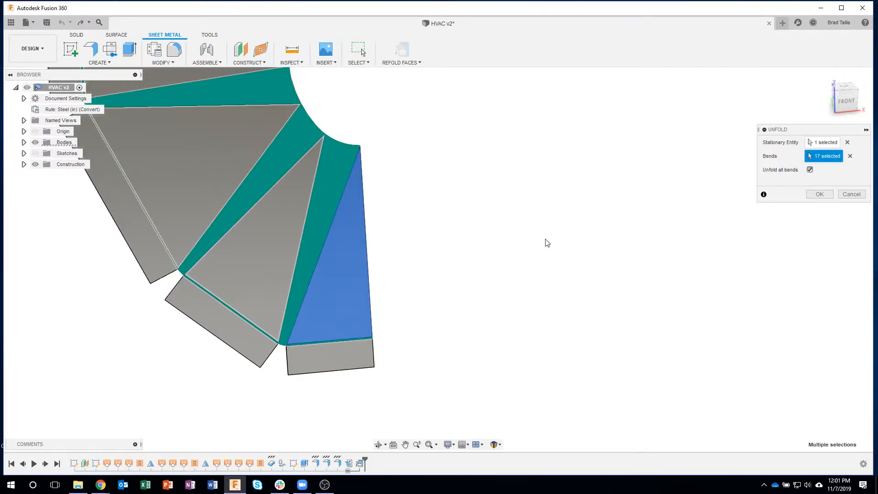
Step: Unfold all bends of the HVAC transition into a flat pattern and open a new blank design
click(817, 194)
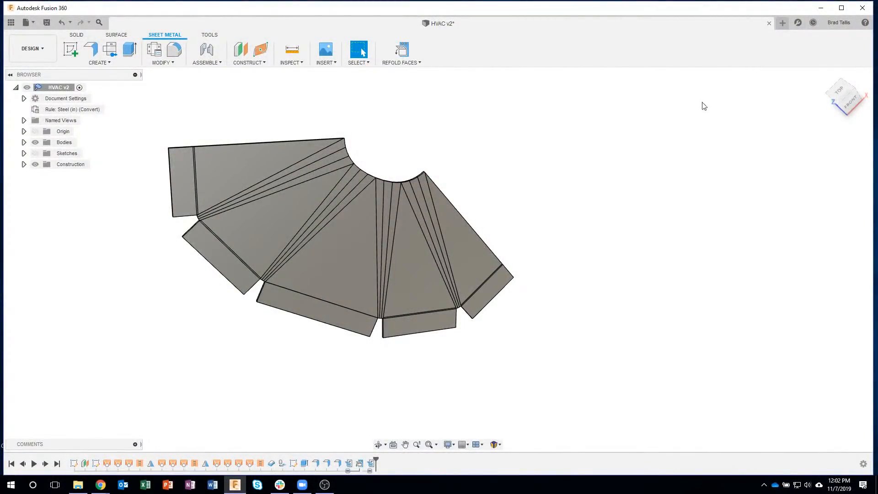
click(782, 23)
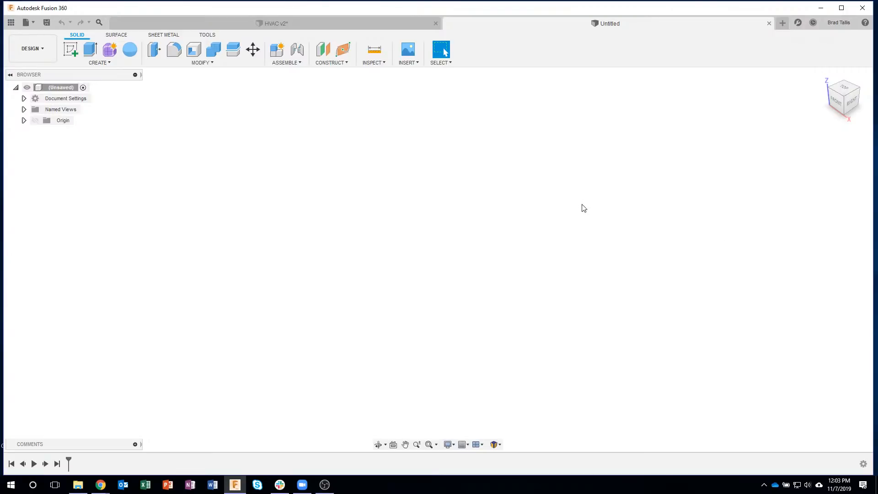
Step: Return to the HVAC v2 design, undo the unfold, and examine the folded transition
click(306, 27)
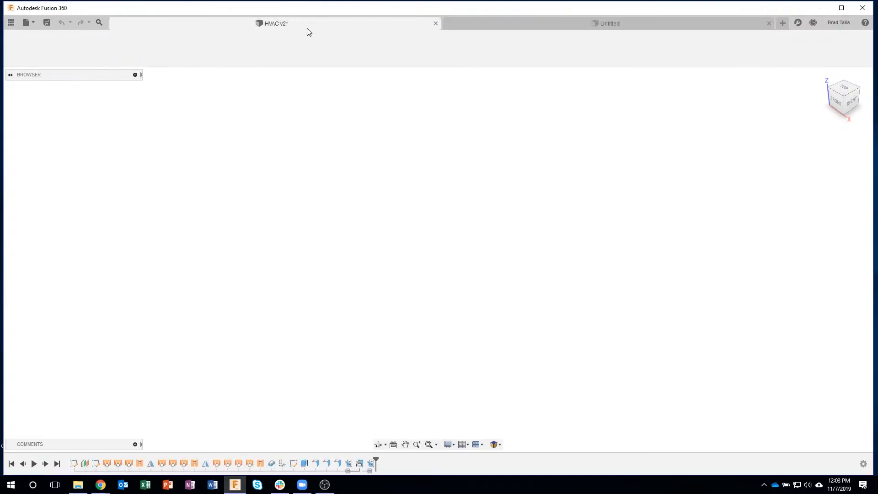
click(62, 23)
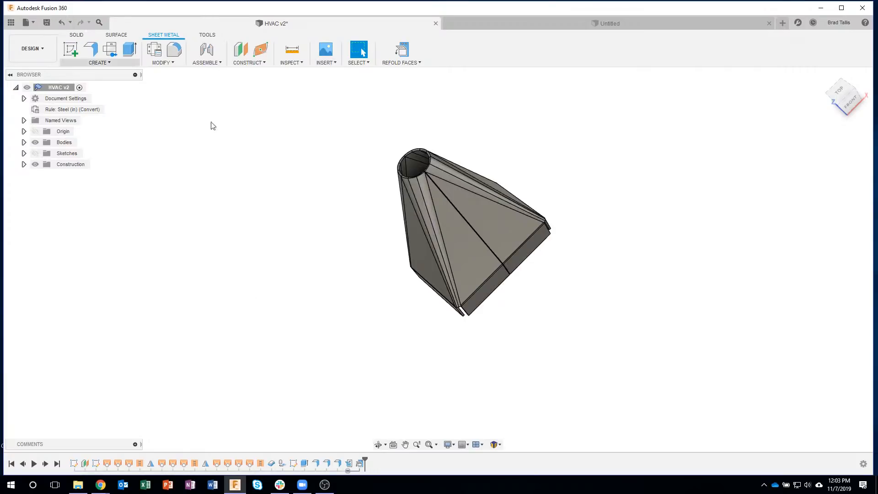
shift+middle_drag(686, 239, 553, 151)
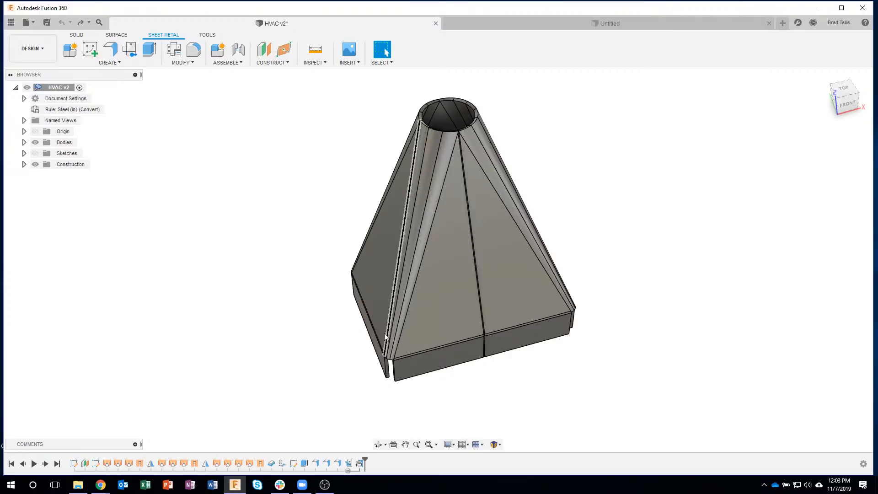
shift+middle_drag(583, 133, 599, 150)
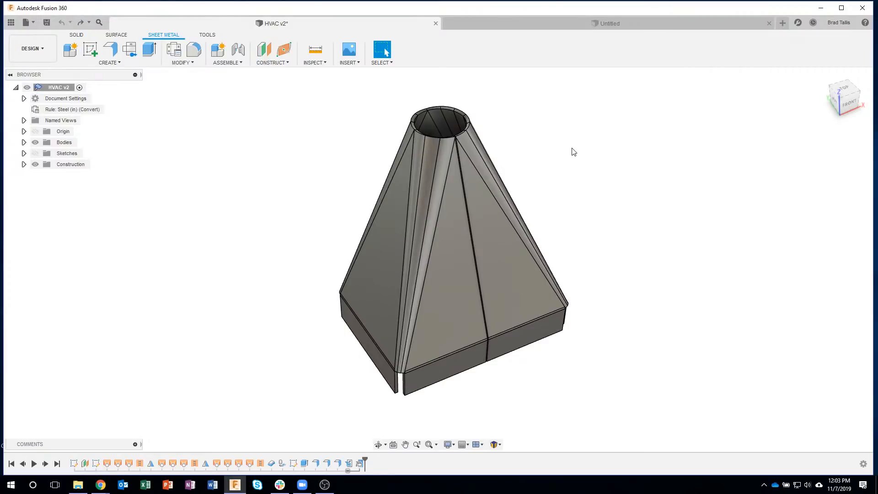
shift+middle_drag(462, 200, 613, 139)
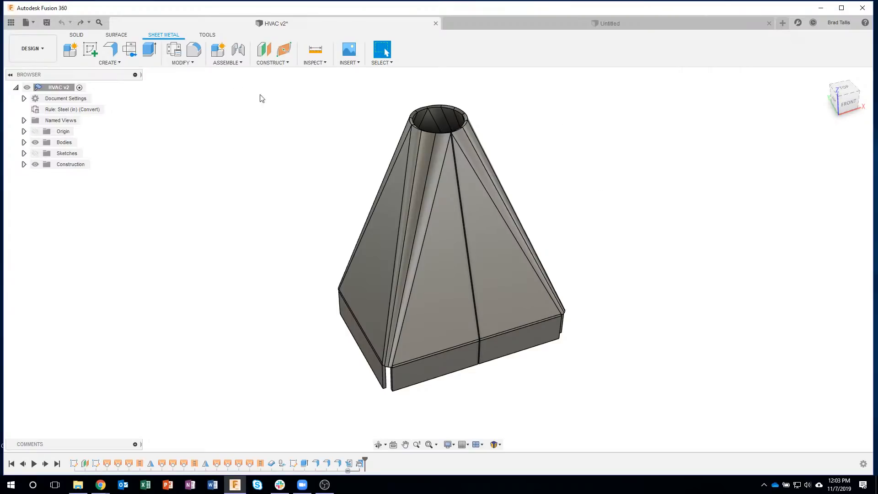
click(109, 62)
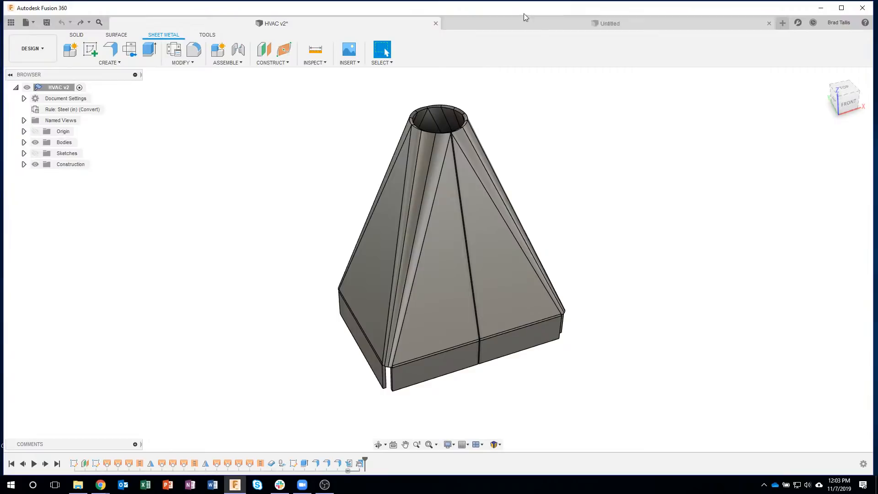
Step: Switch to the untitled design, show its document units, and start a sketch on the horizontal XY plane
click(521, 25)
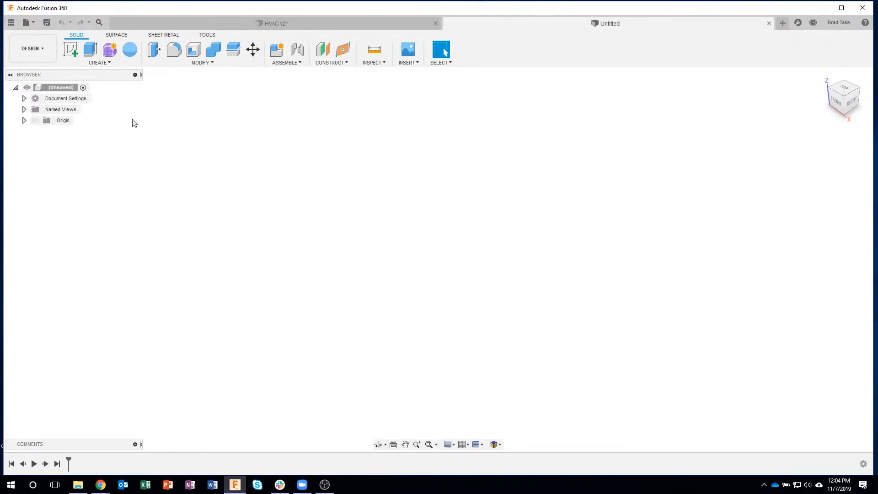
click(24, 99)
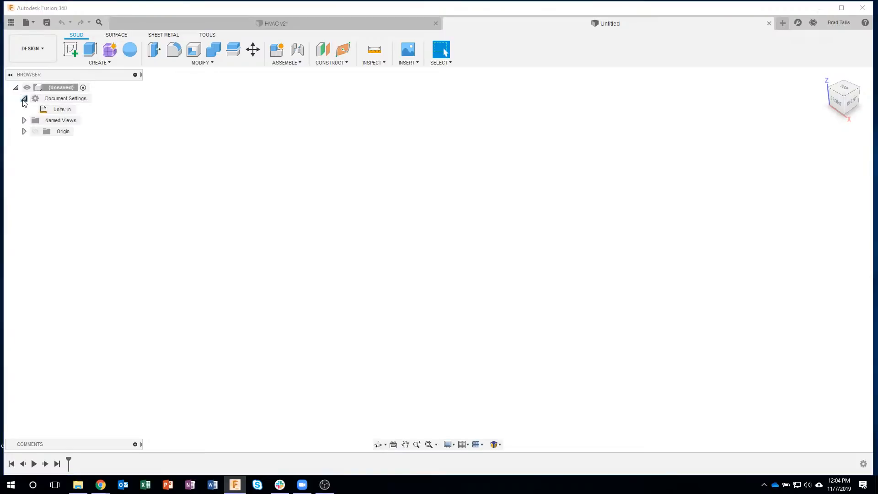
click(71, 51)
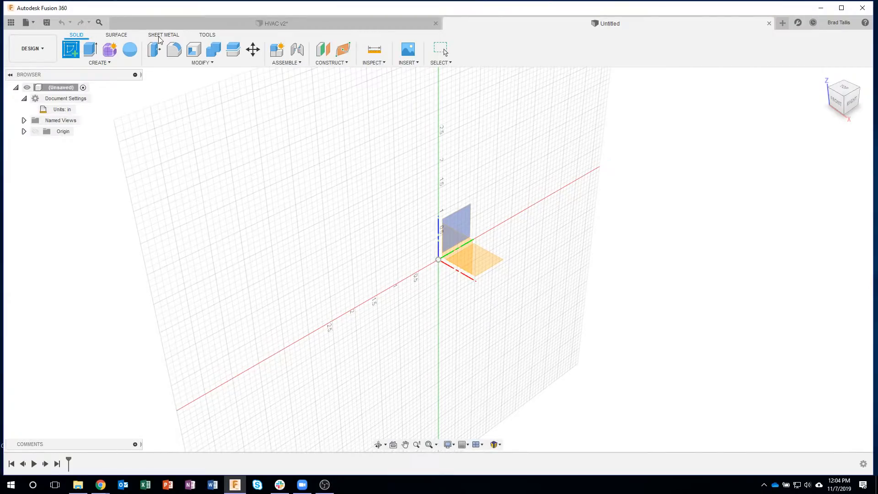
click(486, 265)
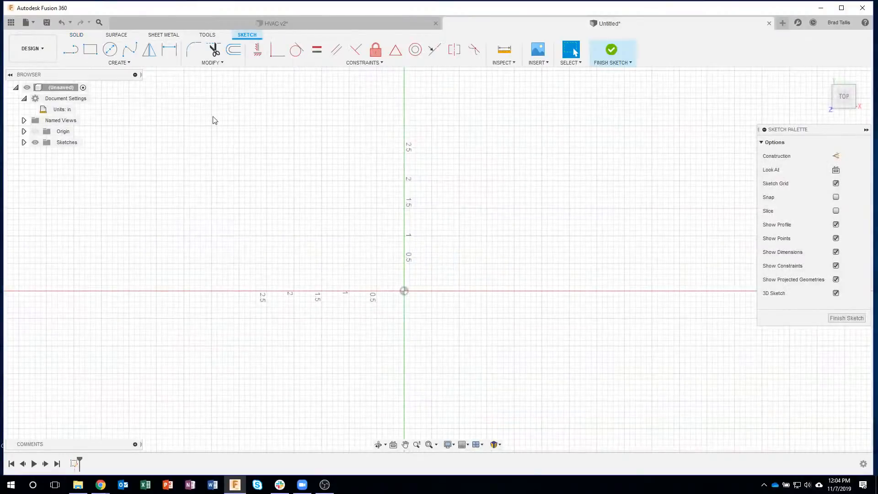
Step: Draw a center rectangle on the origin, 6 in wide along X and 4 in along Y, and finish the sketch
click(90, 49)
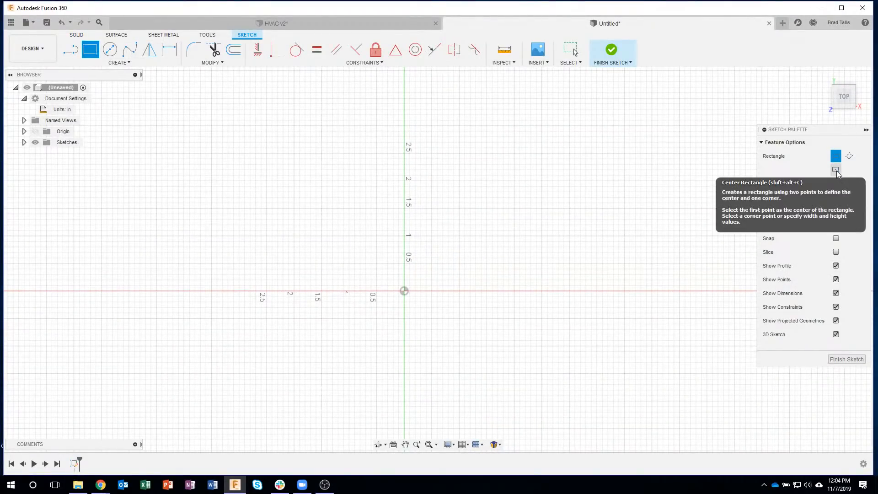
click(835, 172)
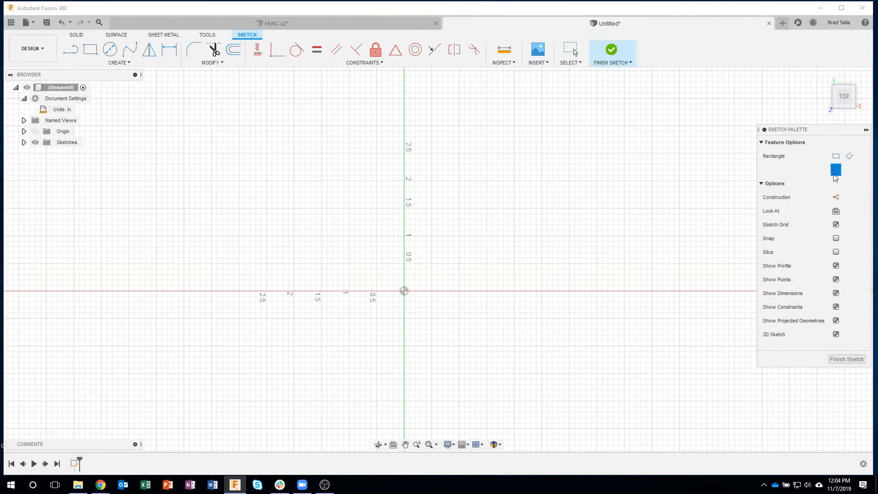
click(404, 290)
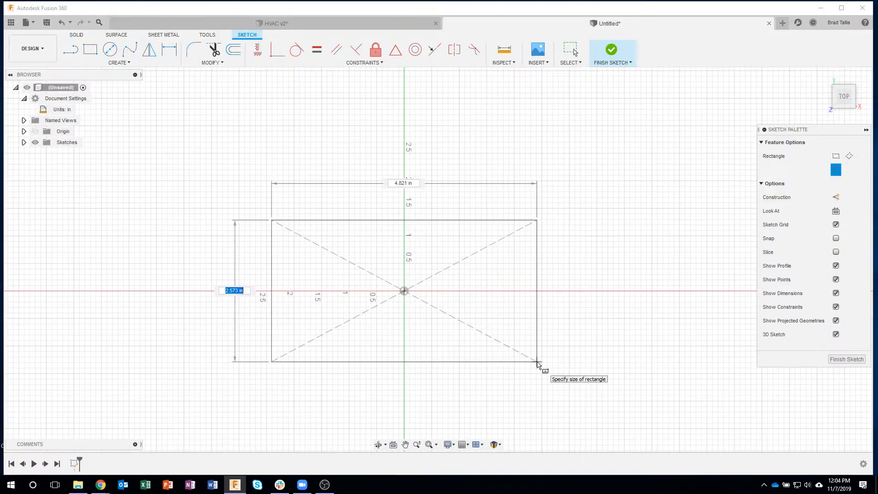
text(4)
key(Tab)
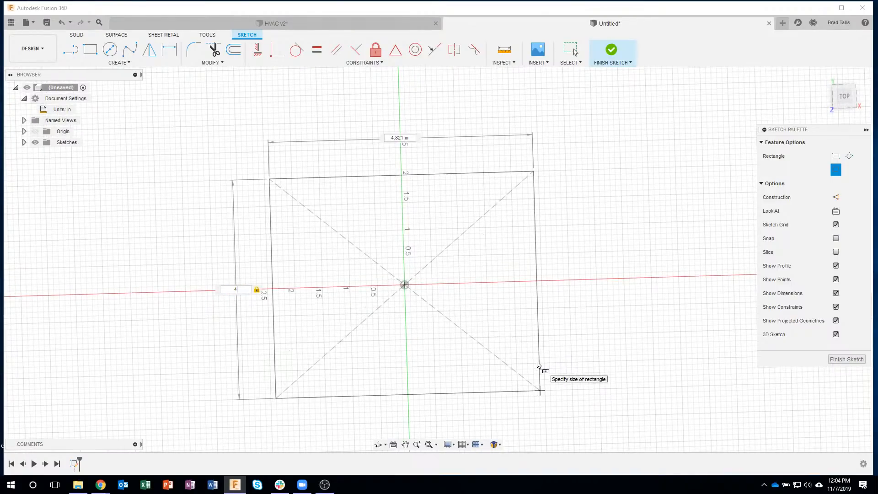
key(Tab)
text(6)
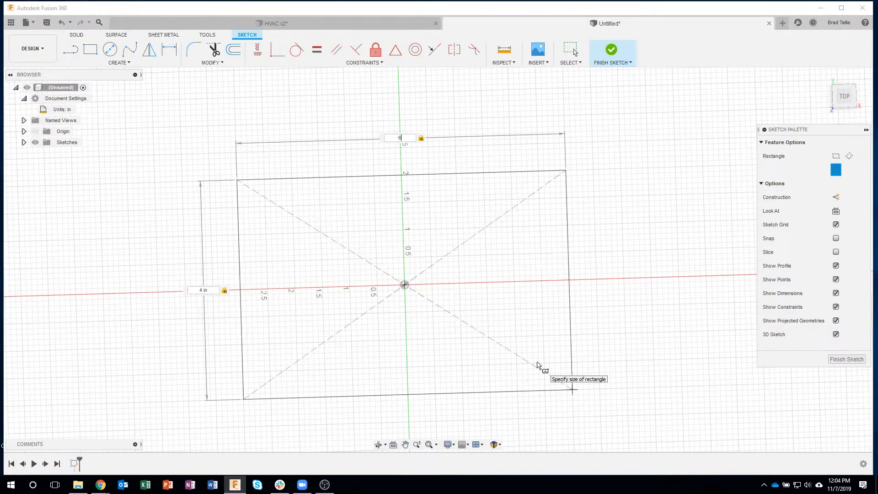
key(Return)
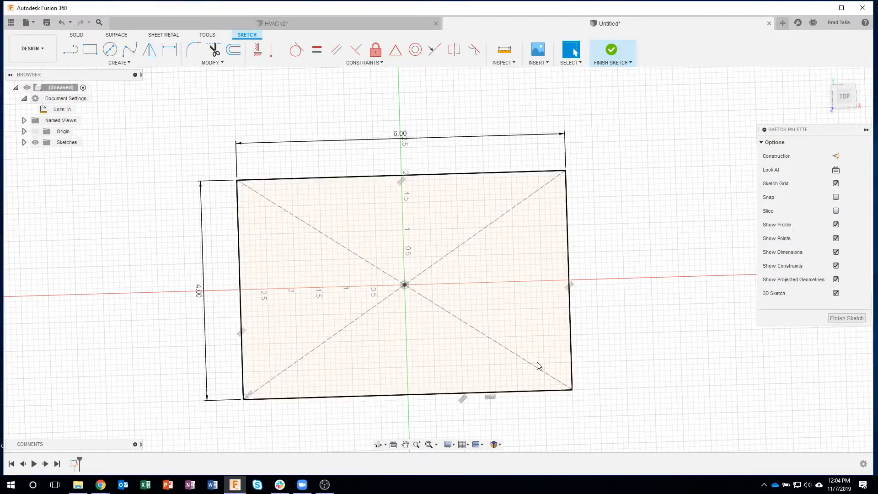
click(844, 96)
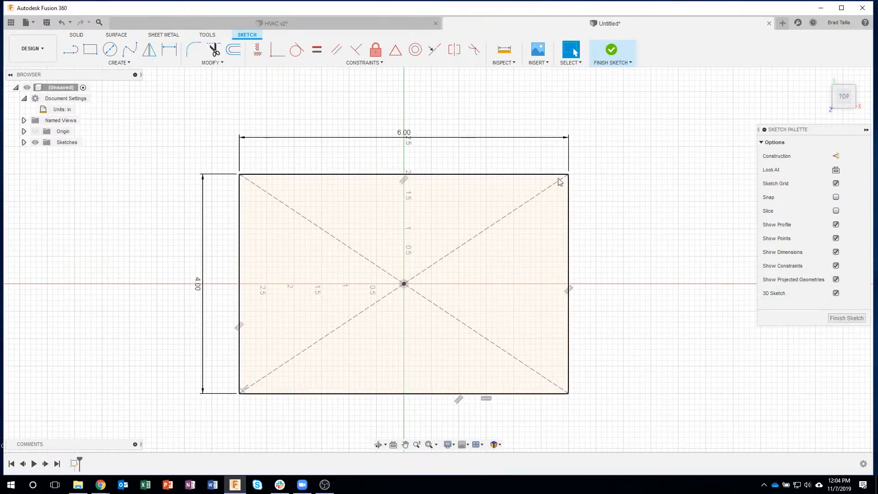
click(611, 51)
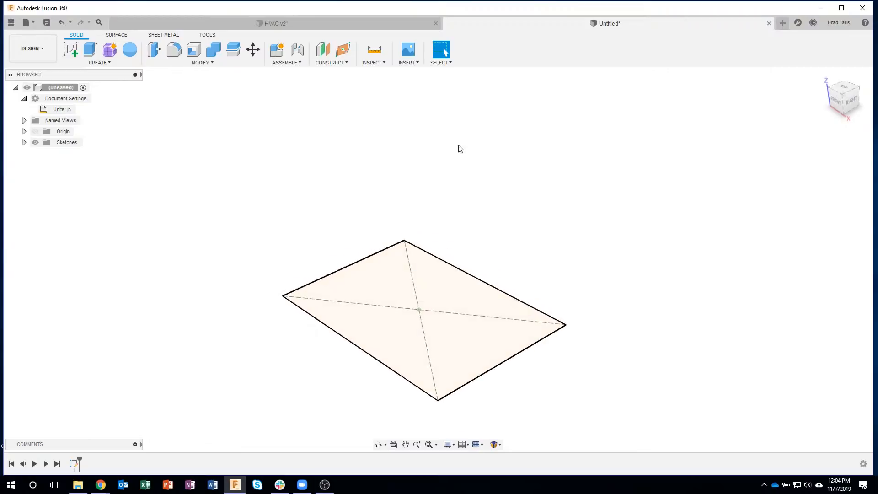
Step: Create a construction plane offset 5 in above the XY plane
mouse_move(430, 111)
shift+middle_down()
mouse_move(456, 121)
mouse_move(380, 133)
mouse_move(441, 132)
shift+middle_up()
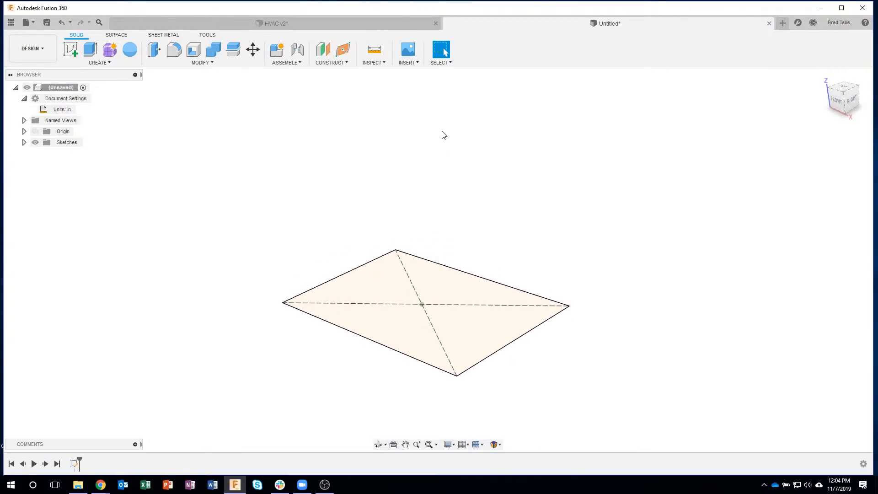
click(326, 64)
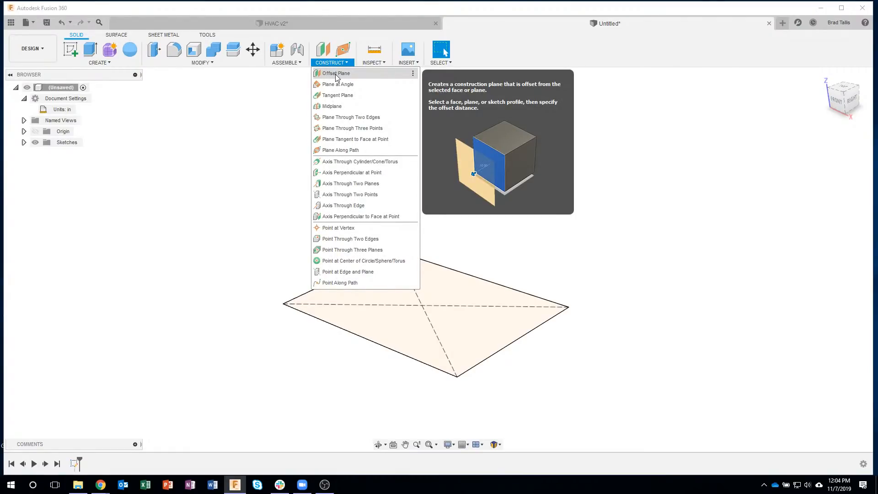
click(337, 74)
shift+middle_drag(534, 199, 519, 278)
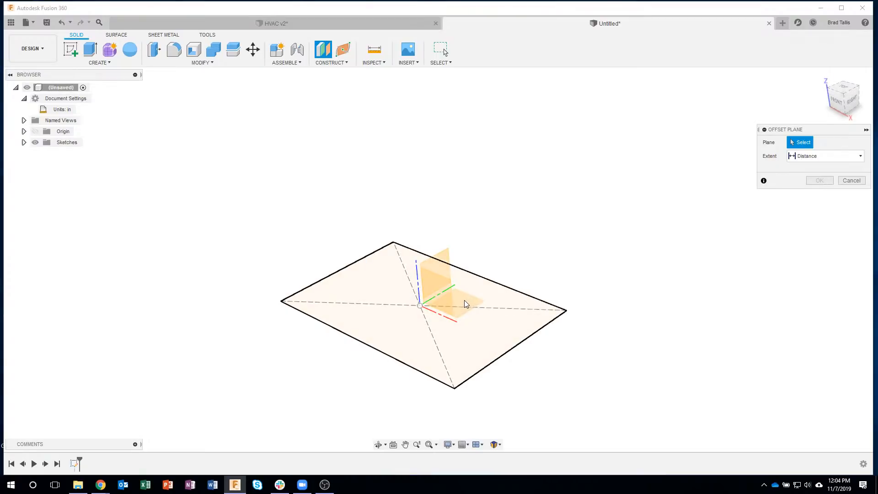
click(465, 304)
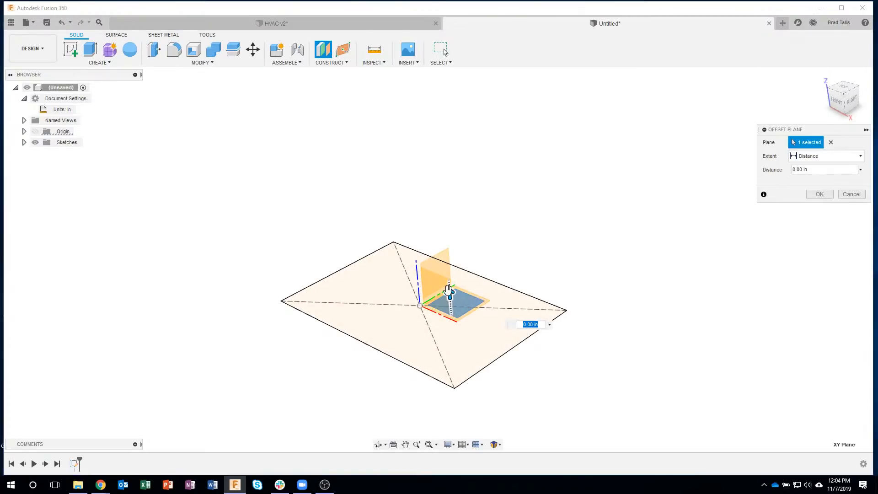
drag(448, 294, 455, 209)
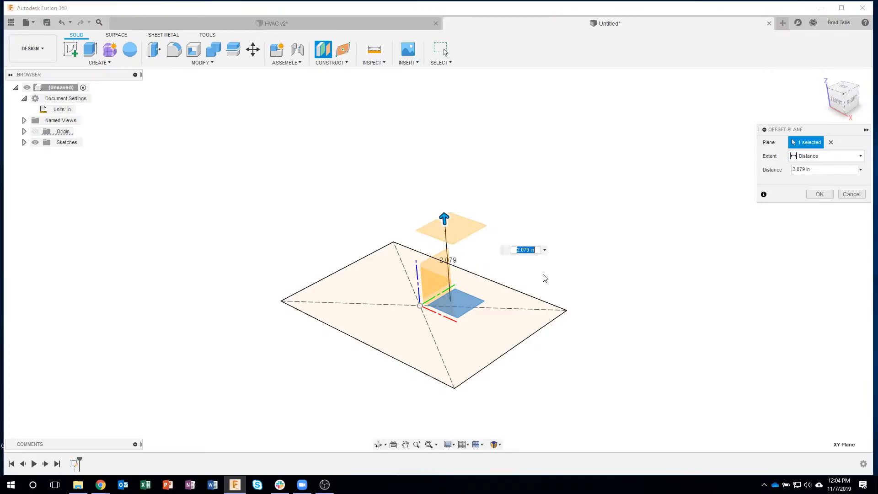
text(5)
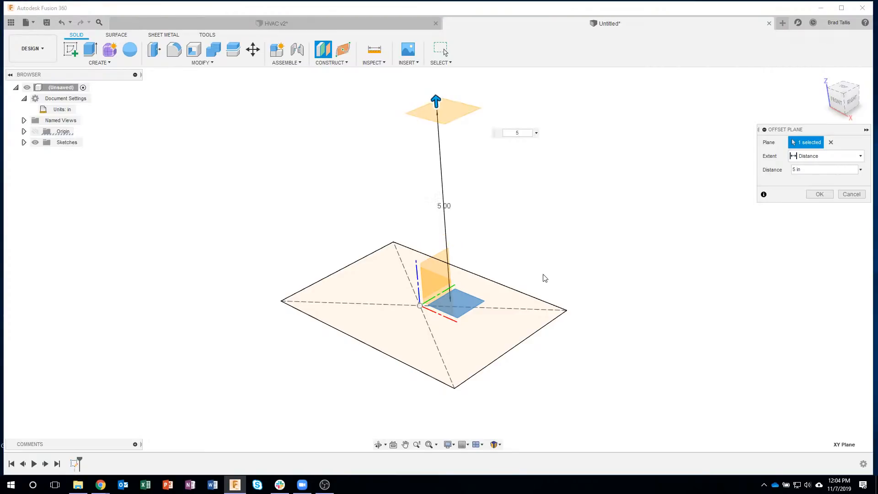
key(Return)
shift+middle_drag(542, 275, 439, 267)
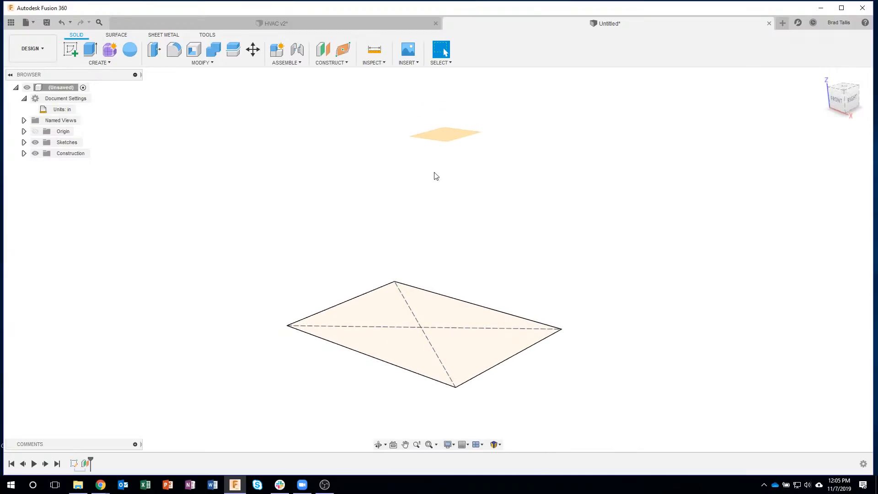
Step: Start a sketch on the offset construction plane above the rectangle and view it from the top
shift+middle_drag(452, 147, 479, 189)
click(435, 163)
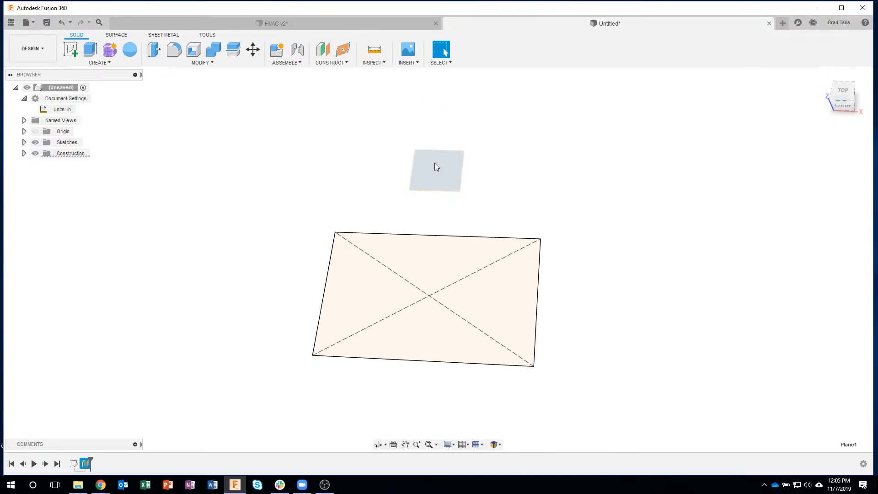
right_click(435, 164)
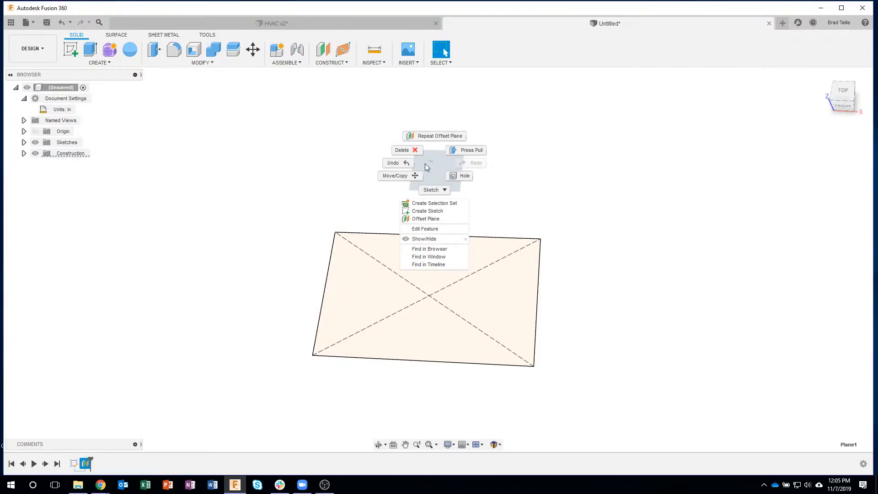
click(452, 211)
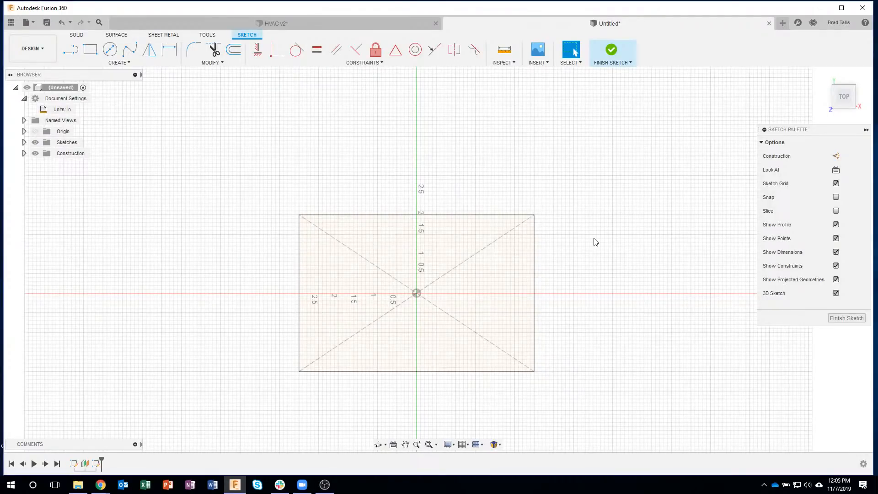
mouse_move(596, 251)
shift+middle_down()
mouse_move(600, 284)
mouse_move(565, 325)
mouse_move(476, 378)
mouse_move(457, 356)
mouse_move(426, 369)
mouse_move(411, 399)
shift+middle_up()
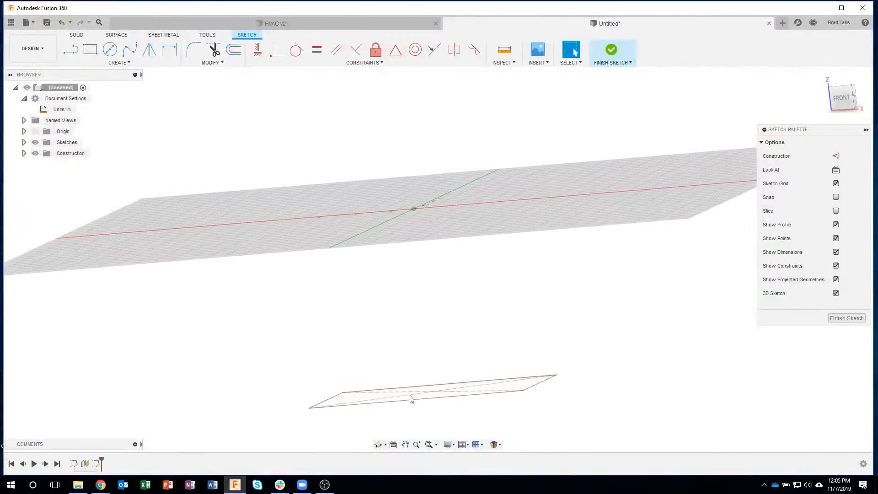
shift+middle_drag(520, 317, 822, 108)
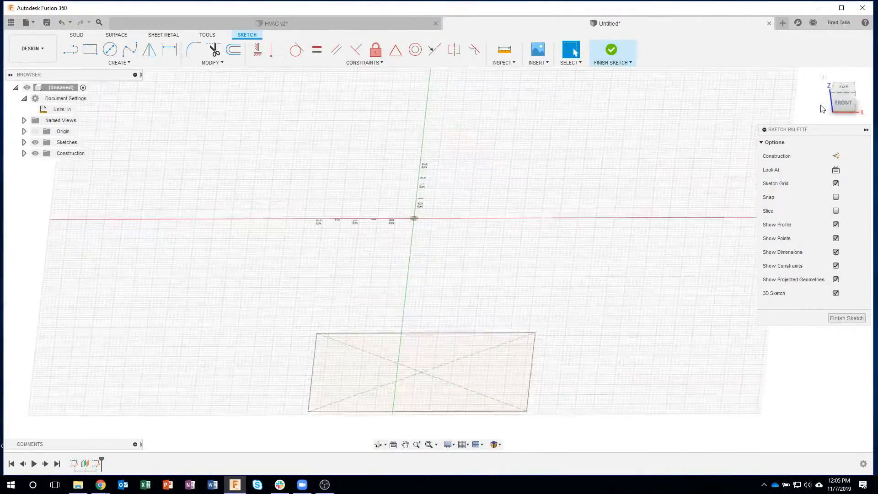
click(841, 87)
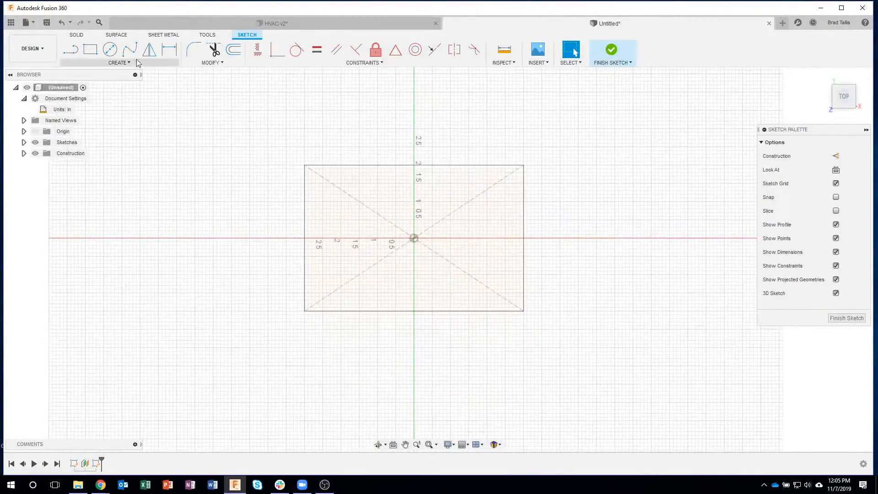
Step: Draw a 1.5 in diameter circle centred on the vertical axis between the origin and the rectangle's upper edge, and finish the sketch
click(109, 49)
scroll(452, 201, up, 2)
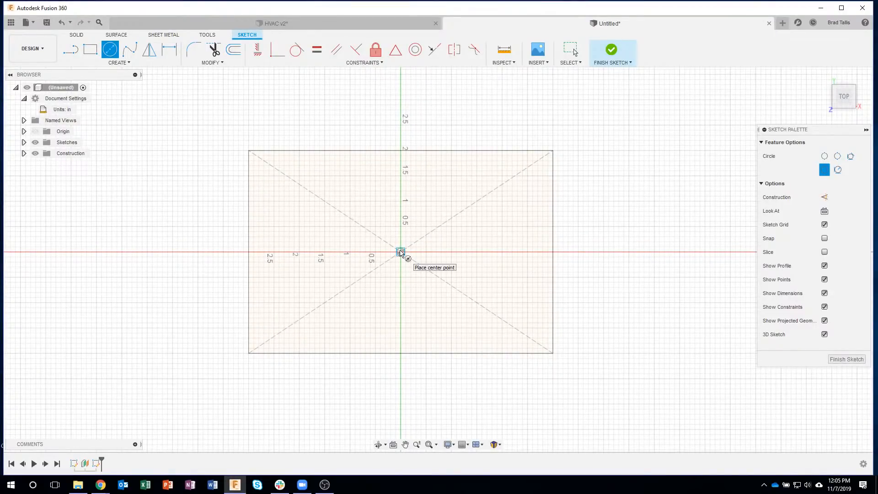
click(401, 194)
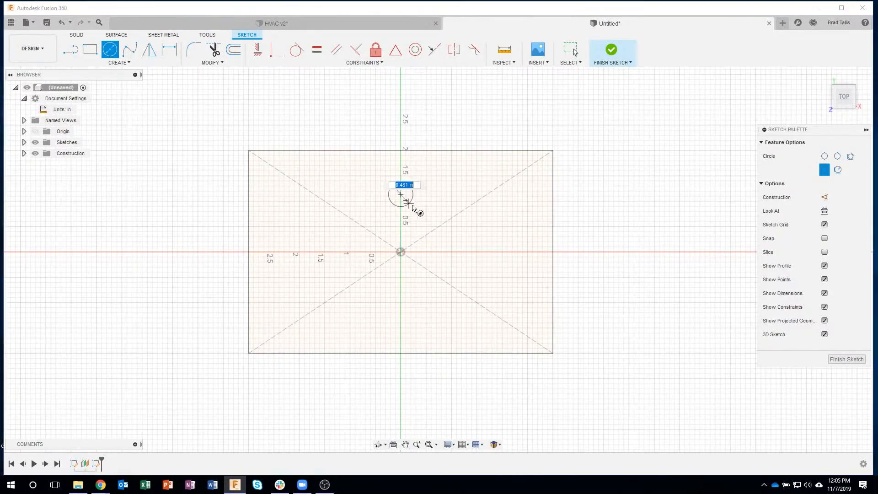
text(1.)
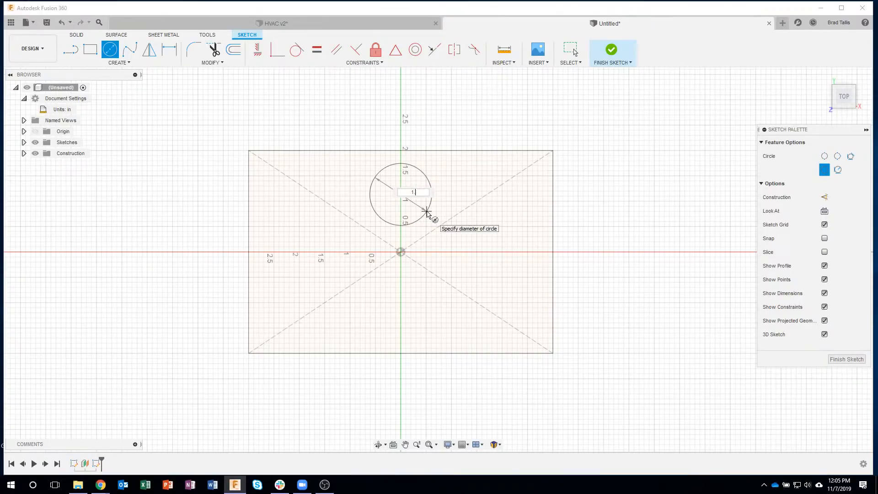
text(5)
key(Tab)
key(Return)
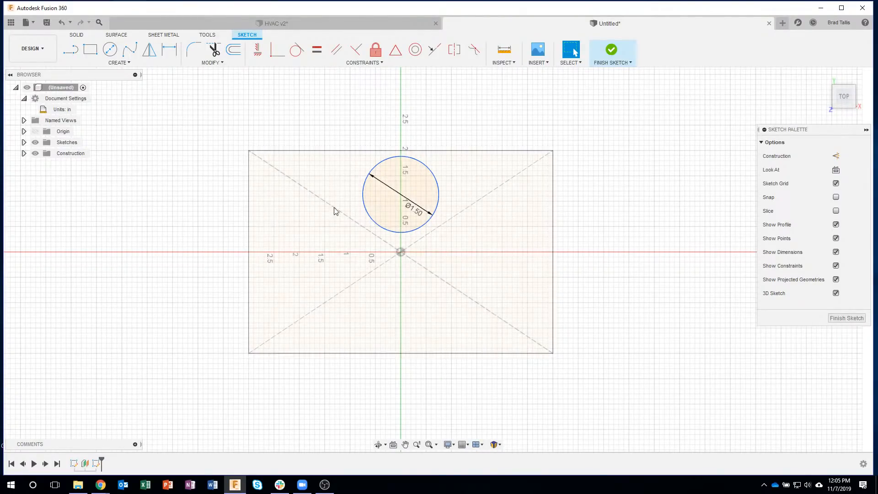
click(609, 50)
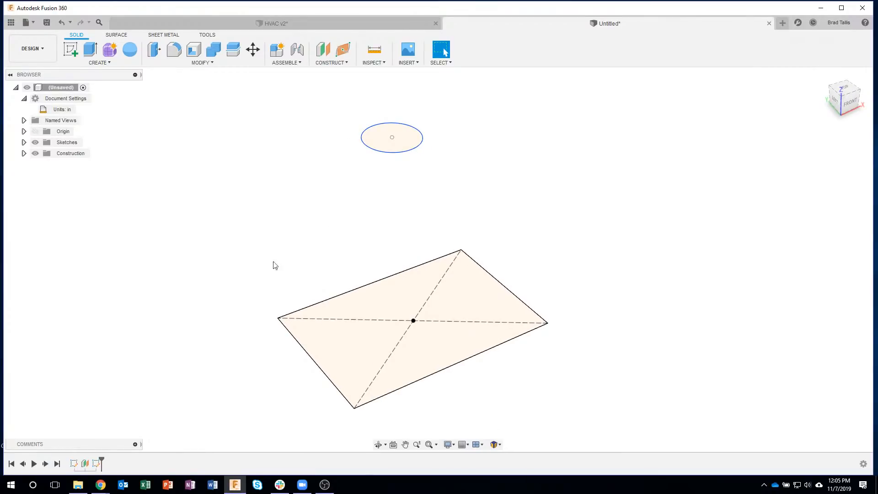
Step: Look up the Loft command and highlight the rectangle's edges and the circle to examine them as loft profiles
click(99, 62)
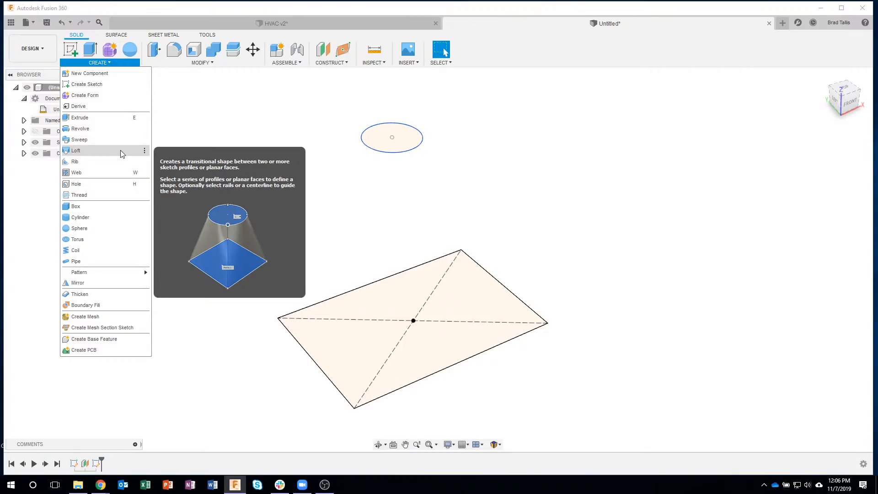
click(309, 359)
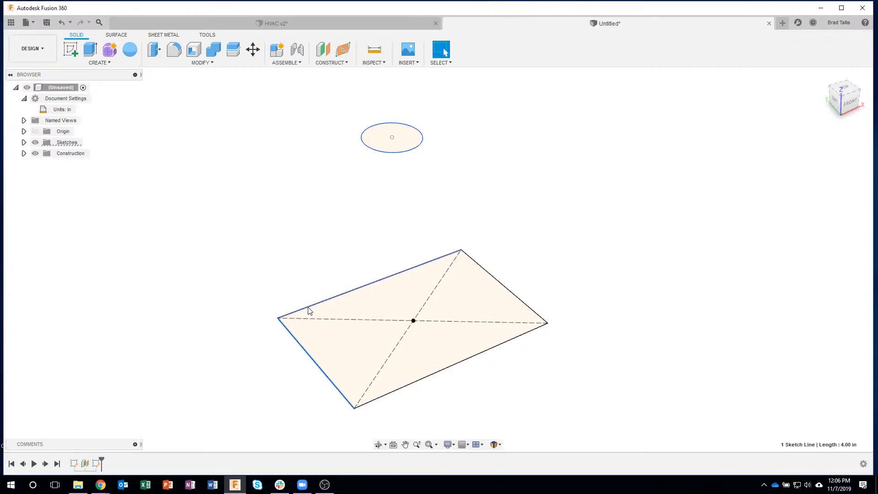
click(308, 306)
click(492, 277)
click(378, 153)
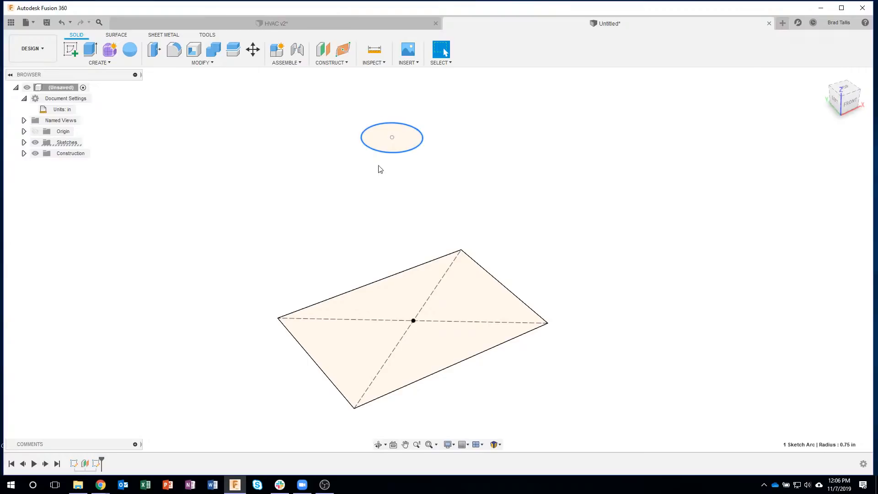
click(358, 209)
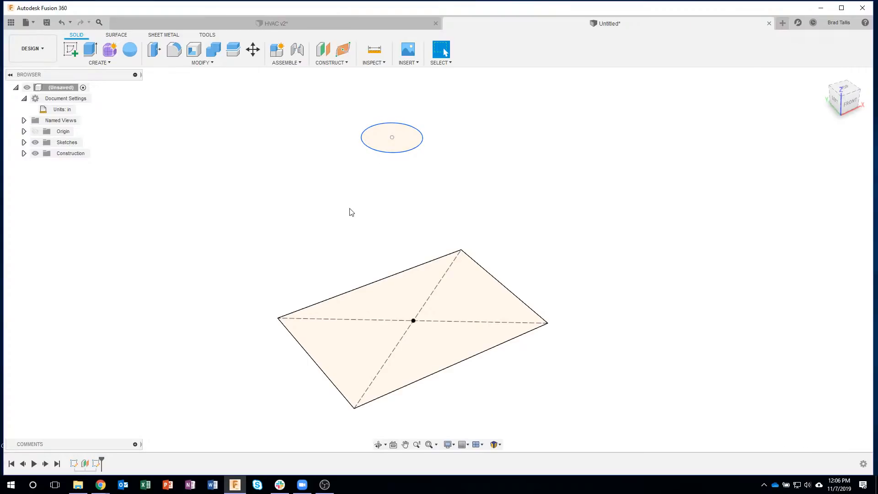
Step: Switch to the HVAC v2 design and examine the narrow bend faces running up its front corner
click(284, 23)
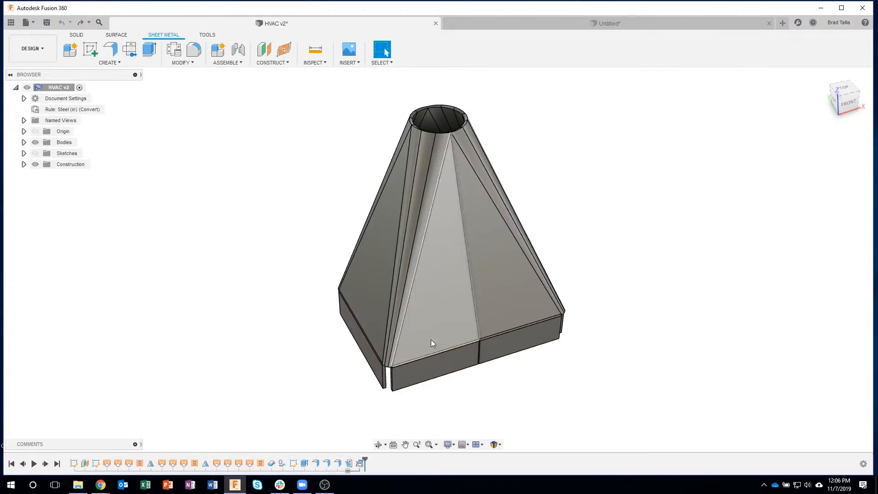
shift+middle_drag(431, 343, 420, 379)
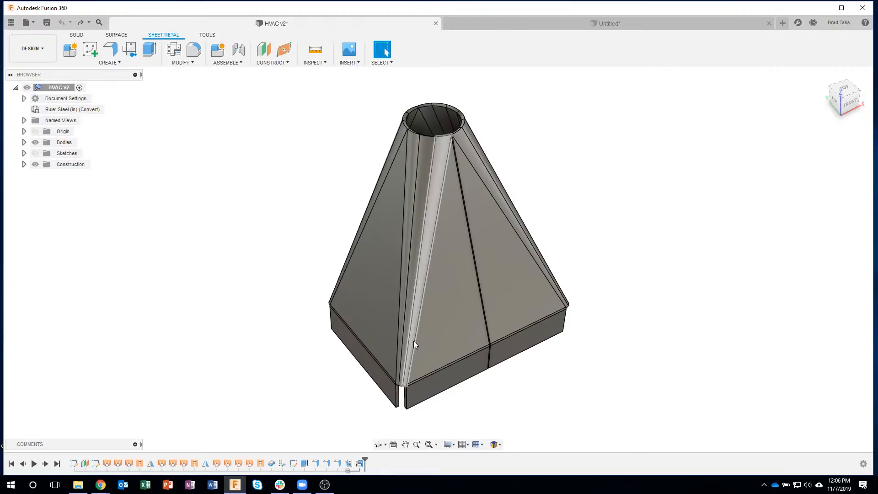
click(433, 187)
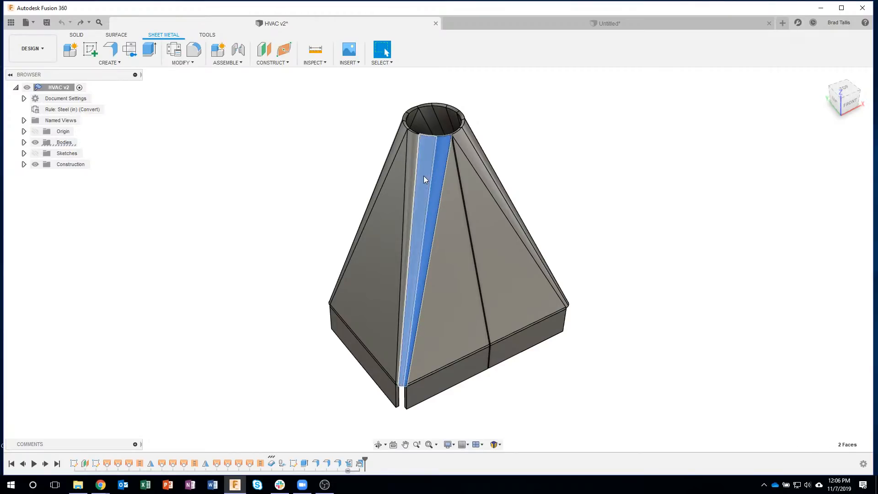
click(422, 176)
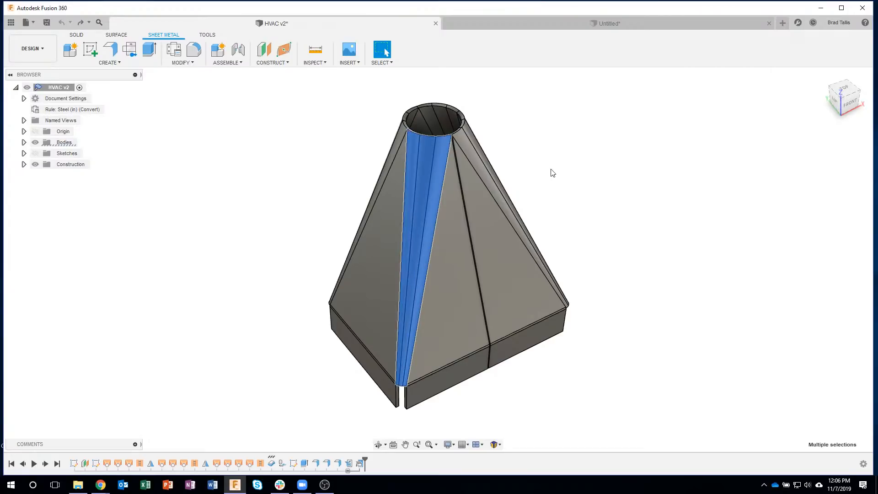
key(Escape)
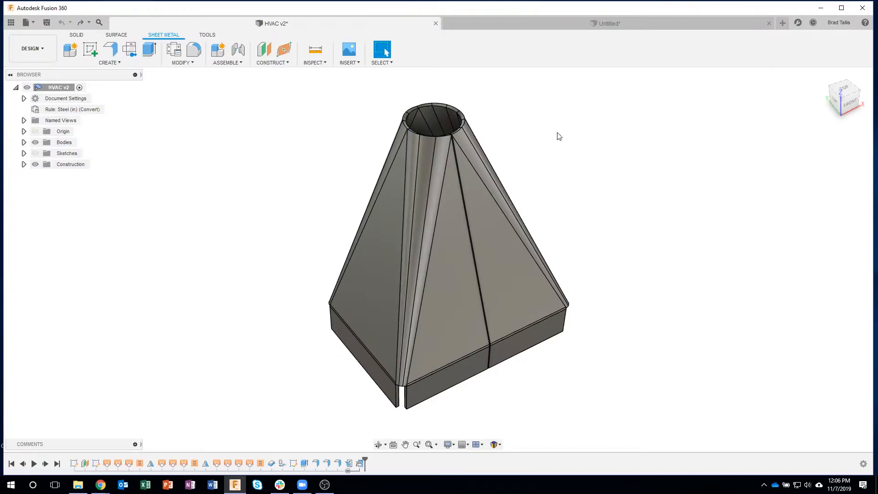
Step: Return to the untitled design, reopen the base rectangle sketch, and fillet the rectangle's lower-left corner with a 0.125 in radius
click(507, 24)
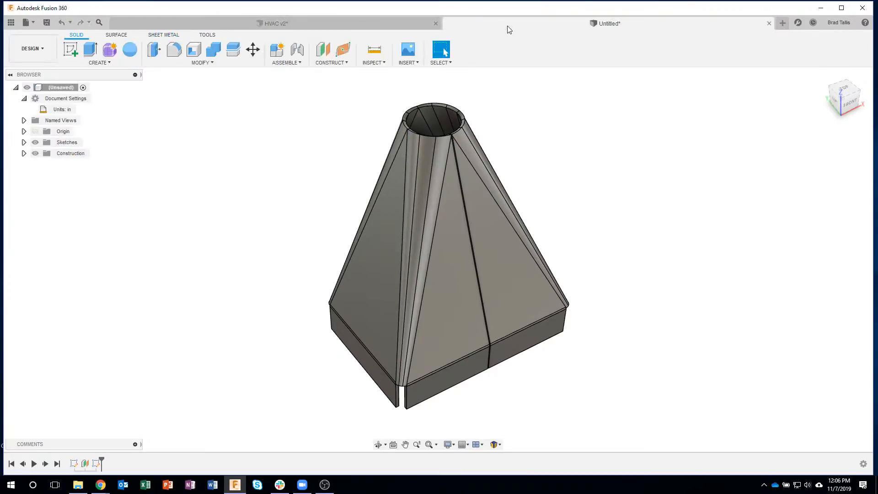
click(75, 467)
double_click(75, 468)
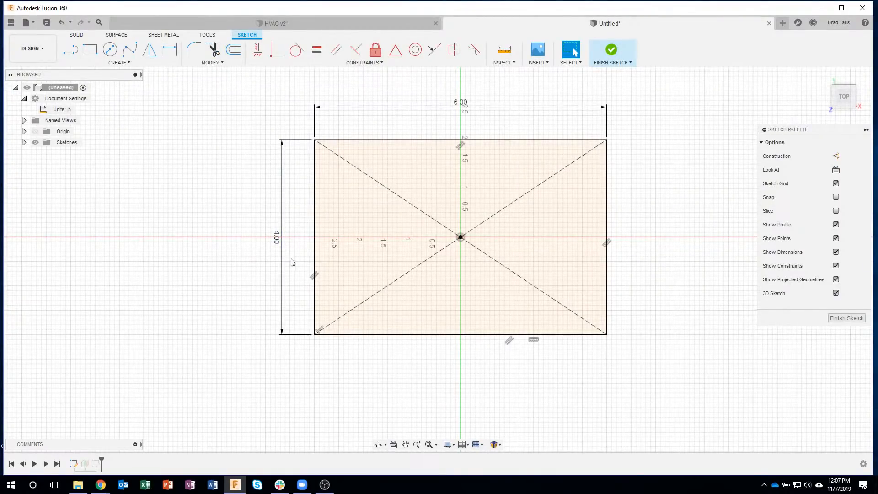
click(192, 57)
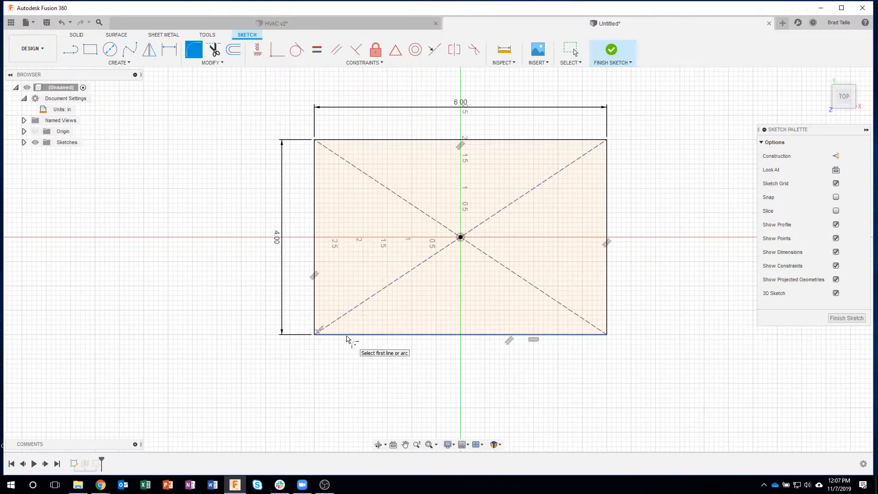
click(346, 336)
click(203, 62)
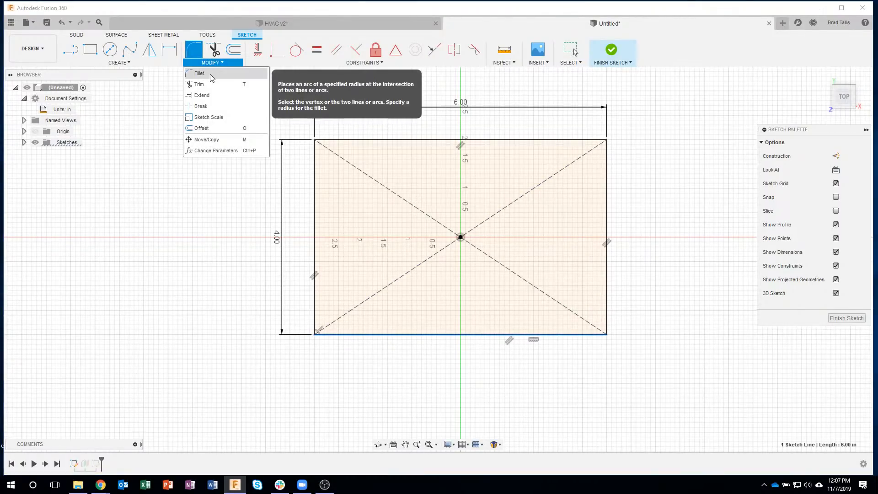
click(195, 53)
click(345, 335)
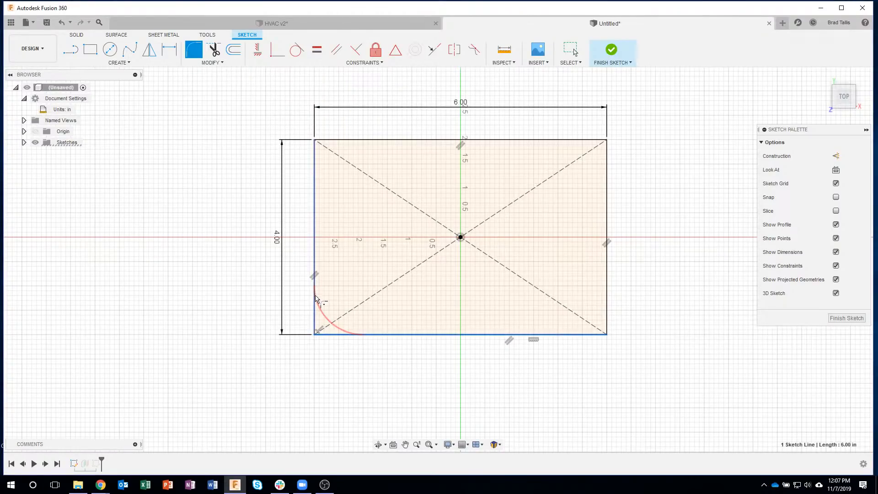
click(315, 291)
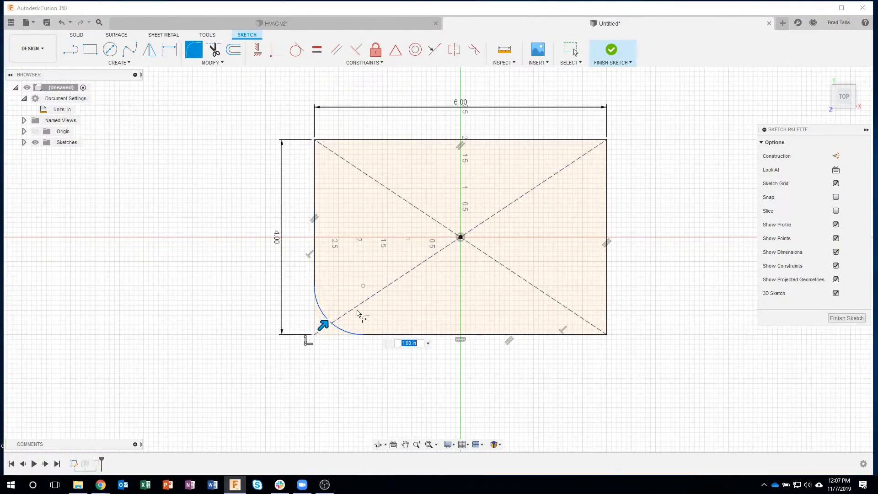
key(BackSpace)
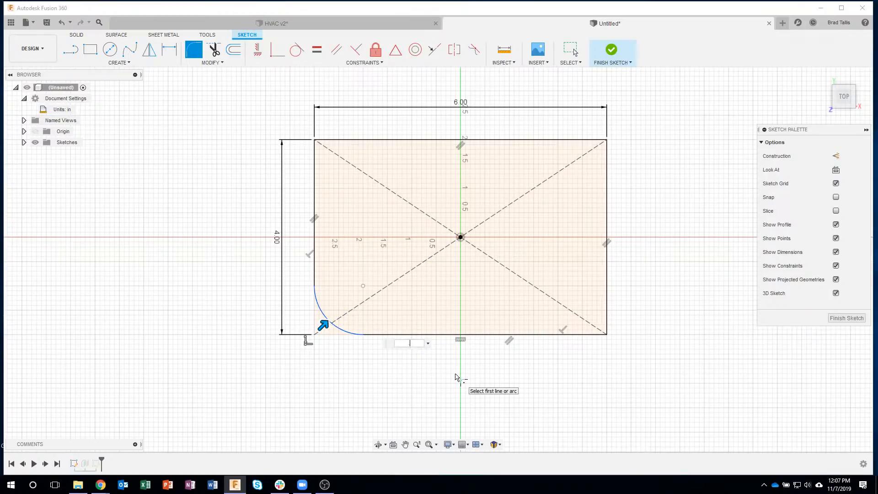
key(Return)
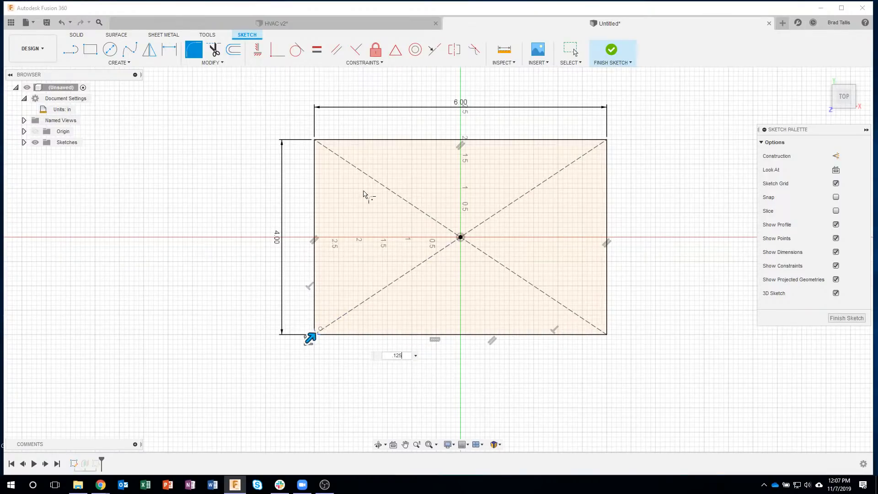
Step: Fillet the rectangle's other three corners with the same 0.125 in radius
click(315, 170)
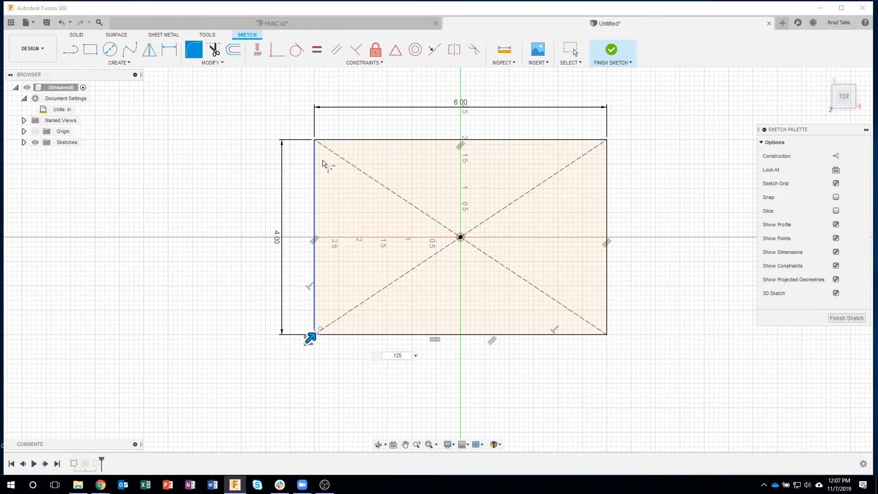
click(352, 140)
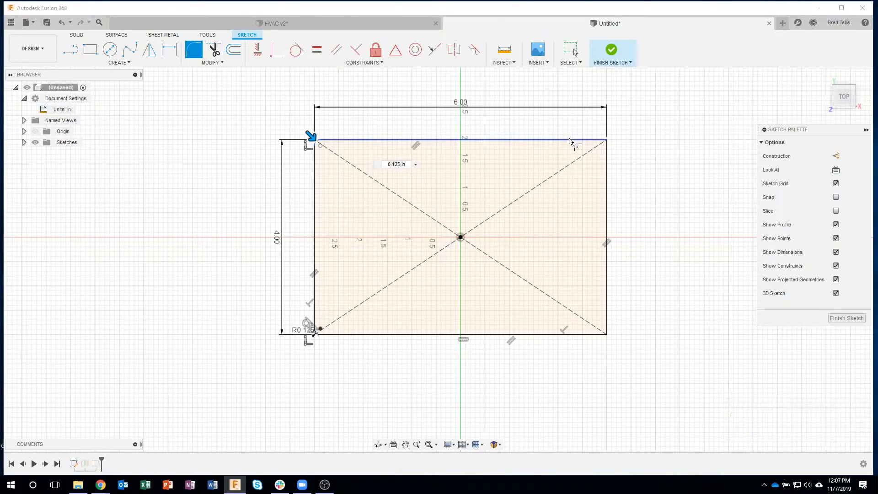
key(Return)
click(606, 172)
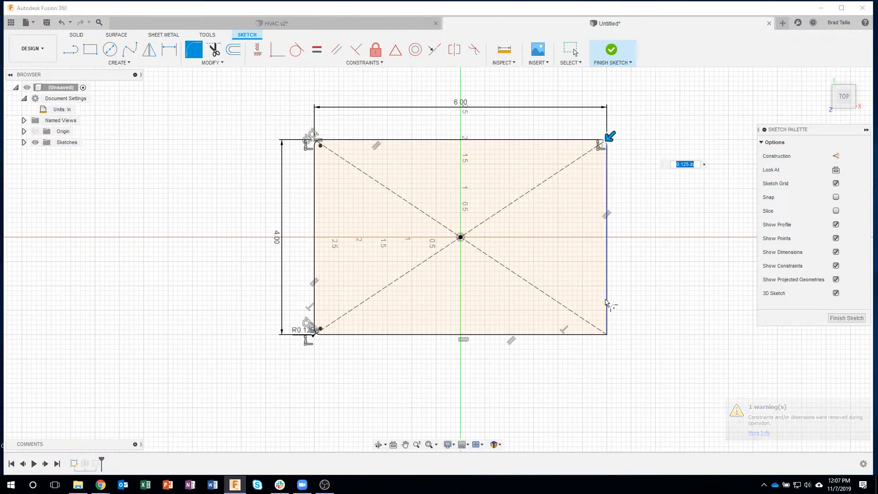
key(Return)
click(590, 334)
click(606, 325)
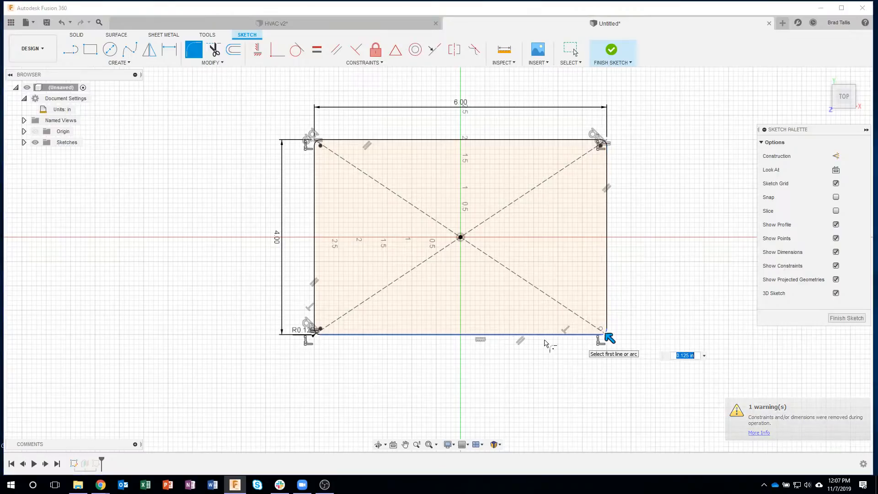
key(Escape)
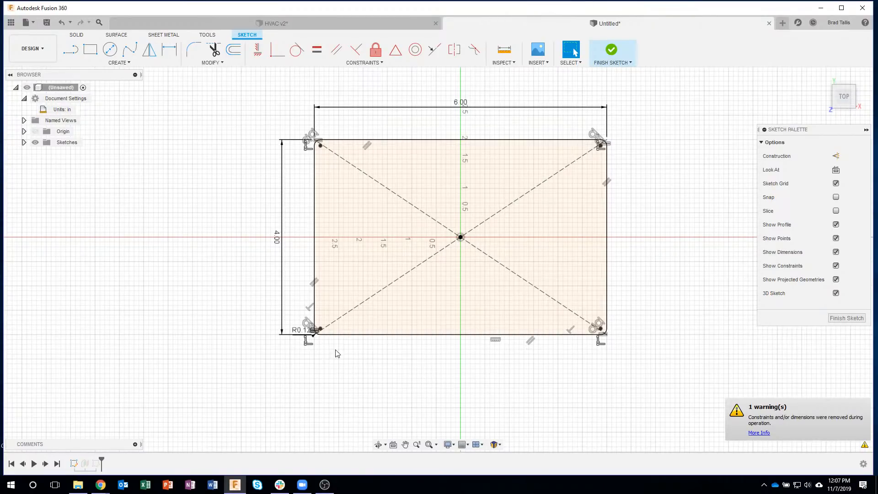
Step: Compare the sketch's filleted lower-left corner with the segmented corner bend at the base of the HVAC v2 model
scroll(337, 354, up, 10)
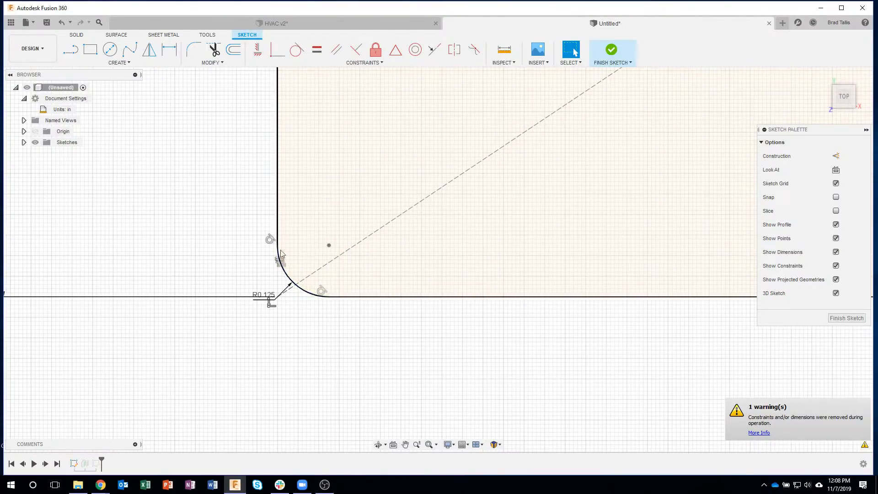
click(274, 23)
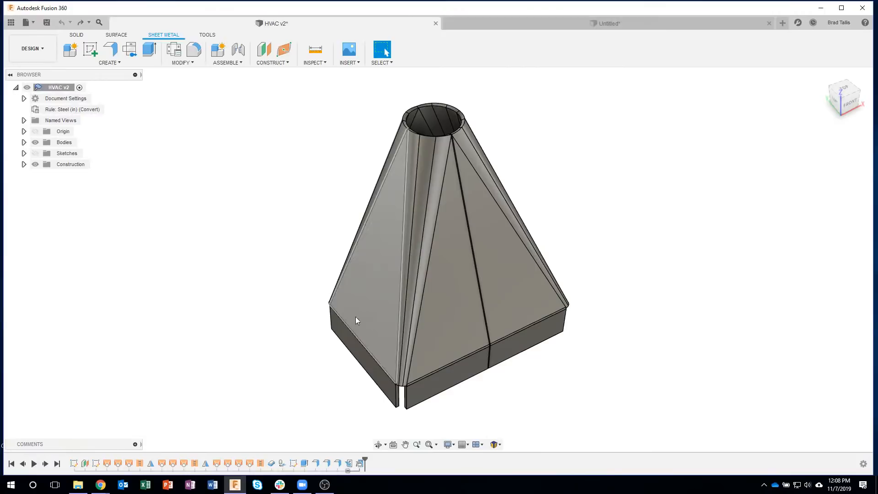
scroll(419, 393, up, 8)
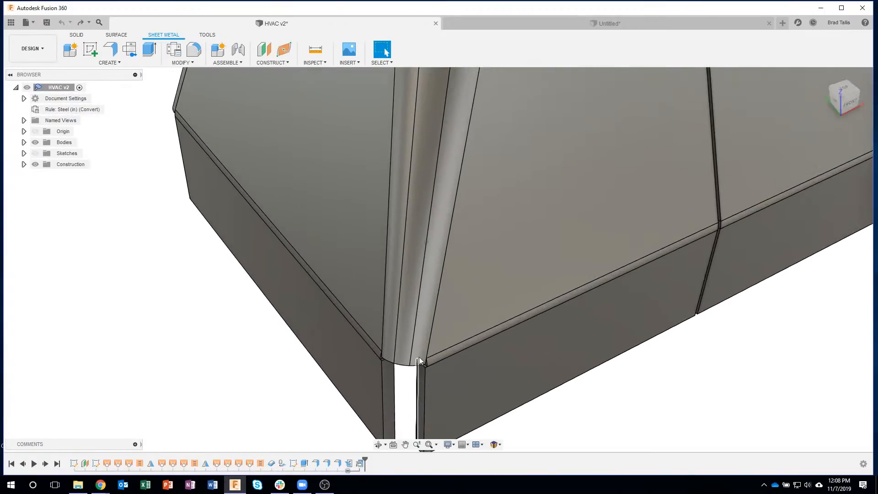
shift+middle_drag(419, 357, 409, 335)
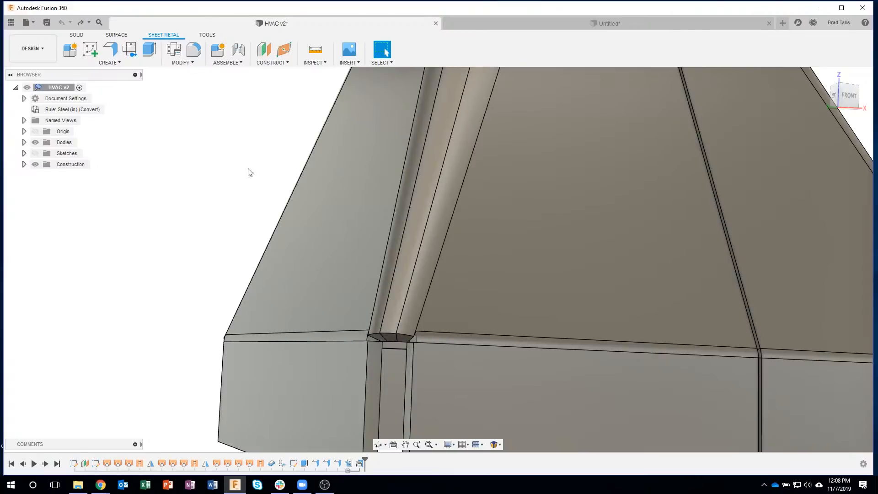
Step: Return to the untitled design and draw a 12-sided circumscribed construction polygon from the lower-left fillet's center point to the arc's lower endpoint
click(498, 25)
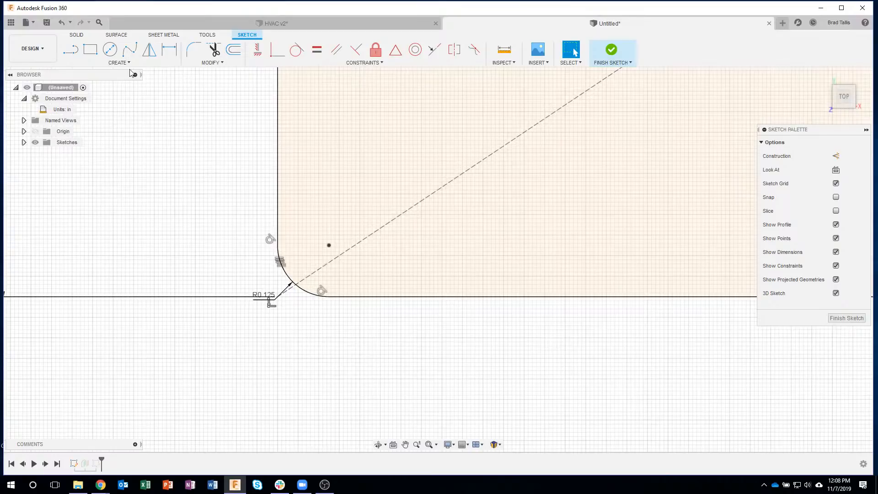
click(118, 63)
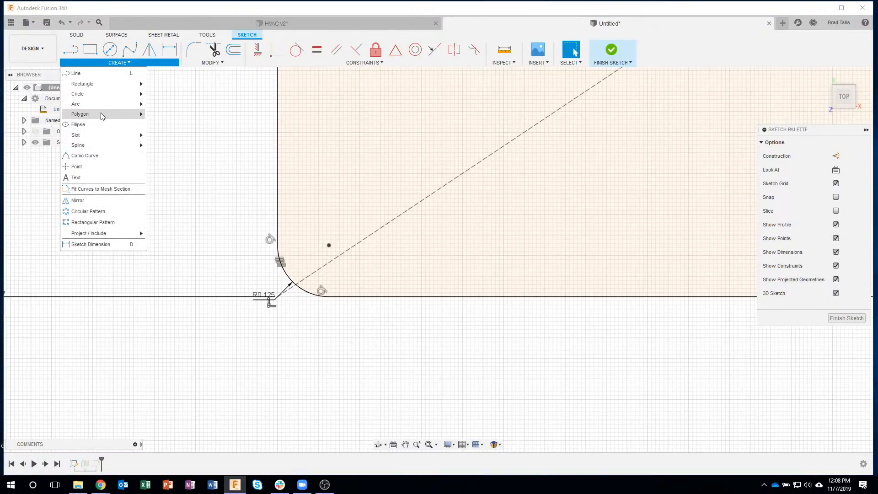
mouse_move(101, 118)
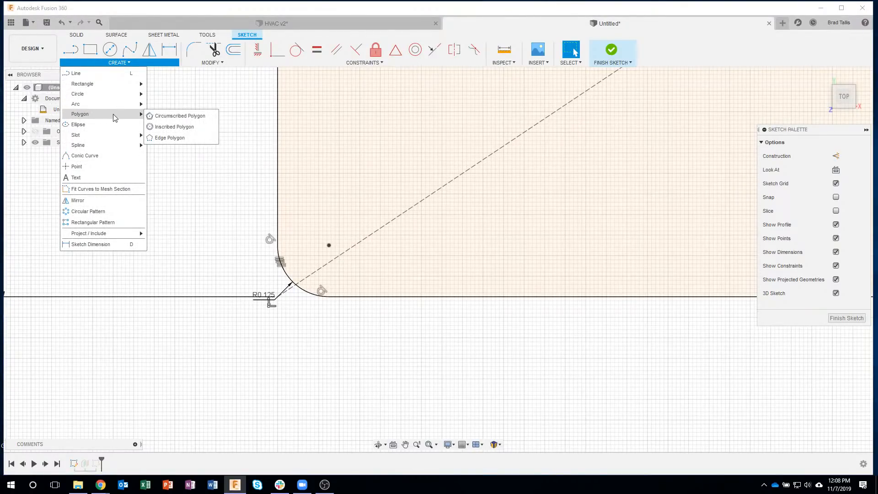
click(183, 119)
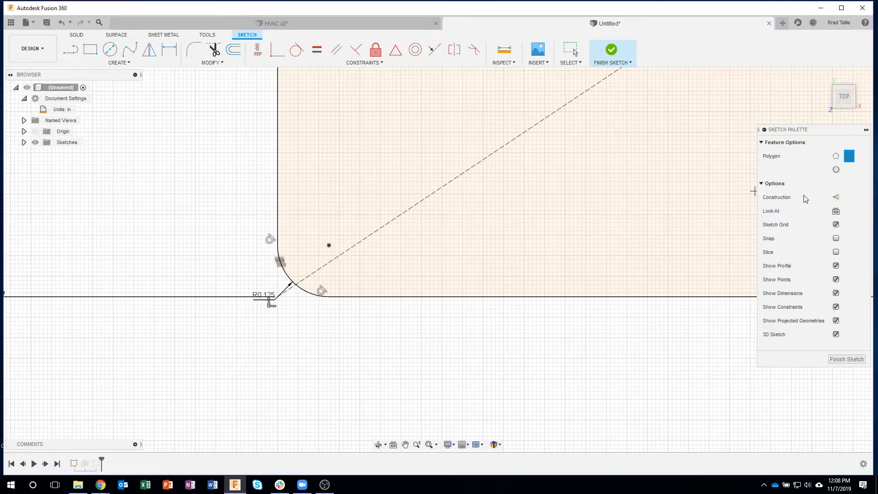
click(836, 198)
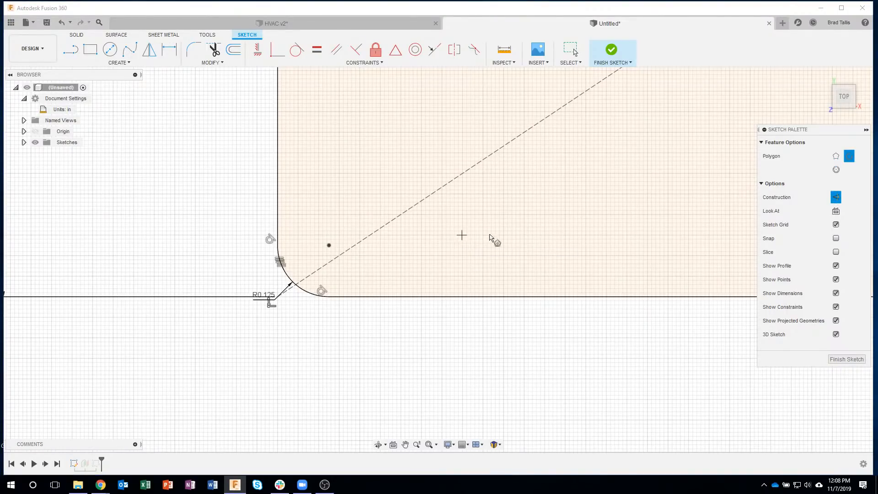
scroll(342, 261, up, 3)
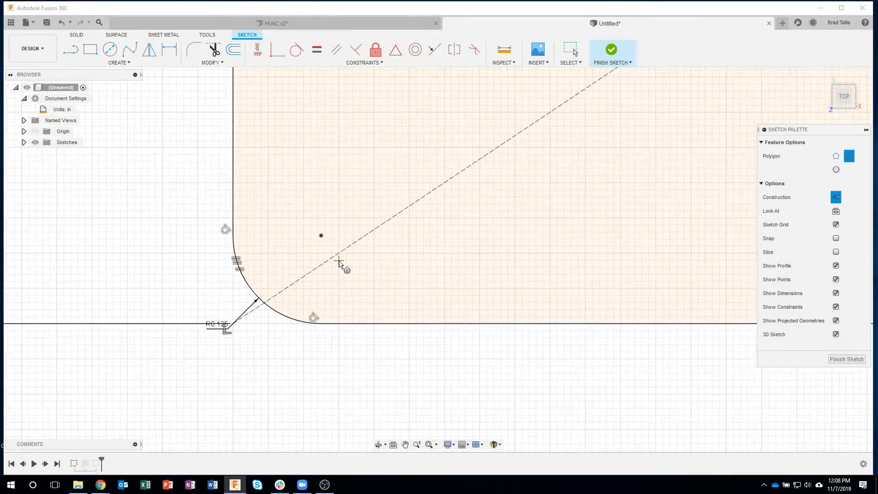
click(321, 236)
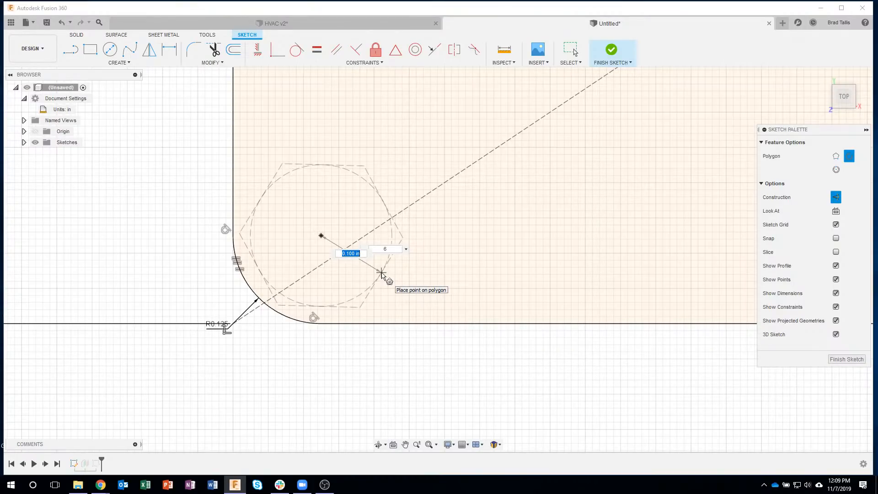
click(379, 249)
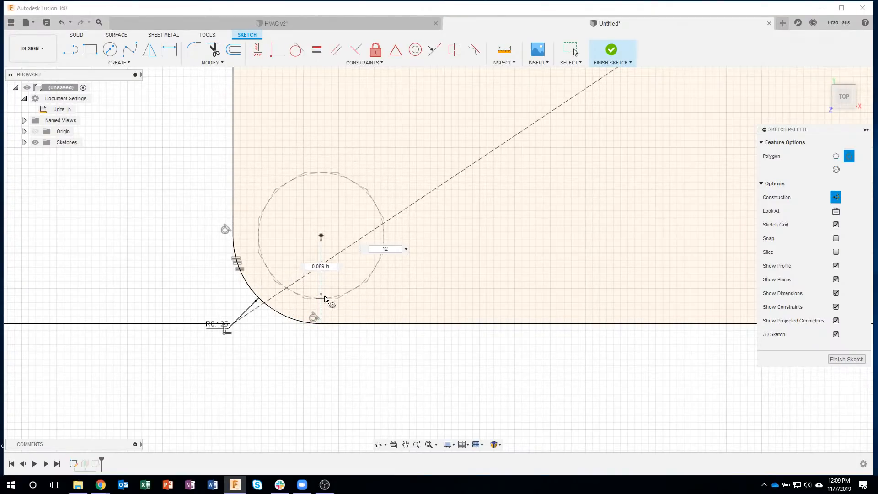
click(321, 235)
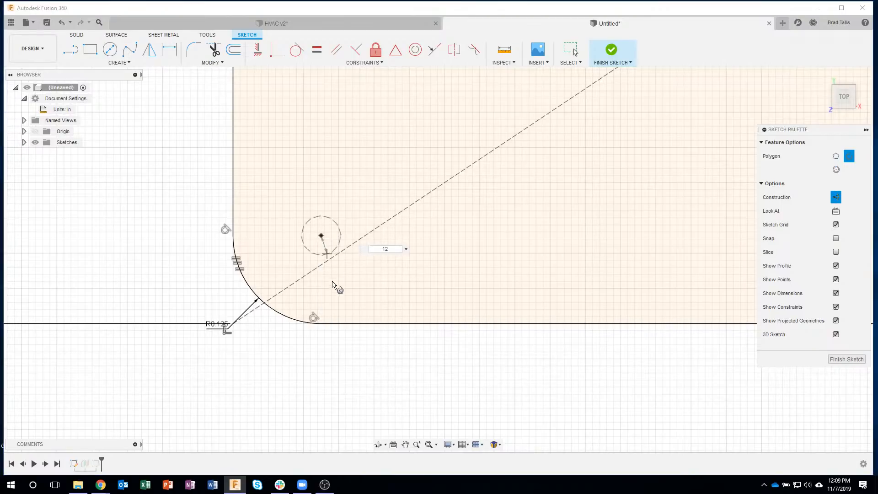
click(319, 325)
scroll(239, 337, up, 4)
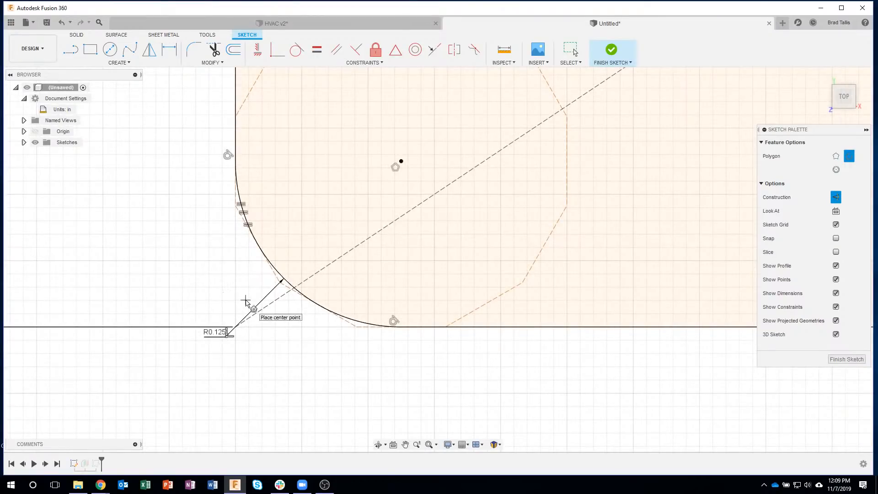
key(Escape)
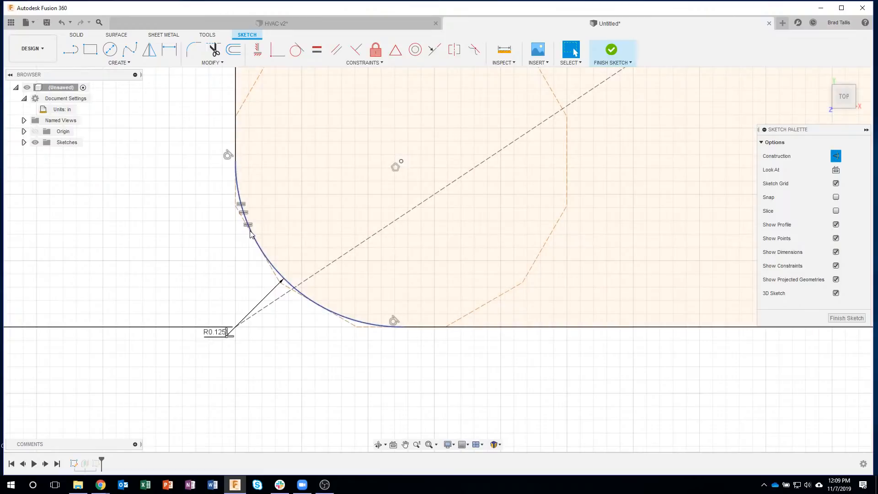
Step: Break the lower-left fillet arc into segments where the construction polygon and the rectangle's diagonal meet it
click(288, 286)
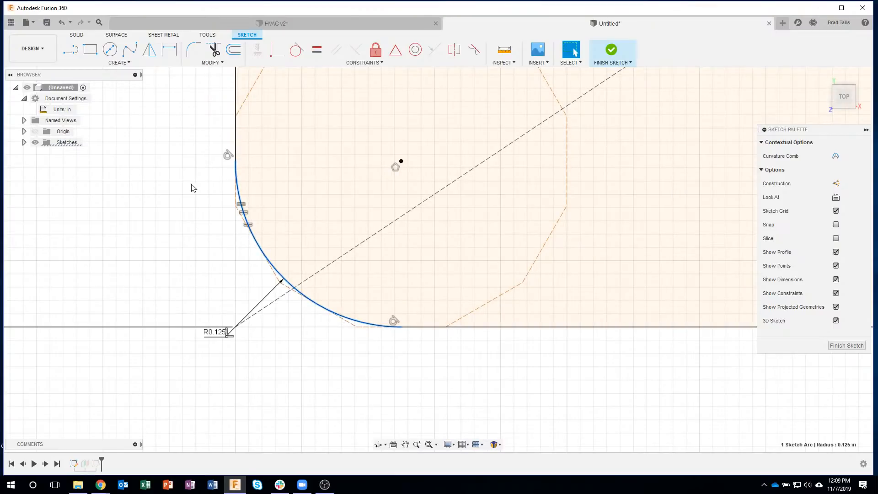
click(344, 376)
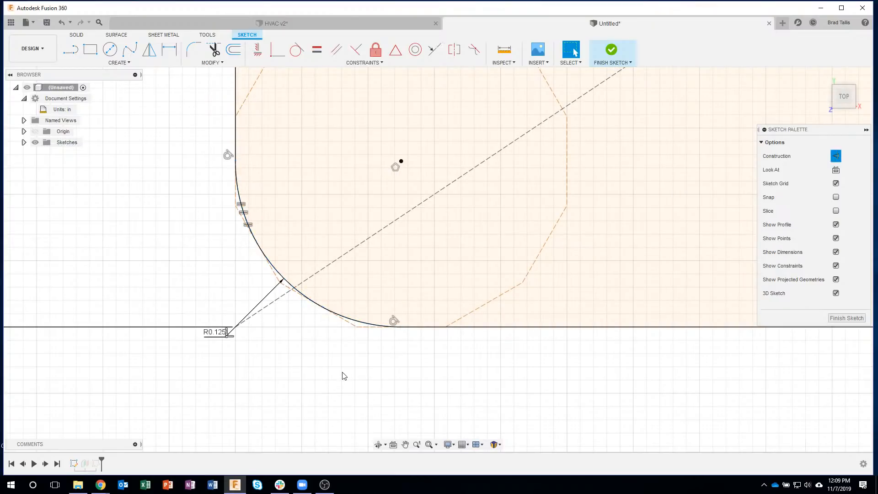
click(204, 64)
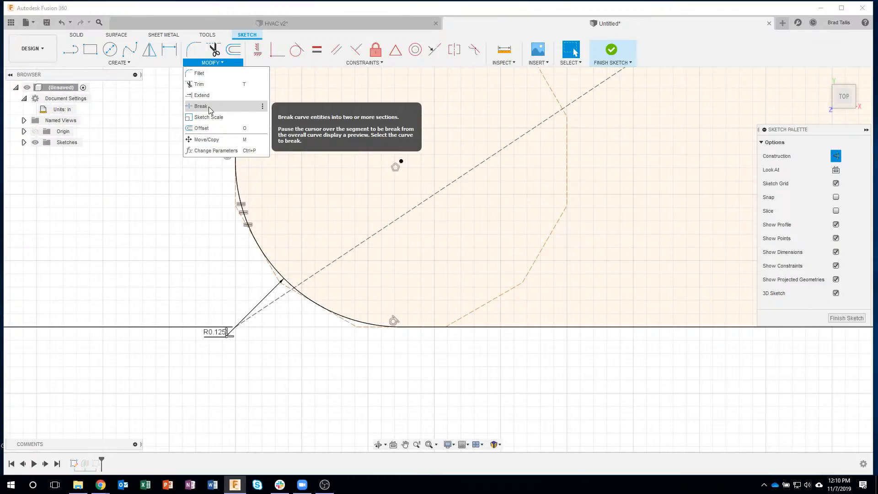
click(209, 106)
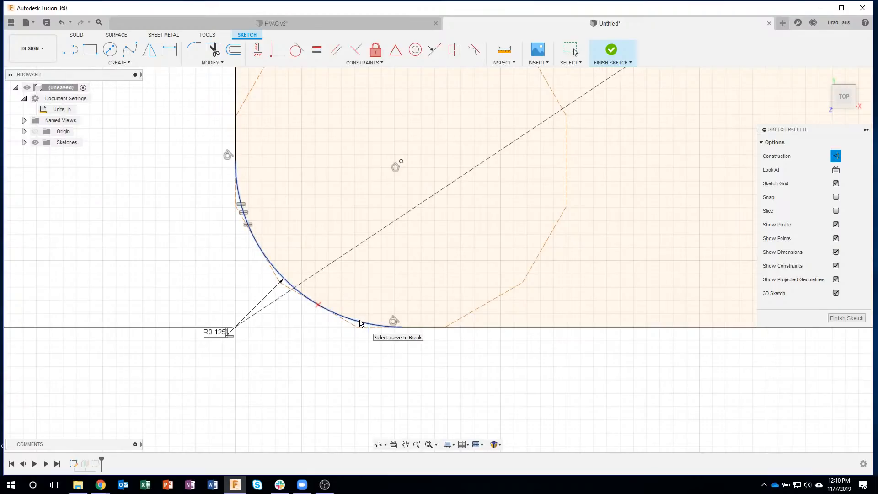
click(316, 307)
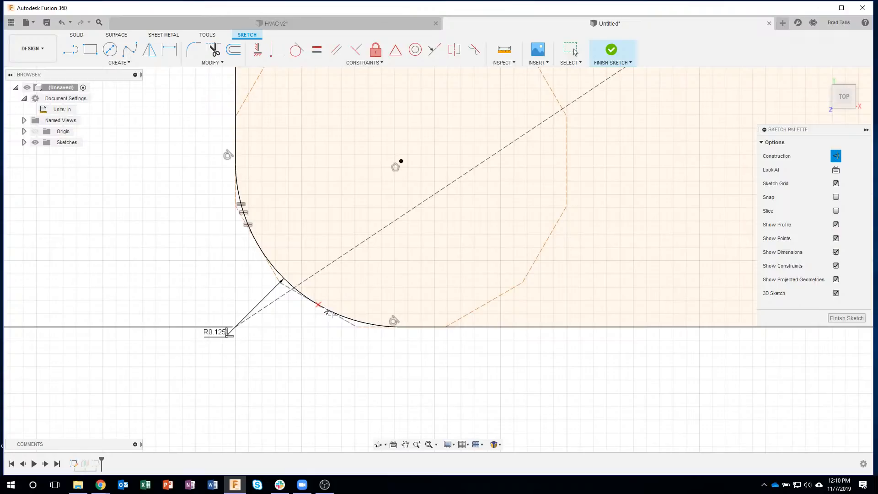
click(356, 322)
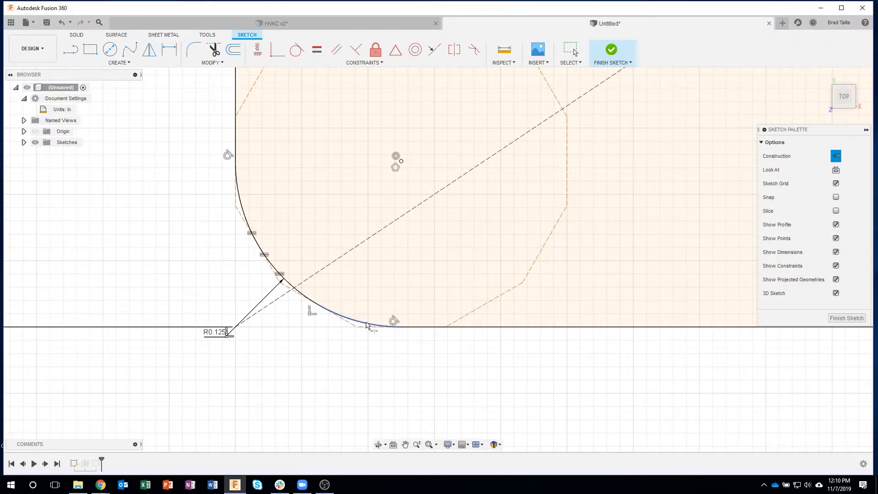
click(344, 319)
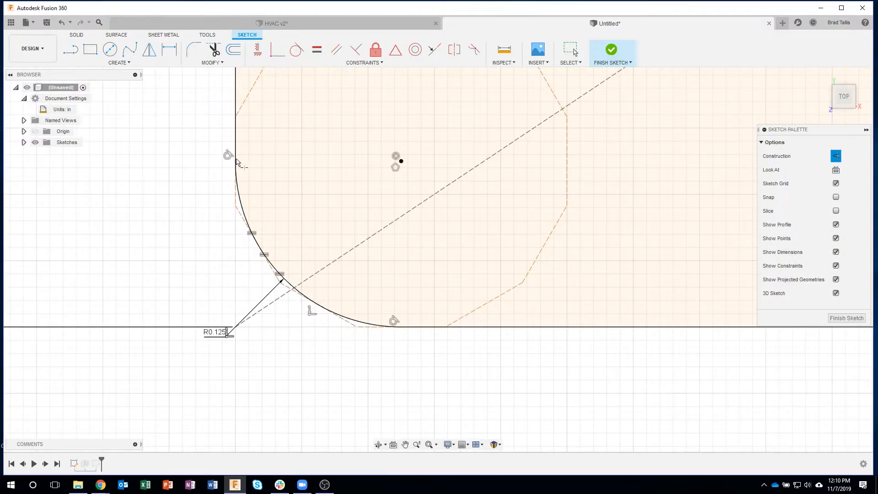
click(288, 284)
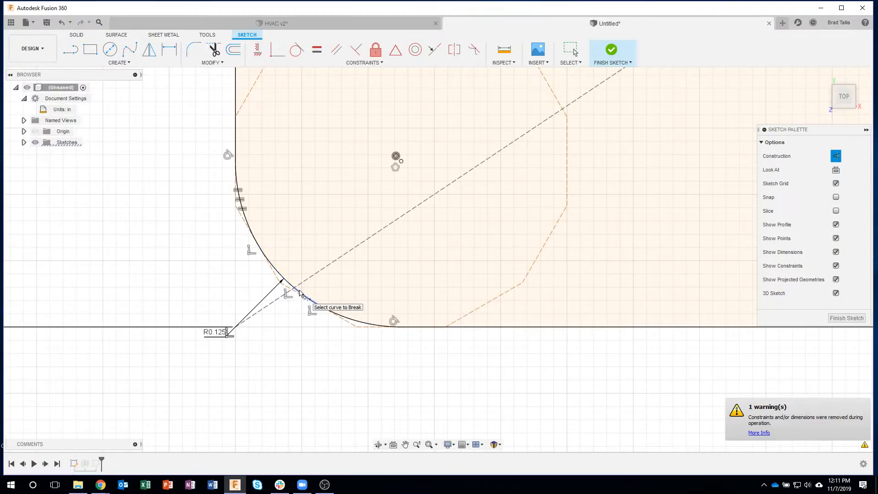
click(245, 217)
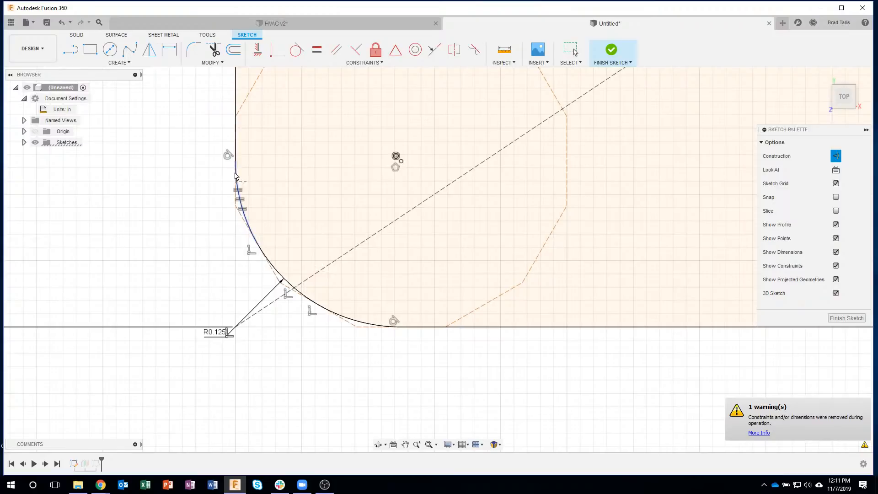
Step: Try a 12-sided circumscribed construction polygon from the upper-left fillet's center point to the arc's upper endpoint, and undo it
scroll(205, 260, down, 2)
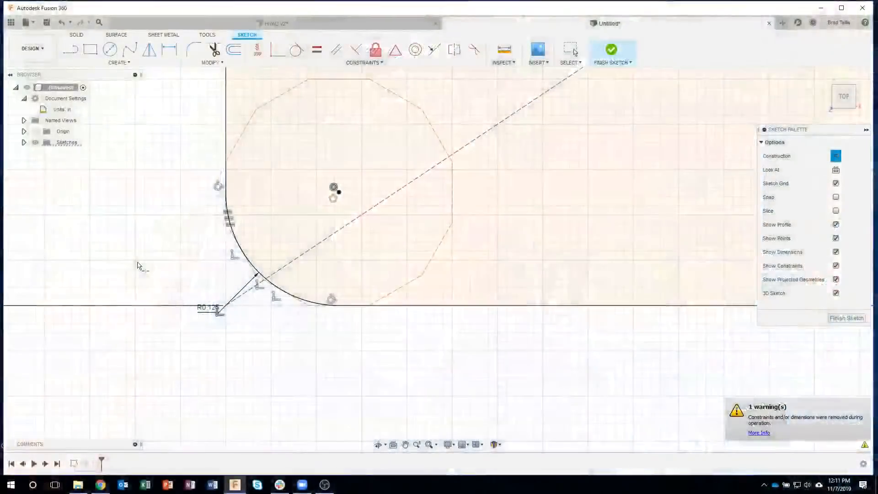
scroll(411, 289, down, 5)
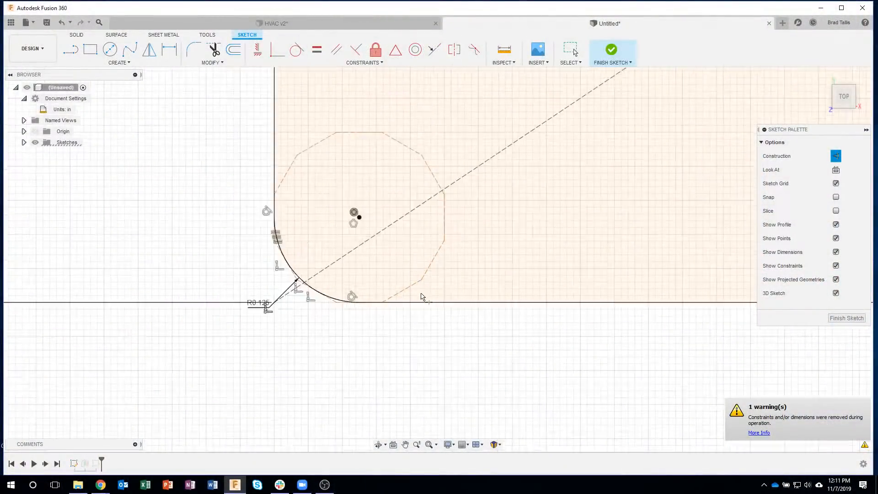
mouse_move(436, 152)
middle_down()
mouse_move(380, 294)
mouse_move(386, 429)
middle_up()
scroll(388, 357, down, 3)
middle_drag(365, 235, 327, 450)
scroll(356, 261, down, 6)
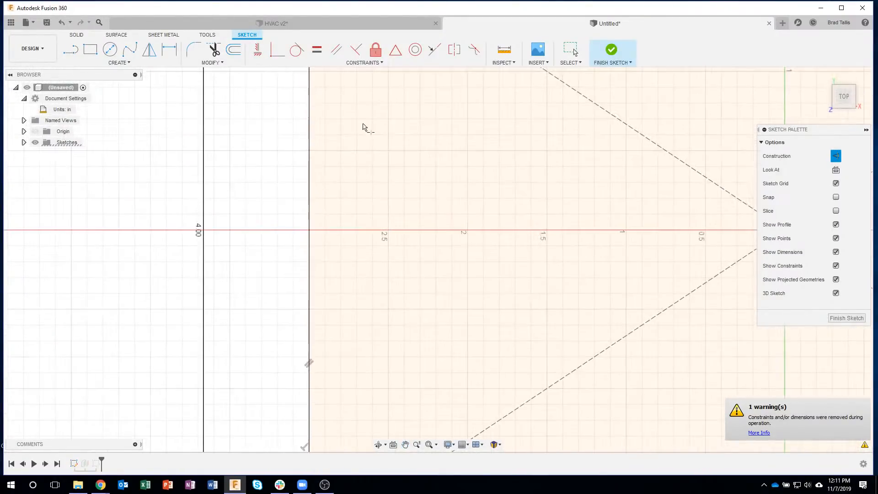
middle_drag(364, 94, 323, 308)
middle_drag(322, 202, 331, 250)
scroll(283, 201, up, 8)
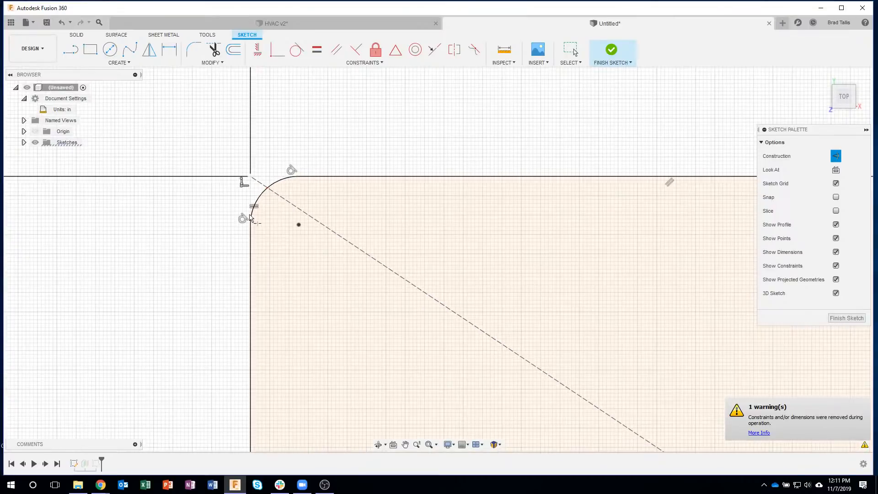
scroll(210, 119, up, 1)
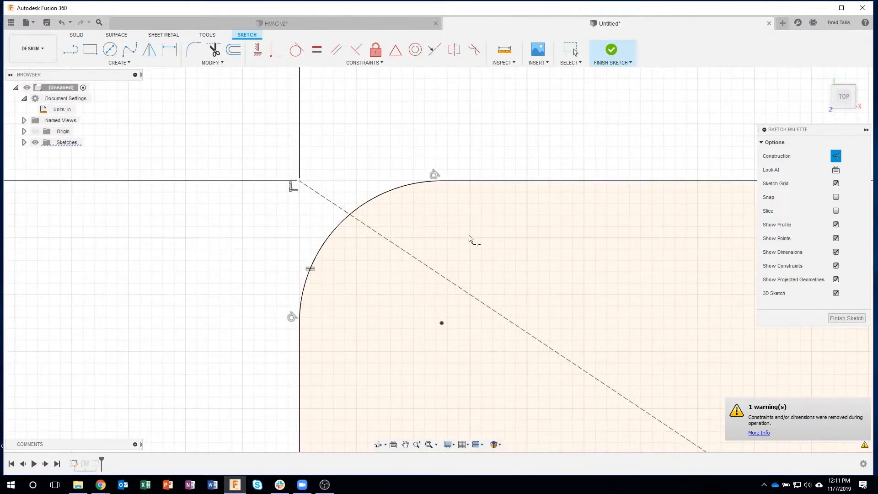
click(119, 64)
mouse_move(114, 120)
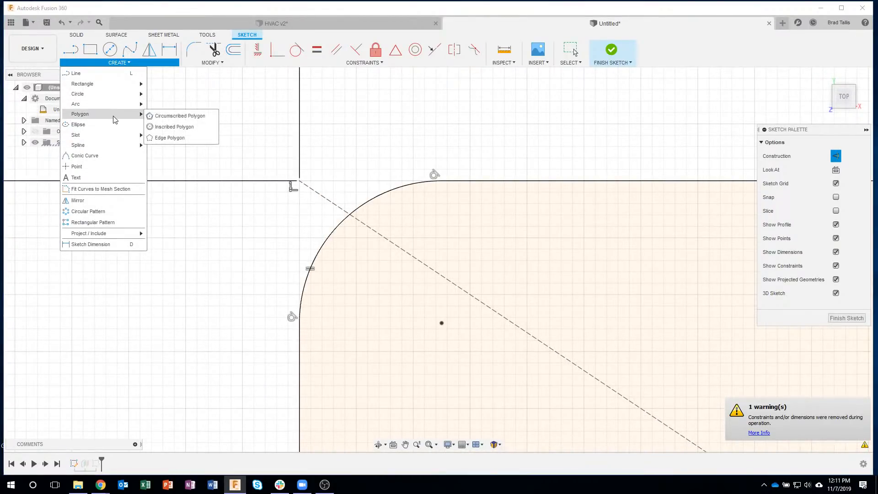
click(176, 116)
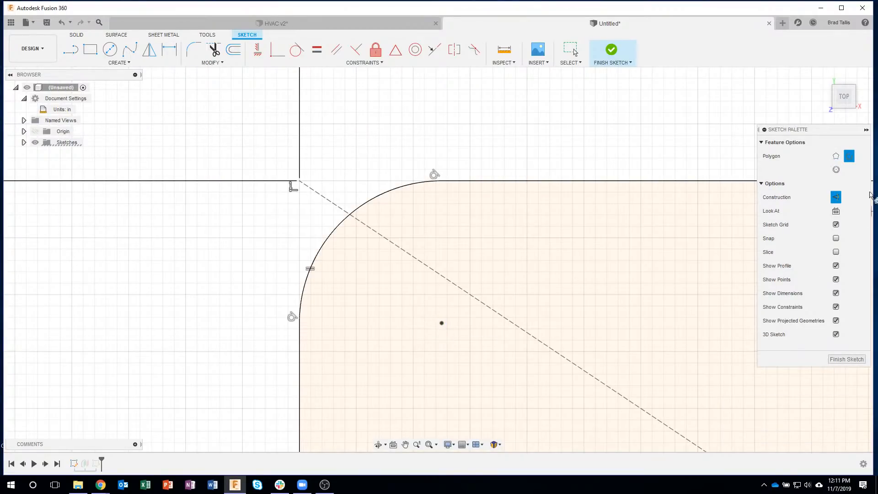
click(441, 323)
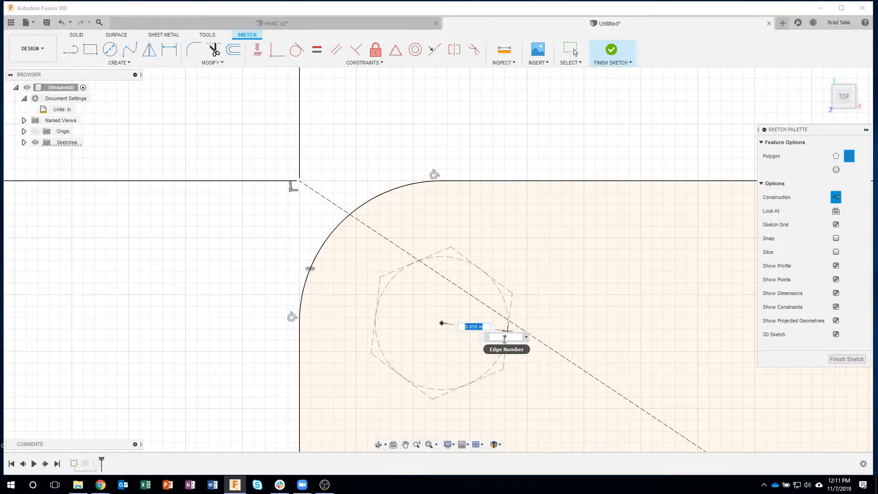
click(526, 338)
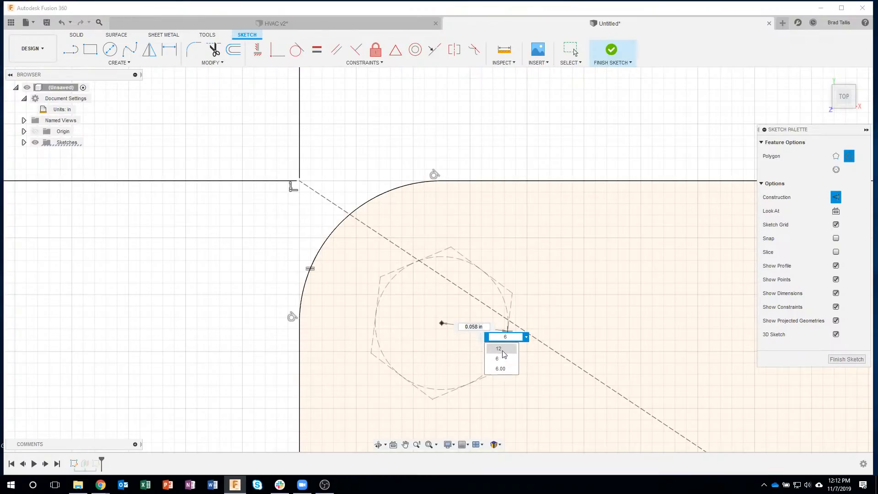
click(503, 355)
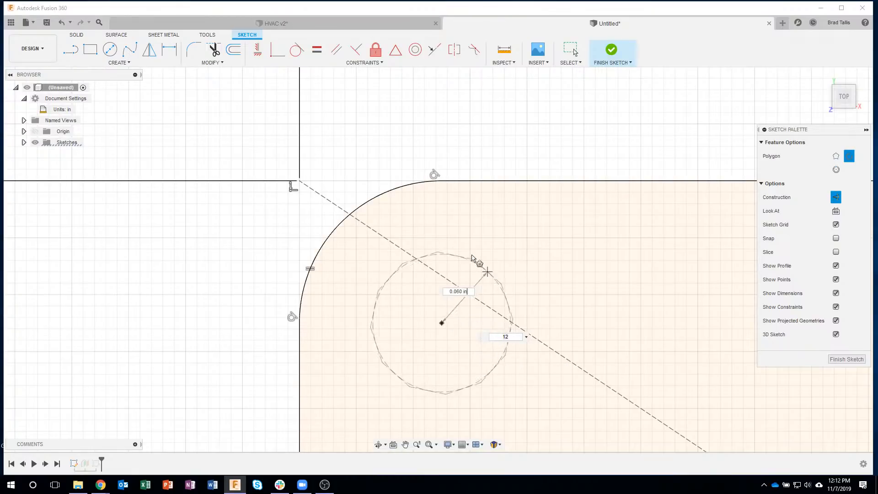
click(442, 181)
key(Escape)
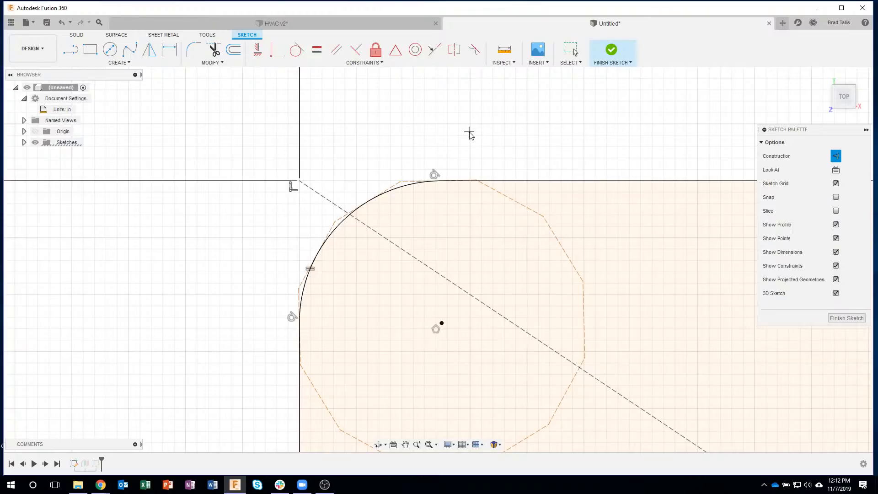
key(ctrl+z)
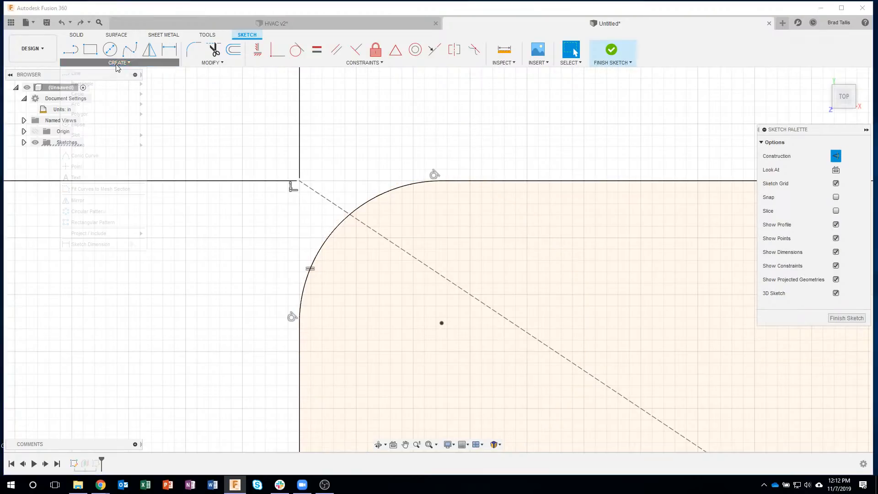
Step: Draw a 12-sided circumscribed construction polygon from the upper-left fillet's center point to the arc's upper endpoint
click(119, 63)
mouse_move(95, 116)
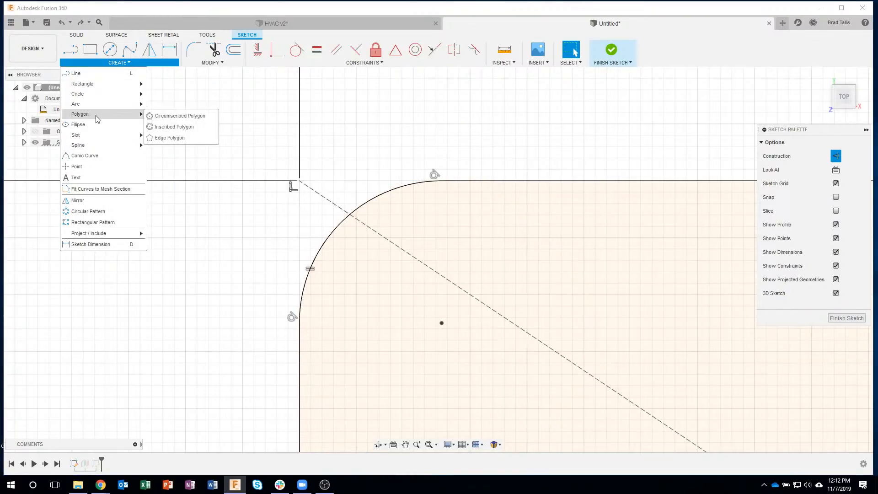
click(153, 113)
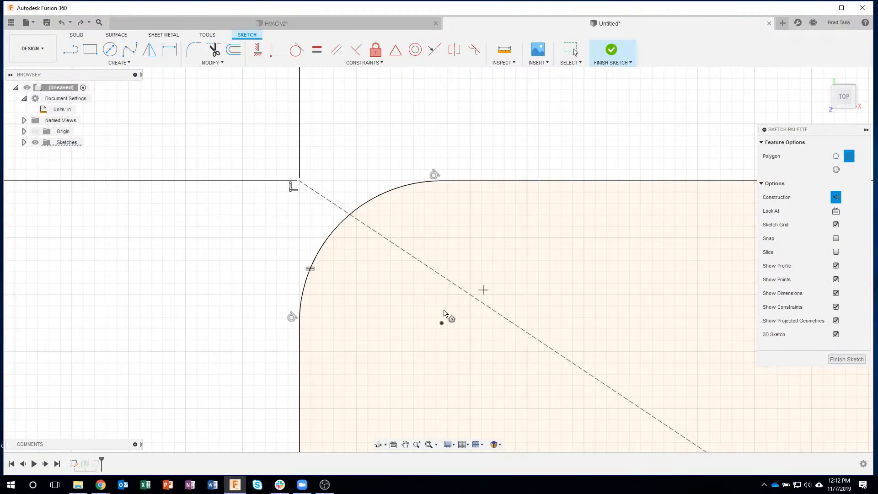
click(442, 324)
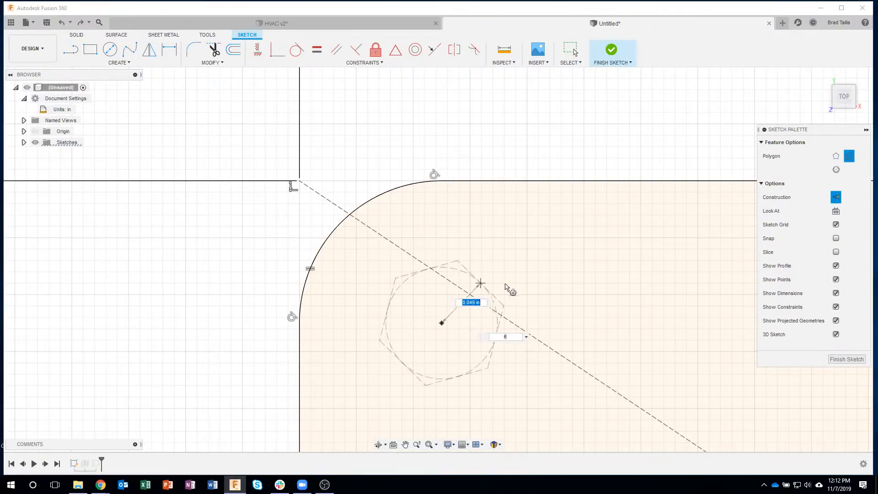
click(523, 339)
click(507, 348)
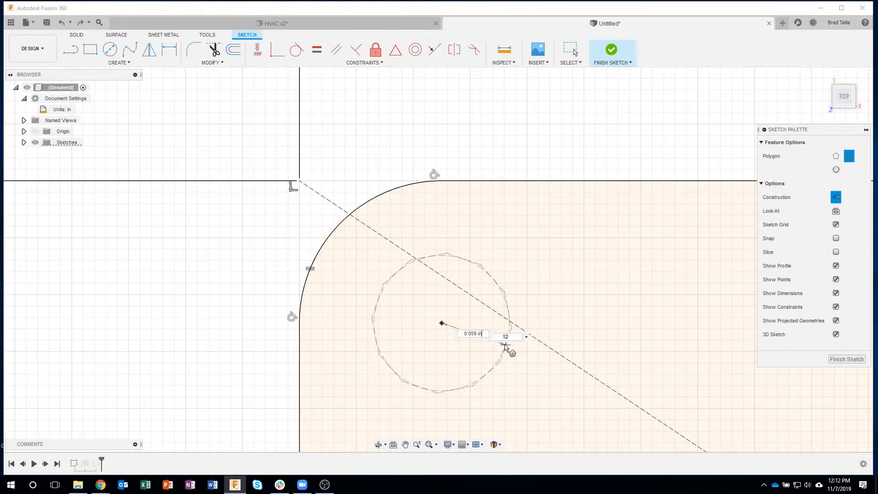
click(441, 182)
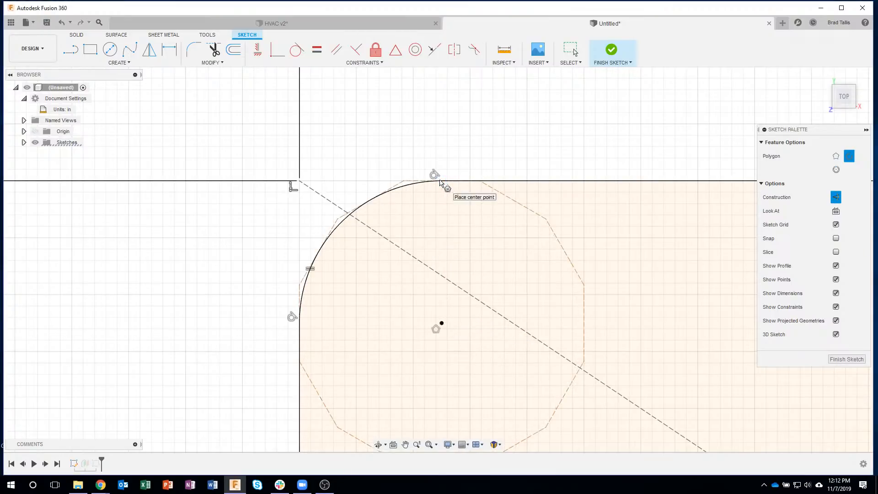
Step: Break the upper-left fillet arc where the construction polygon and the rectangle's diagonal meet it, and check the separate arc segments
click(212, 63)
click(202, 109)
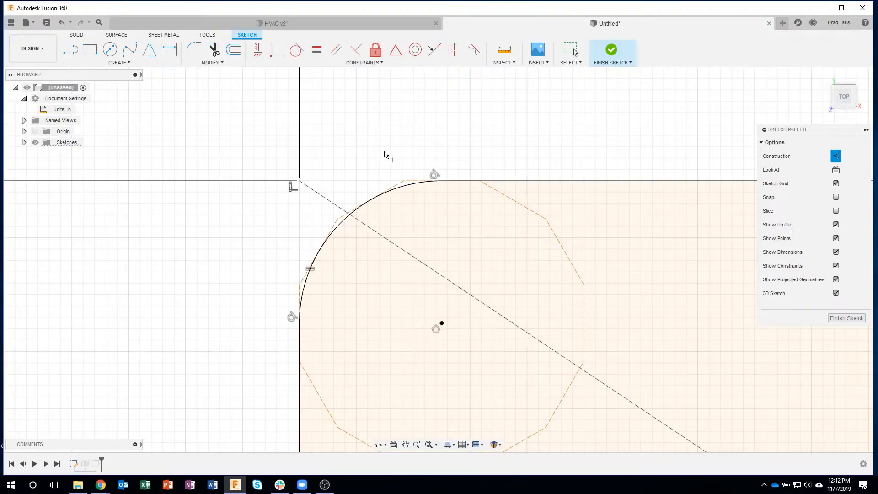
click(402, 190)
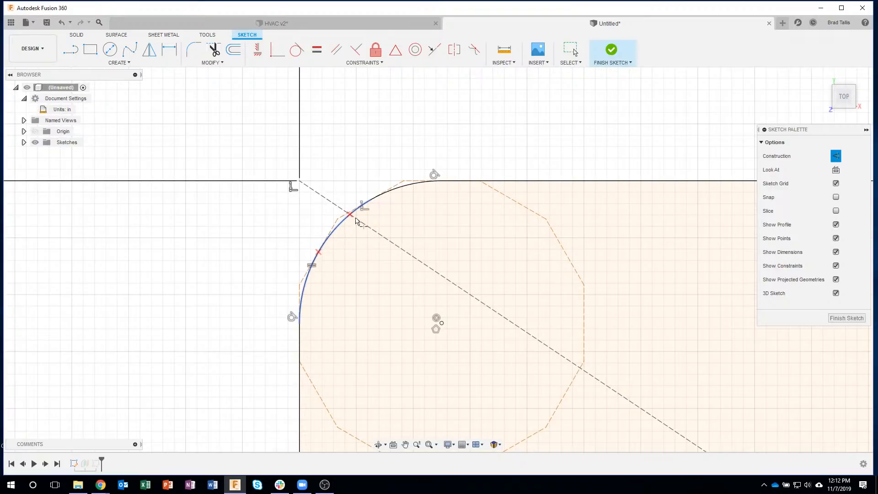
click(356, 220)
key(Escape)
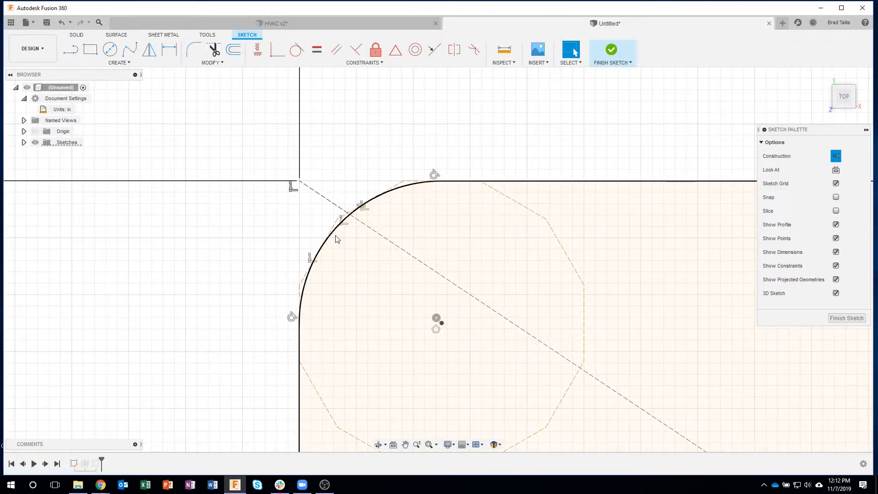
click(306, 281)
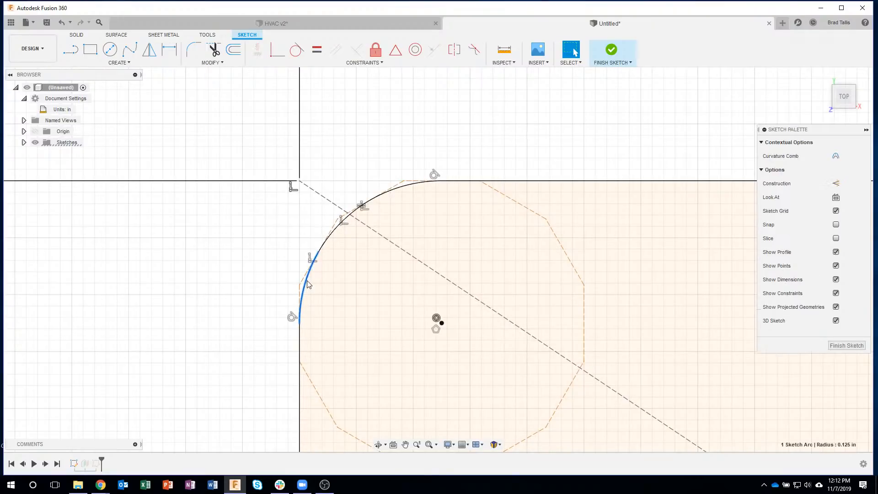
click(340, 231)
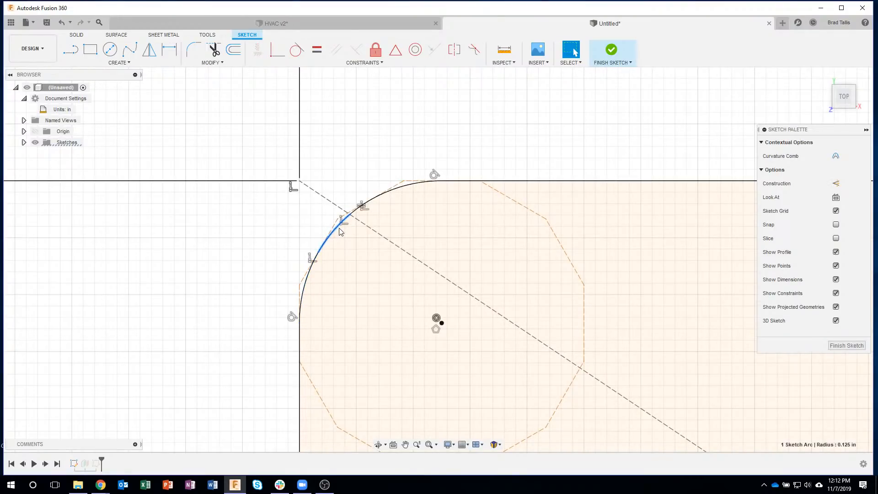
shift+click(359, 203)
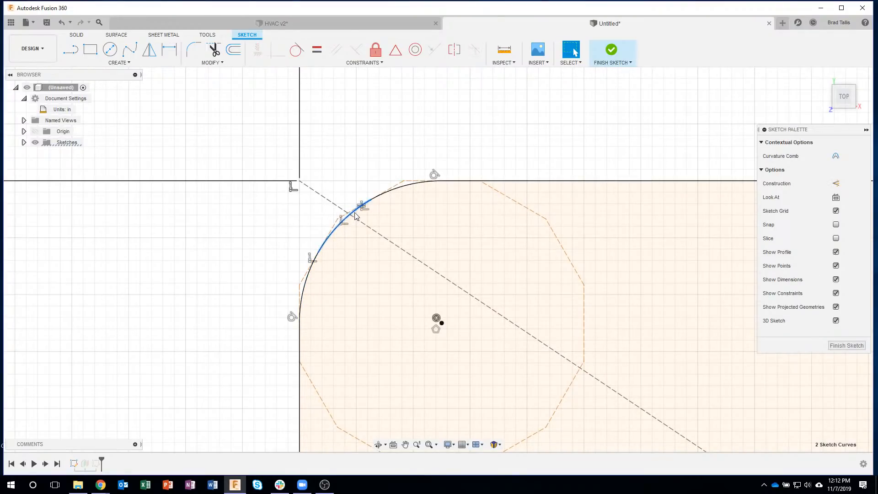
click(409, 189)
click(430, 124)
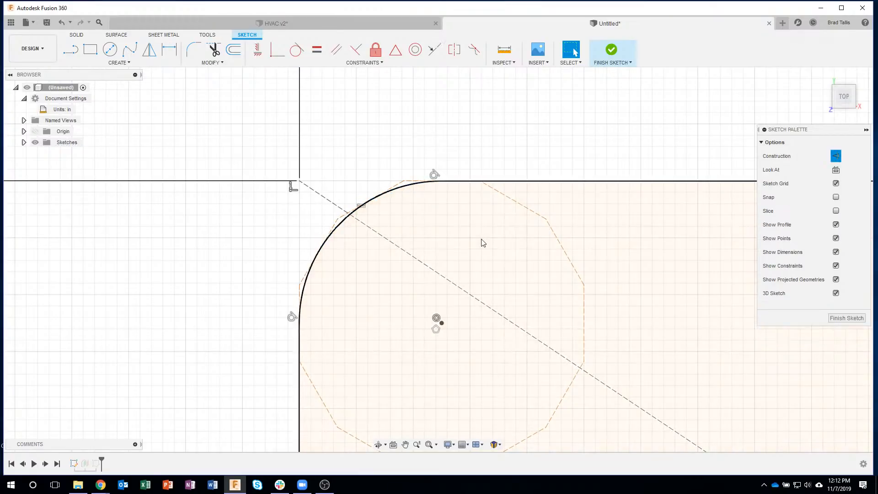
Step: Draw a 12-sided circumscribed construction polygon from the upper-right fillet's center point to the arc's upper endpoint
scroll(483, 236, down, 10)
scroll(482, 236, down, 5)
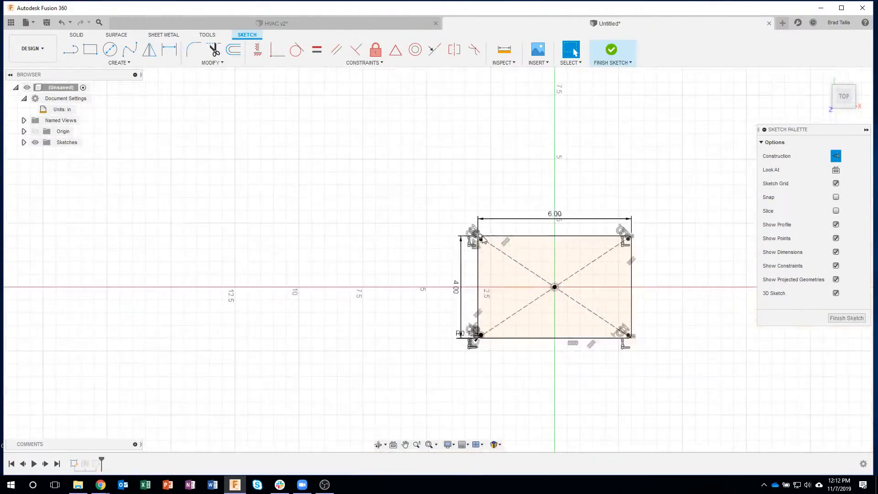
mouse_move(634, 254)
middle_down()
mouse_move(438, 239)
mouse_move(428, 253)
middle_up()
scroll(428, 254, up, 5)
scroll(429, 257, up, 5)
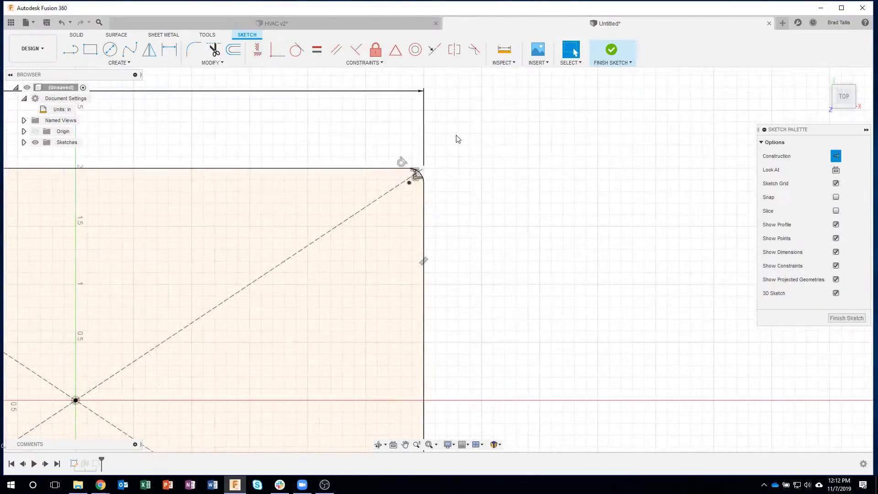
scroll(413, 194, up, 5)
middle_drag(413, 194, 488, 204)
scroll(488, 204, up, 3)
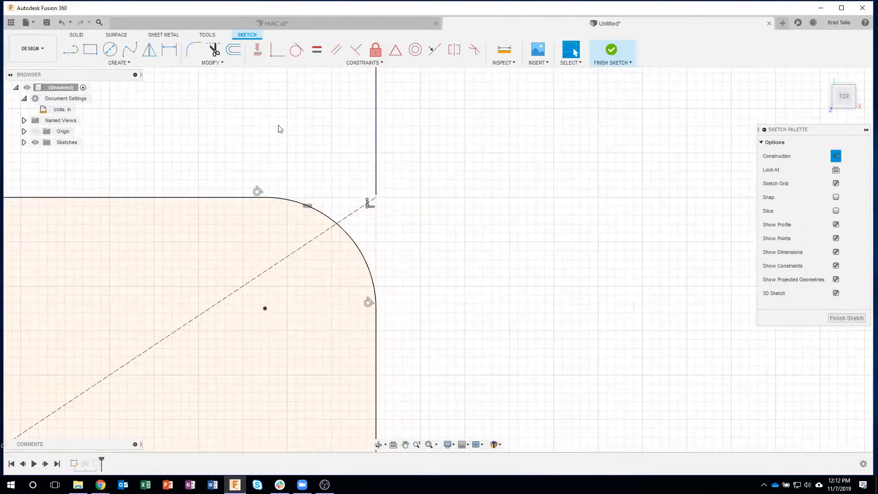
click(133, 62)
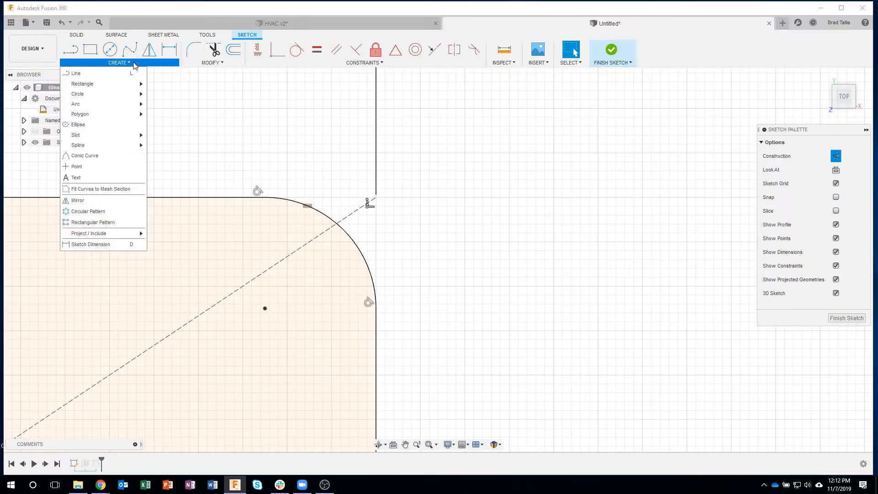
mouse_move(105, 113)
click(165, 116)
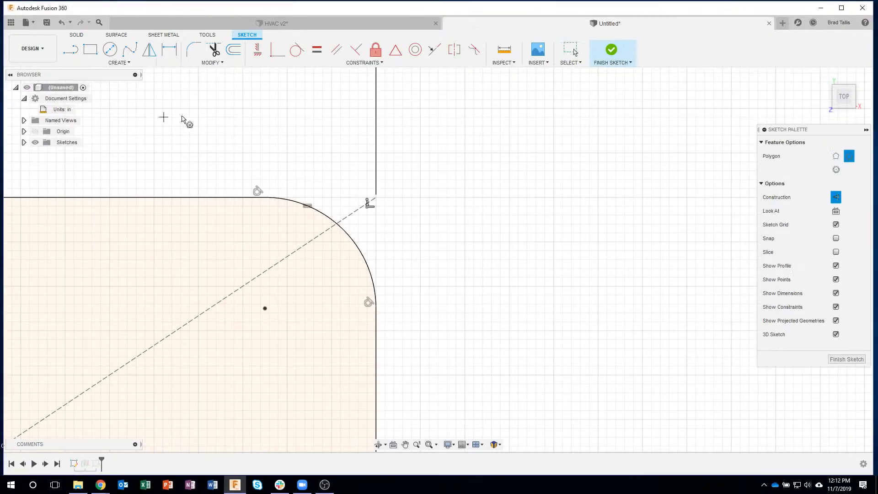
click(265, 309)
click(350, 322)
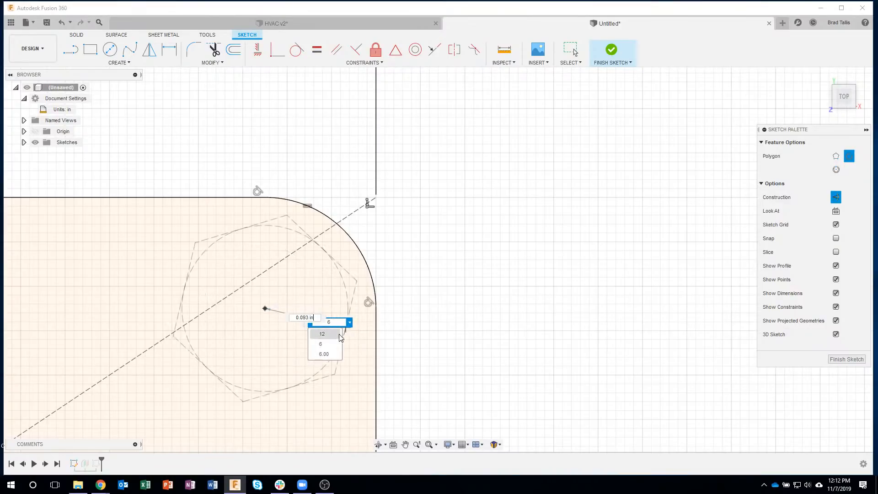
click(322, 334)
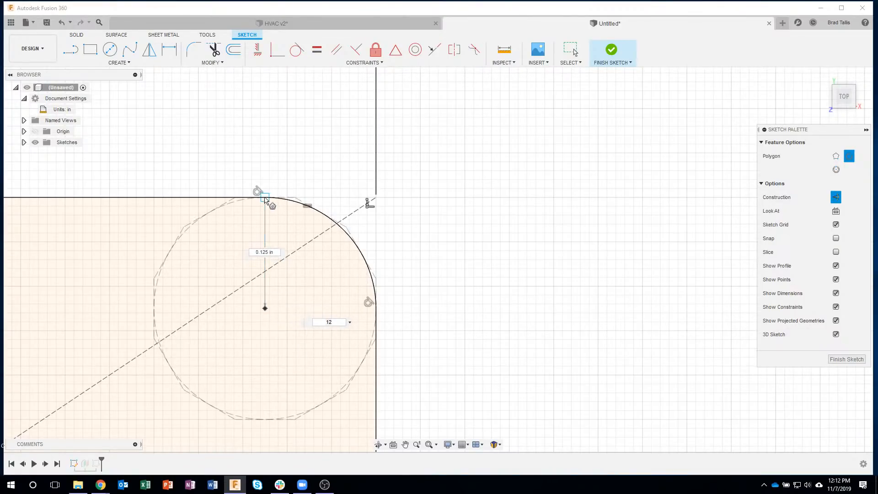
click(265, 201)
Step: Break the upper-right fillet arc into segments at its intersections with the construction polygon and the rectangle's diagonal
click(211, 62)
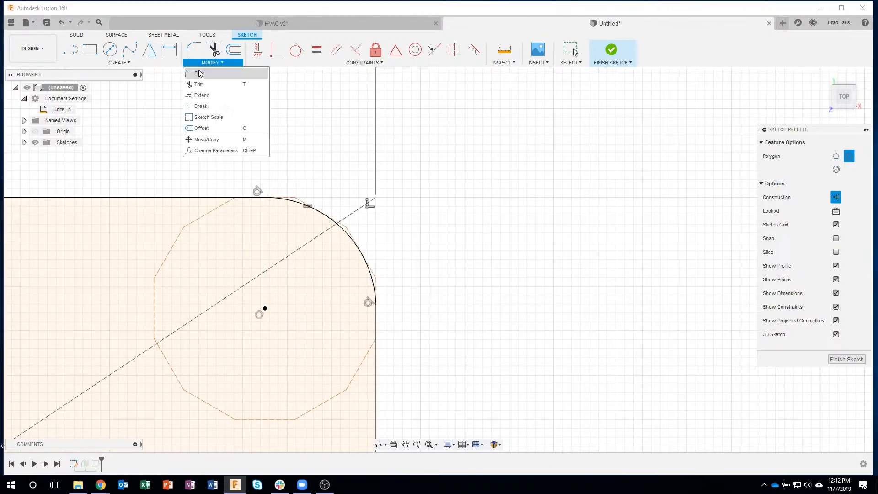
click(204, 106)
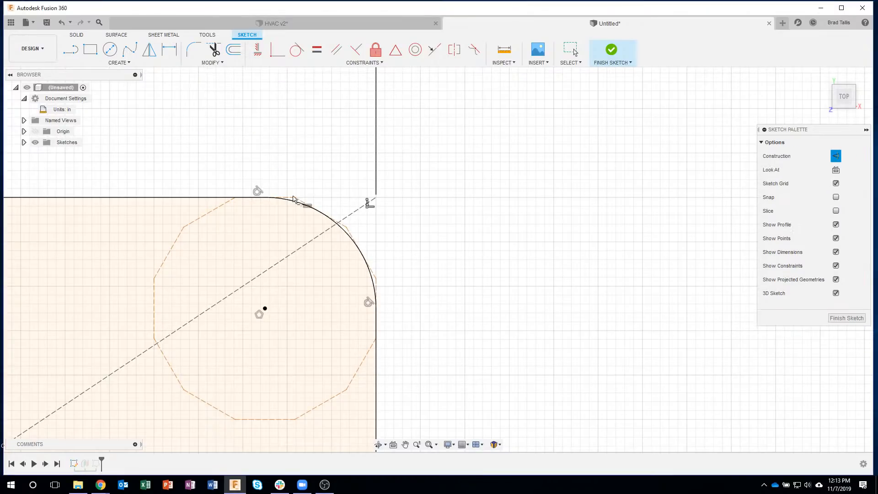
click(296, 208)
click(373, 288)
Step: Draw a 12-sided circumscribed construction polygon from the lower-right fillet's center point to the arc's lower endpoint
scroll(536, 283, down, 5)
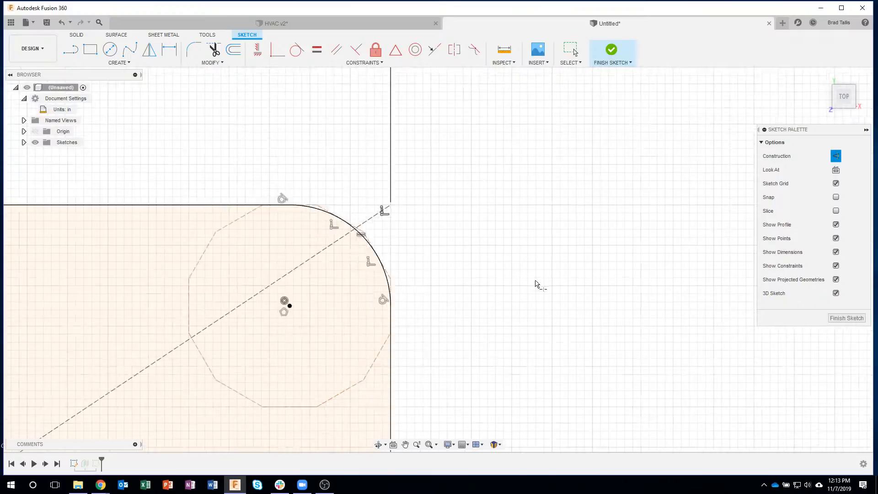
scroll(536, 283, down, 8)
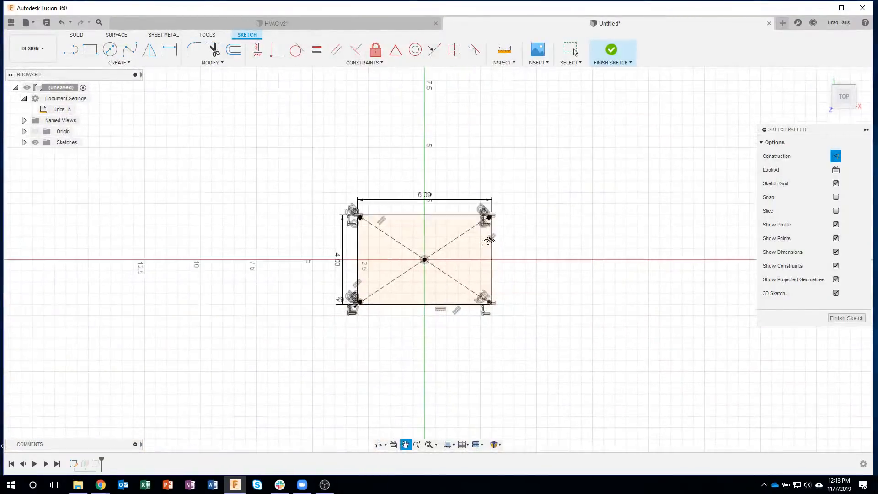
scroll(478, 284, up, 12)
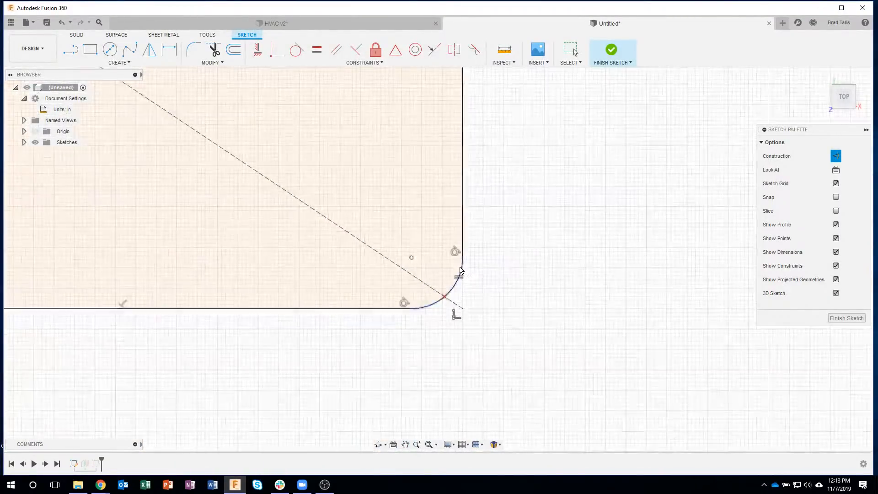
click(128, 63)
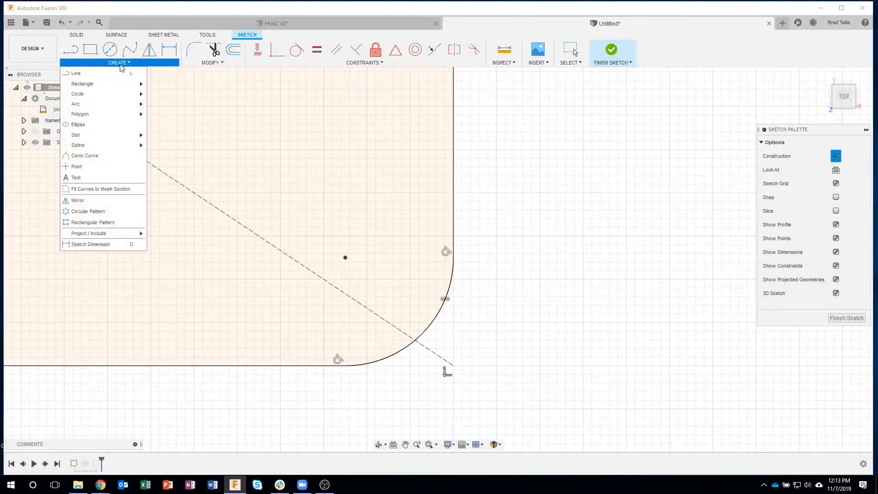
mouse_move(105, 114)
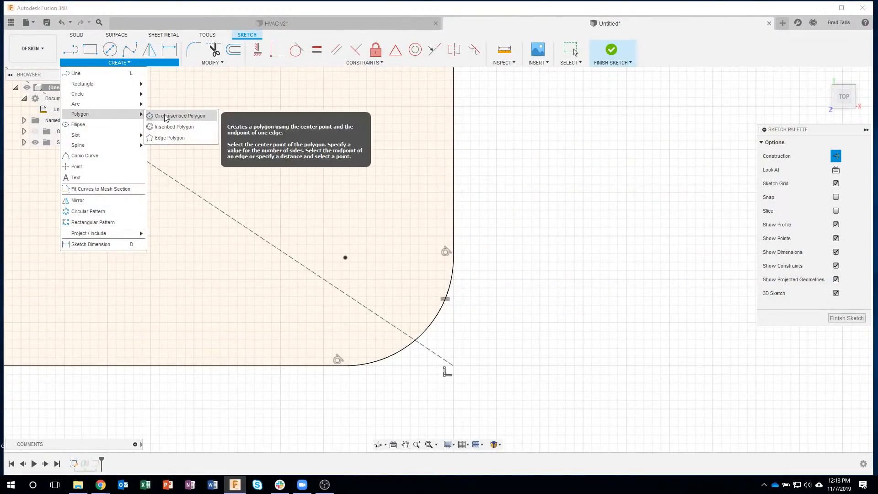
click(169, 116)
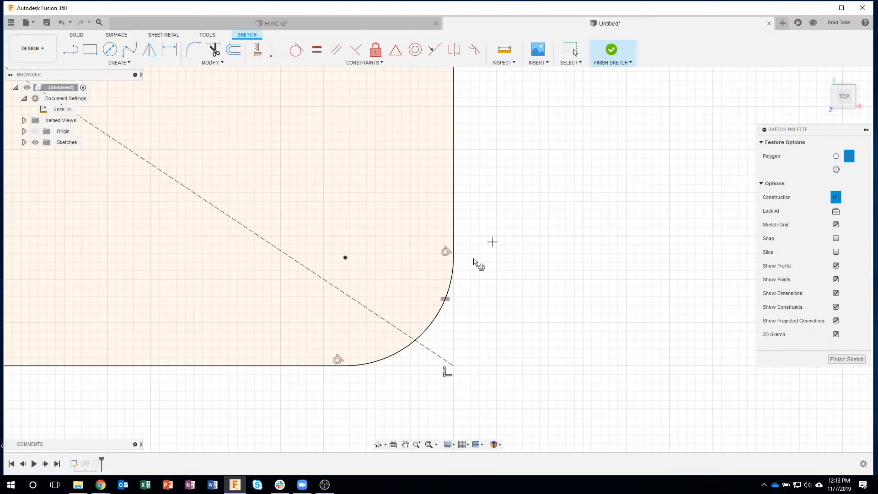
click(346, 258)
click(428, 273)
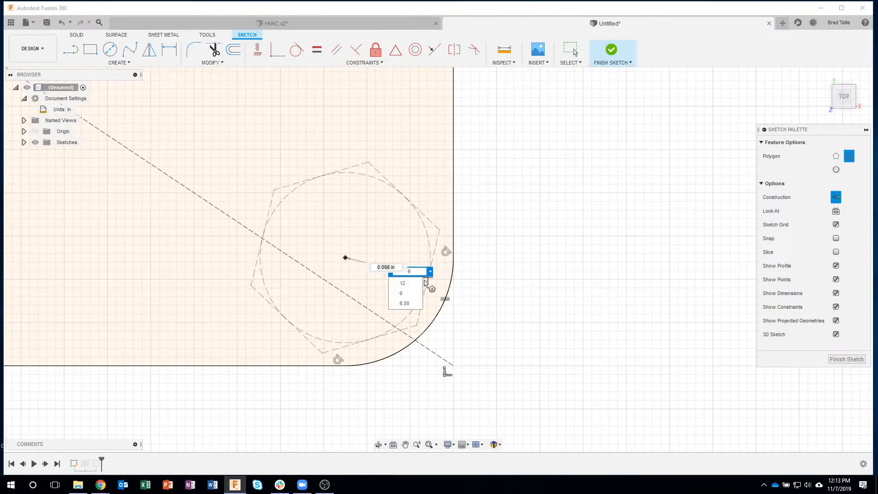
click(402, 283)
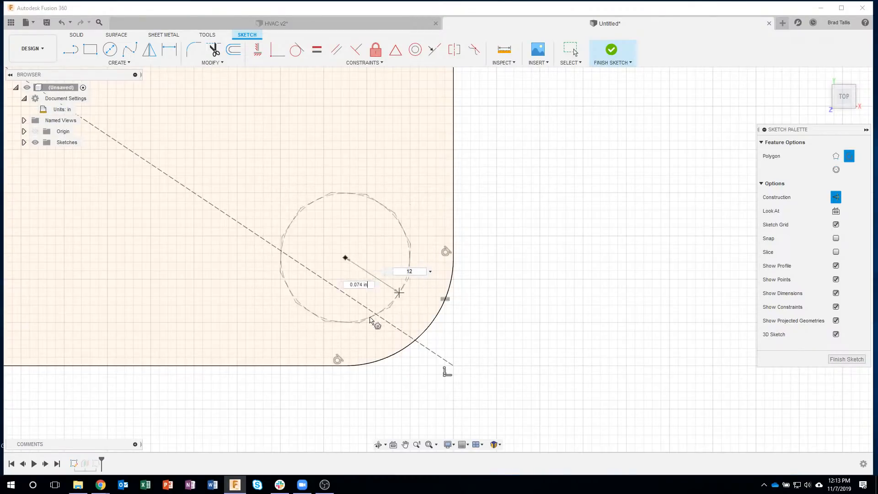
click(345, 365)
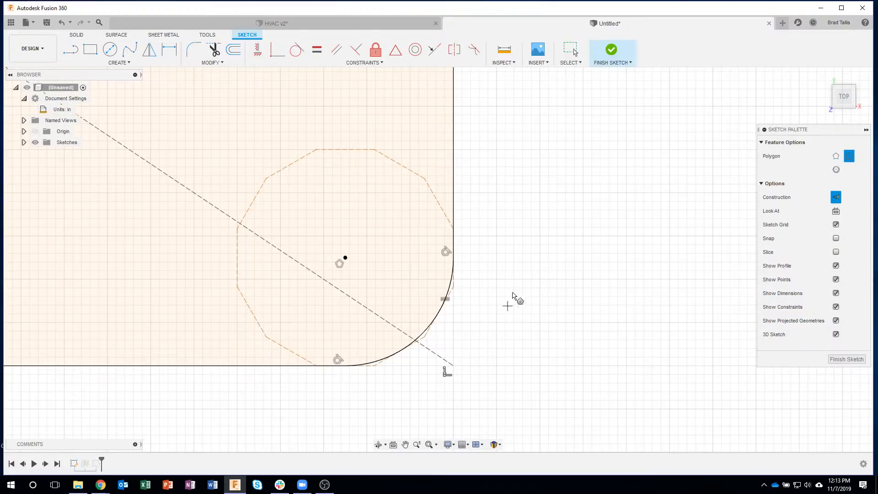
Step: Break the lower-right fillet arc into segments at the construction polygon and the rectangle's diagonal, and finish the sketch
click(211, 64)
click(211, 96)
click(448, 288)
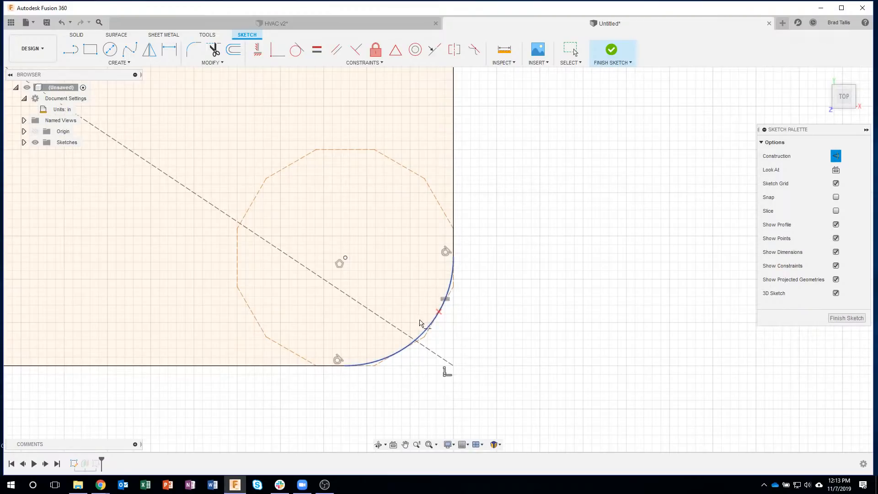
click(374, 364)
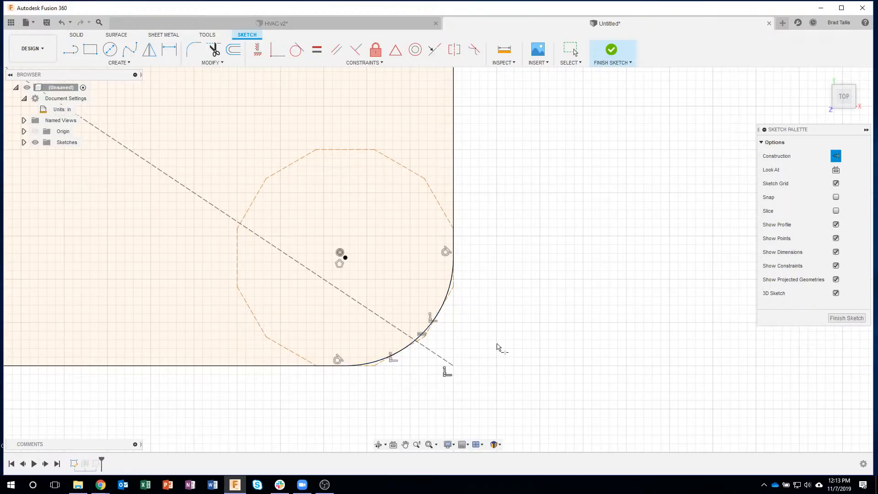
scroll(529, 290, down, 1)
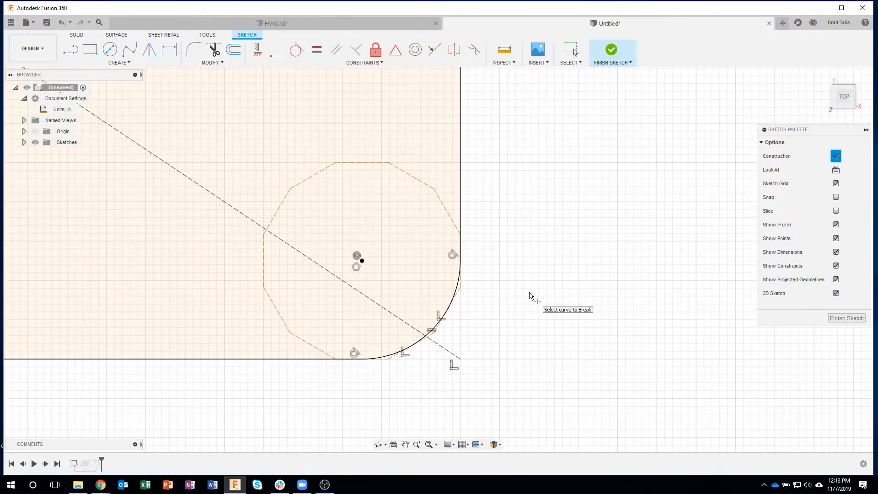
scroll(529, 295, down, 2)
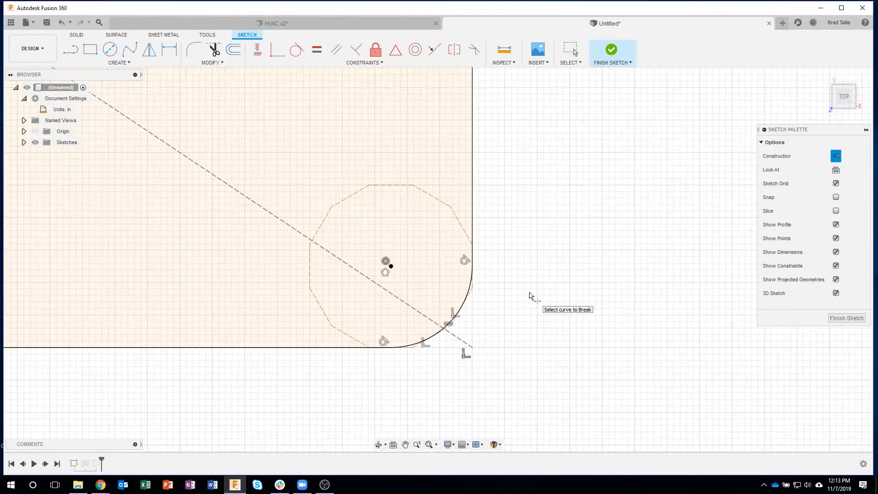
click(611, 50)
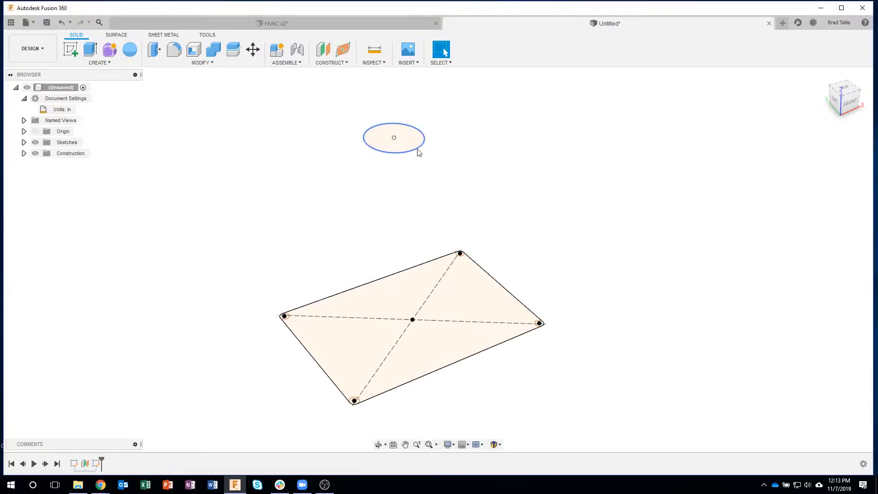
Step: Edit the circle's sketch and draw a horizontal line about 2.08 in long and a vertical line about 1.99 in long through its center
double_click(96, 464)
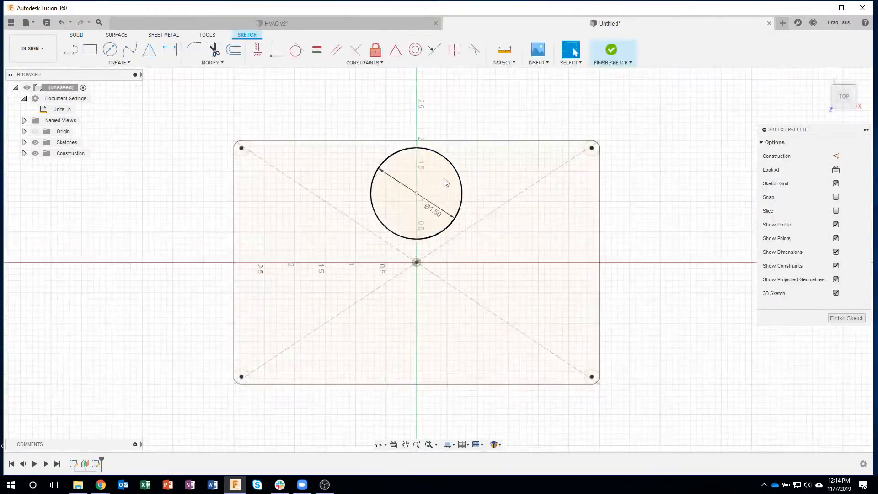
scroll(444, 146, up, 3)
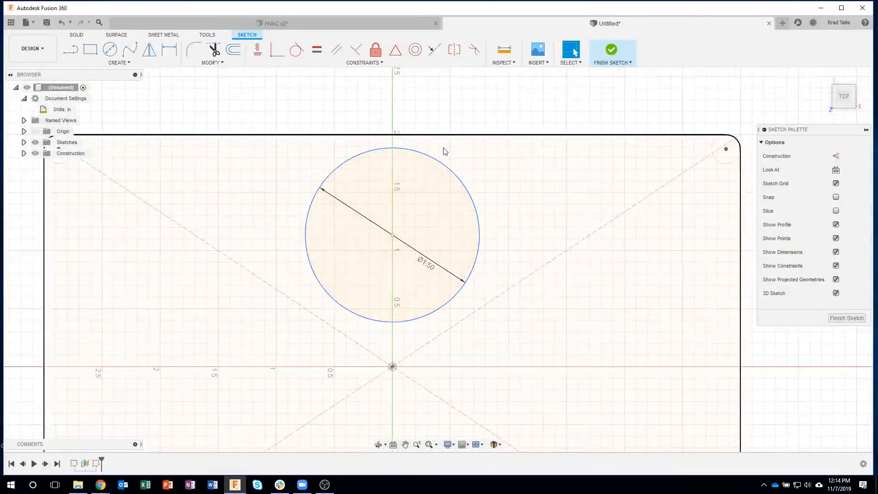
click(71, 54)
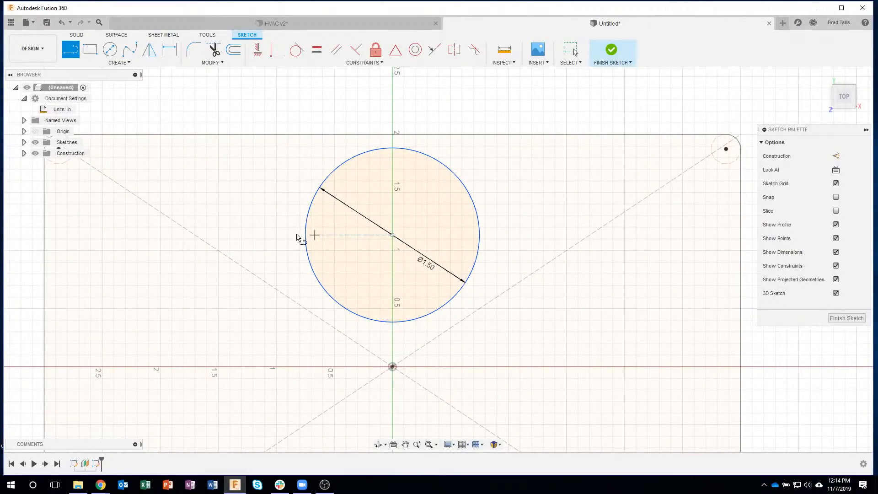
click(266, 235)
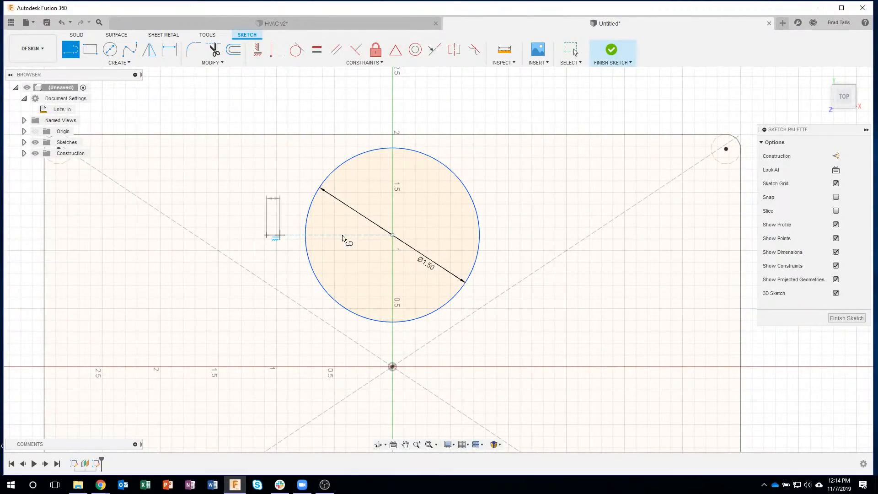
click(508, 235)
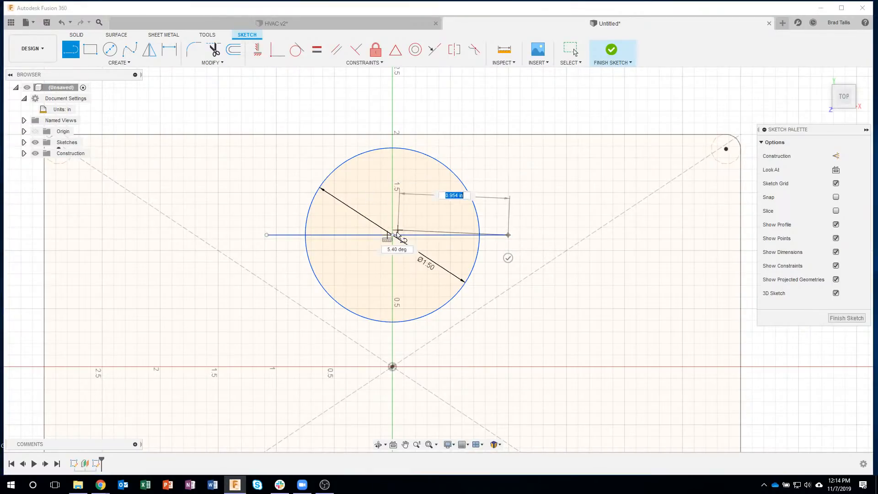
key(Escape)
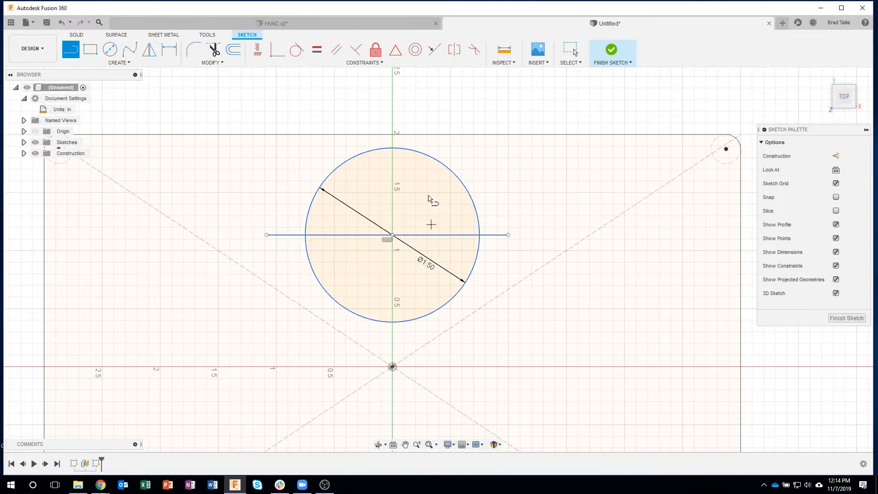
click(392, 345)
click(392, 114)
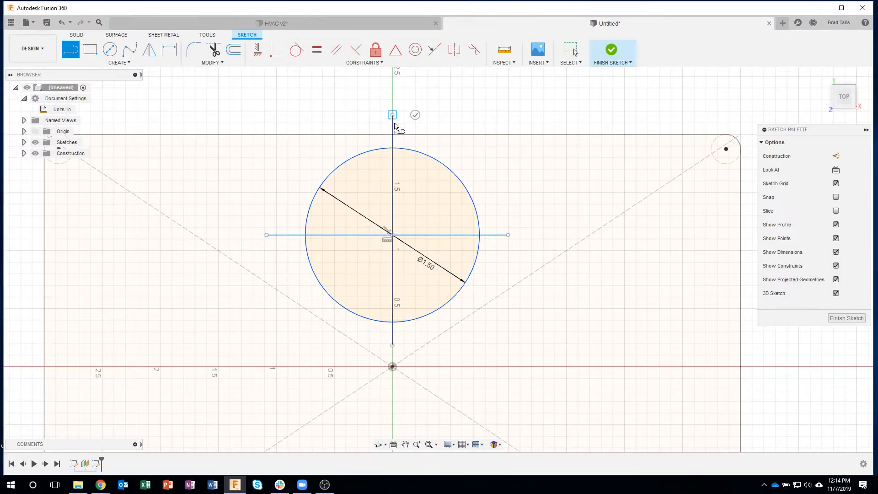
click(415, 115)
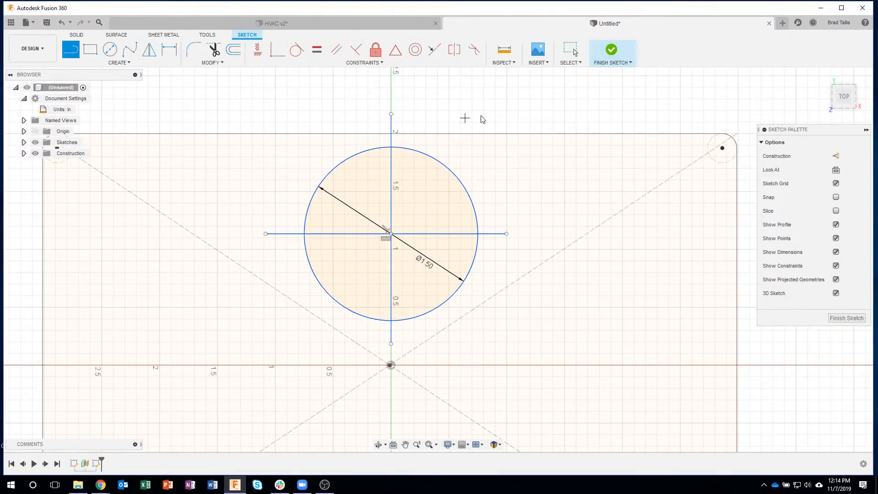
Step: Convert the horizontal and vertical lines through the circle's center to construction lines
click(437, 237)
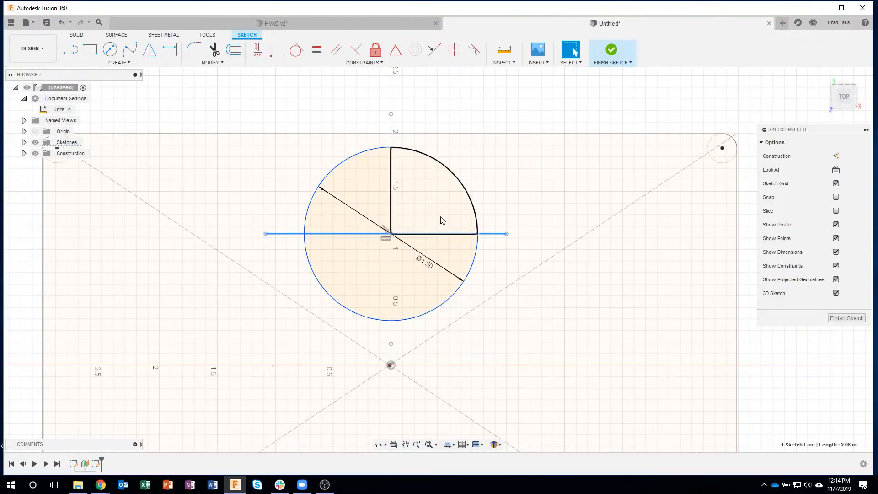
key(x)
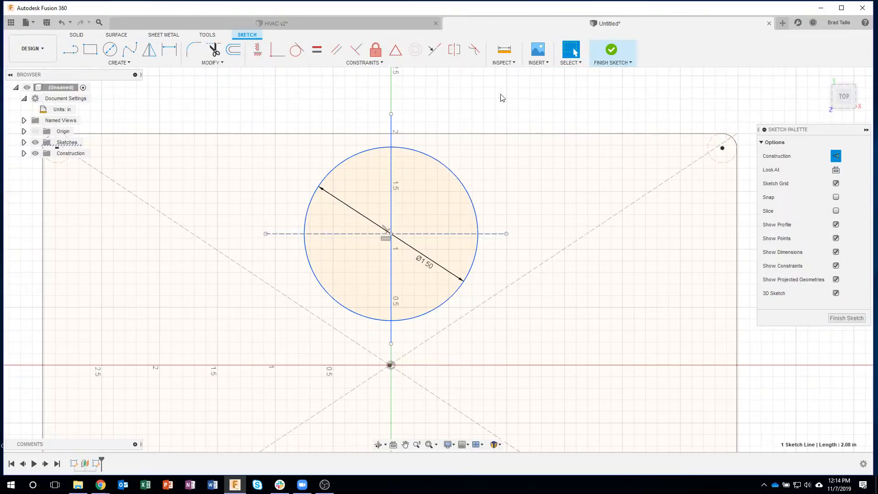
click(391, 187)
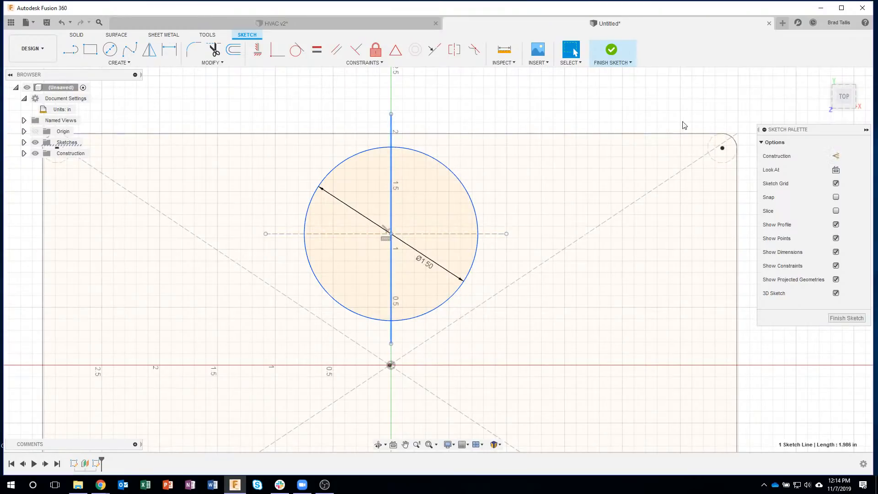
key(x)
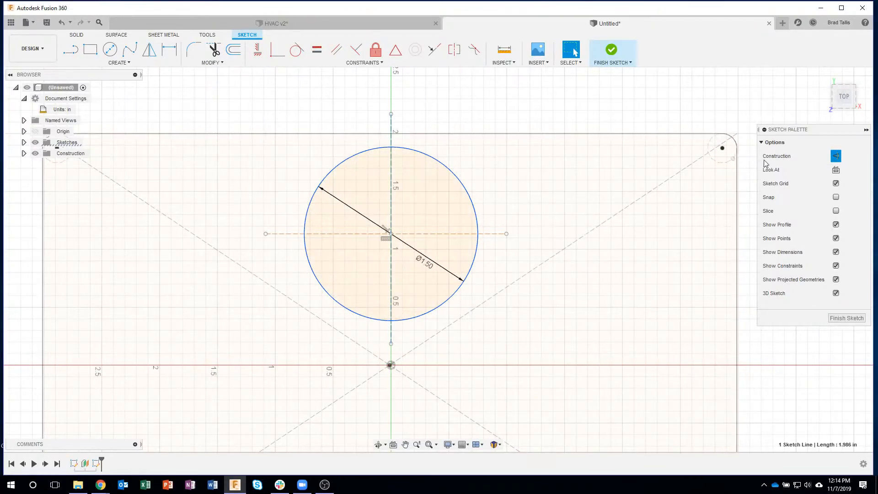
click(512, 116)
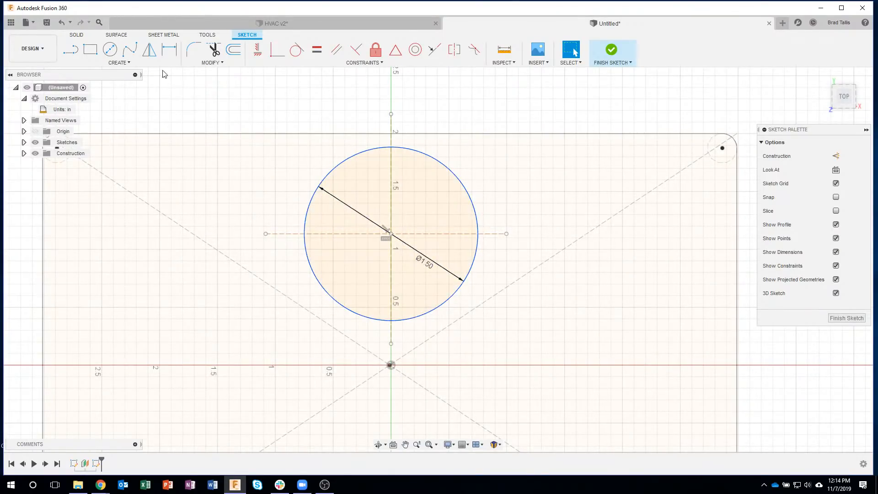
Step: Try to draw a 12-sided circumscribed polygon with regular lines from the circle's center to its uppermost point
click(118, 62)
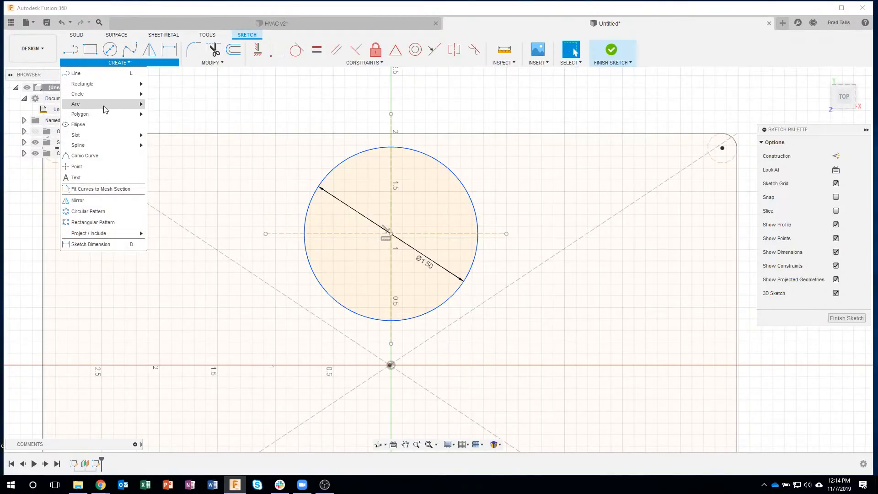
mouse_move(102, 114)
click(155, 115)
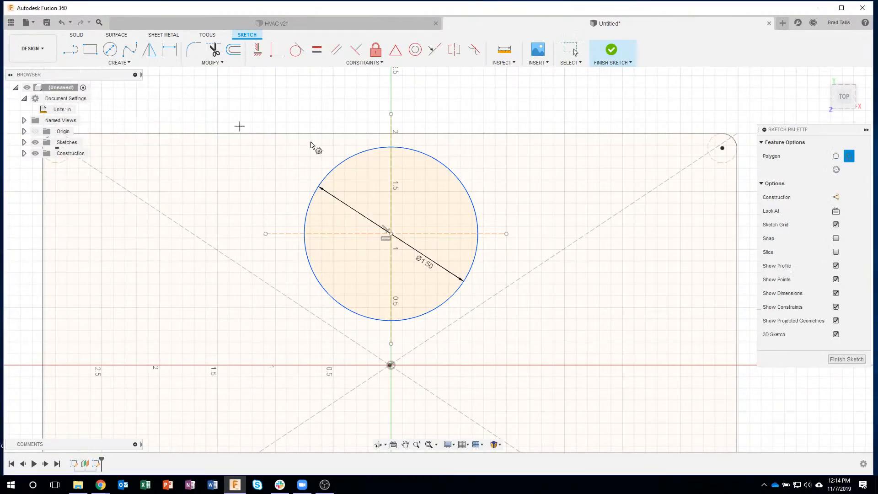
click(391, 233)
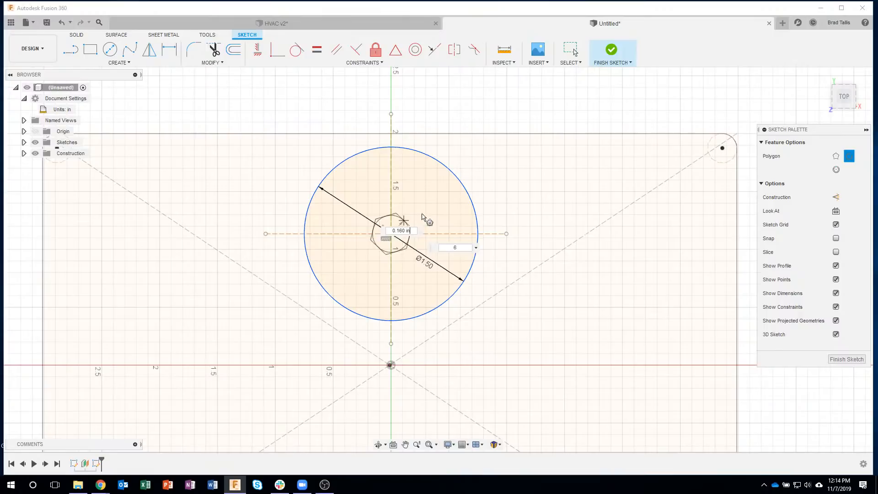
click(477, 251)
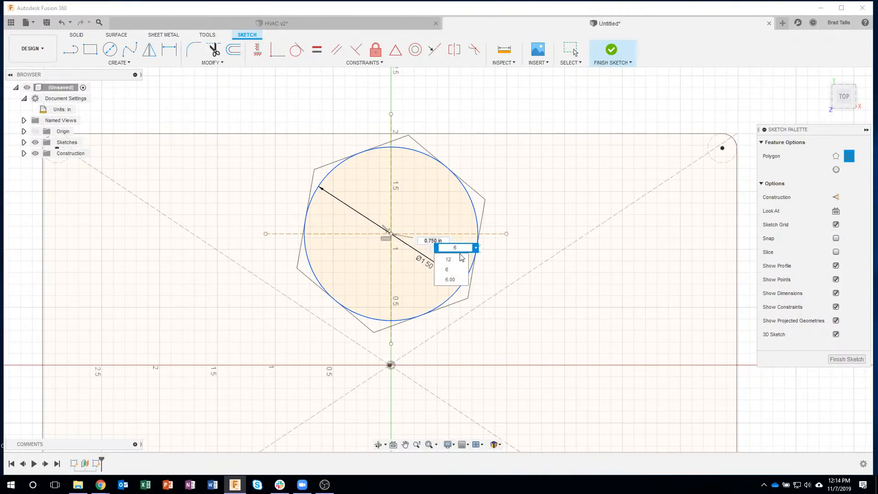
click(459, 258)
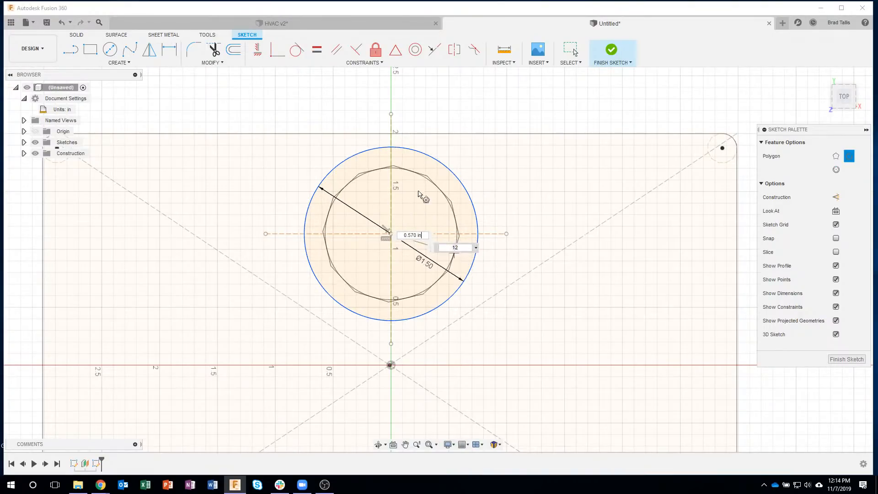
click(392, 149)
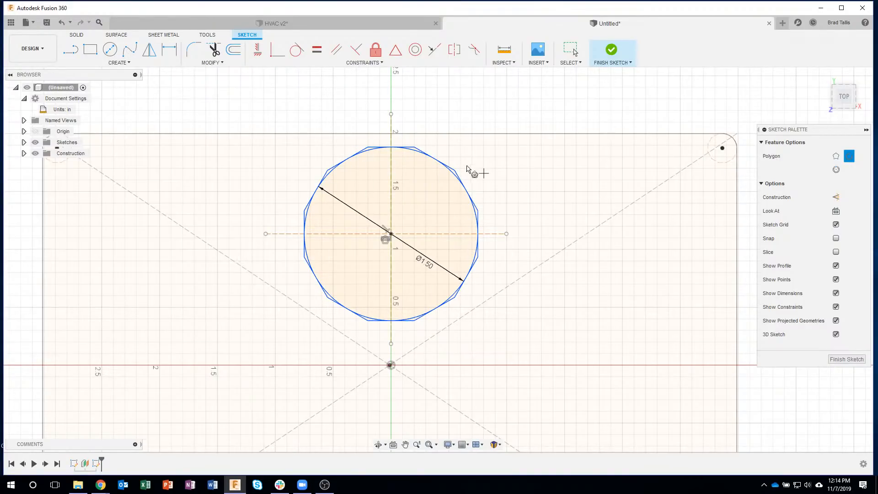
key(Escape)
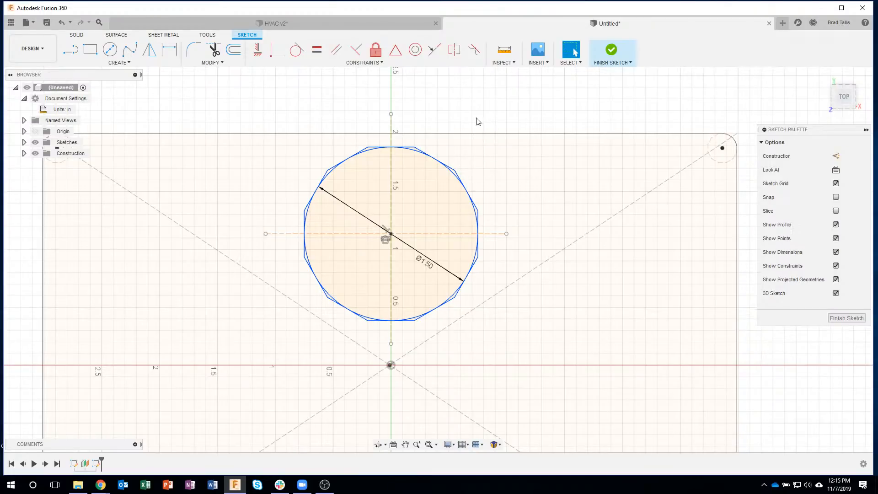
Step: Draw a 12-sided circumscribed construction polygon from the circle's center to its uppermost point on the vertical construction line
click(130, 62)
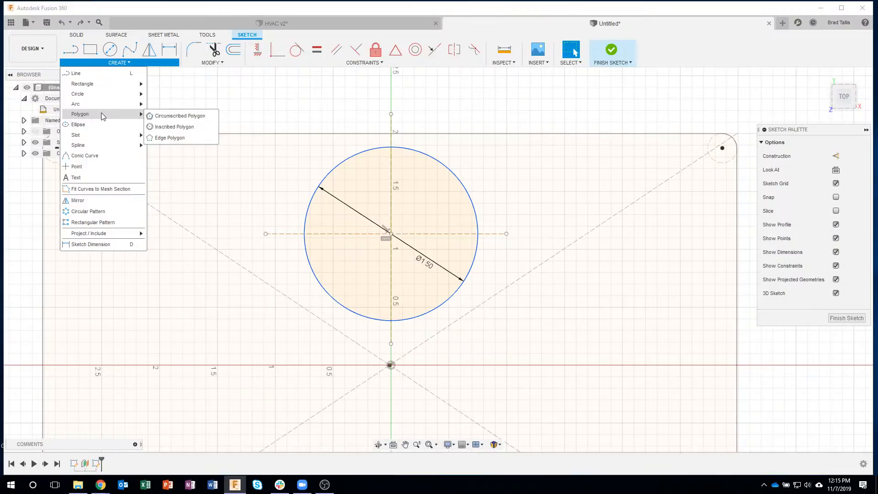
click(158, 117)
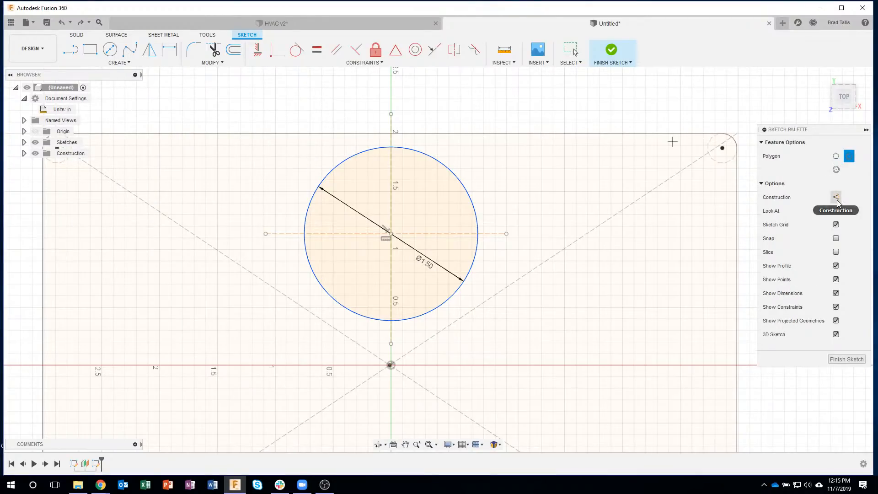
click(836, 197)
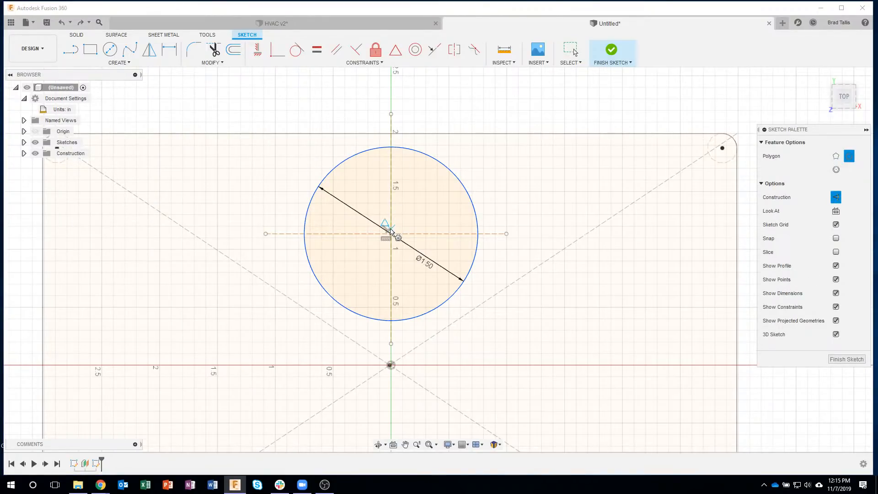
click(391, 235)
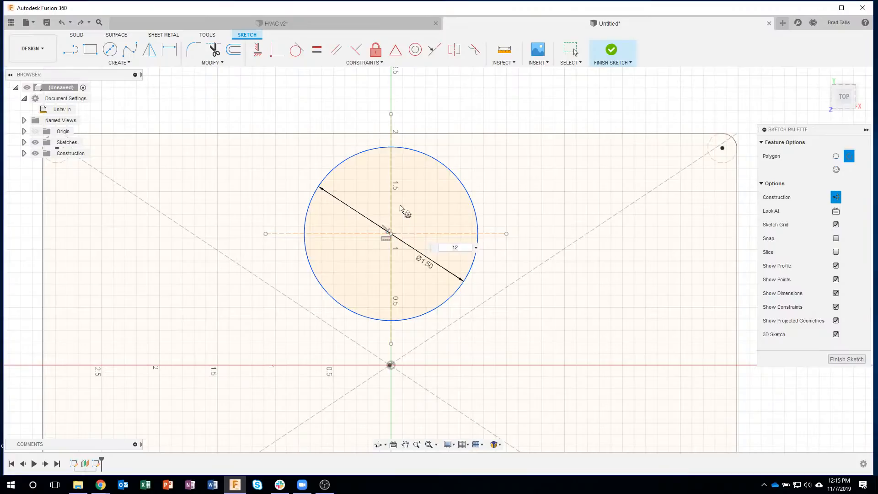
click(476, 248)
click(459, 260)
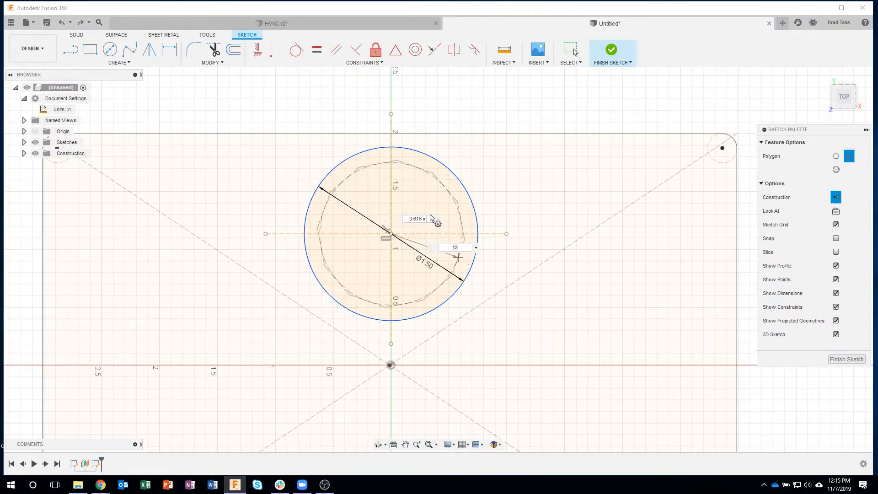
click(395, 152)
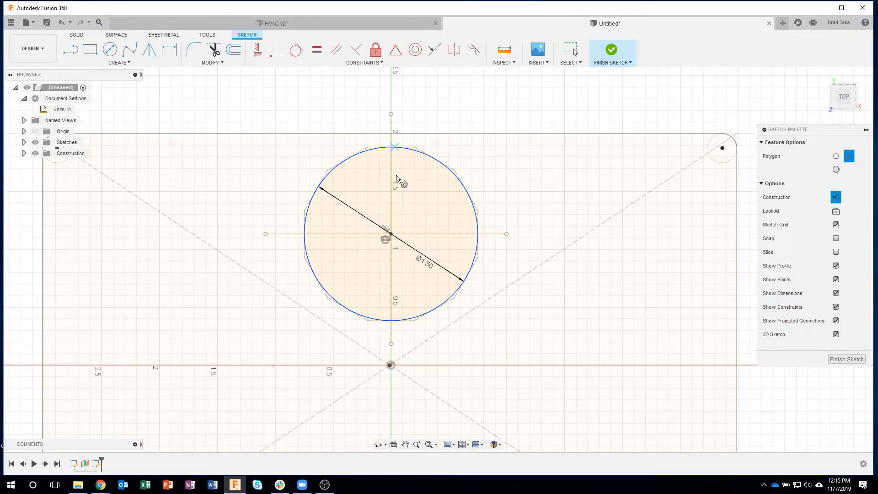
Step: Break the circle into arc segments at its tangent points with the 12-sided construction polygon, and finish the sketch
click(212, 63)
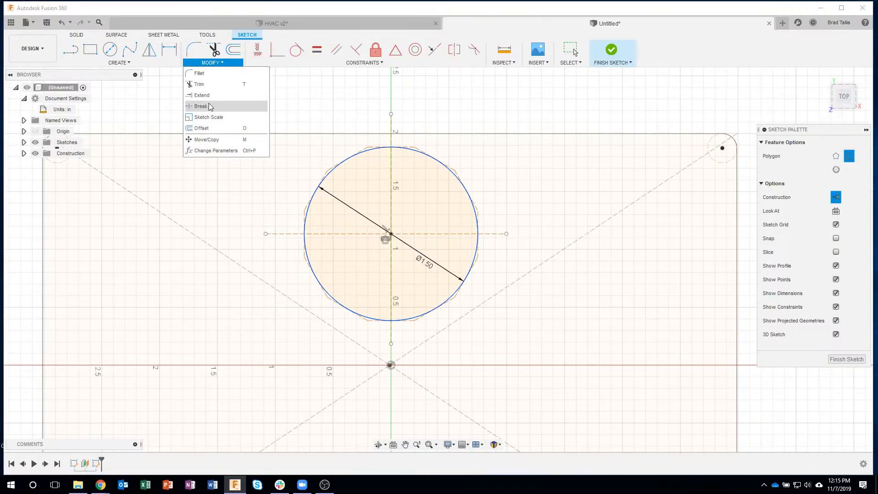
click(201, 106)
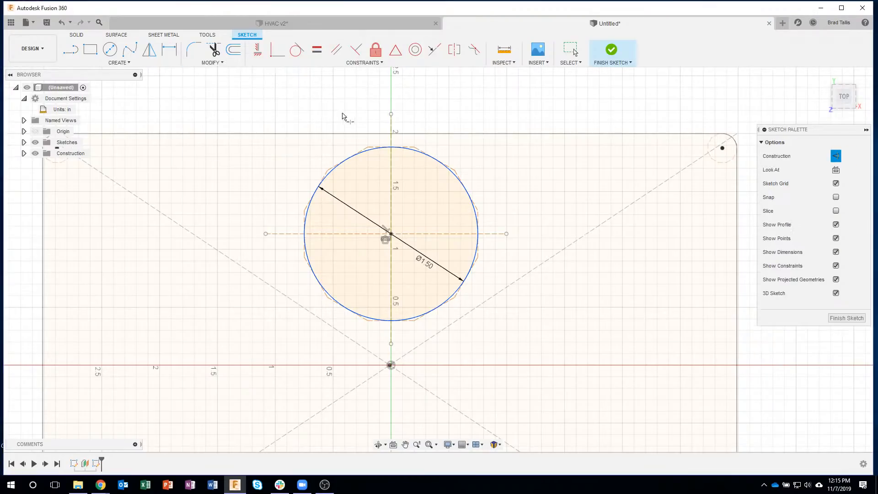
scroll(361, 121, up, 3)
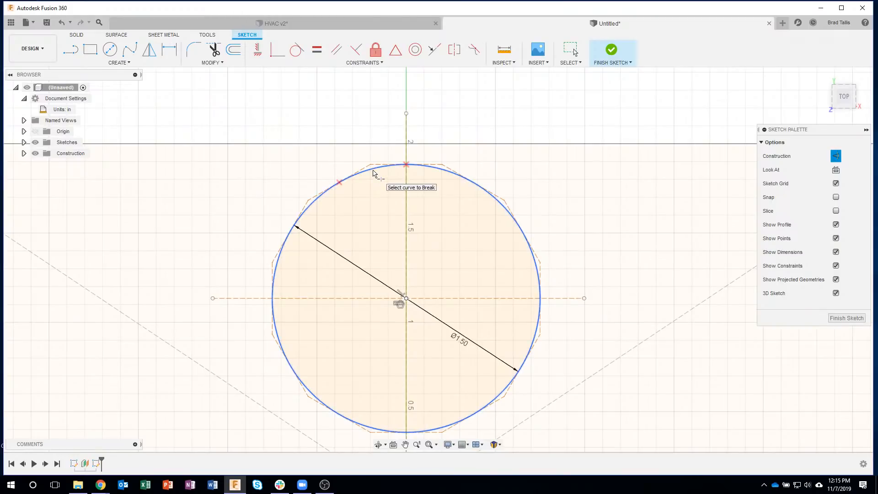
click(374, 171)
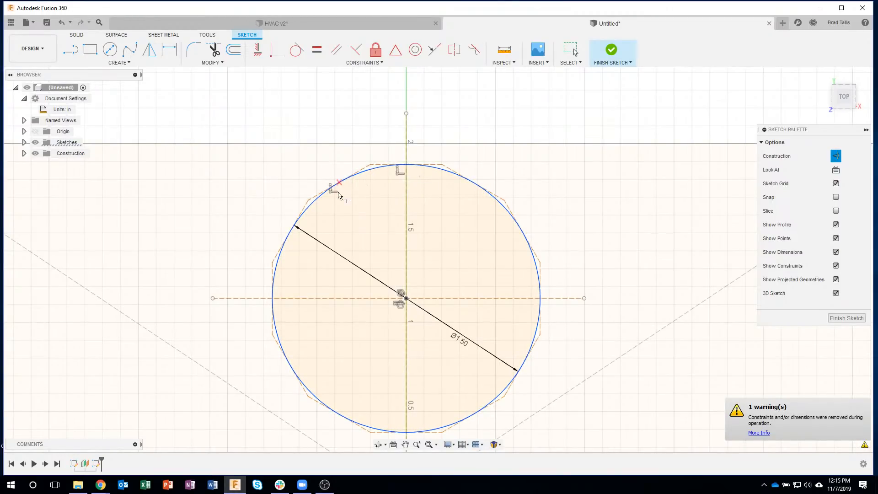
click(292, 236)
click(278, 267)
click(295, 358)
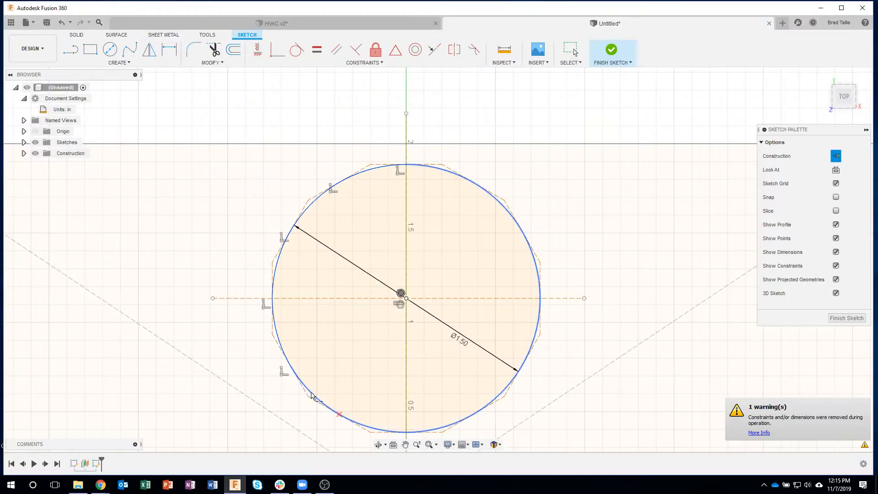
click(314, 392)
click(382, 427)
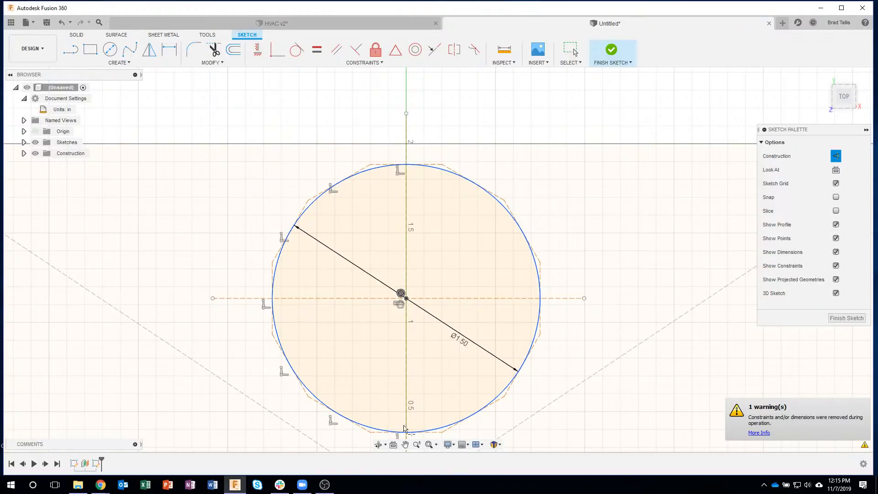
click(458, 421)
click(506, 390)
click(518, 283)
click(529, 266)
click(513, 219)
click(612, 51)
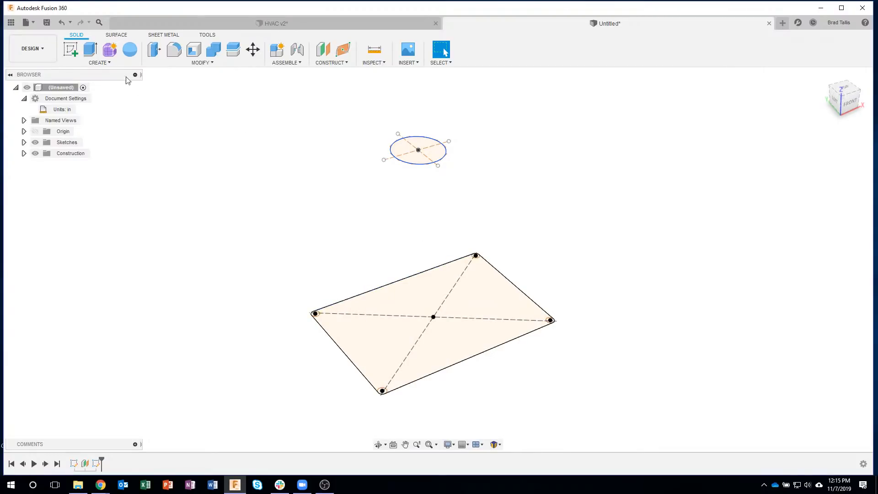
Step: Start a surface loft with the arc segment of the rectangle's front-left corner fillet next to the front edge as the first profile
click(122, 35)
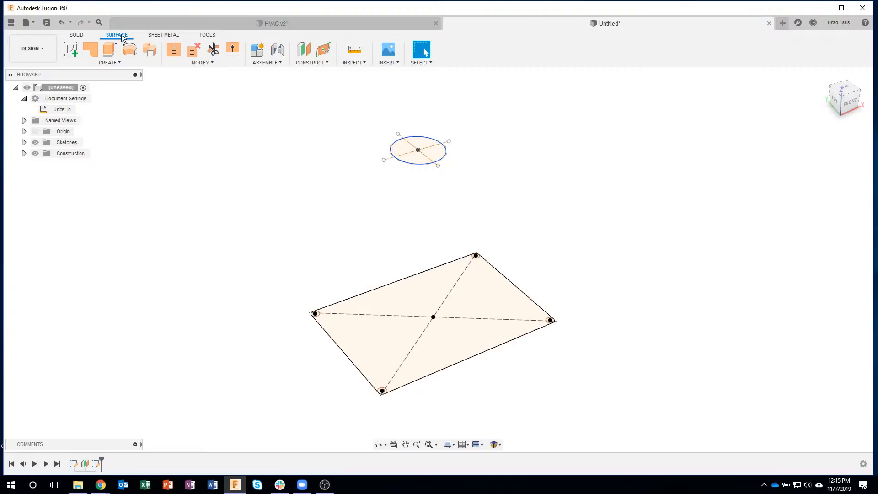
click(110, 63)
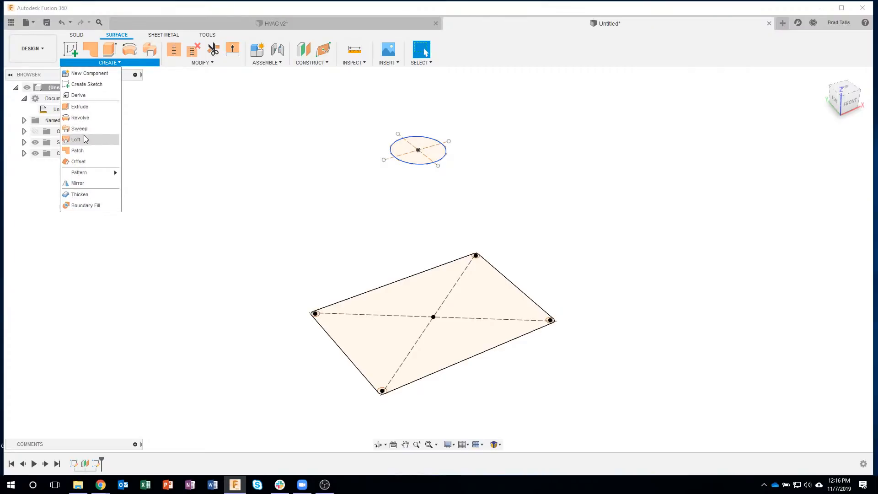
click(76, 140)
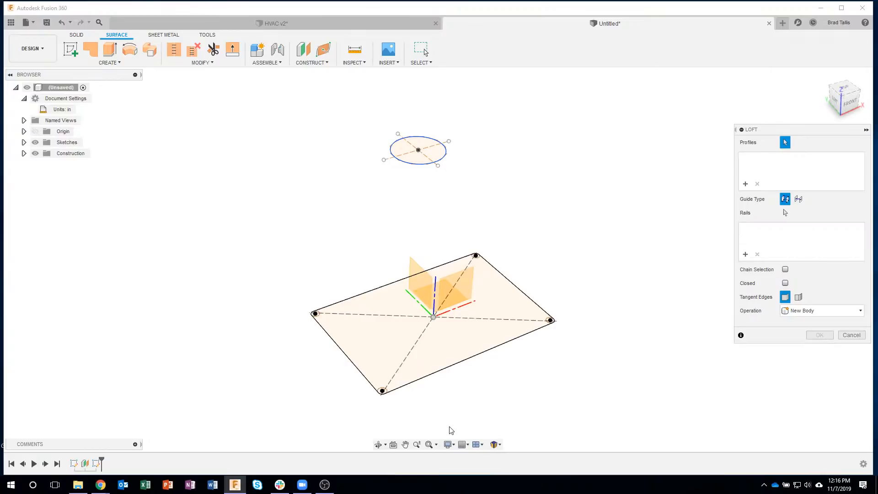
scroll(431, 417, up, 8)
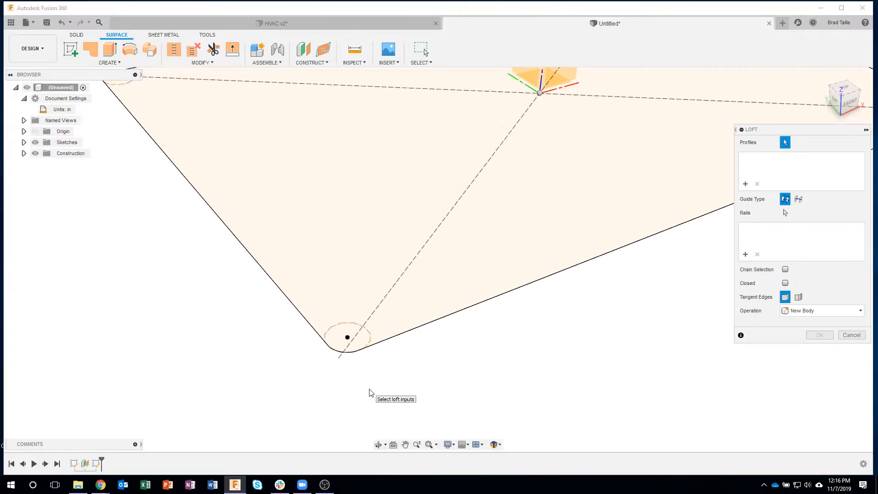
scroll(347, 343, up, 5)
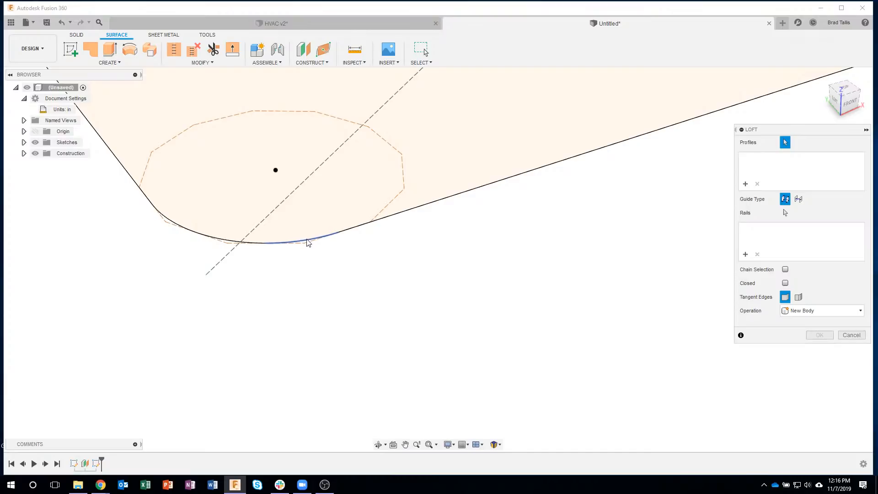
click(303, 242)
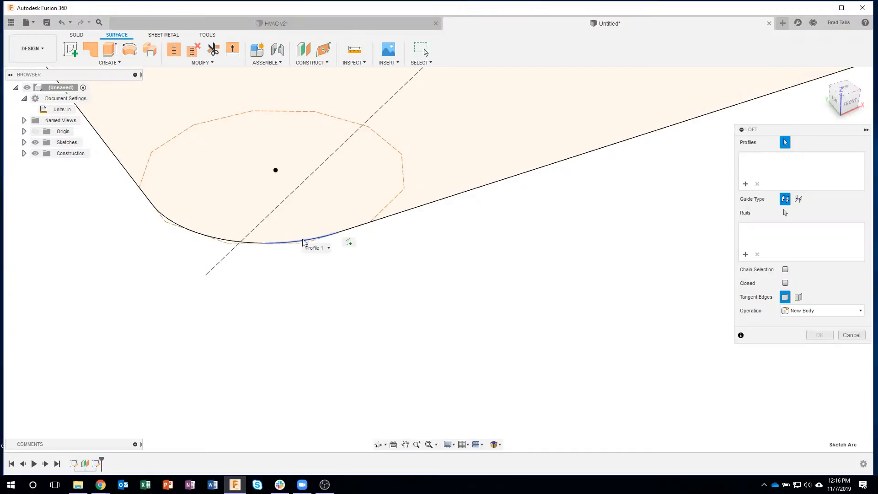
scroll(322, 321, down, 10)
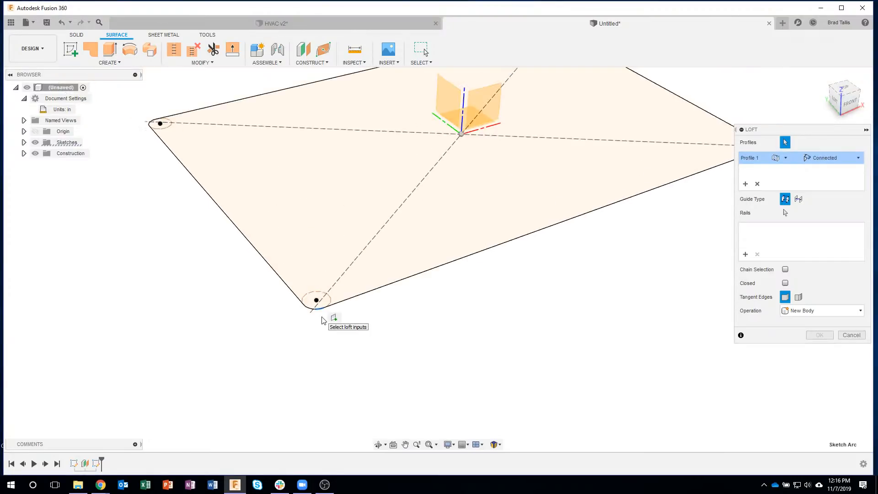
Step: Add the matching front arc segment of the circle as the second profile and create the loft as a new body
scroll(366, 183, up, 10)
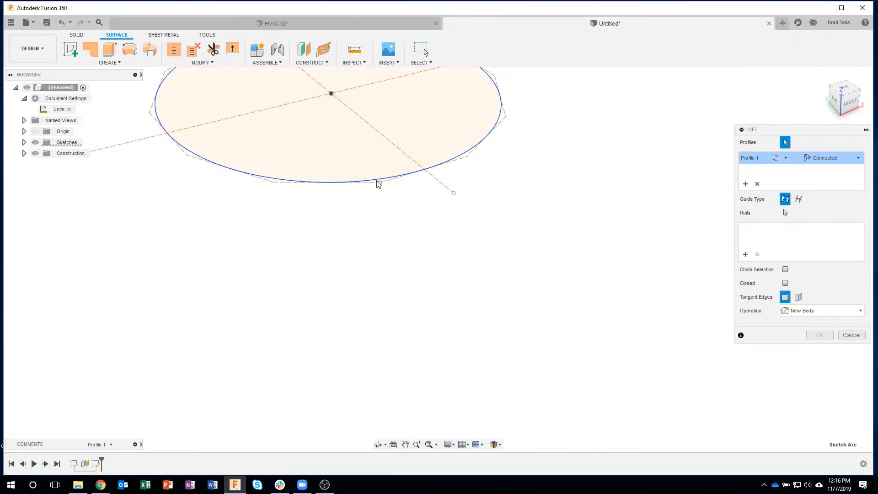
scroll(374, 182, up, 3)
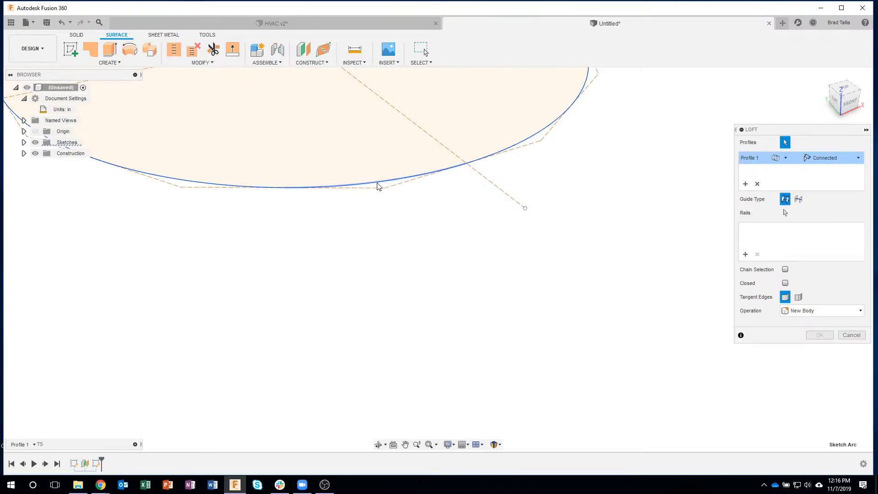
click(374, 183)
scroll(518, 299, down, 4)
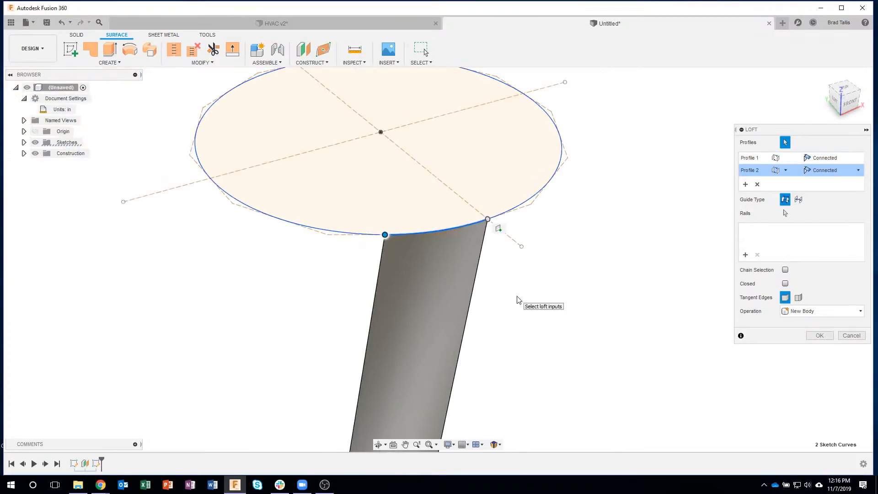
scroll(561, 303, down, 6)
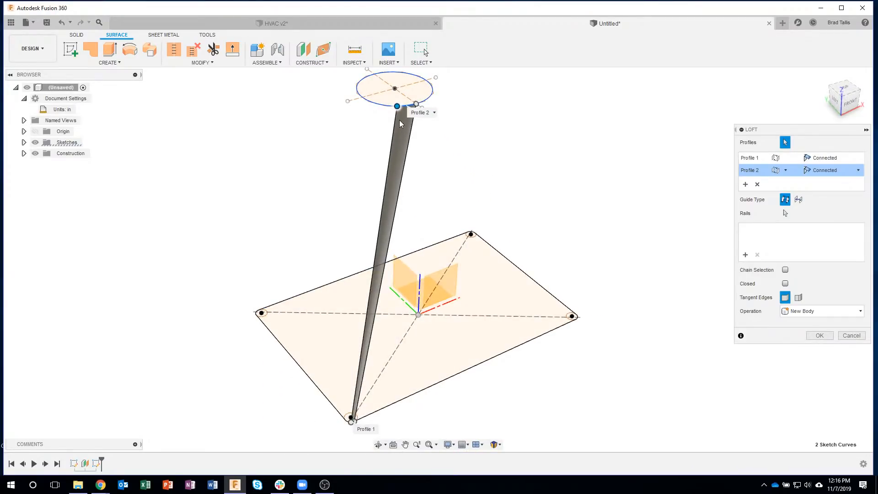
shift+middle_drag(540, 157, 786, 322)
scroll(786, 321, down, 1)
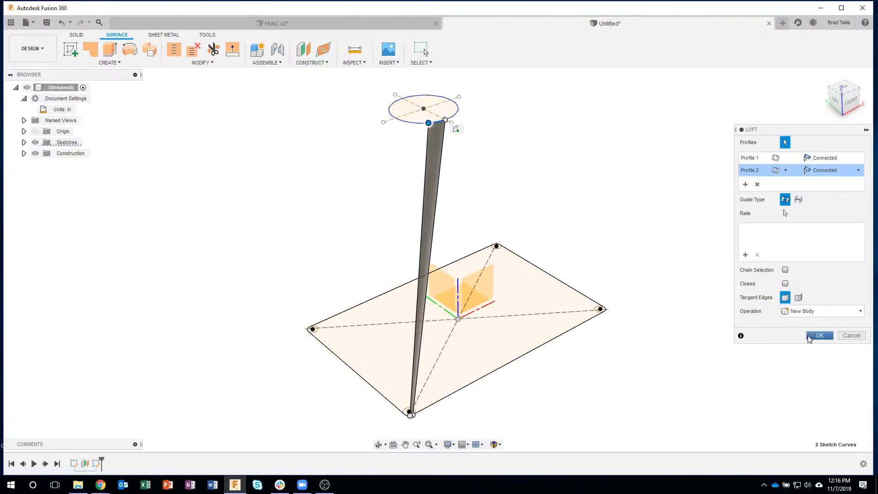
click(819, 335)
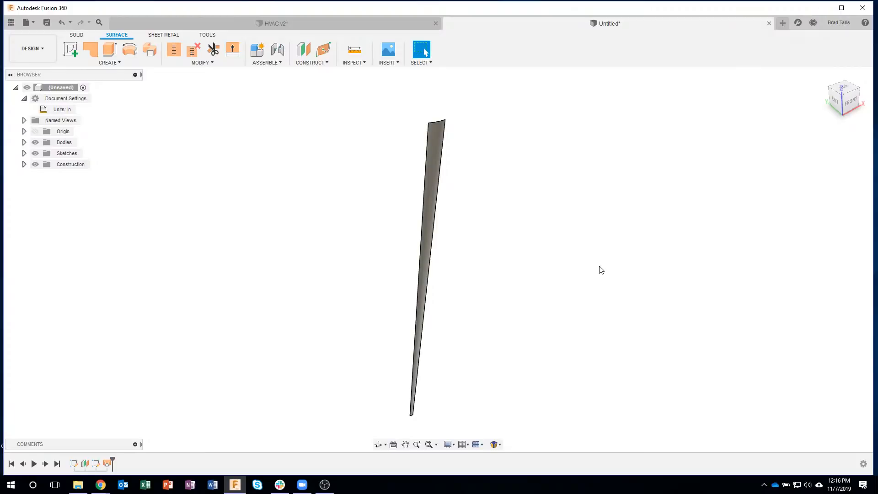
Step: Make both Sketch1 and Sketch2 visible again
click(24, 154)
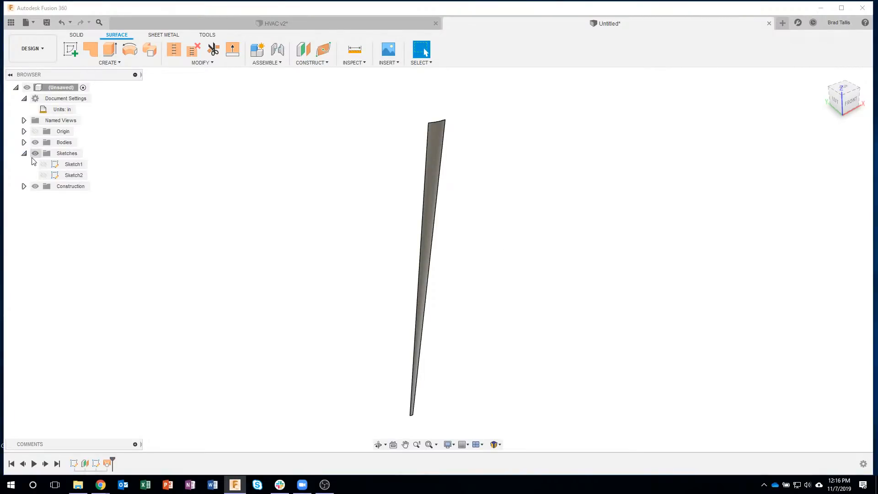
click(43, 164)
click(43, 175)
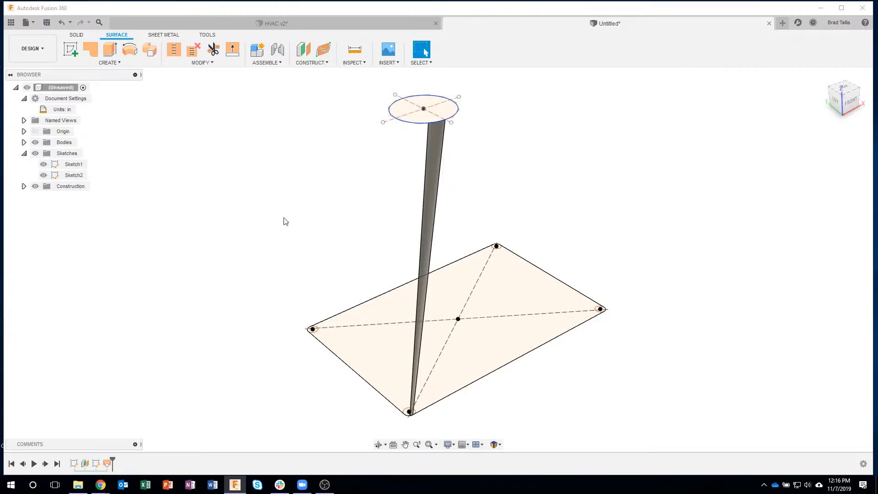
Step: Set up a surface loft from the middle fillet arc at the front-left corner to the circle's arc segment beside the first loft
click(104, 65)
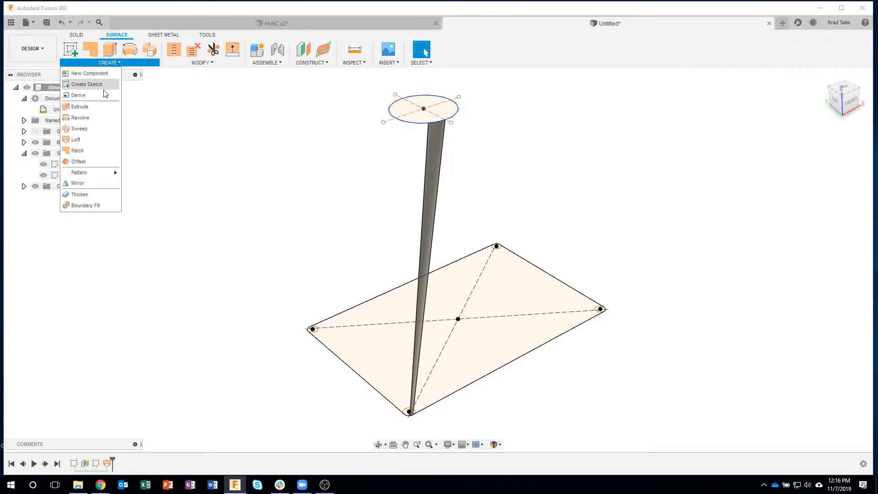
click(92, 136)
scroll(431, 412, up, 10)
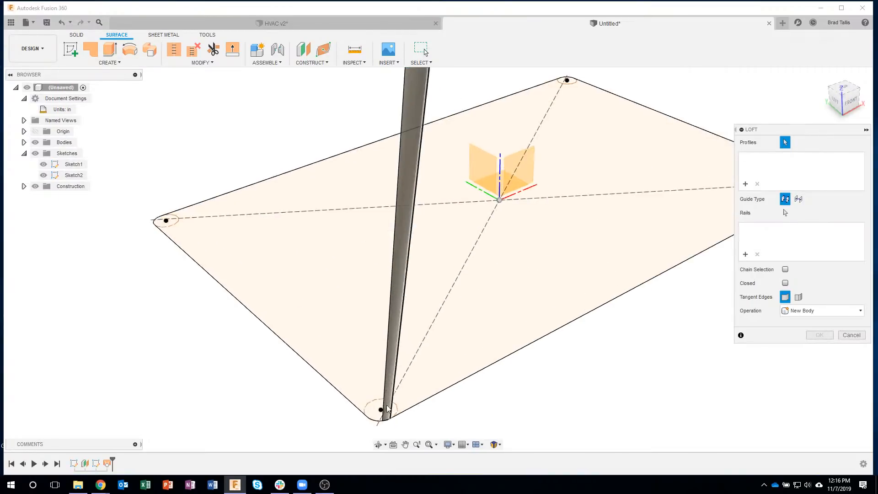
scroll(313, 318, down, 10)
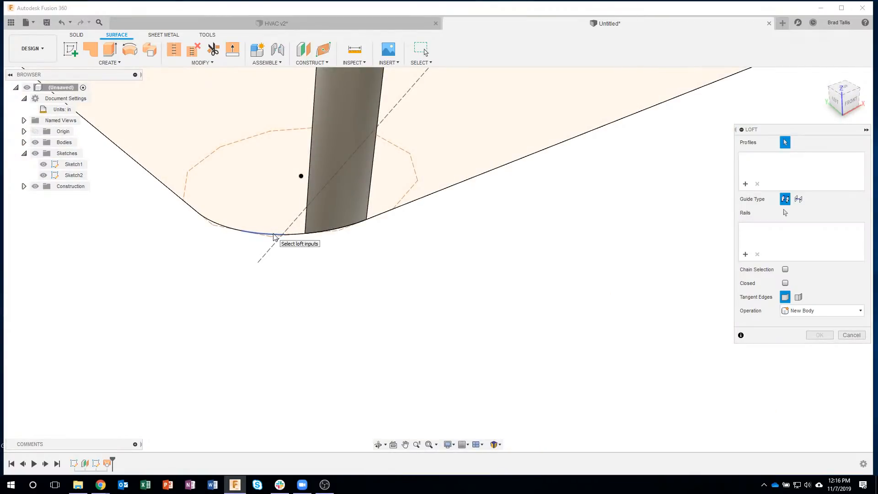
scroll(274, 236, up, 3)
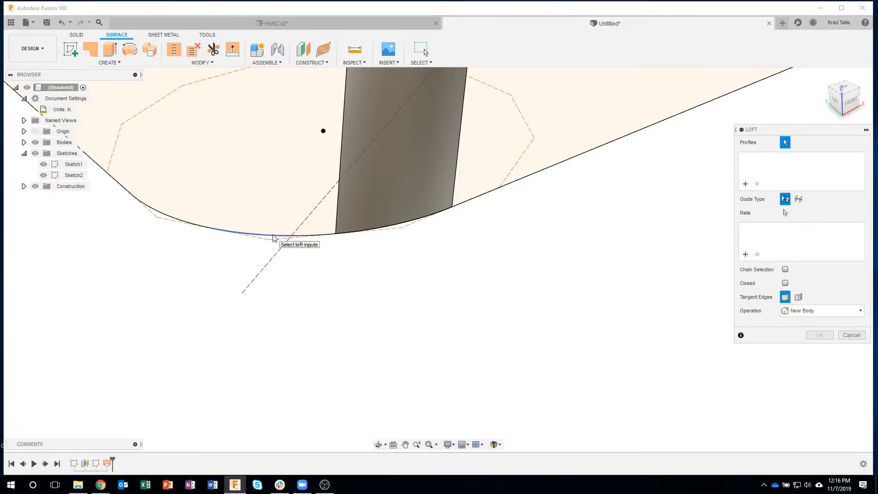
click(297, 238)
scroll(340, 315, down, 5)
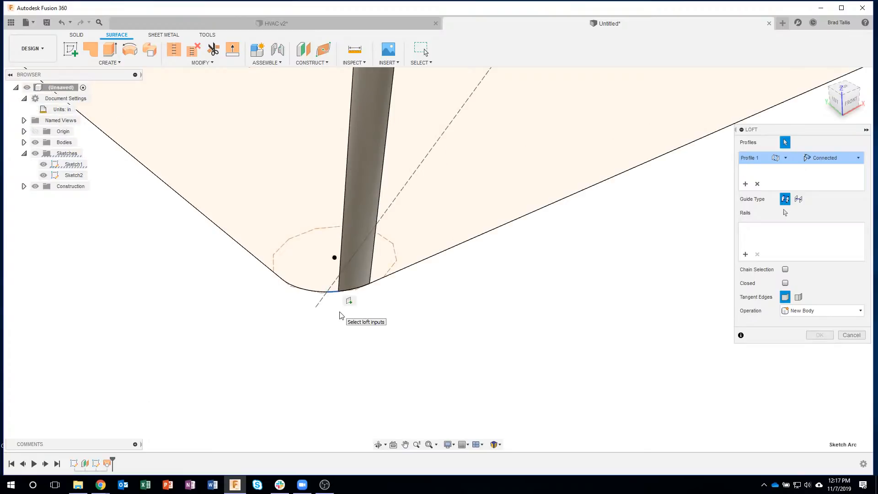
scroll(340, 315, down, 5)
mouse_move(333, 132)
middle_down()
mouse_move(320, 165)
mouse_move(337, 258)
mouse_move(337, 227)
mouse_move(356, 214)
middle_up()
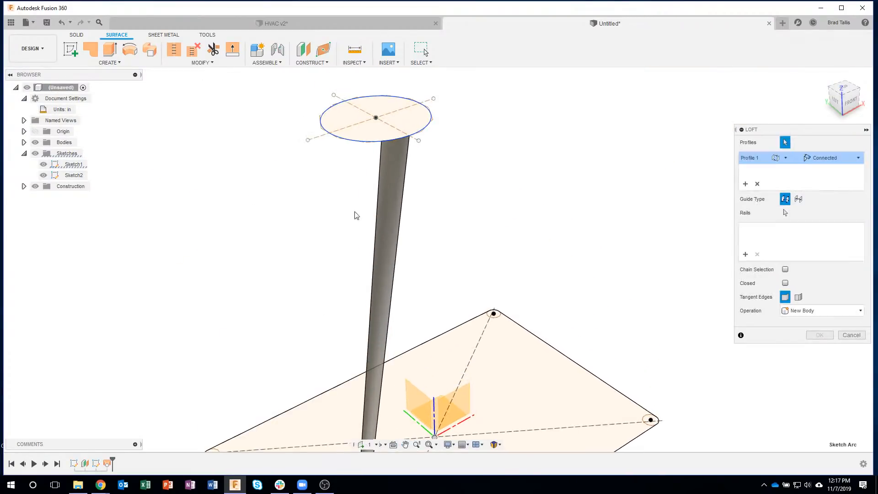
scroll(370, 128, up, 5)
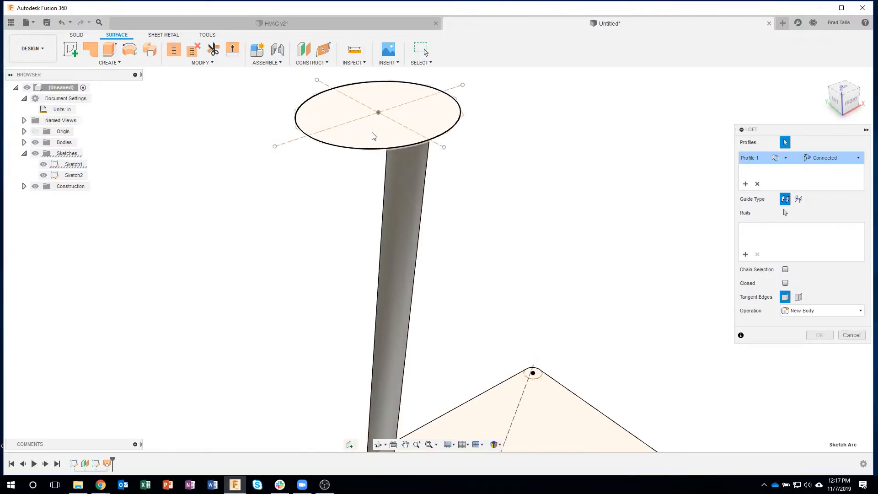
click(378, 156)
scroll(463, 261, down, 4)
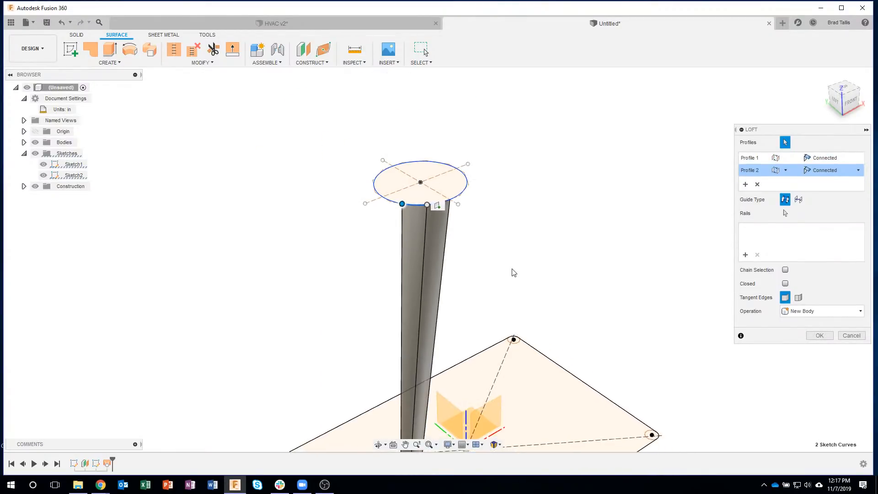
Step: Extend the loft's lower profile across the full middle segment of the corner fillet and create the surface as a new body
shift+middle_drag(514, 273, 398, 394)
scroll(398, 394, up, 8)
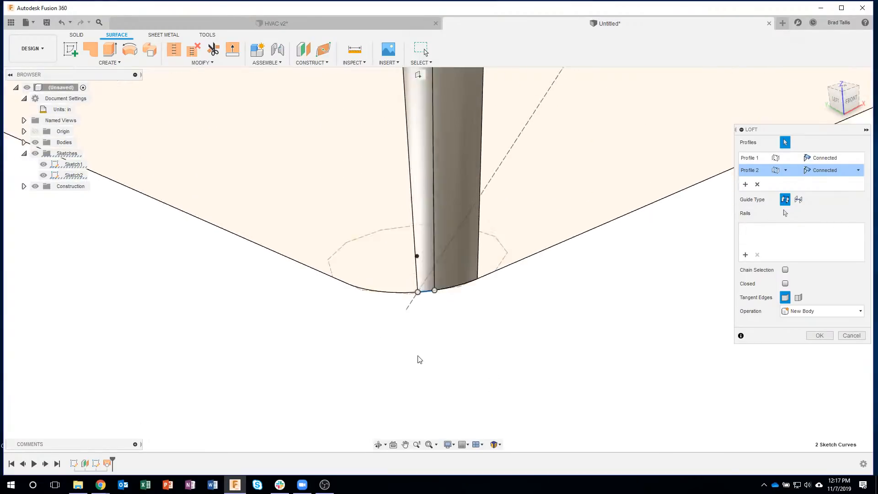
shift+middle_drag(420, 359, 410, 249)
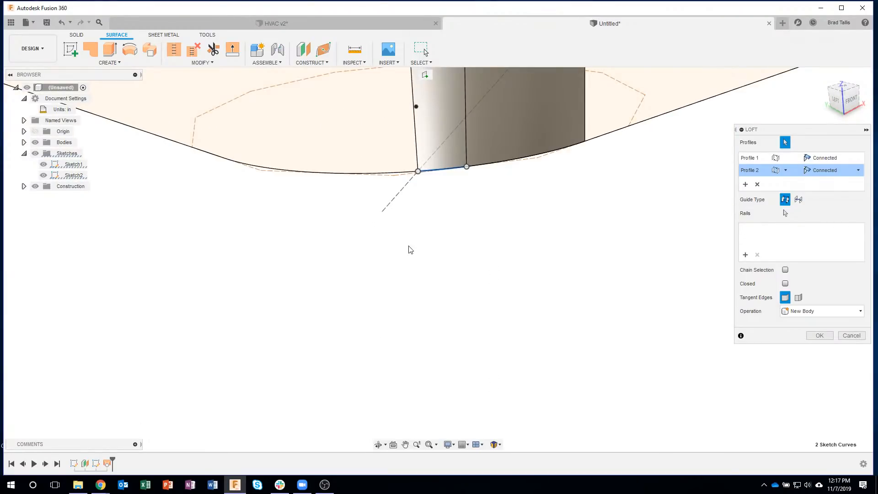
click(393, 173)
scroll(437, 302, down, 5)
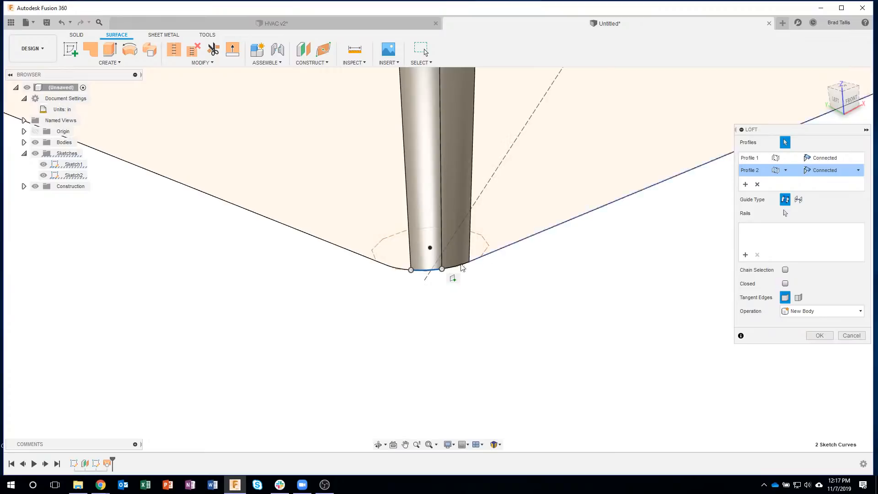
scroll(480, 327, down, 6)
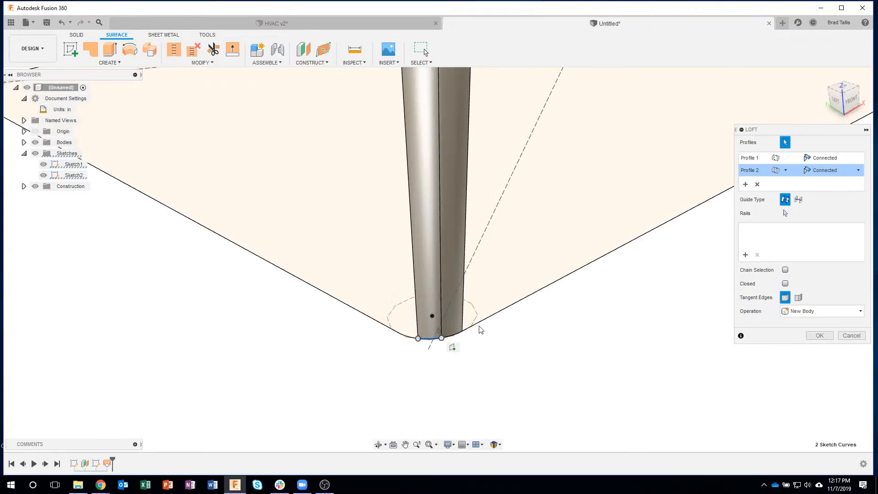
shift+middle_drag(493, 355, 476, 105)
scroll(477, 105, down, 4)
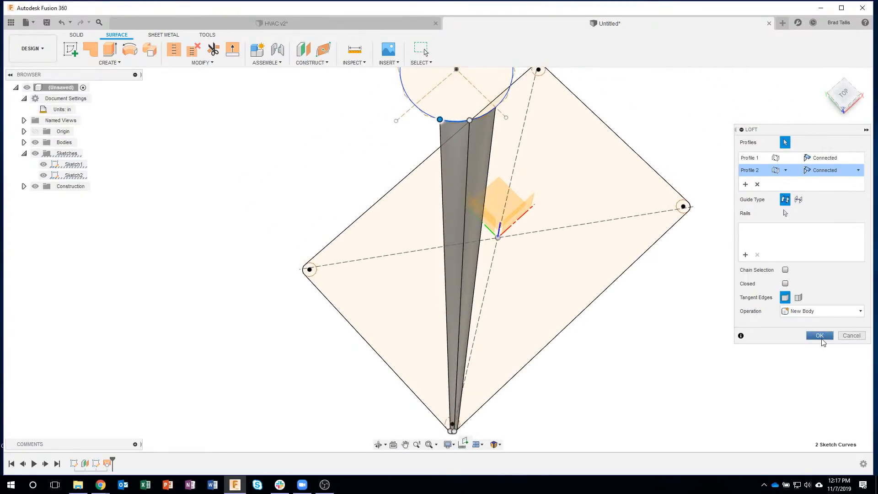
click(819, 336)
Step: Loft a third surface as a new body between the circle's next arc segment and the remaining fillet arc at the front-left corner
right_click(724, 375)
click(745, 225)
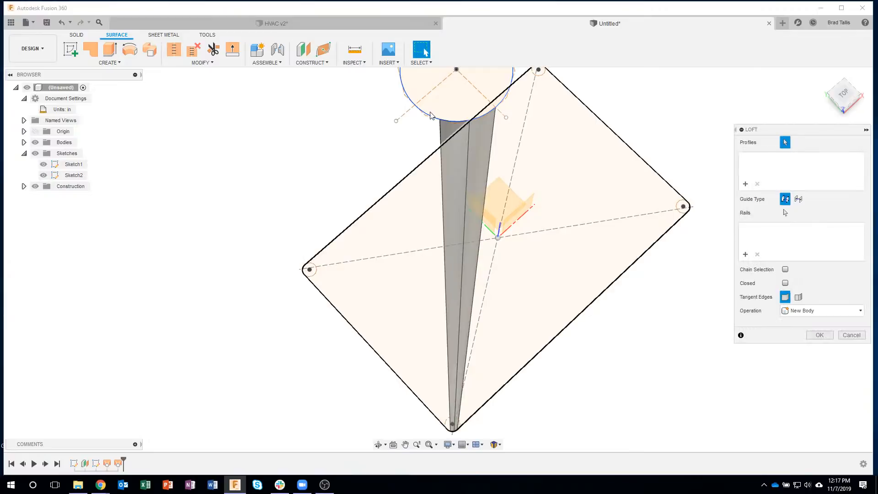
scroll(430, 112, up, 2)
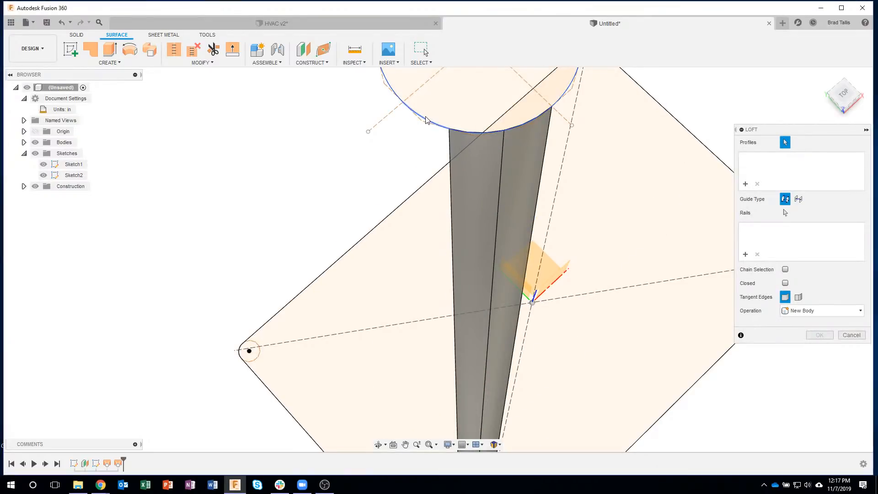
click(430, 114)
scroll(432, 197, down, 3)
shift+middle_drag(432, 198, 449, 251)
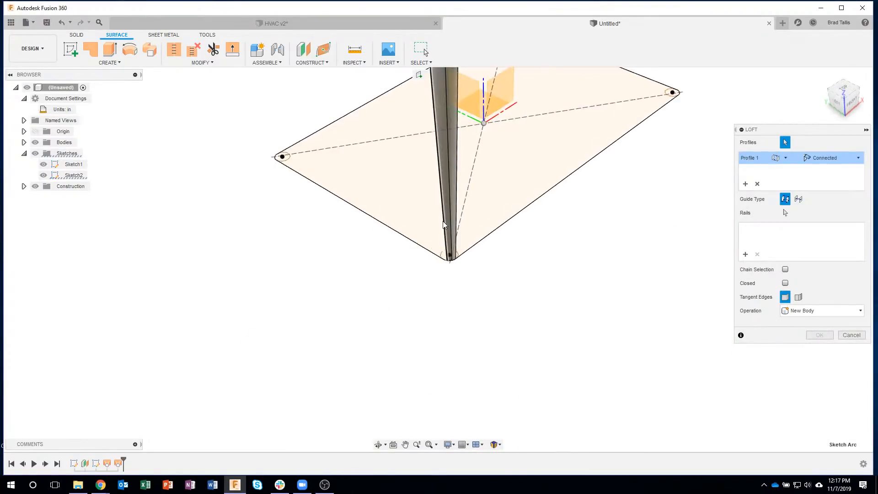
scroll(447, 284, up, 5)
scroll(450, 345, up, 3)
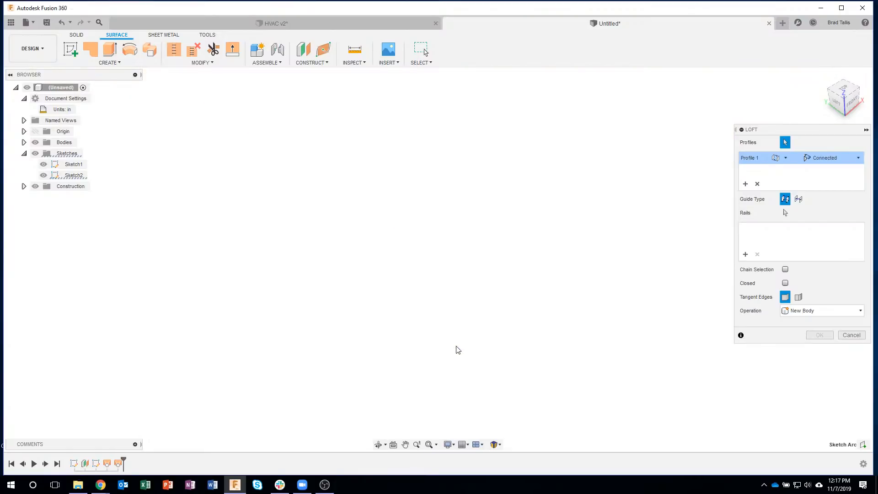
click(474, 360)
scroll(467, 371, down, 5)
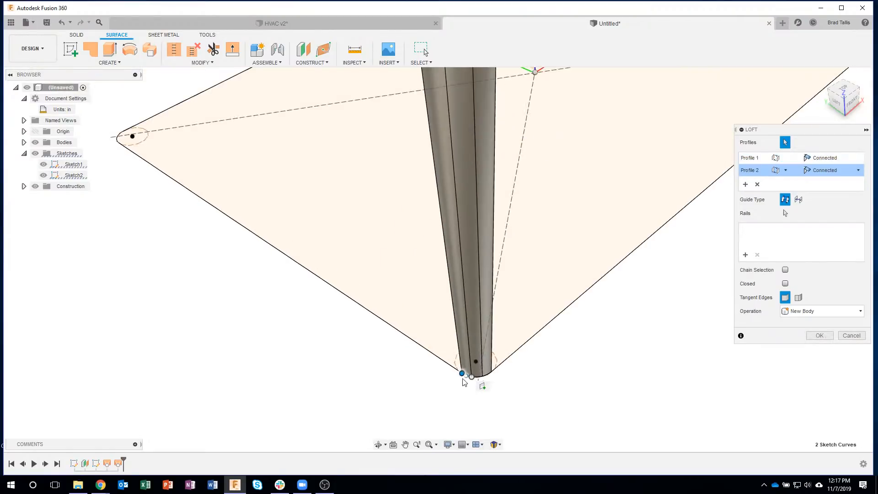
click(819, 336)
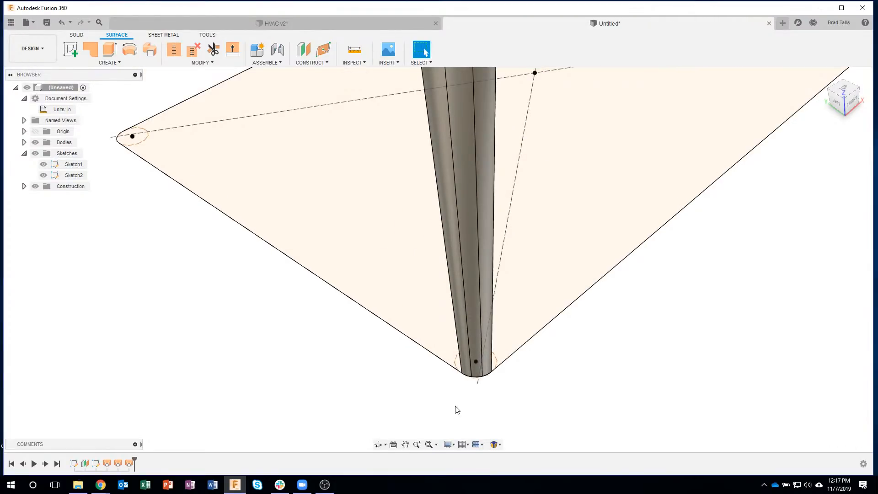
scroll(456, 409, down, 5)
shift+middle_drag(389, 397, 576, 352)
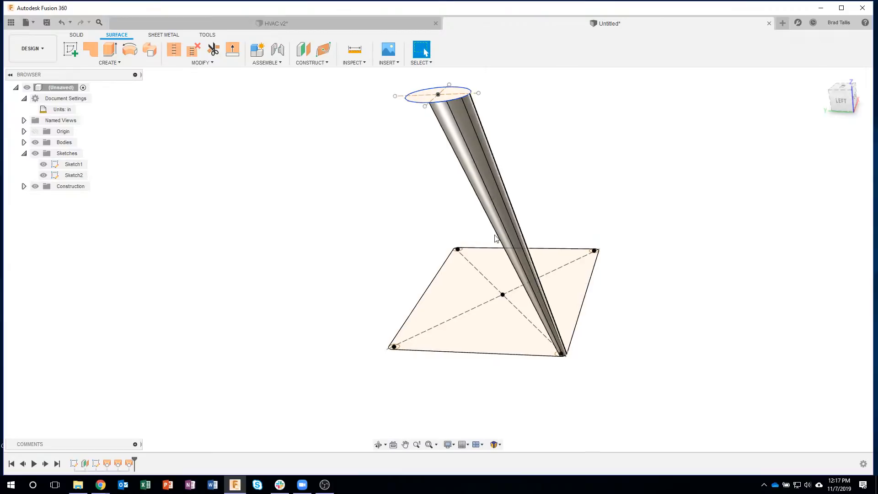
Step: Loft a surface as a new body between the back-left corner's fillet arc beside the left edge and the circle's next free arc segment
shift+middle_drag(473, 166, 180, 103)
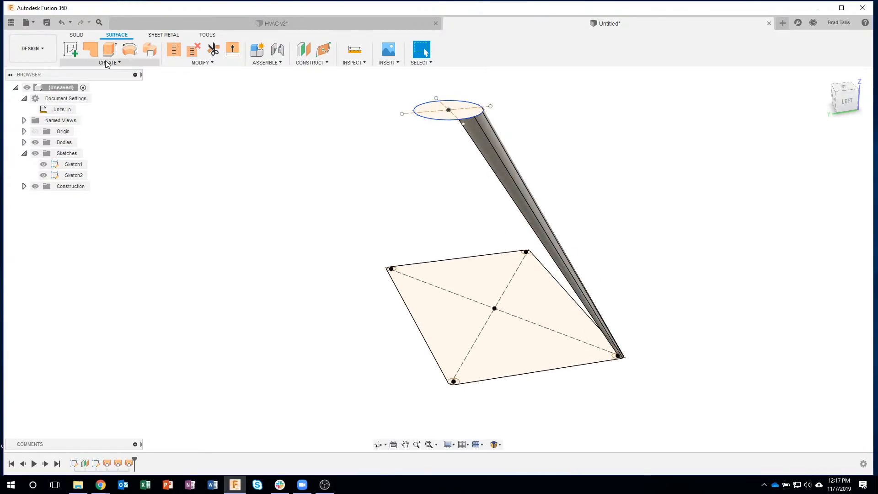
click(106, 61)
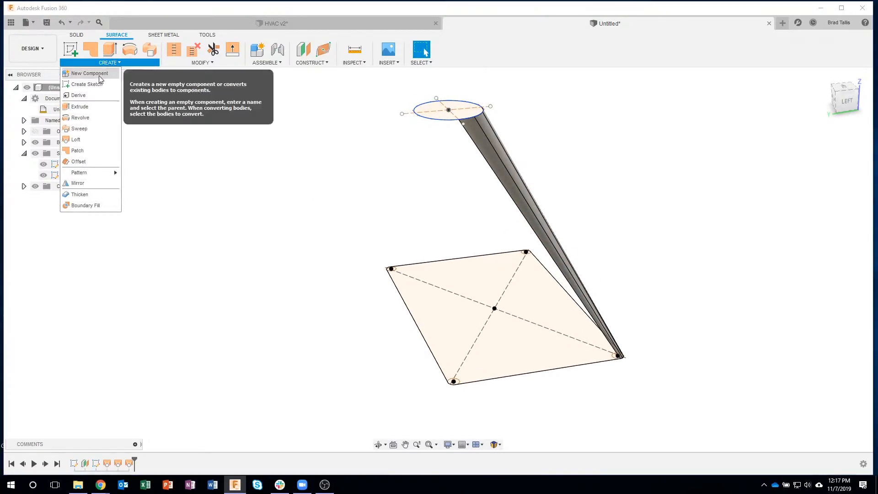
click(86, 139)
scroll(434, 383, up, 3)
scroll(438, 382, up, 5)
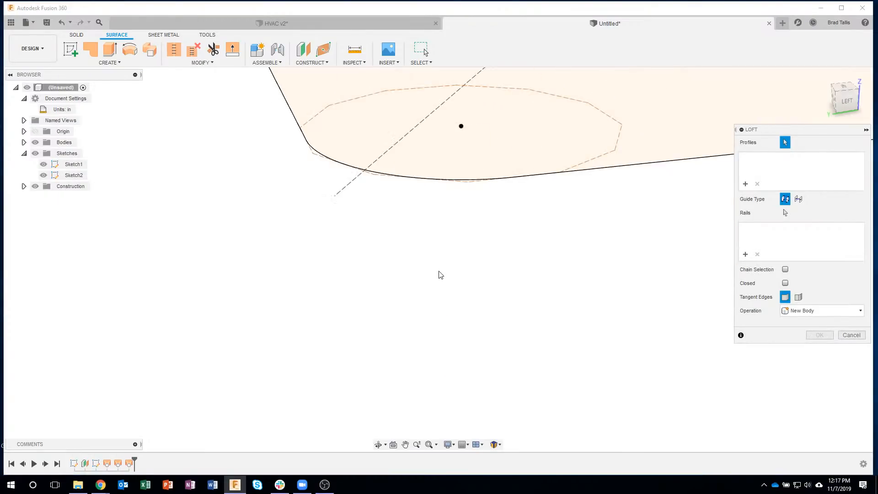
click(464, 179)
scroll(465, 285, down, 9)
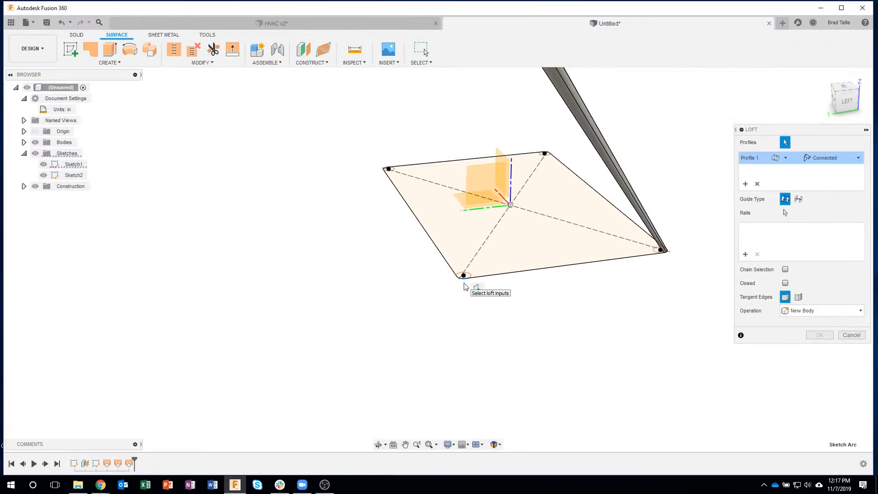
middle_drag(442, 132, 440, 160)
scroll(448, 162, up, 6)
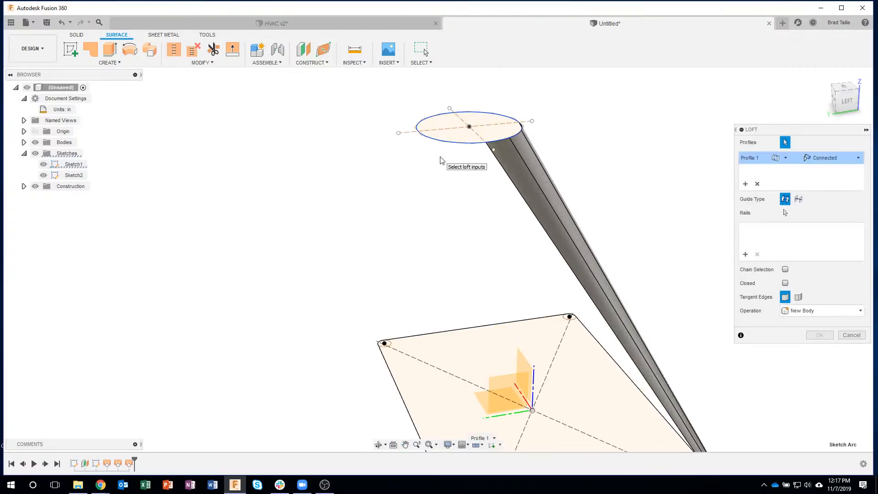
click(476, 143)
scroll(605, 255, down, 3)
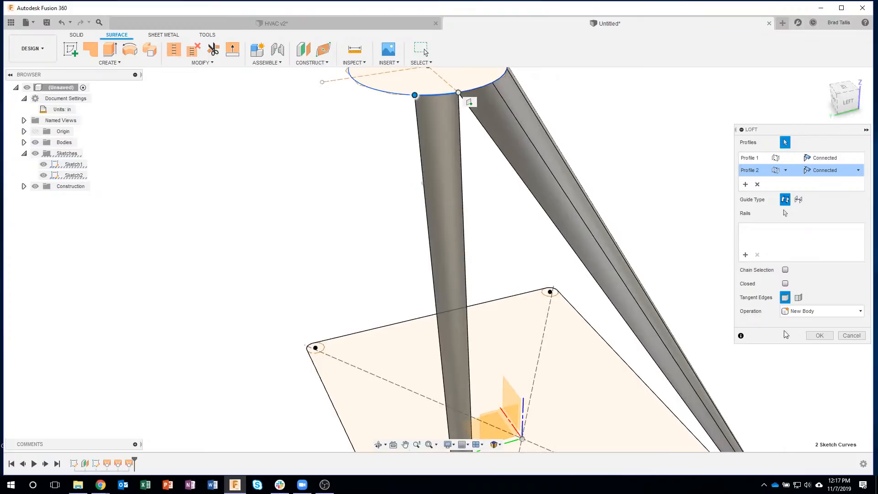
click(819, 336)
scroll(716, 326, down, 3)
scroll(716, 326, down, 3)
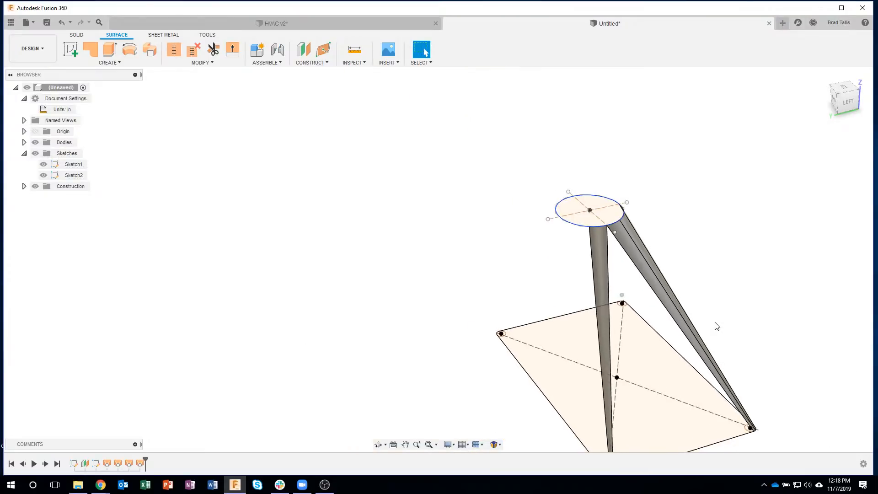
middle_drag(715, 325, 681, 291)
shift+middle_drag(659, 414, 703, 361)
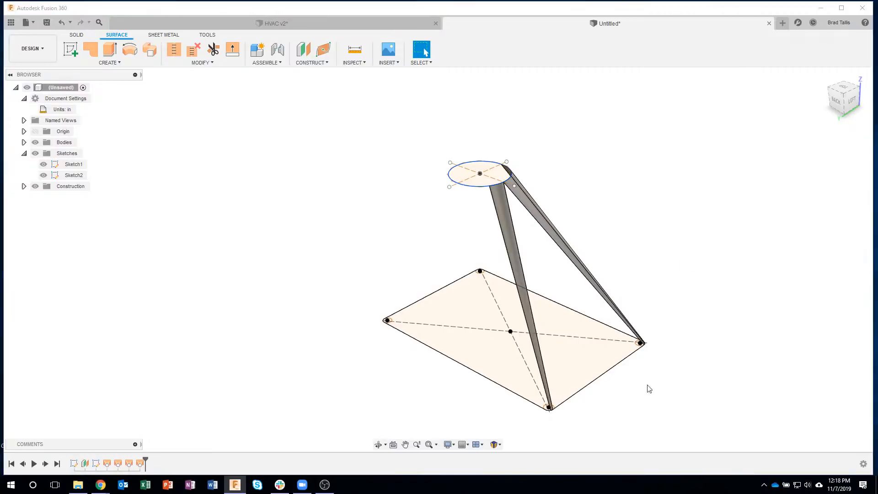
key(Return)
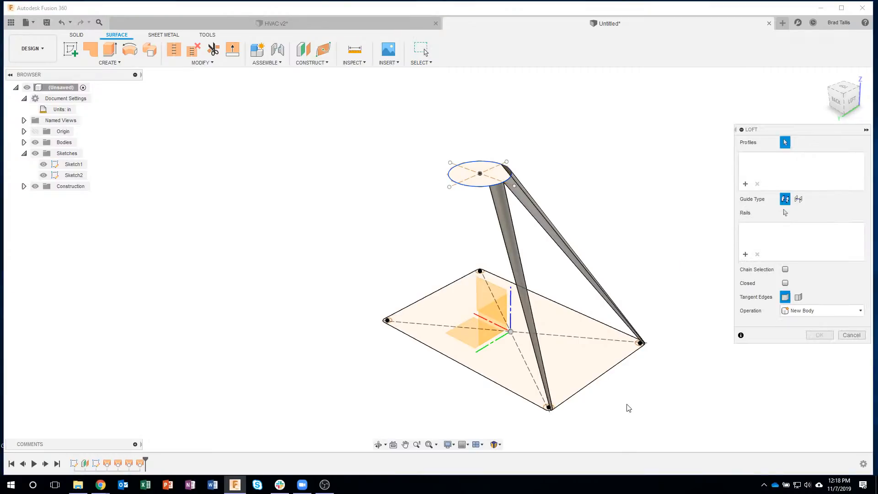
click(847, 333)
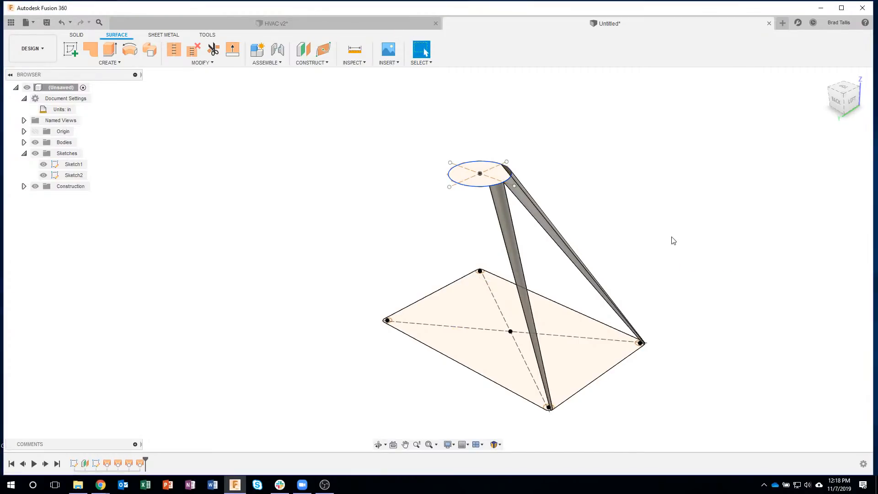
right_click(669, 284)
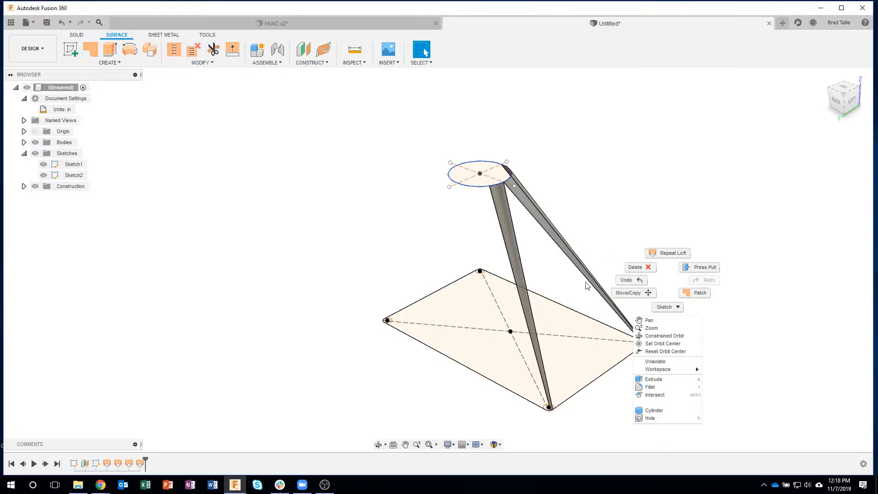
click(686, 182)
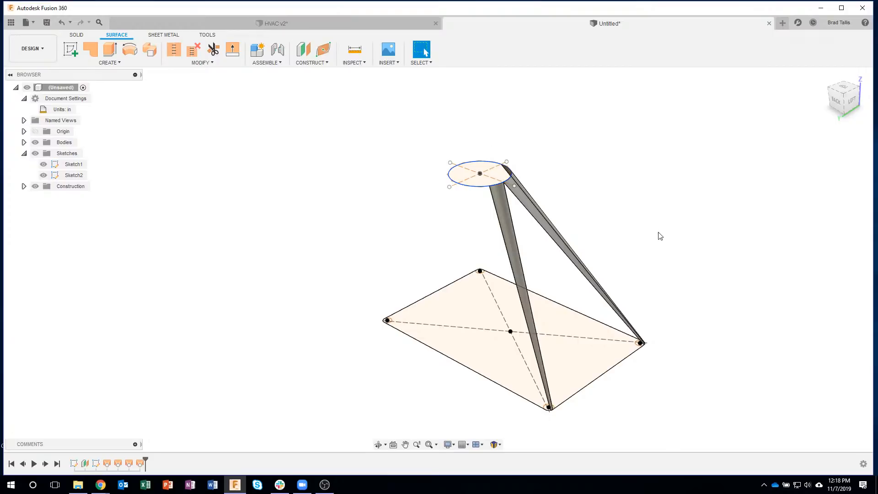
Step: Loft a second surface as a new body between the circle's next arc segment and the middle fillet arc at the back-left corner
right_drag(658, 284, 668, 174)
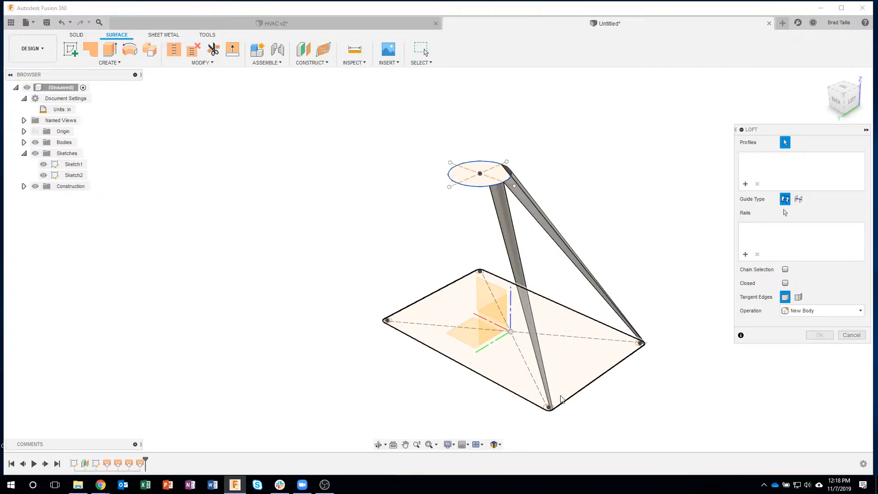
scroll(486, 190, up, 5)
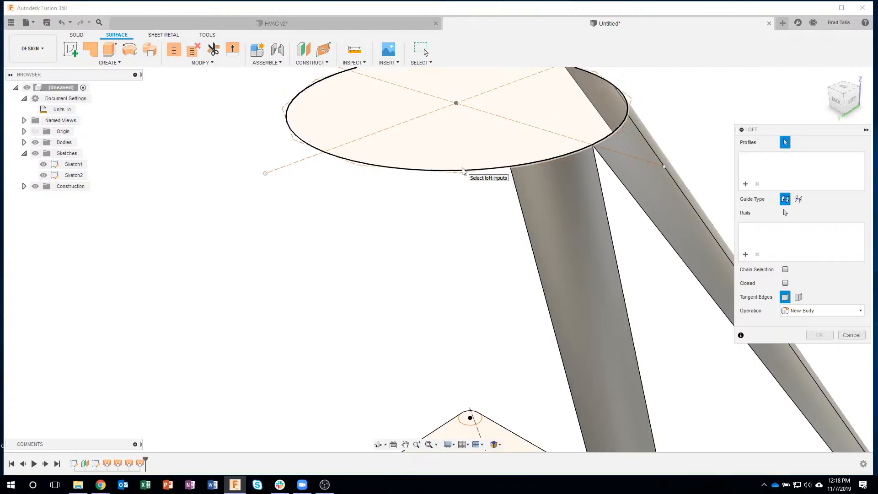
click(462, 170)
scroll(465, 221, down, 5)
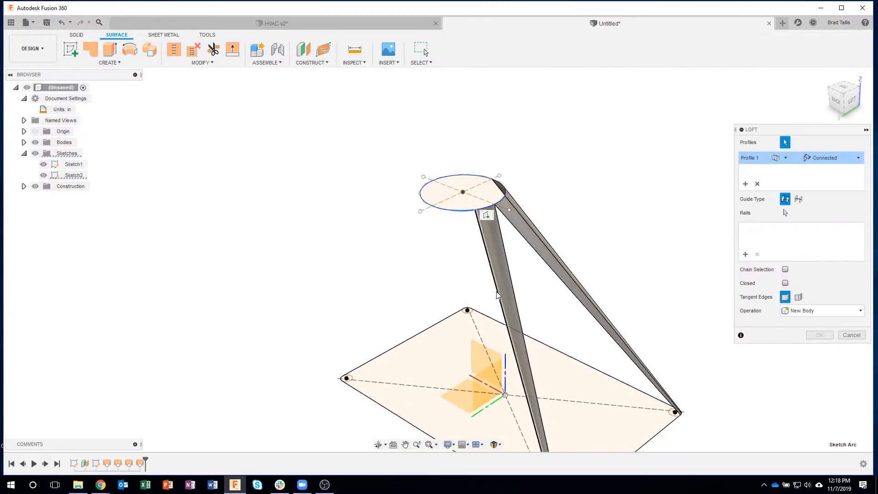
middle_drag(546, 444, 498, 272)
scroll(499, 293, up, 8)
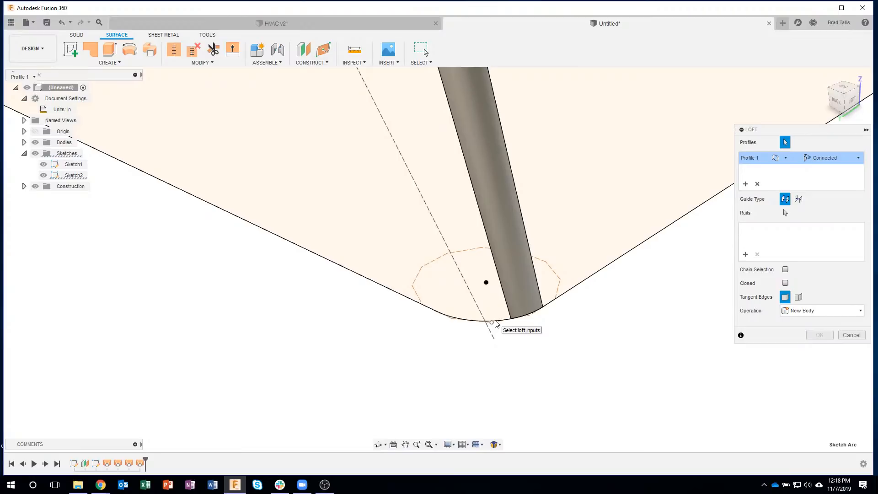
scroll(498, 320, up, 3)
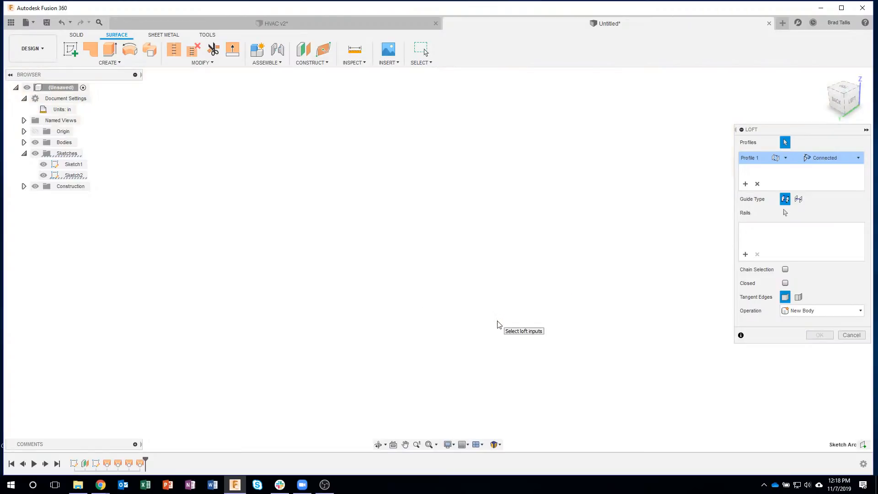
scroll(498, 324, down, 3)
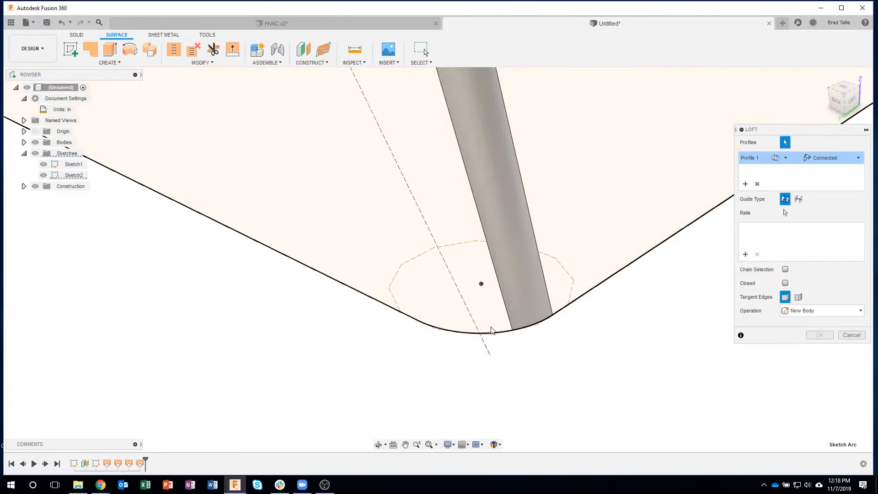
click(493, 333)
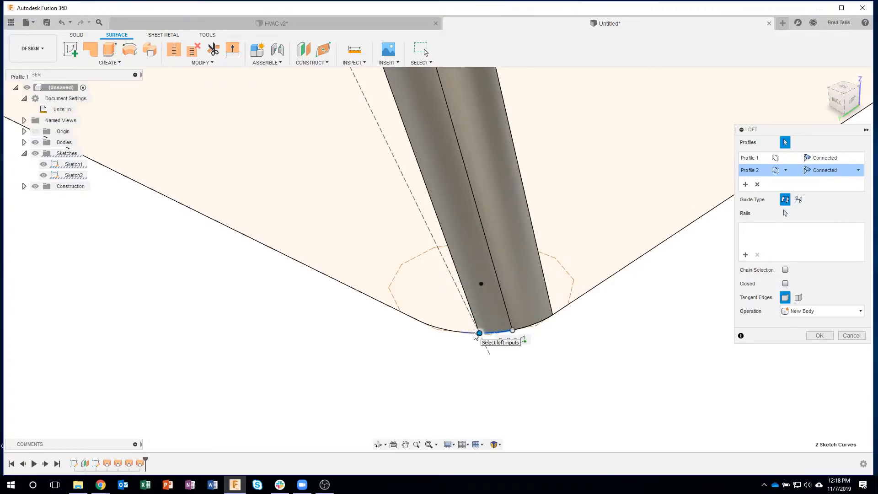
click(819, 336)
Step: Loft a third surface as a new body between the remaining back-left fillet arc and the circle's following arc segment
right_drag(697, 374, 698, 267)
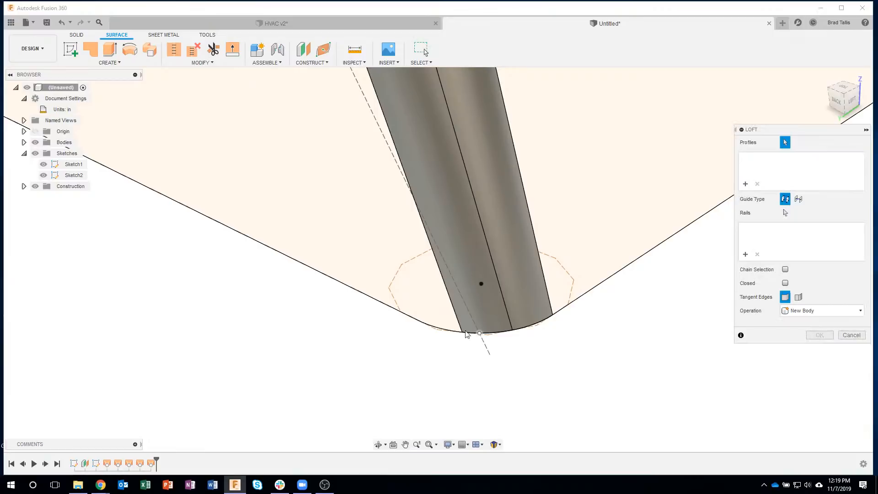
click(443, 331)
scroll(442, 339, down, 5)
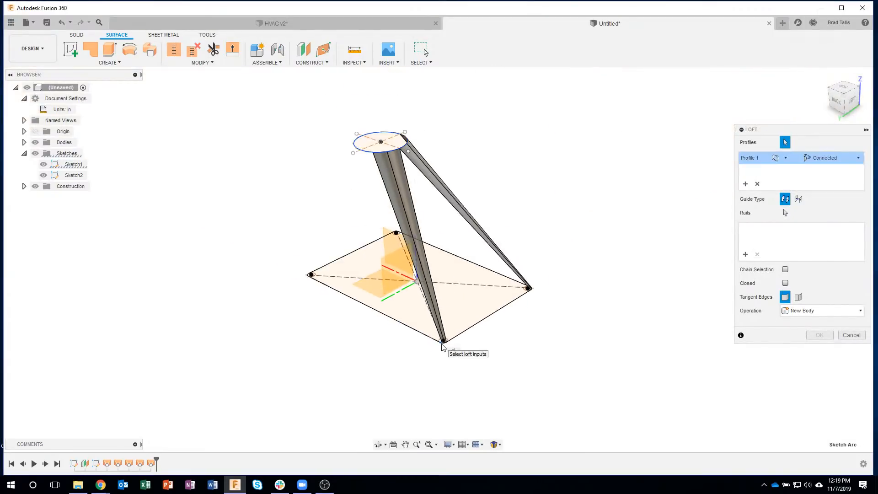
scroll(355, 162, up, 6)
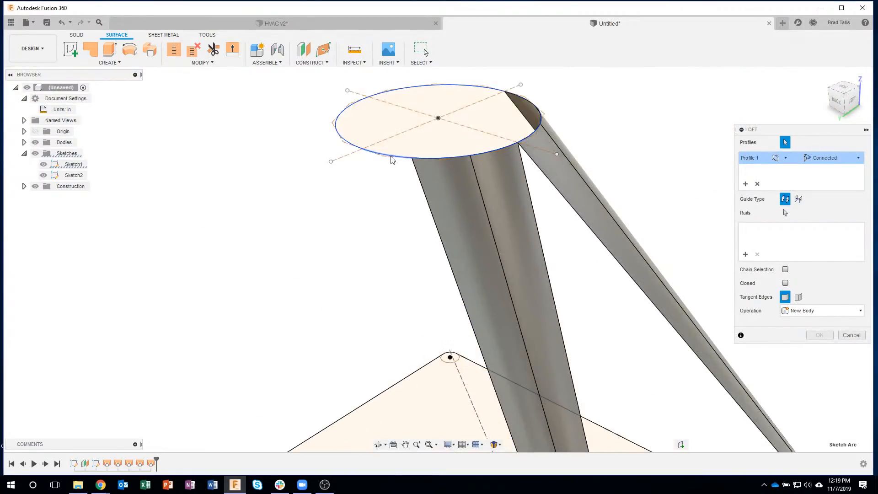
click(391, 158)
scroll(613, 316, down, 3)
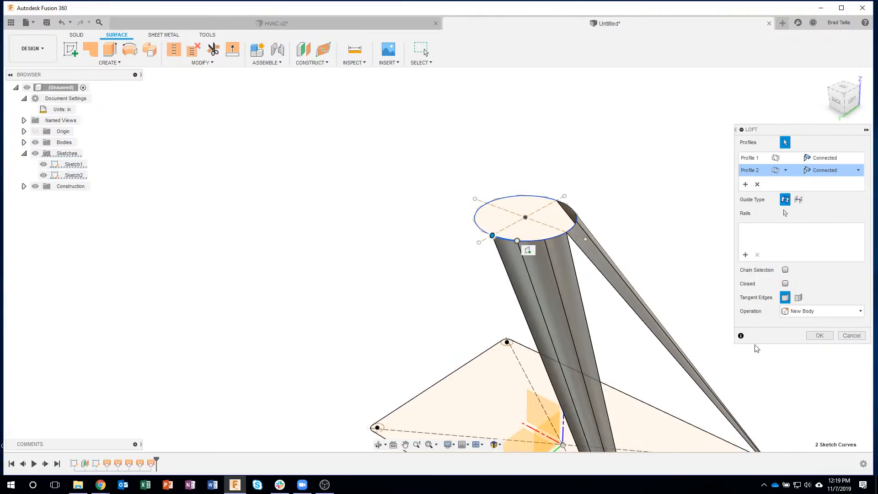
click(820, 336)
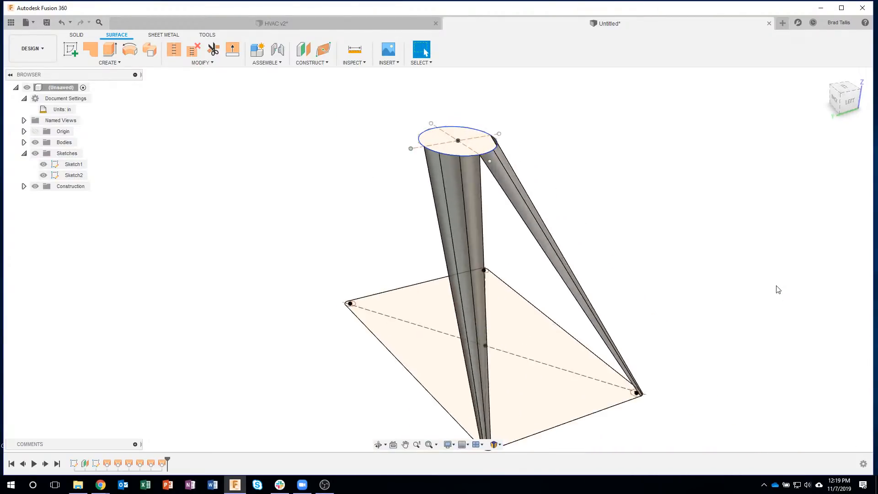
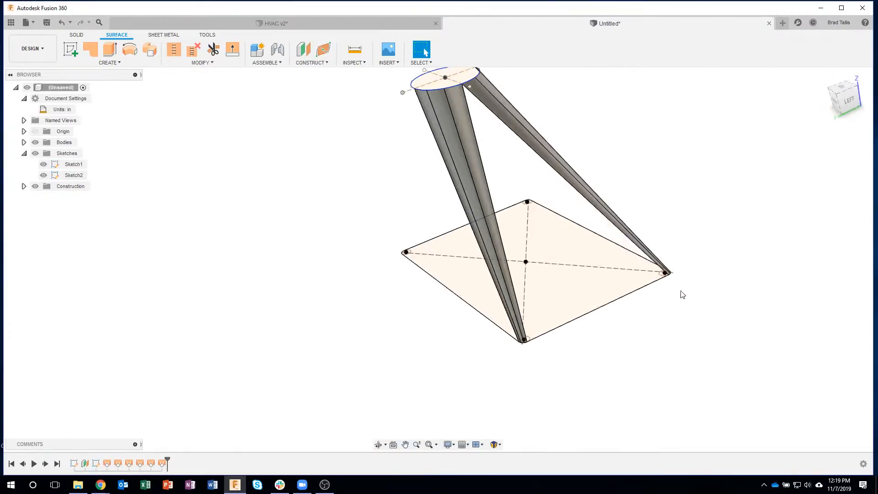
Step: Loft a flat triangular surface as a new body from the rectangle's left edge to the circle point where the two corner loft groups meet
shift+middle_drag(628, 285, 452, 139)
scroll(450, 174, up, 5)
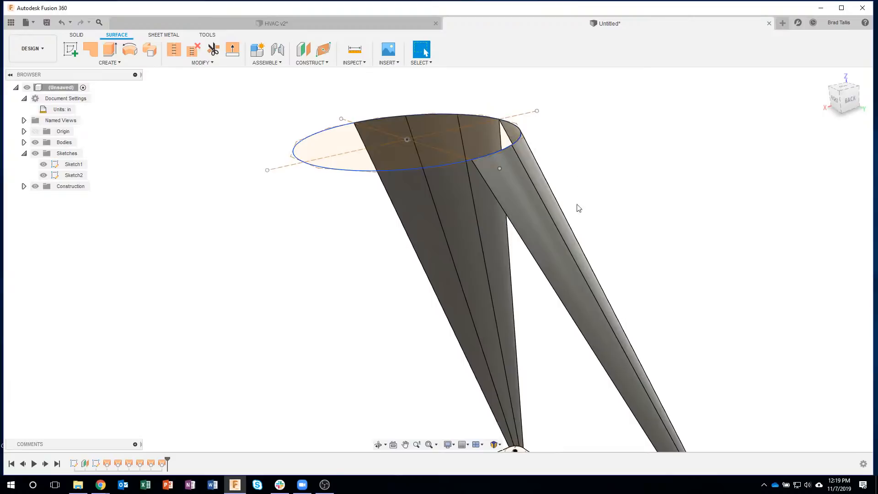
scroll(672, 203, down, 3)
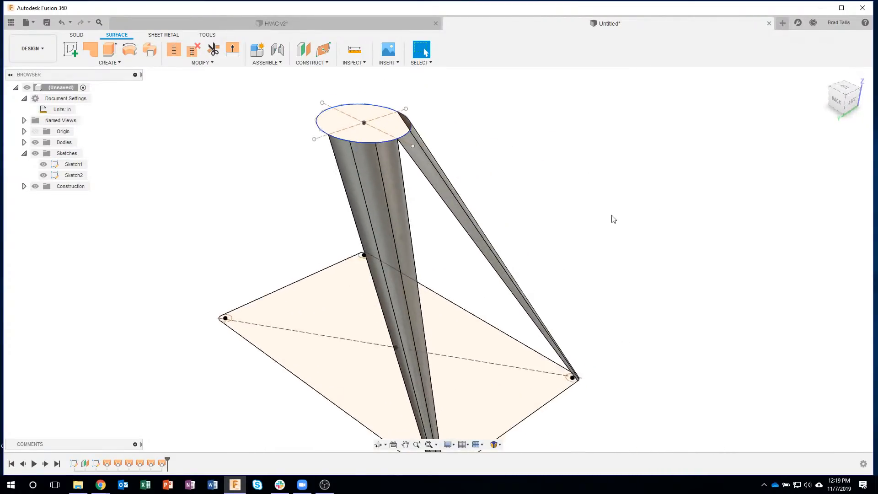
click(109, 62)
click(76, 140)
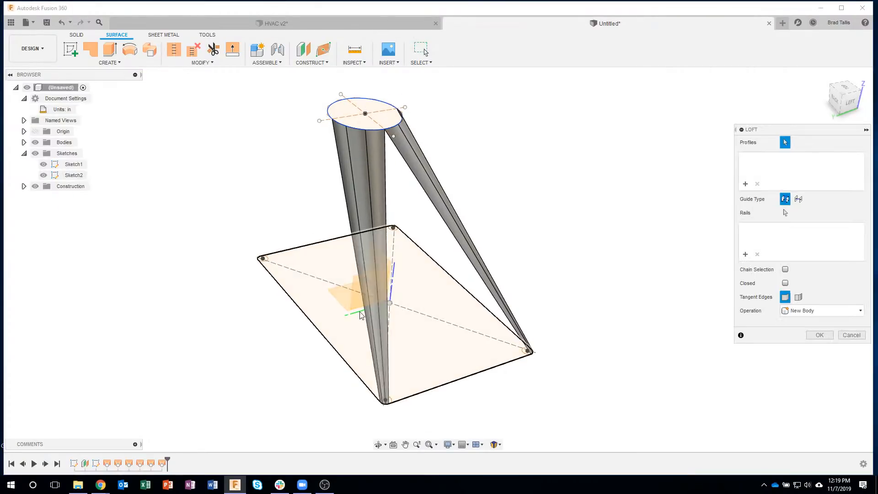
click(450, 385)
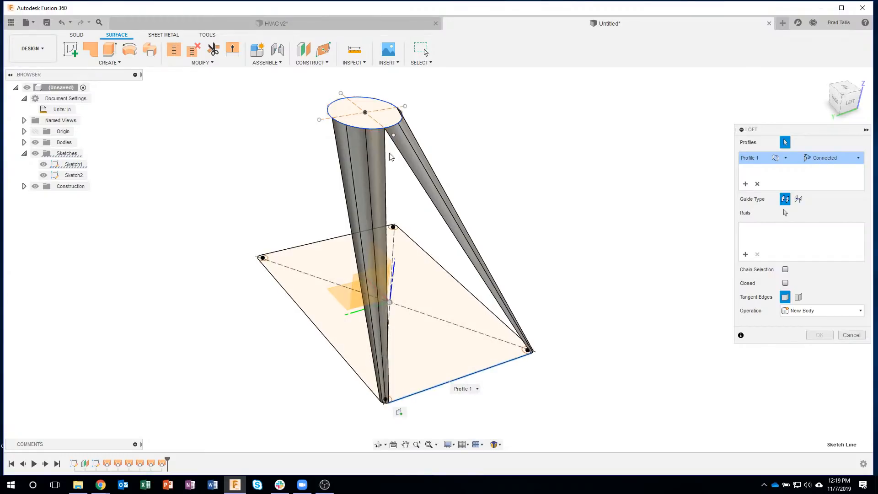
scroll(391, 156, up, 5)
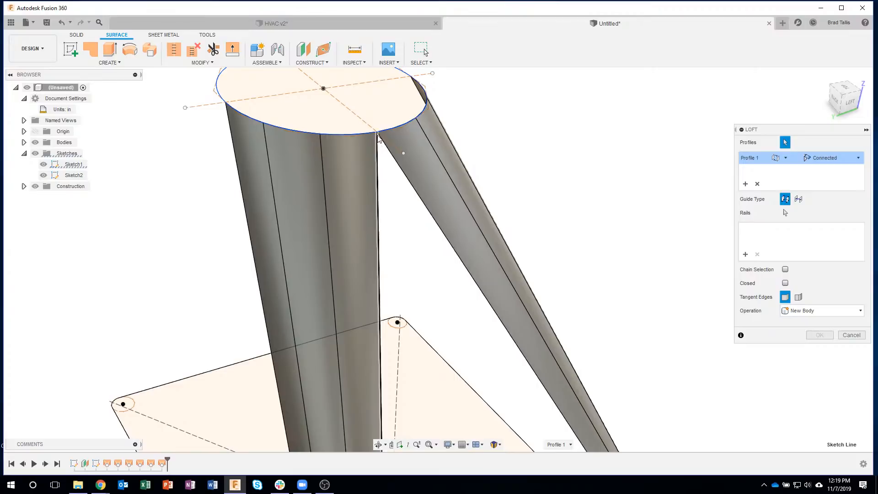
click(377, 133)
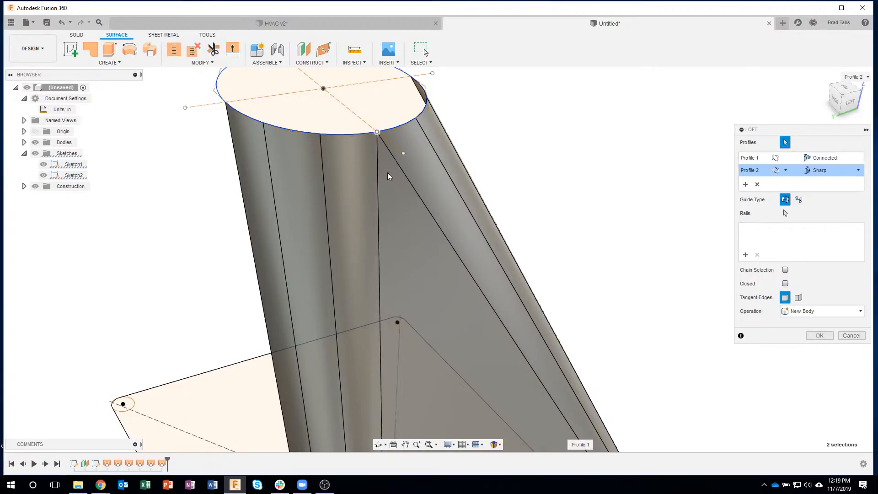
shift+middle_drag(582, 230, 517, 389)
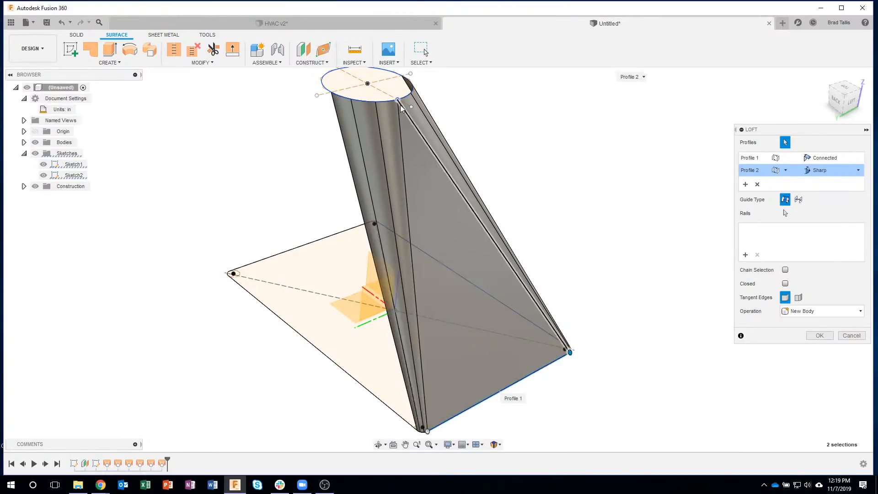
click(812, 337)
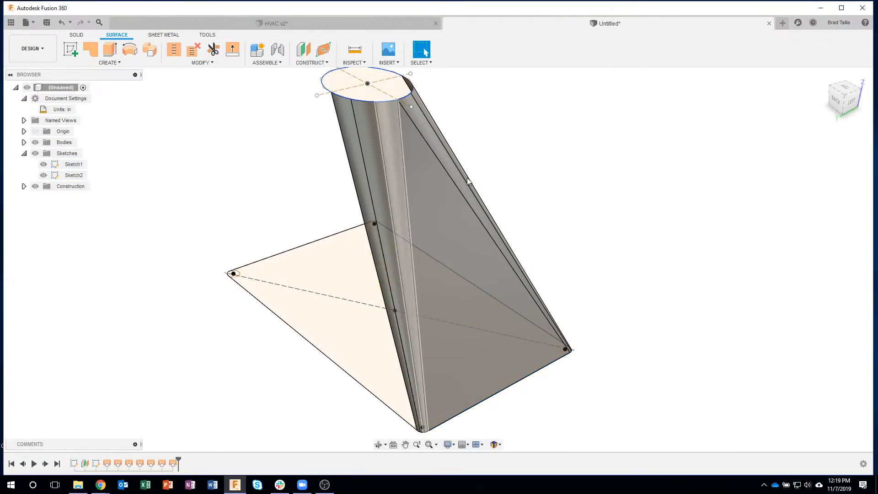
Step: Loft a surface as a new body between the back-right corner's fillet arc beside the back edge and the circle's adjacent free arc segment
shift+middle_drag(617, 201, 257, 308)
right_drag(257, 308, 257, 193)
scroll(374, 432, up, 5)
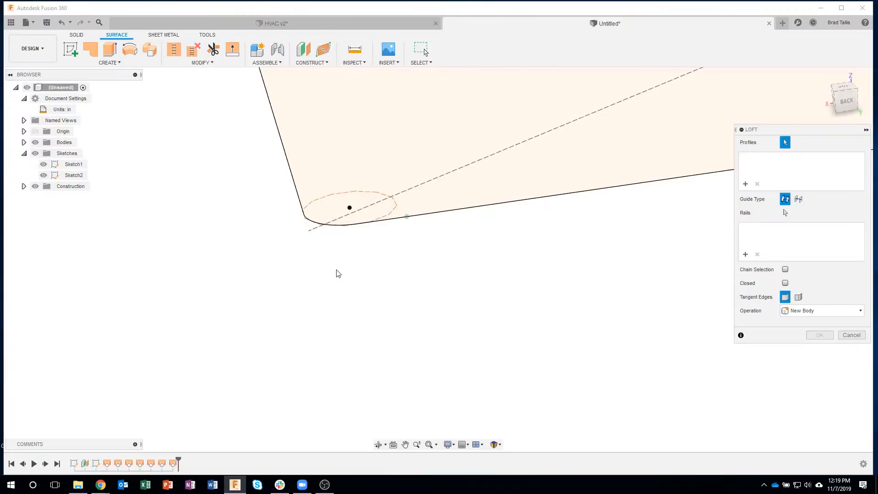
scroll(342, 263, up, 5)
middle_drag(397, 320, 398, 179)
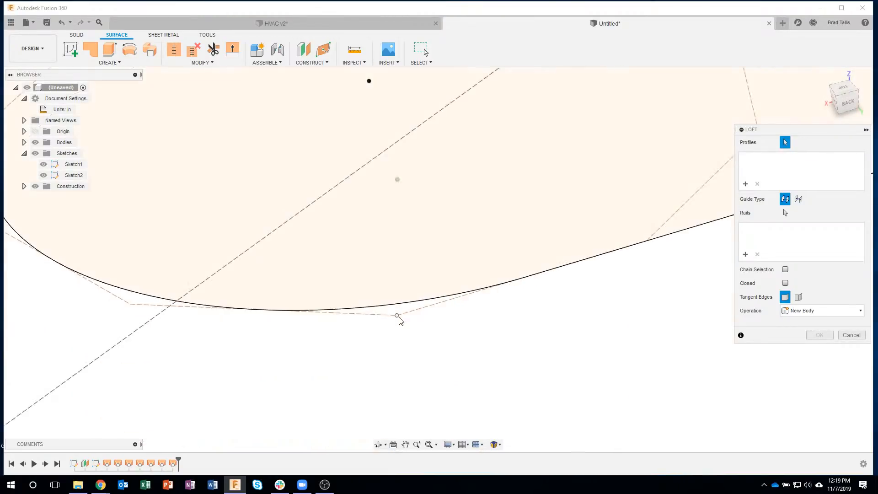
middle_drag(405, 304, 429, 181)
click(399, 178)
scroll(410, 187, down, 6)
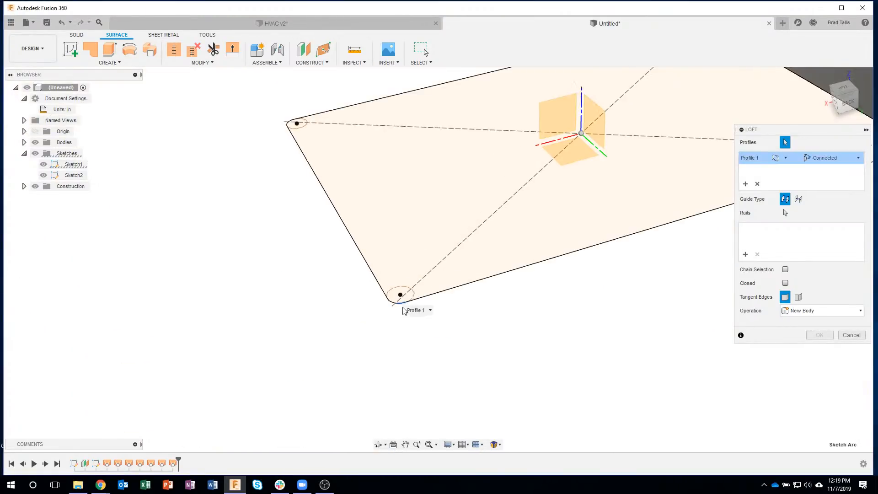
scroll(452, 149, up, 5)
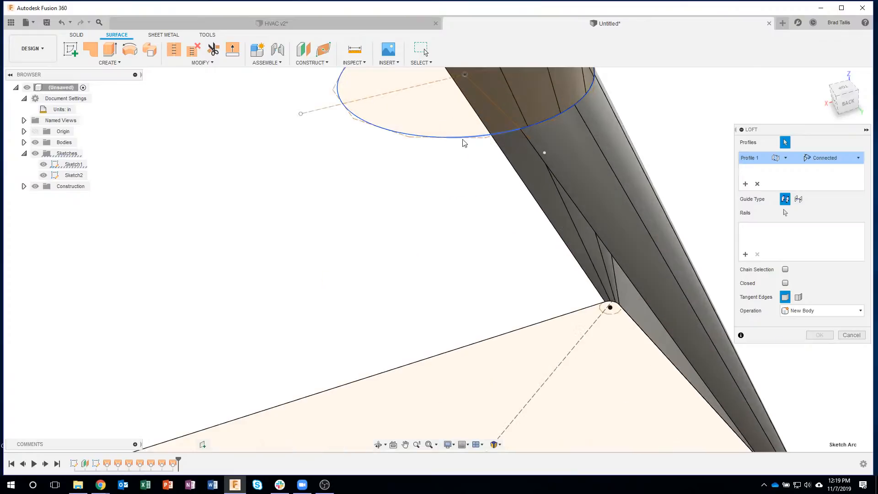
click(484, 139)
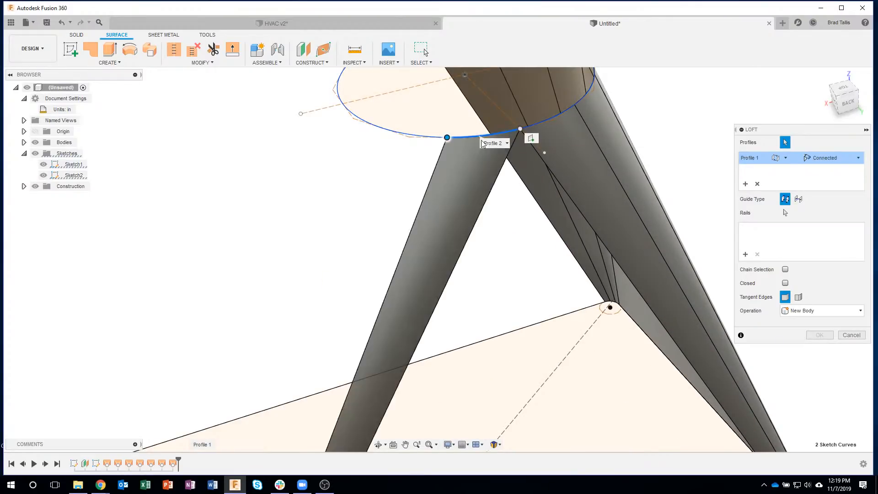
scroll(484, 270, down, 4)
shift+middle_drag(528, 264, 568, 263)
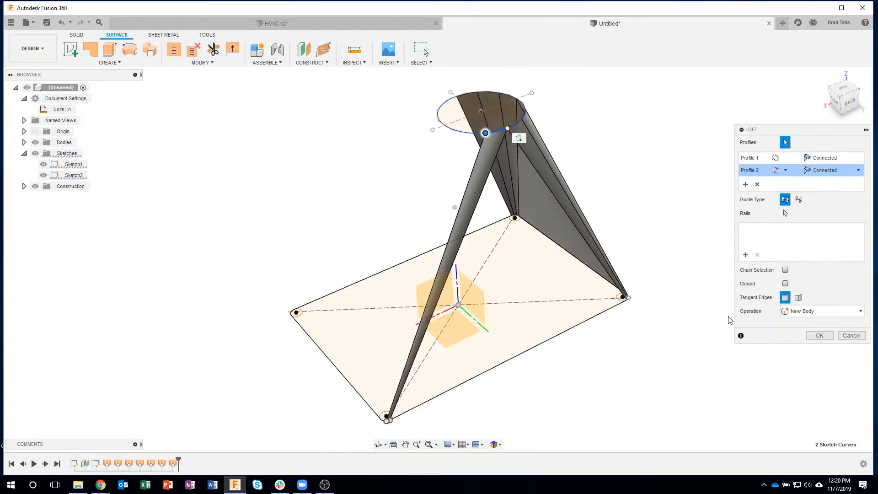
click(818, 338)
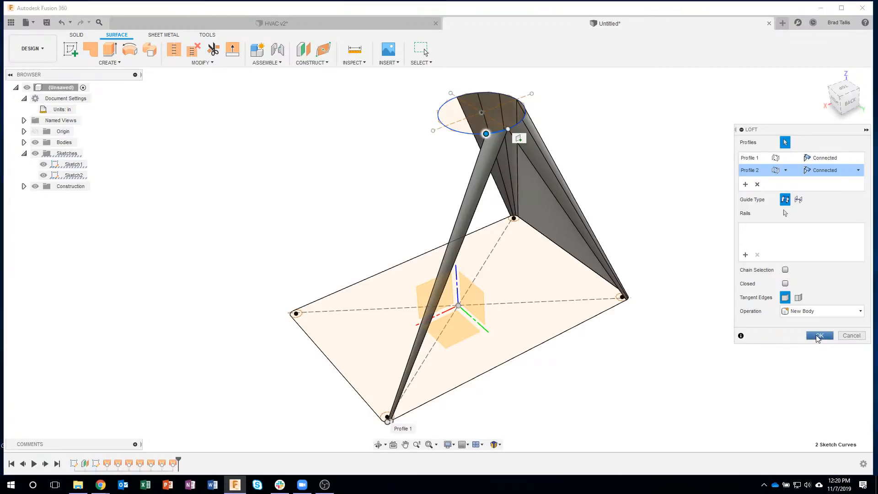
Step: Loft a second surface as a new body between the middle fillet arc at the back-right corner and the circle's next arc segment
right_drag(731, 275, 732, 237)
shift+middle_drag(577, 368, 602, 342)
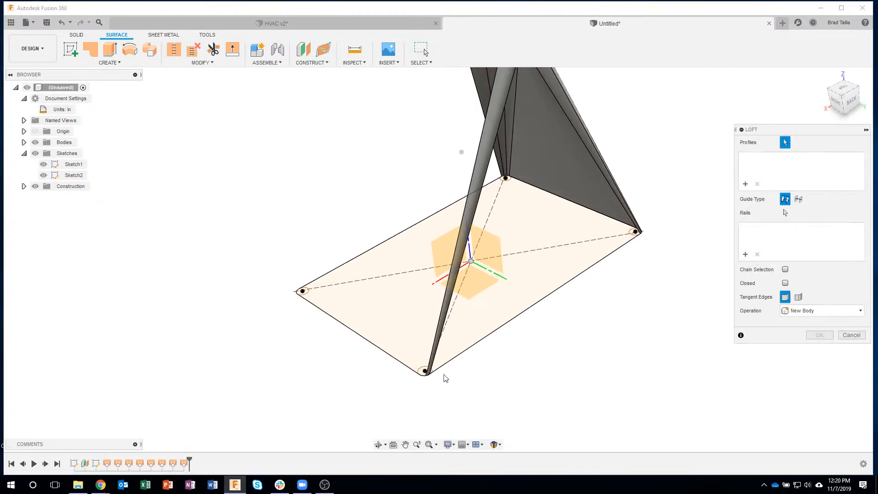
scroll(418, 383, up, 8)
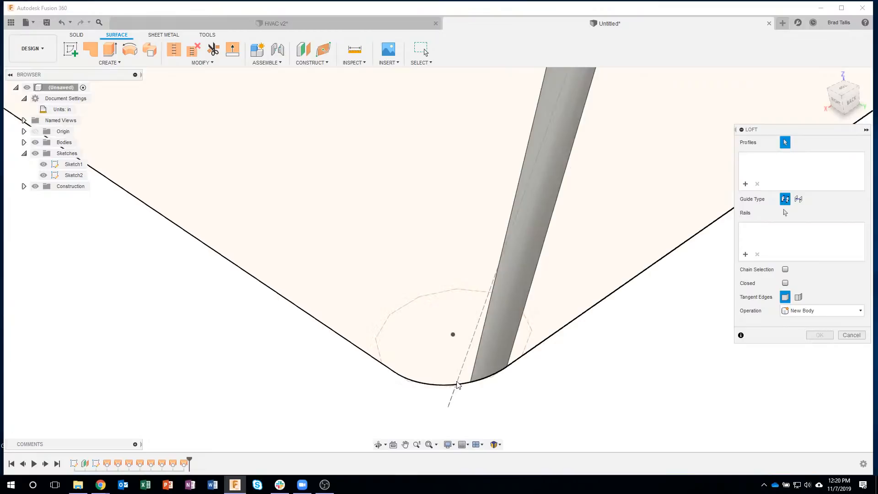
click(461, 386)
scroll(462, 387, down, 5)
shift+middle_drag(498, 398, 506, 377)
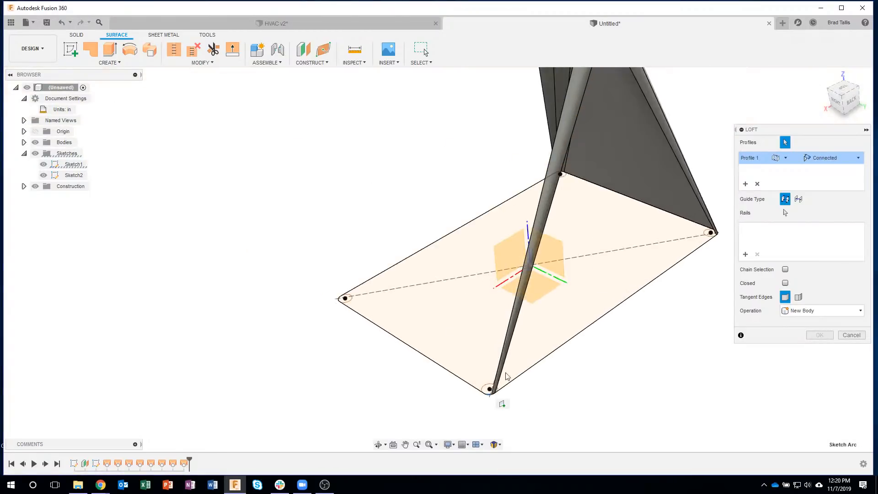
middle_drag(534, 119, 411, 302)
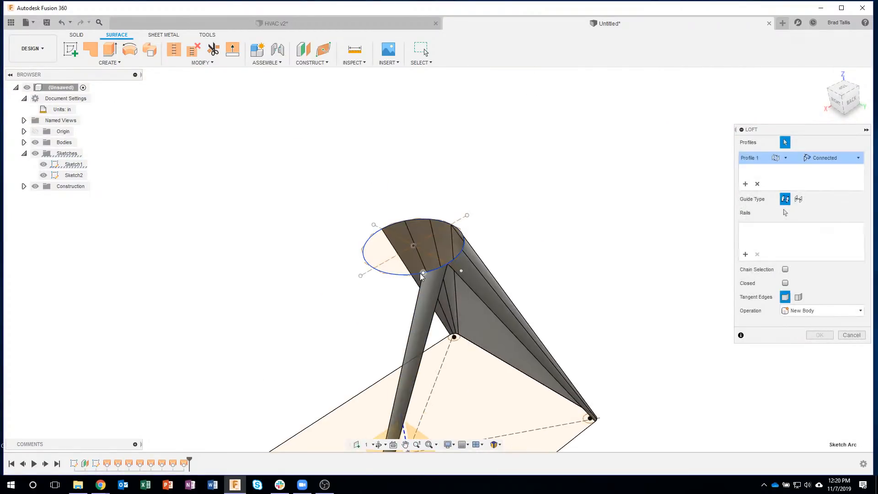
scroll(415, 275, up, 2)
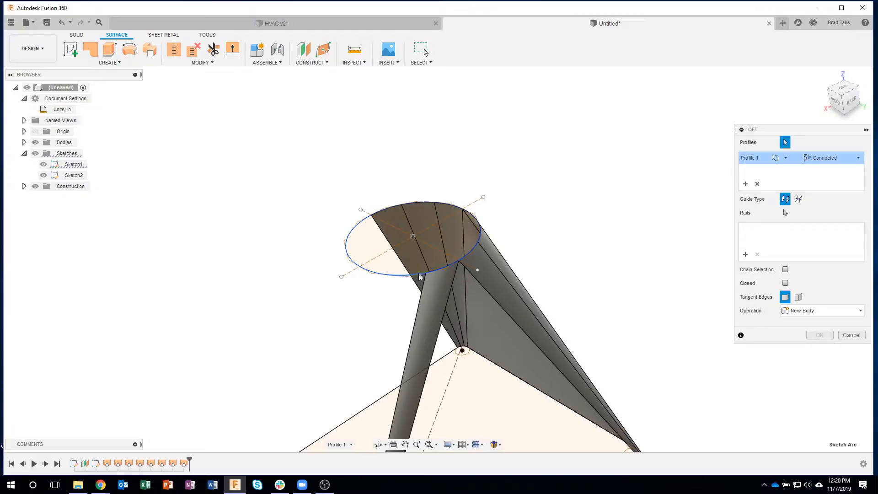
click(419, 276)
click(818, 335)
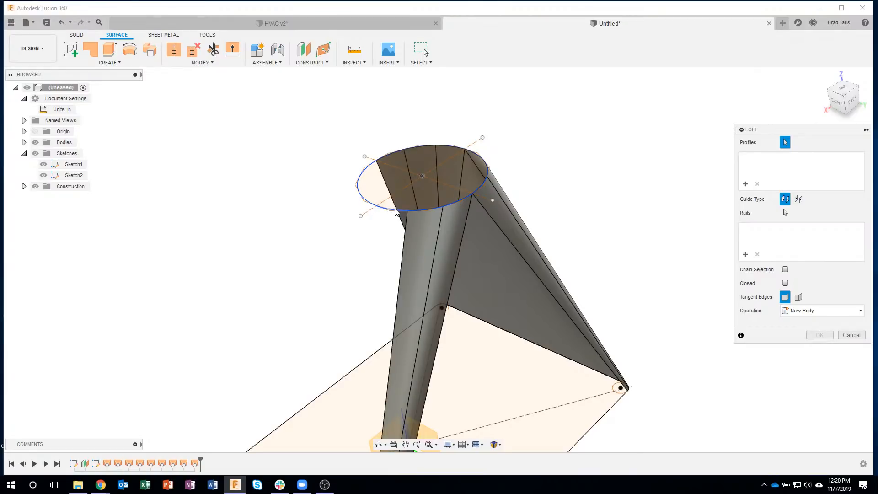
Step: Loft a third surface as a new body between the circle's following arc segment and the back-right fillet arc beside the right edge
click(396, 212)
scroll(412, 274, down, 3)
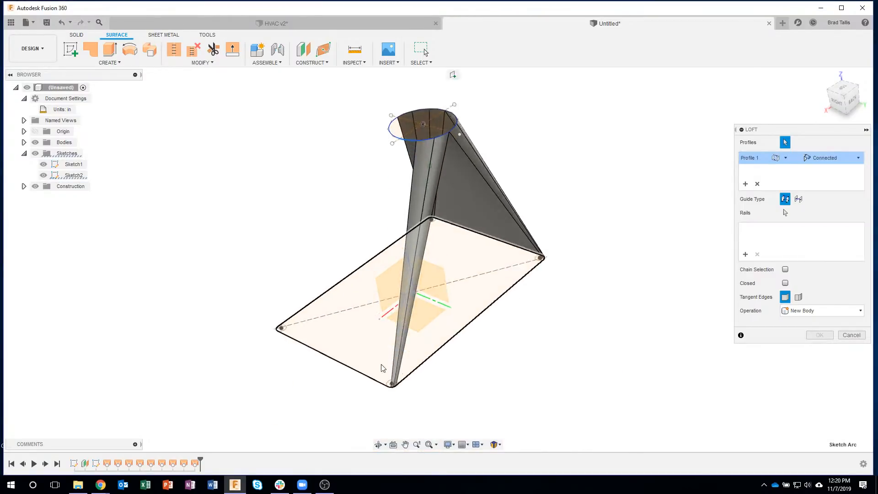
scroll(383, 368, up, 5)
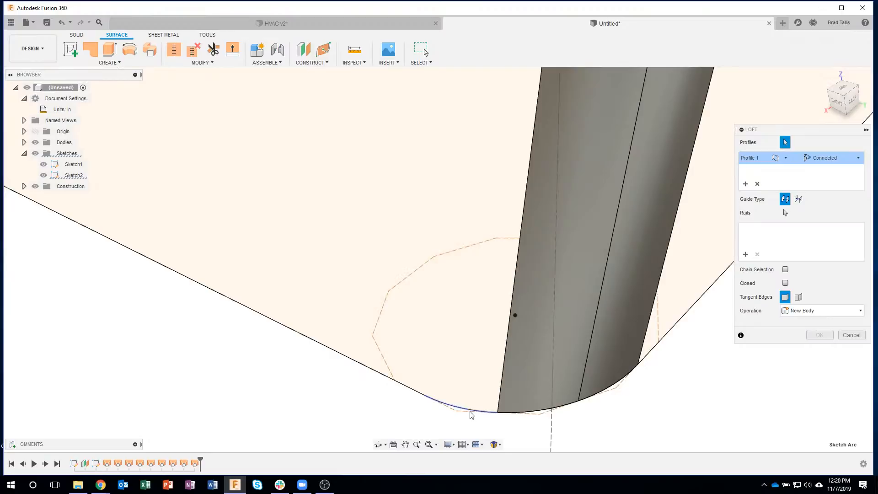
click(471, 413)
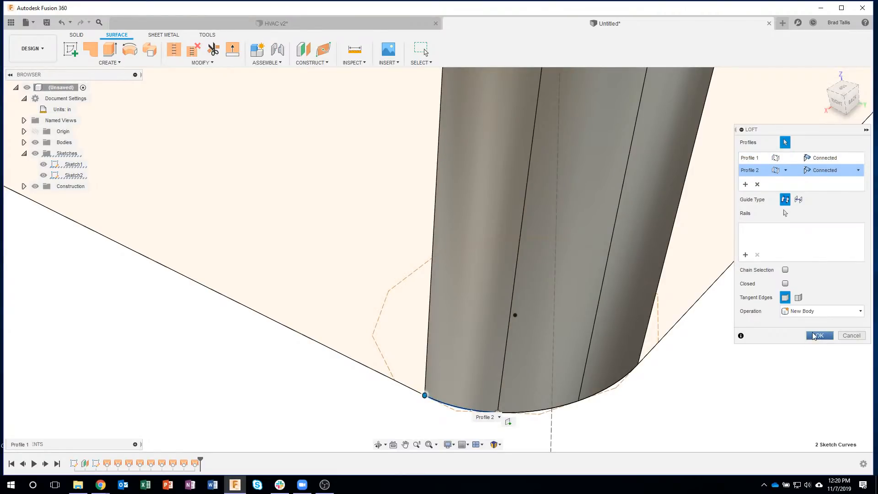
click(813, 335)
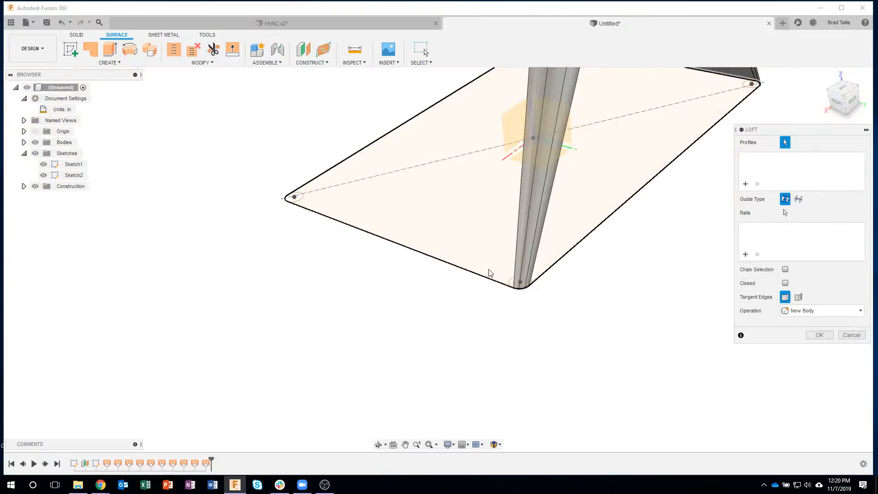
Step: Loft a surface as a new body between the front-right corner's fillet arc beside the right edge and the circle's next free arc segment
scroll(389, 294, up, 10)
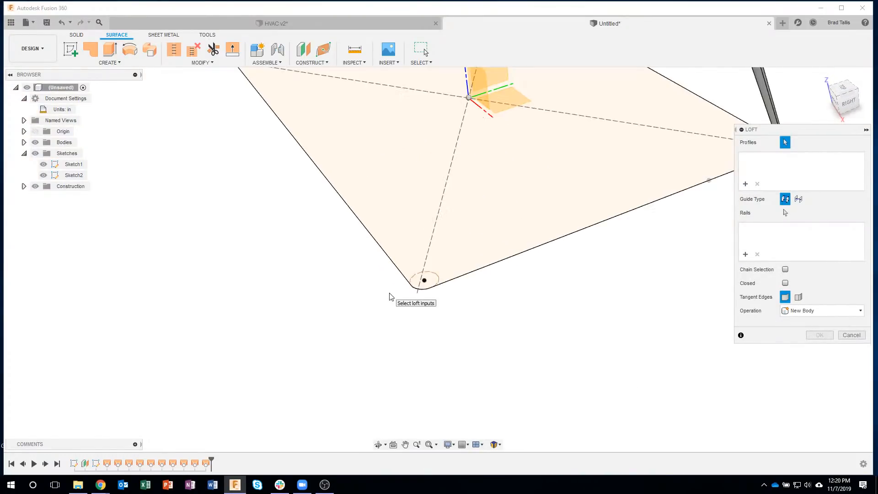
scroll(453, 309, down, 2)
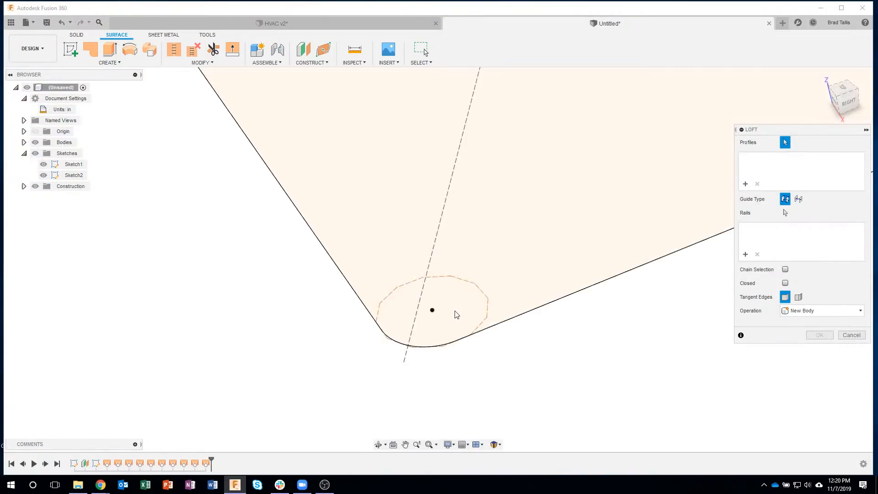
click(451, 344)
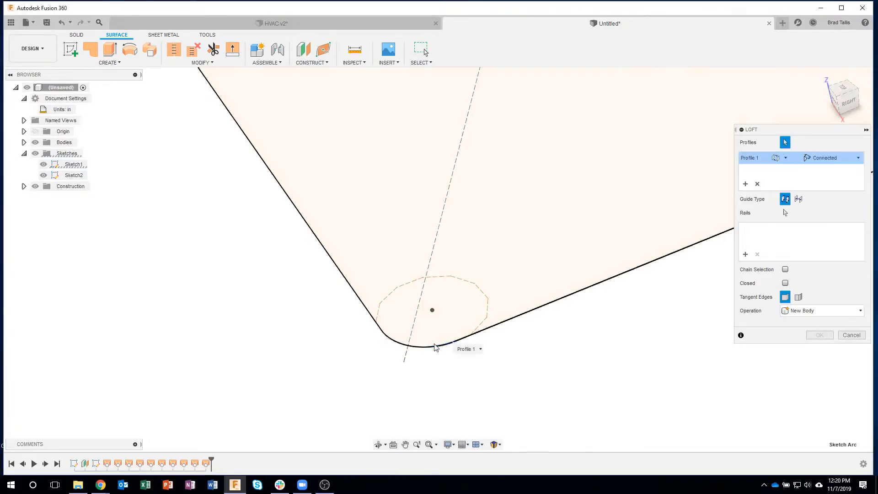
scroll(443, 344, down, 5)
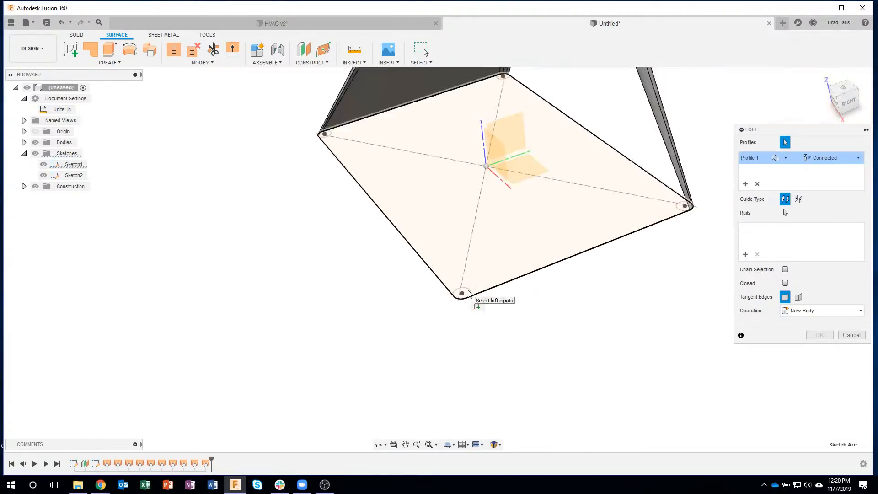
middle_drag(453, 300, 501, 187)
scroll(494, 180, up, 4)
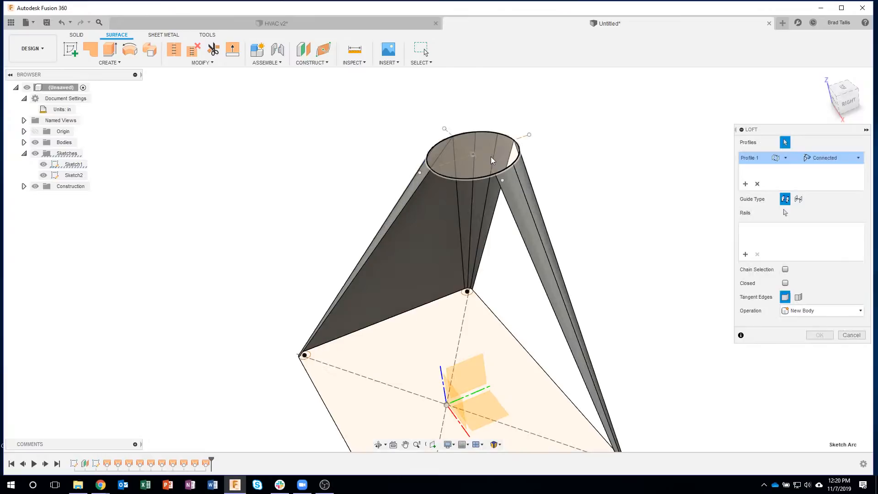
scroll(488, 179, up, 3)
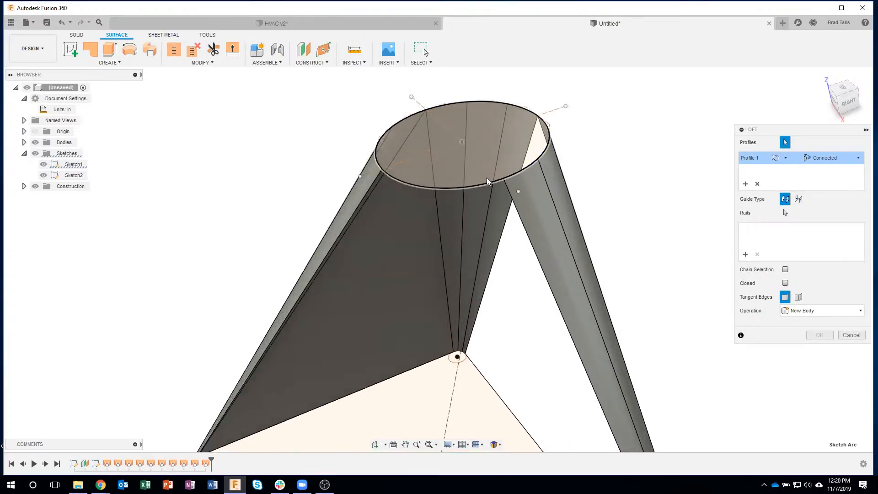
click(491, 184)
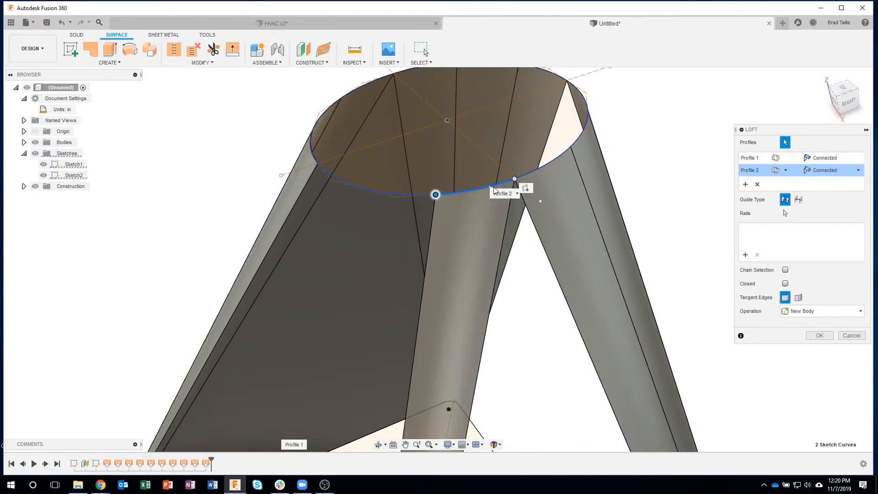
click(814, 336)
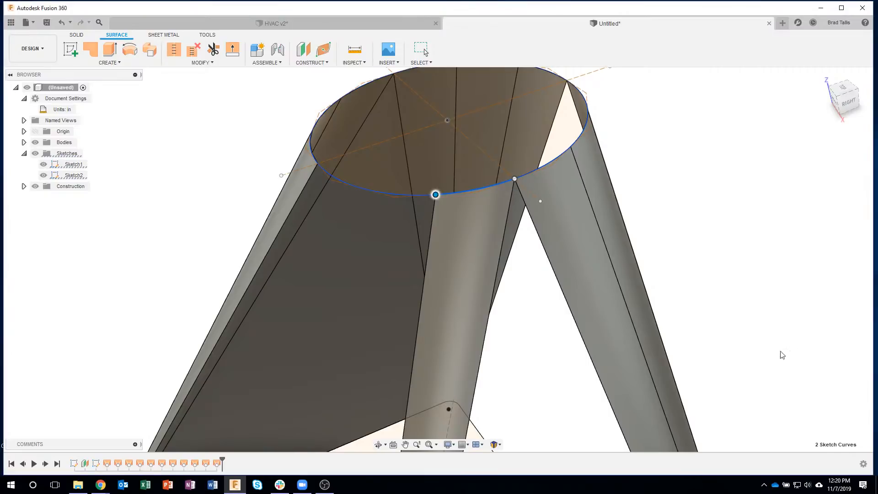
Step: Loft a second front-right corner surface, using the circle's next free arc segment as the first profile
right_click(749, 184)
click(748, 174)
click(400, 193)
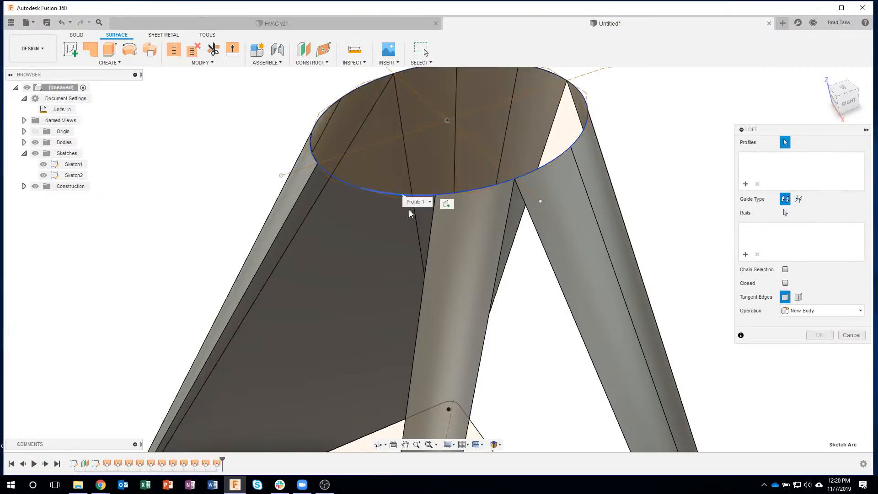
Step: Loft a surface between an arc segment of the top circle and the middle arc segment of the front-right base corner
scroll(457, 256, down, 5)
scroll(416, 393, up, 6)
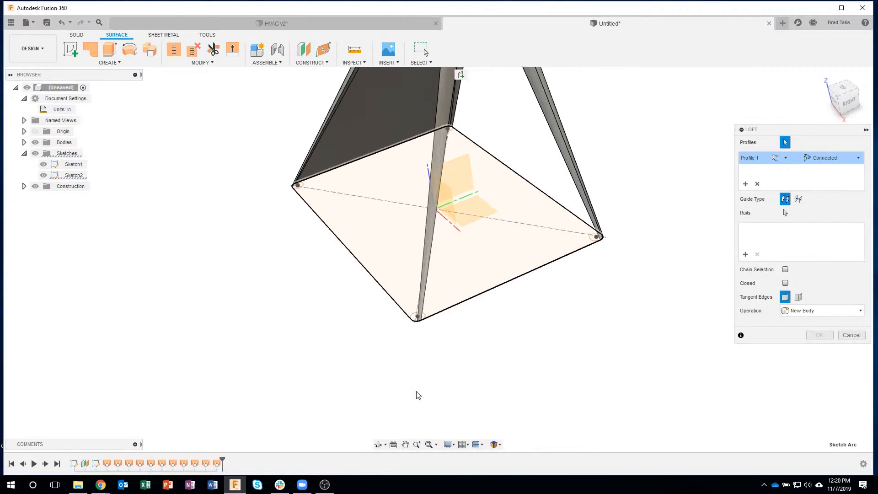
scroll(413, 366, up, 8)
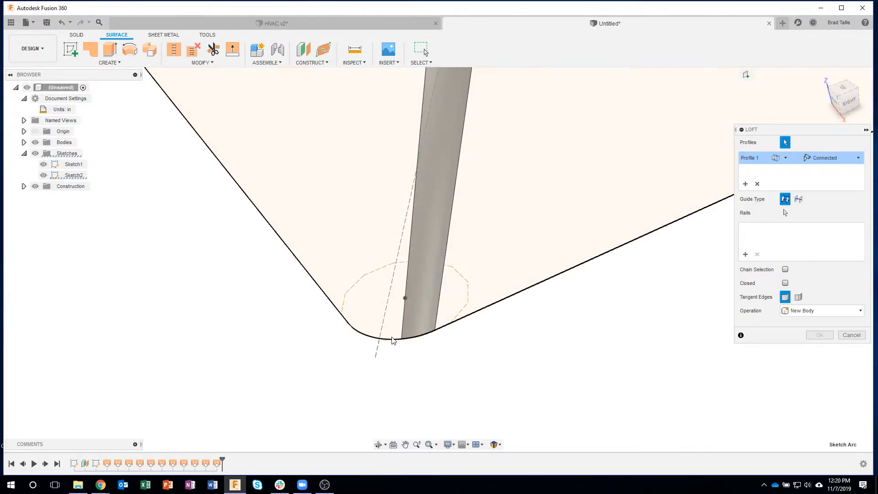
click(393, 340)
shift+middle_drag(394, 342, 467, 242)
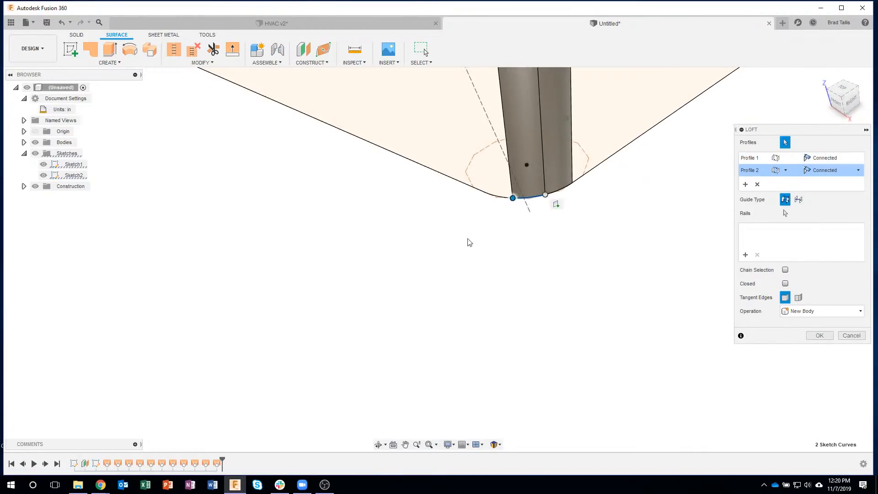
scroll(543, 193, up, 3)
scroll(543, 194, down, 5)
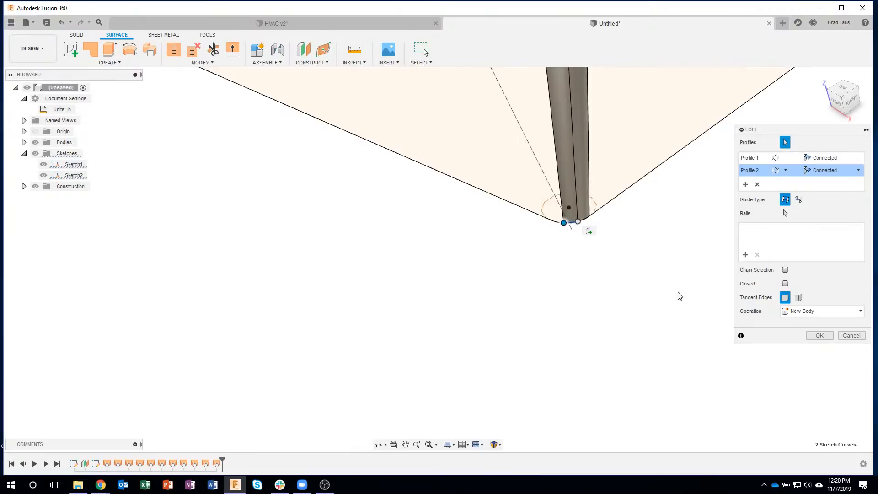
click(818, 336)
Step: Loft a surface between the remaining arc segment of the front-right base corner and the matching arc of the top circle
right_drag(695, 220, 695, 217)
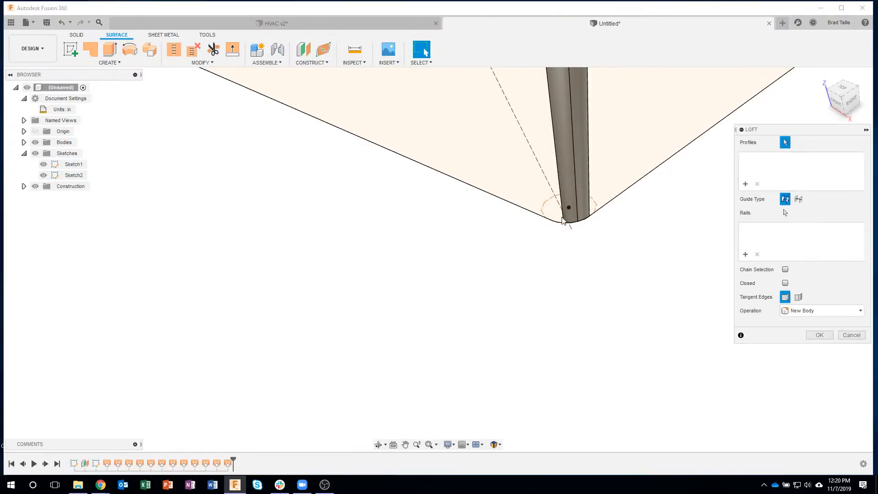
scroll(552, 229, up, 2)
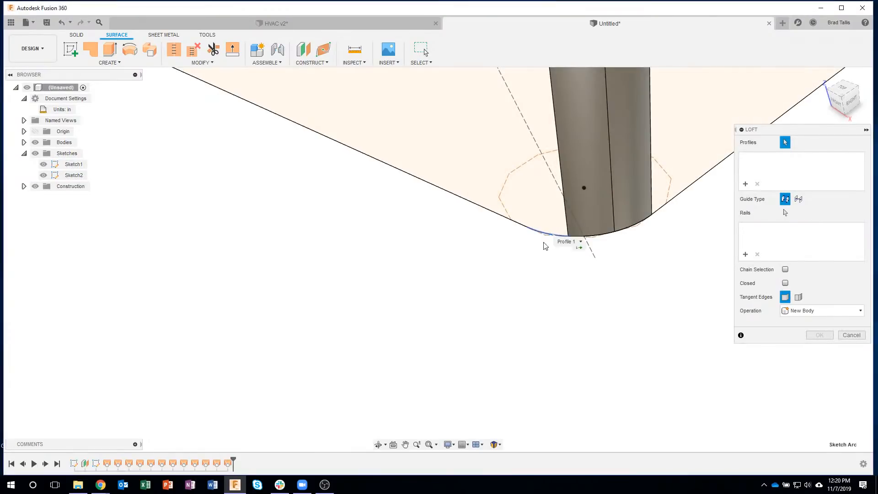
click(552, 236)
scroll(549, 242, down, 5)
scroll(514, 231, up, 6)
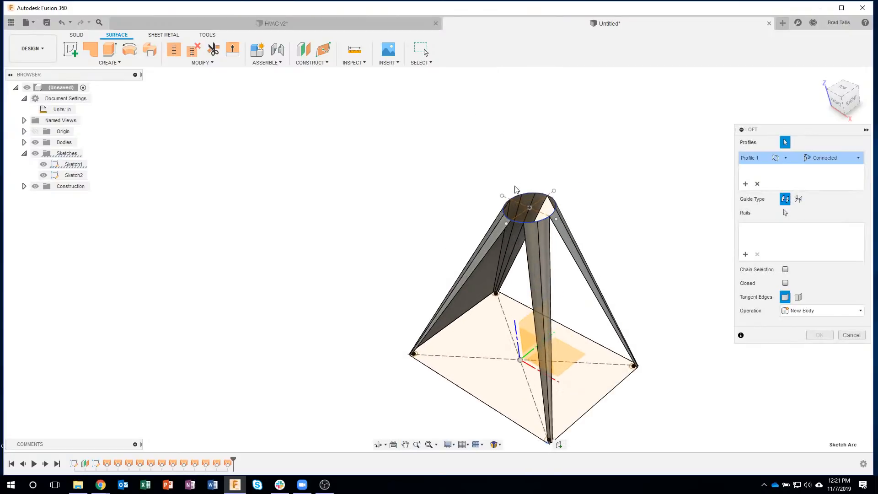
scroll(514, 230, up, 3)
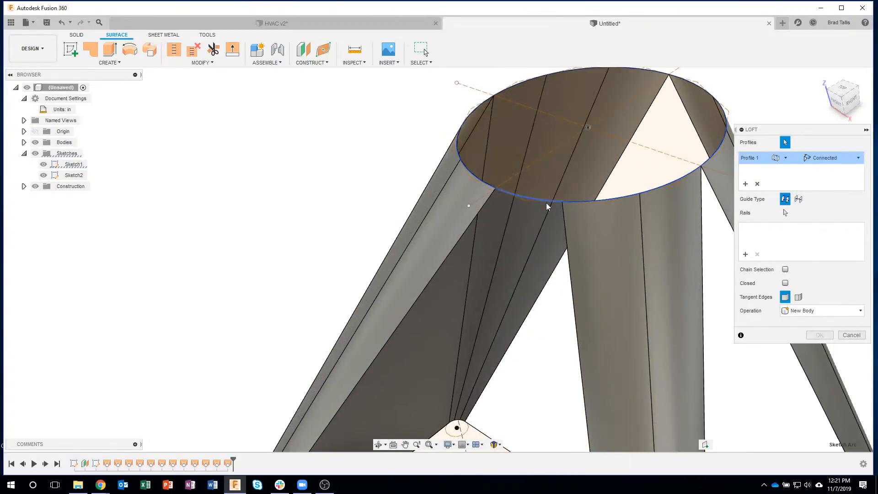
scroll(752, 306, down, 3)
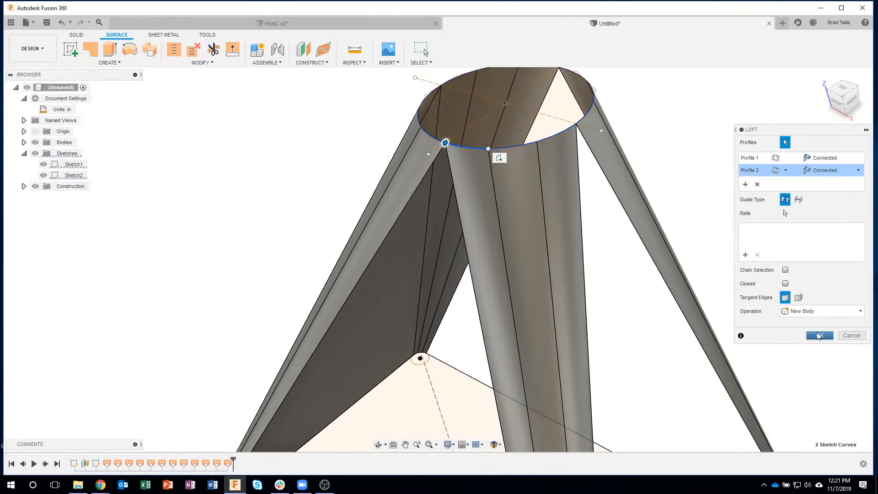
click(819, 335)
scroll(717, 295, down, 5)
scroll(719, 298, down, 3)
shift+middle_drag(709, 249, 472, 210)
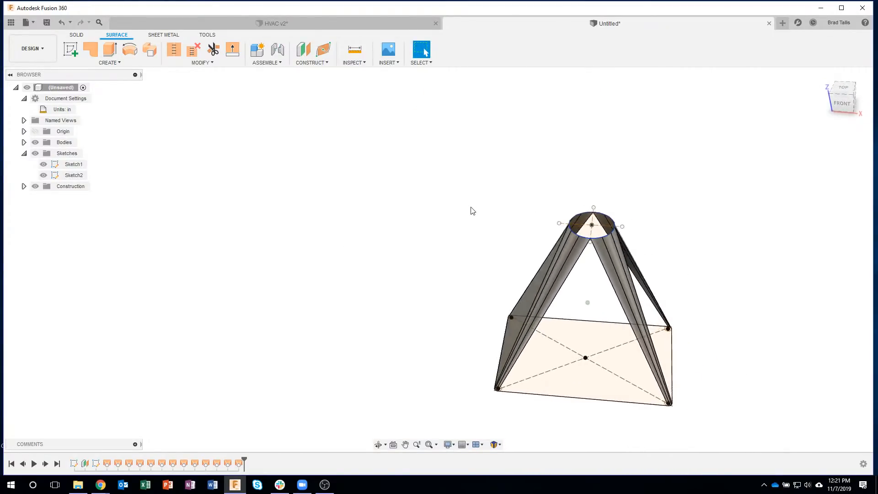
click(118, 64)
click(91, 140)
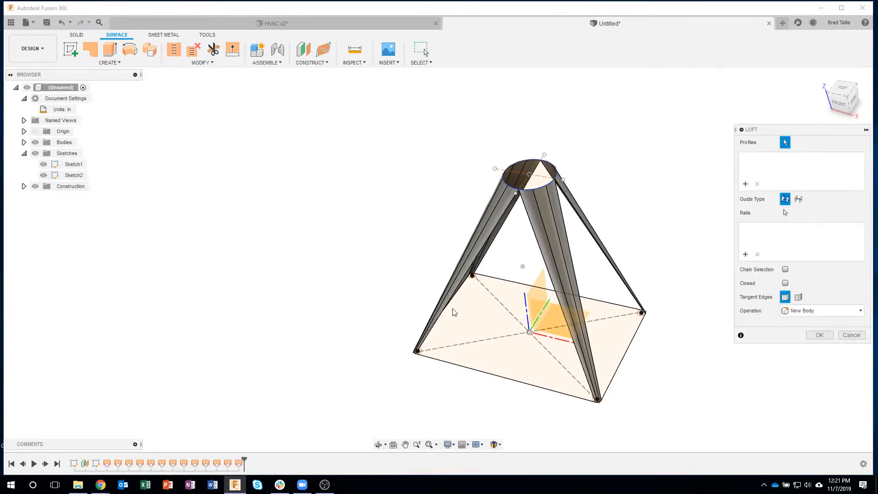
click(473, 372)
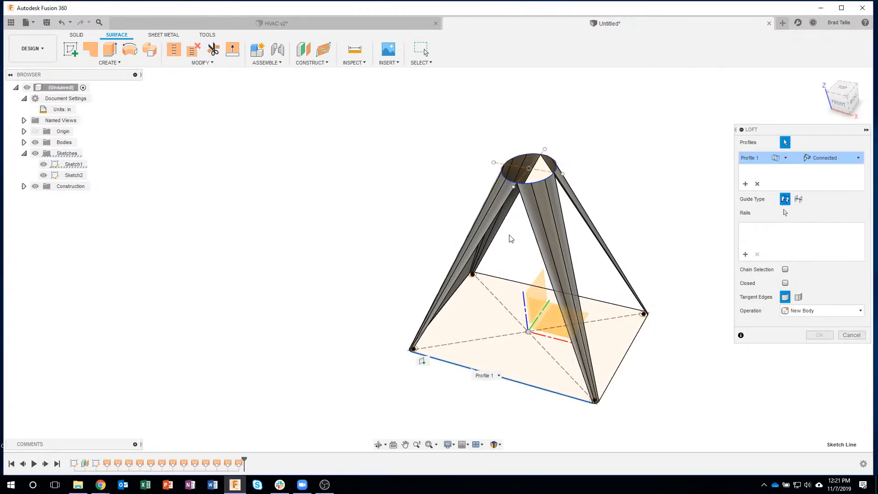
click(517, 185)
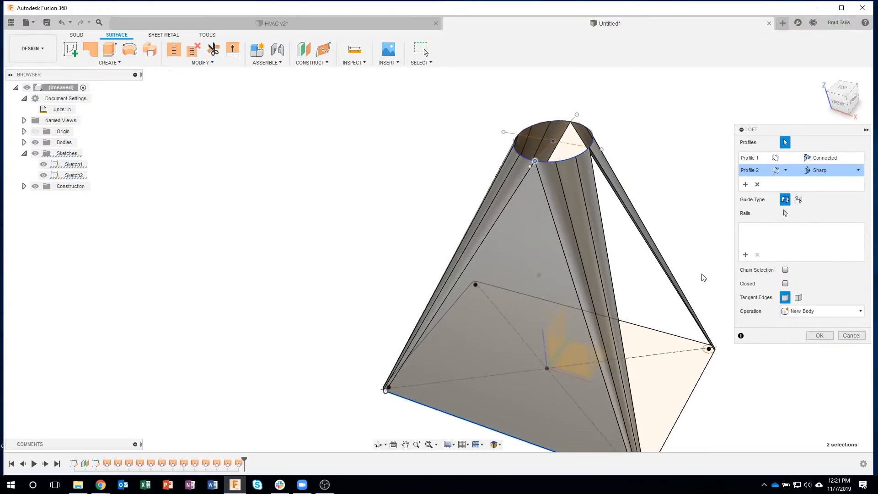
click(851, 336)
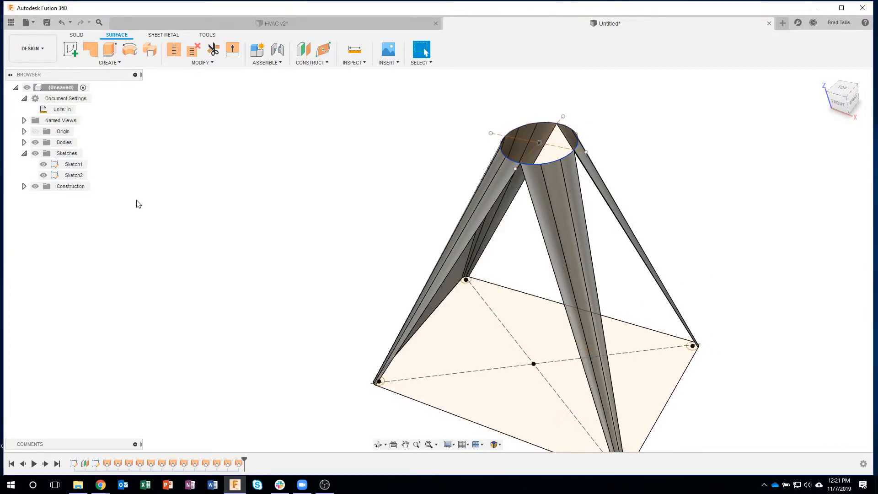
Step: Hide Sketch2 with the top circle and keep Sketch1 visible
click(48, 178)
click(44, 176)
click(47, 165)
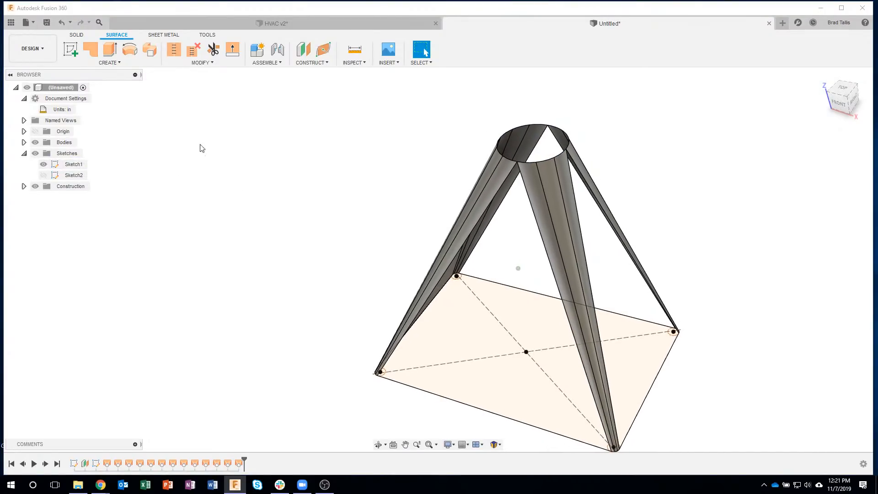
Step: Loft a triangular surface from the front base line to the point on the top circle, with Sketch2 shown for the selection
click(110, 63)
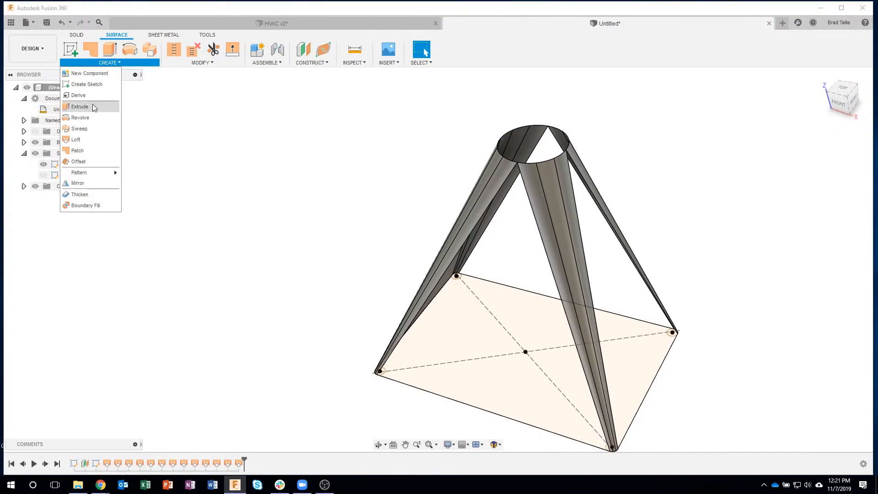
click(83, 138)
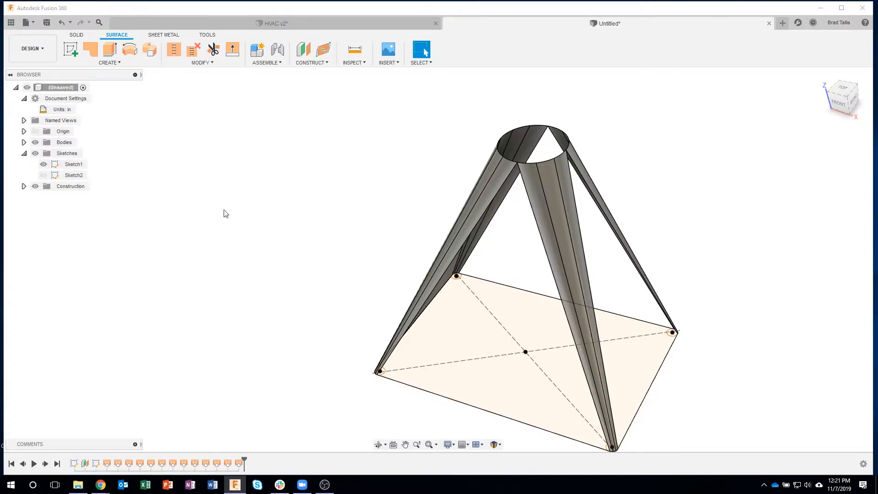
click(451, 400)
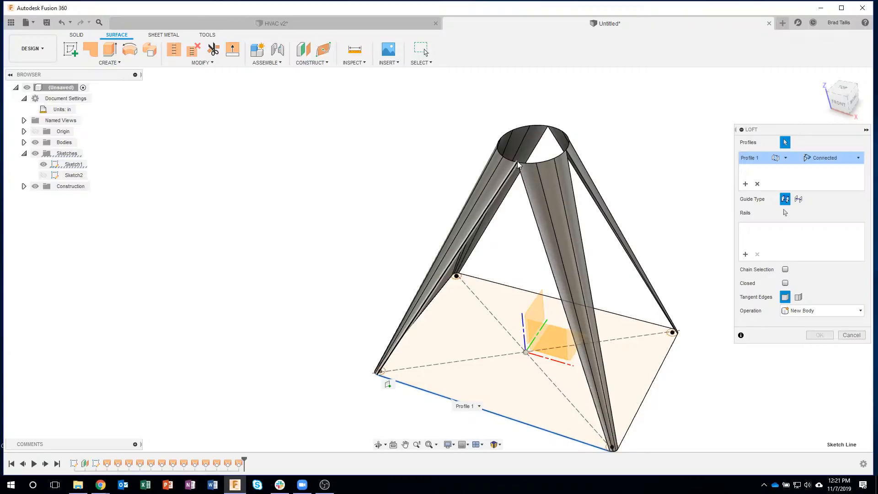
shift+middle_drag(519, 163, 502, 176)
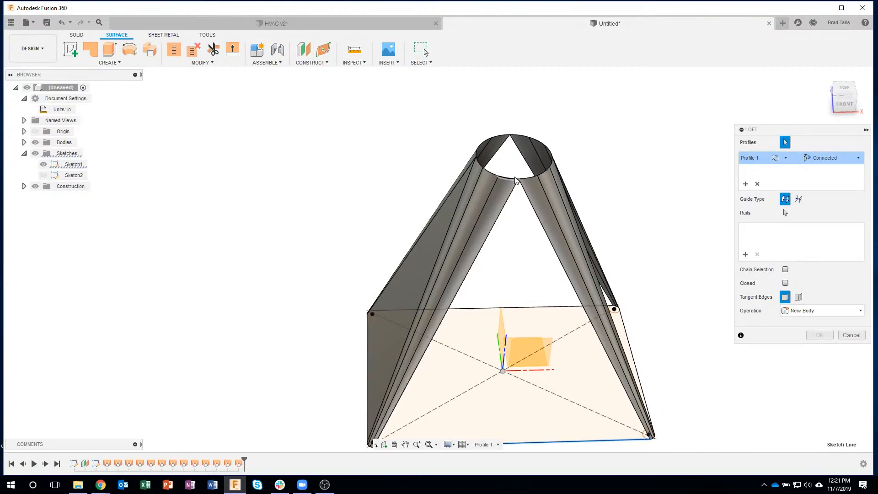
click(44, 176)
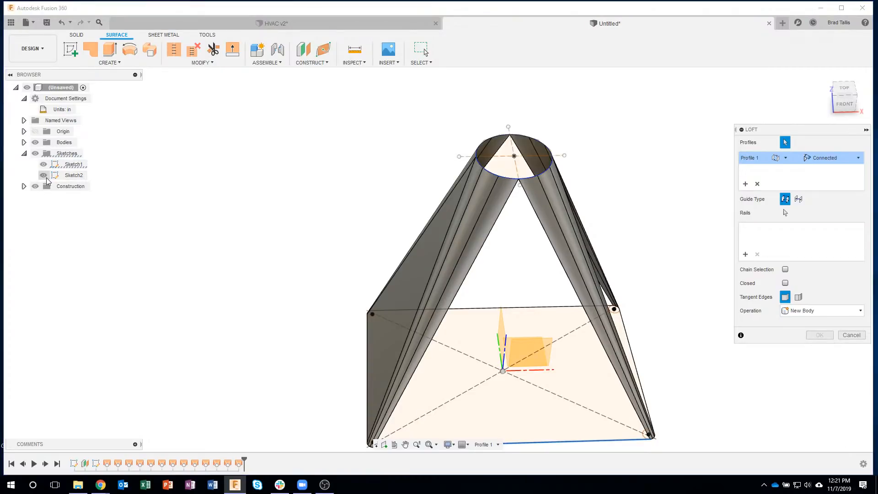
click(519, 185)
shift+middle_drag(598, 271, 737, 319)
click(818, 336)
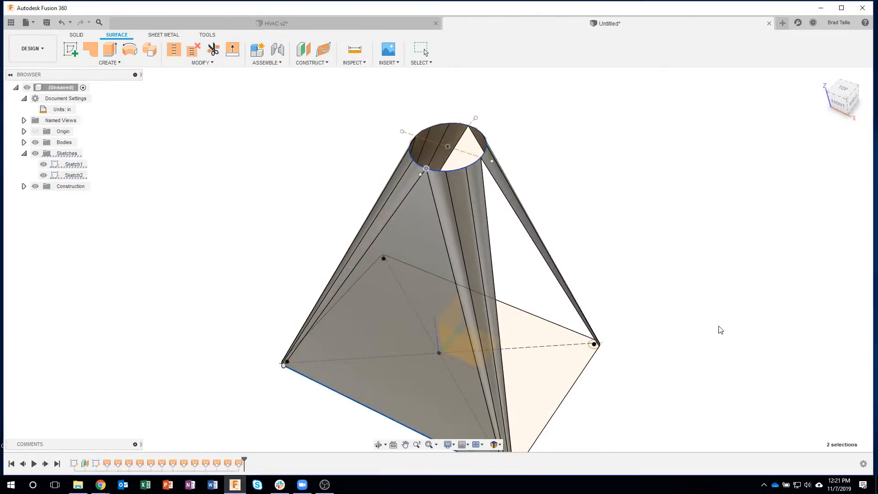
Step: Loft a triangular surface from the right base line to the point on the top circle between the neighbouring corner surfaces
right_click(690, 379)
click(681, 214)
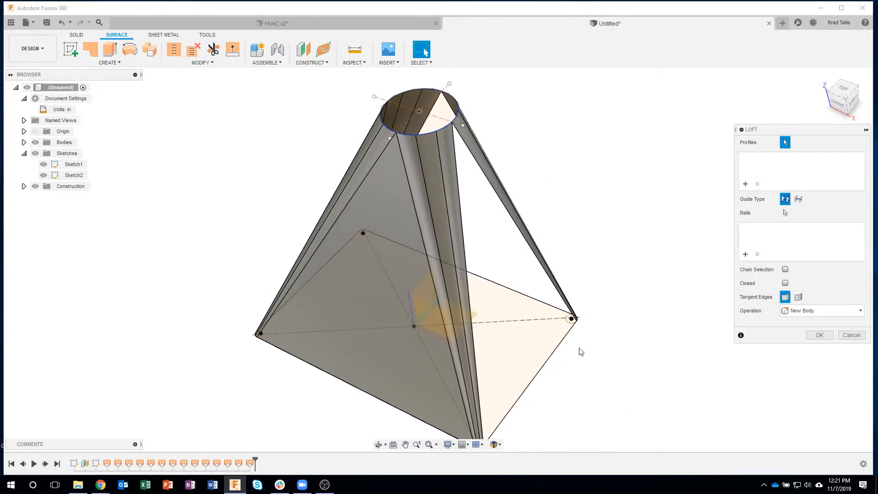
click(547, 359)
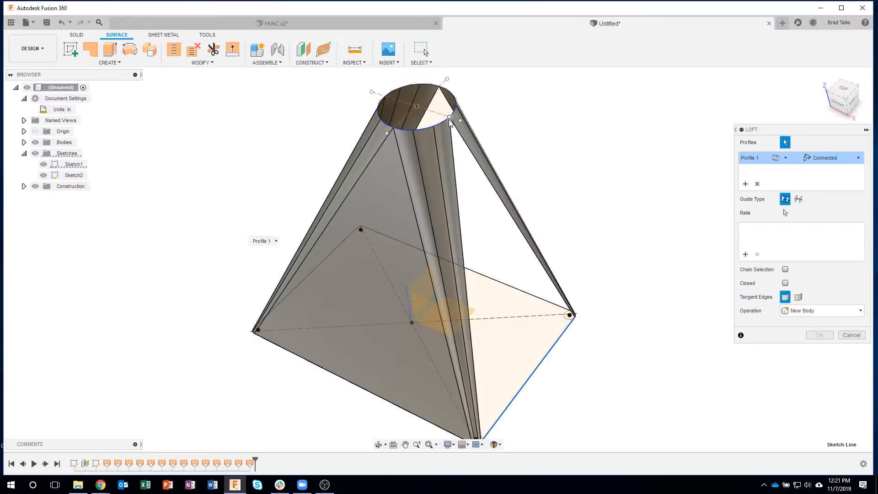
click(449, 118)
click(818, 339)
Step: Loft a triangular surface from the back base line to the facing point on the top circle
right_drag(765, 386, 739, 217)
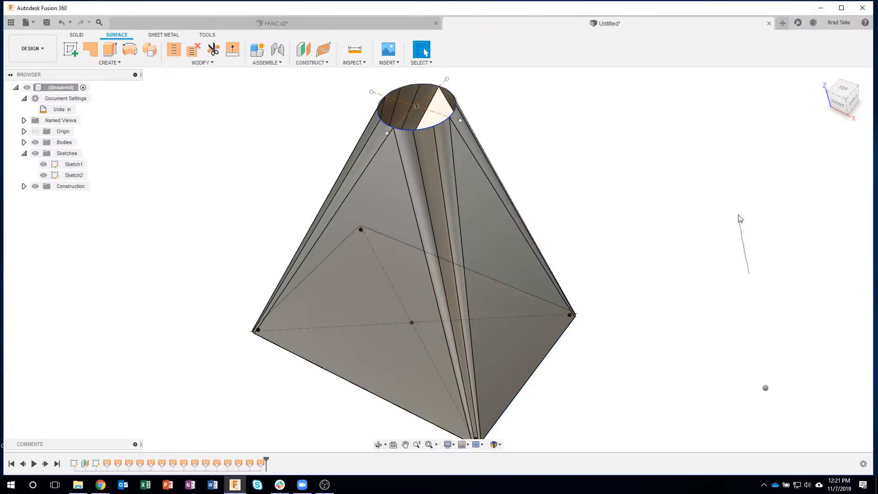
shift+middle_drag(707, 238, 513, 325)
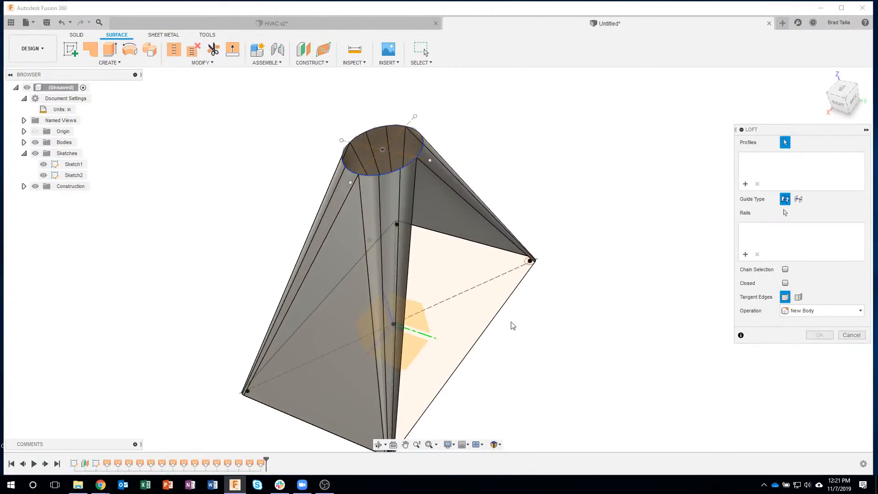
click(493, 323)
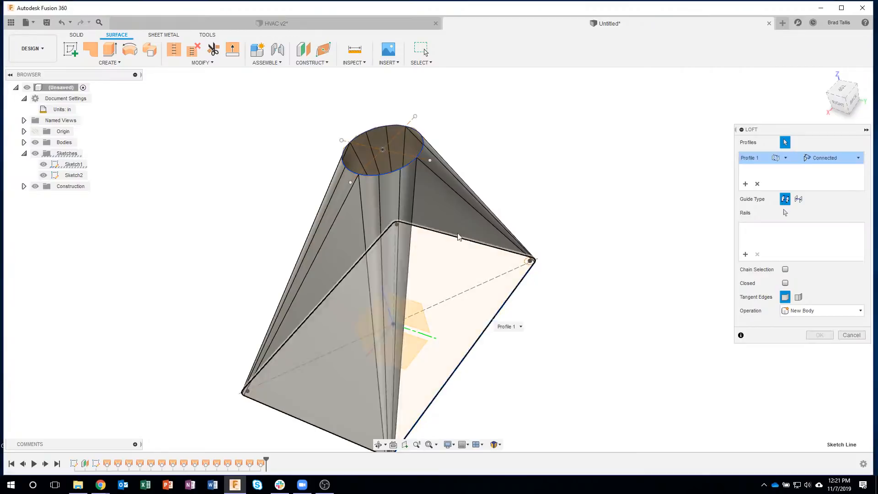
click(417, 158)
click(819, 336)
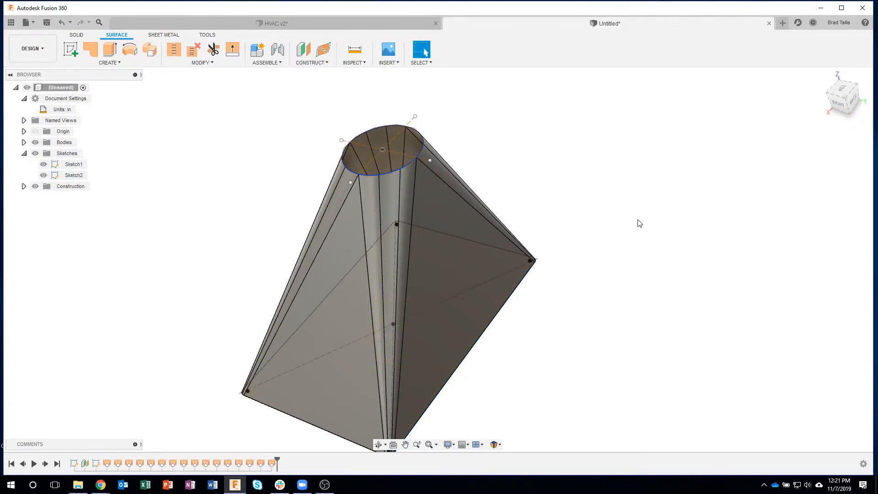
Step: Hide all sketches and list the individual surface bodies in the browser
mouse_move(638, 222)
shift+middle_down()
mouse_move(433, 192)
mouse_move(346, 225)
mouse_move(275, 215)
mouse_move(221, 193)
mouse_move(234, 184)
mouse_move(210, 181)
mouse_move(213, 192)
mouse_move(258, 198)
mouse_move(262, 188)
mouse_move(161, 143)
mouse_move(128, 141)
shift+middle_up()
click(35, 153)
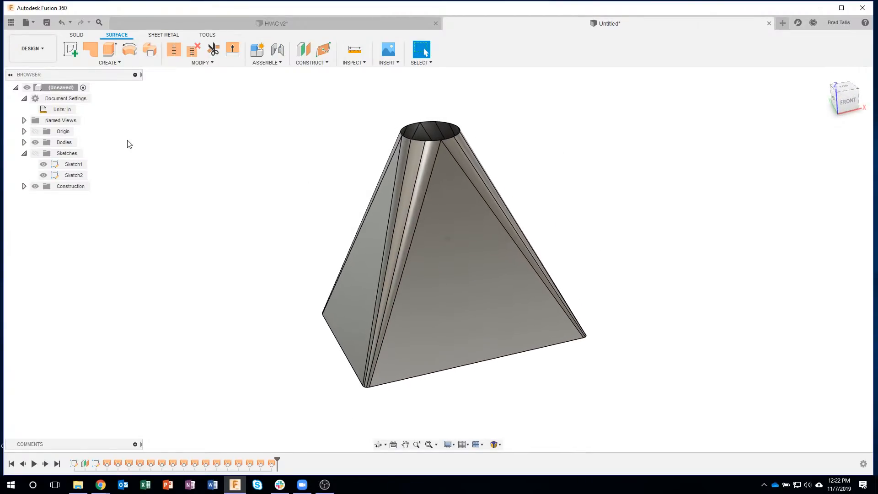
click(23, 143)
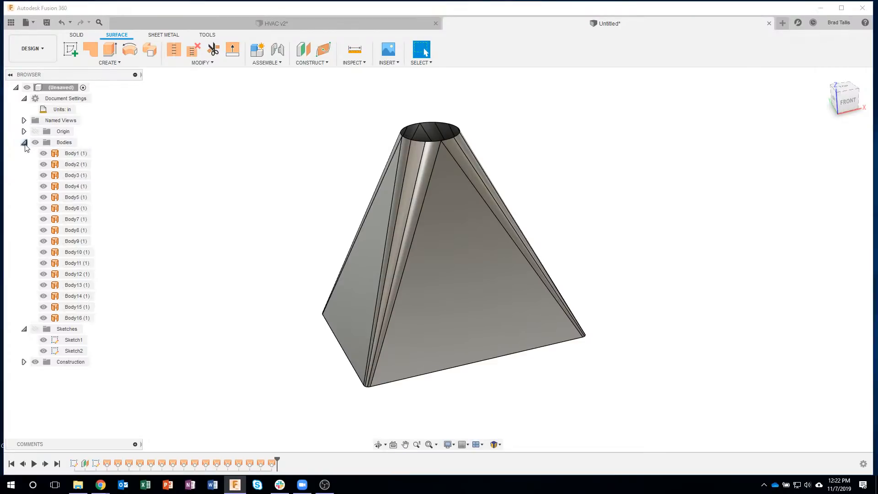
Step: Examine which surfaces of the transition Body1 and Body2 represent
click(71, 157)
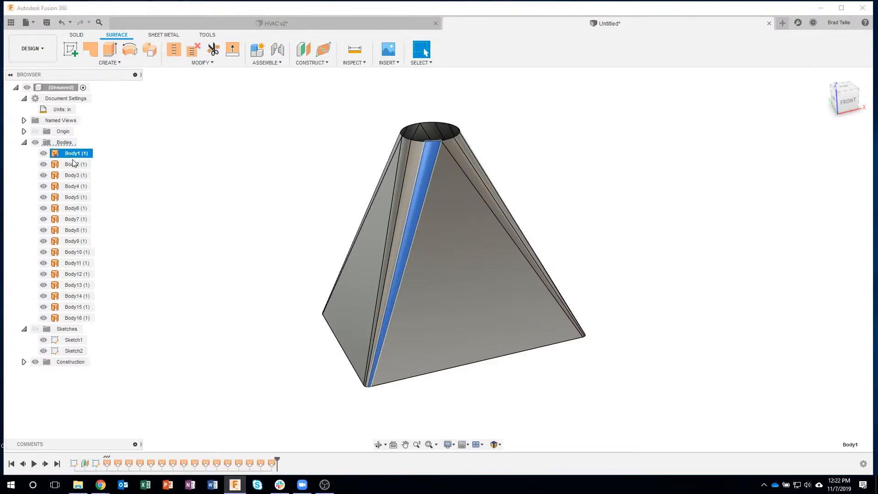
click(72, 165)
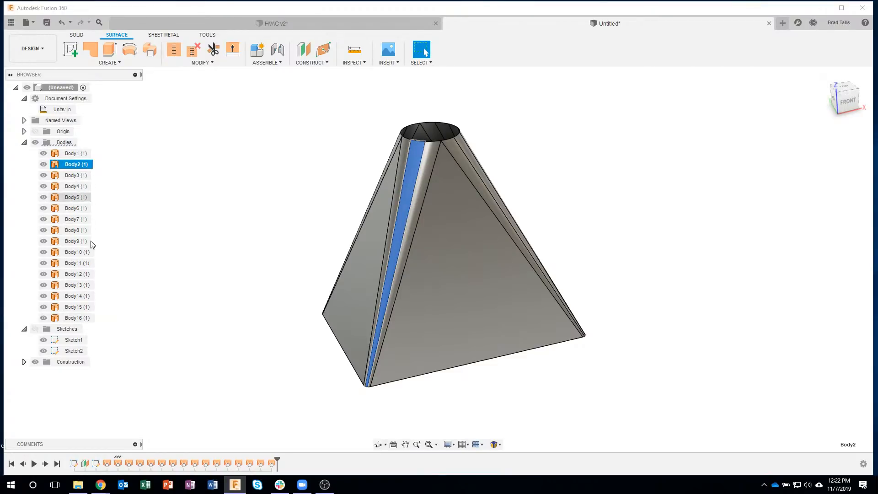
click(150, 278)
Step: Try stitching the front triangular surface to the adjacent corner strip on its left side, check the joined body, and undo the stitch
shift+middle_drag(172, 278, 191, 93)
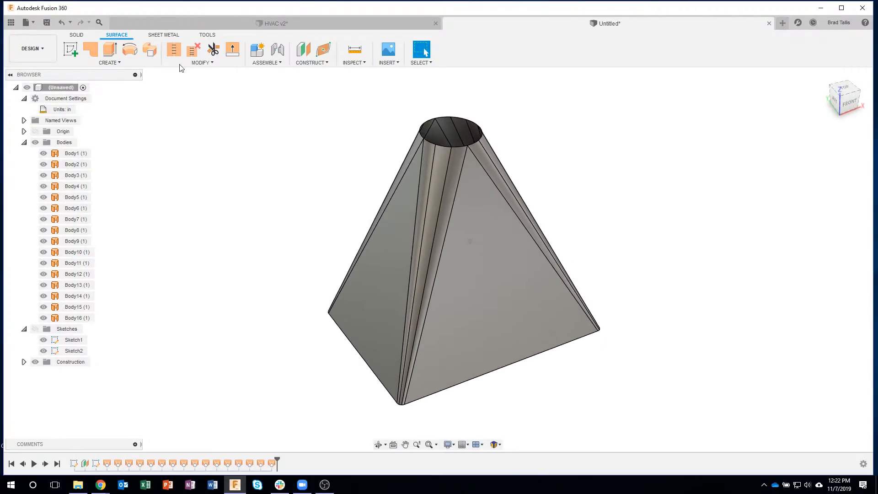
click(185, 62)
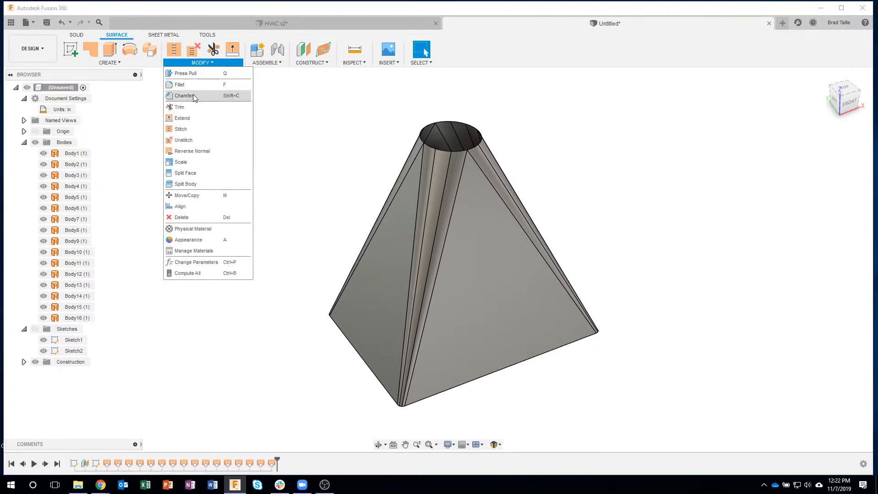
click(190, 129)
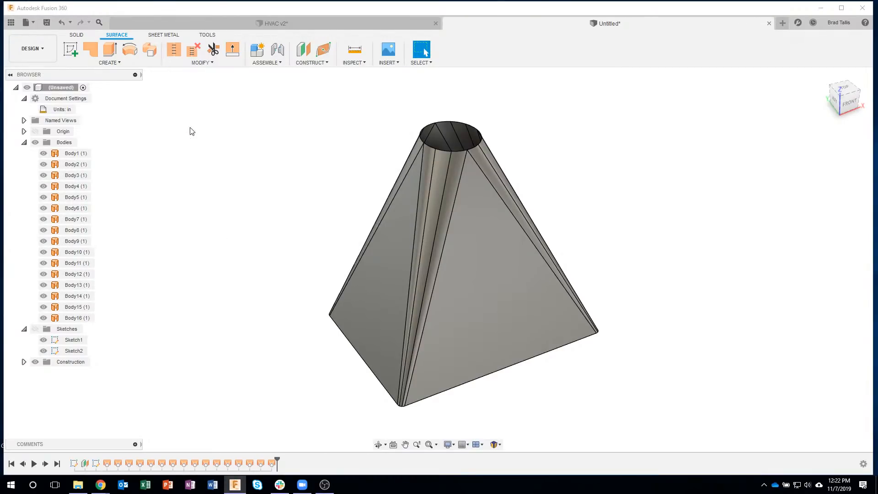
click(473, 228)
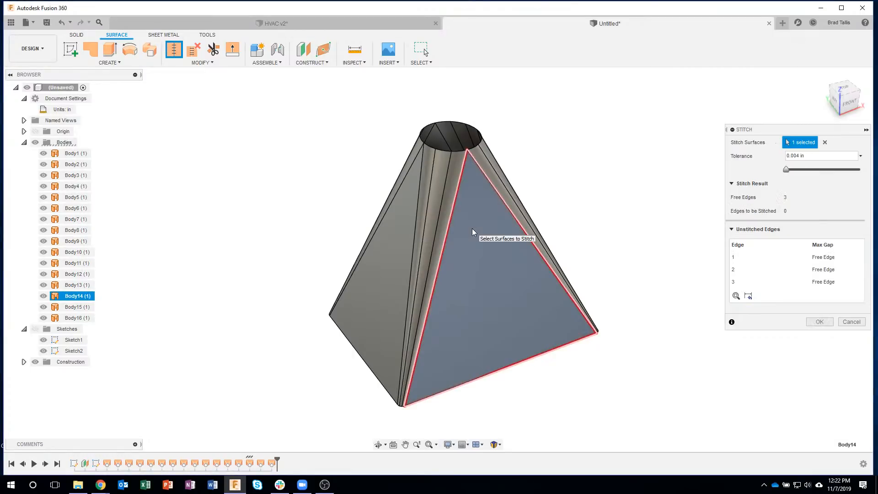
click(454, 174)
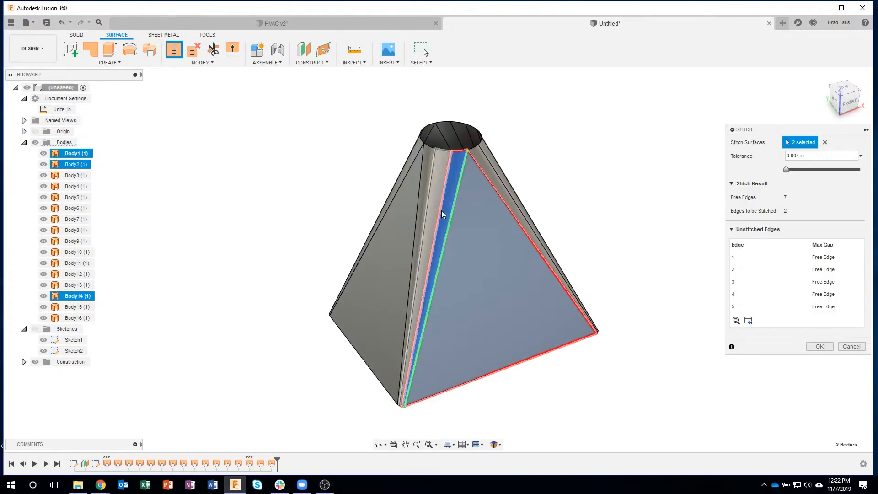
click(818, 346)
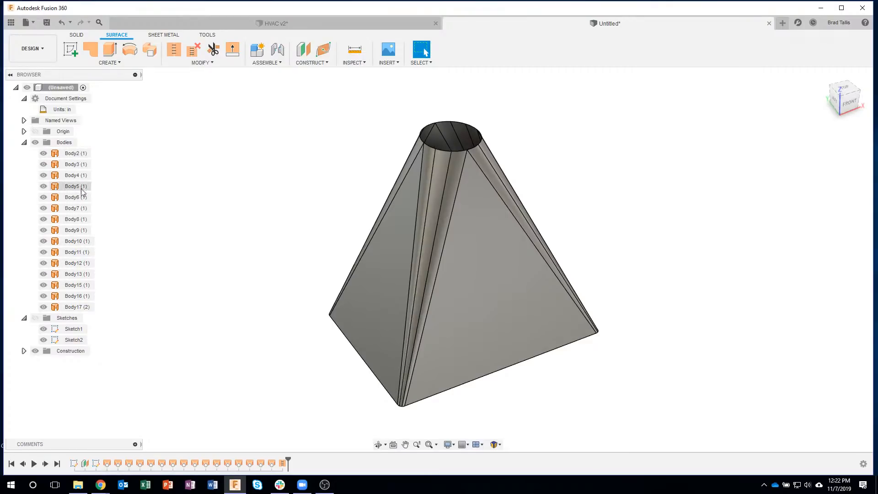
click(86, 306)
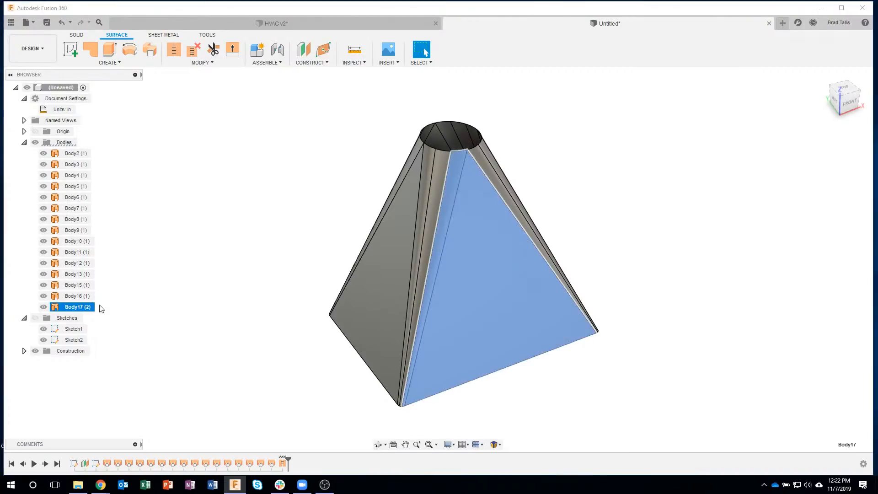
click(286, 153)
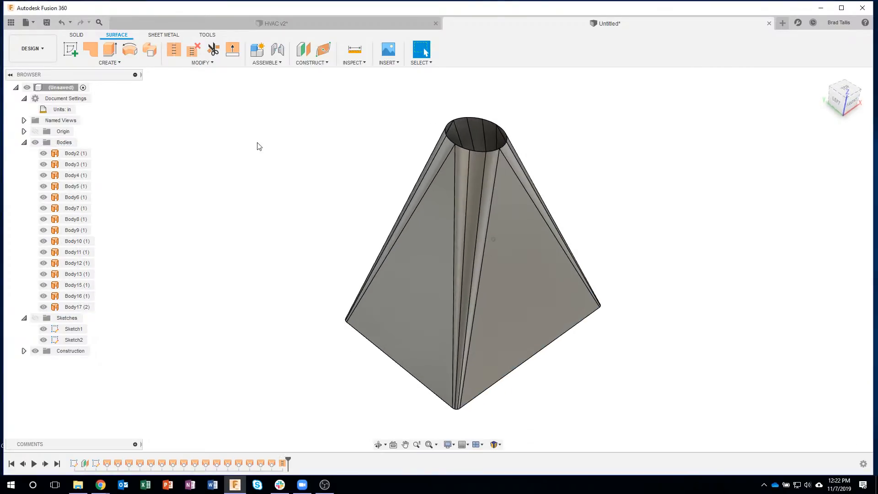
click(63, 23)
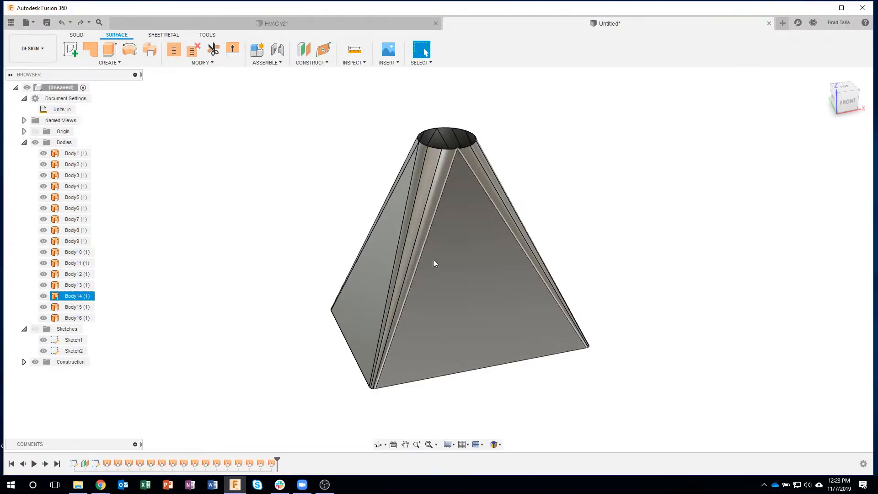
Step: Stitch all 16 surface bodies of the transition together with a 0.004 in tolerance
click(173, 49)
shift+middle_drag(584, 231, 582, 252)
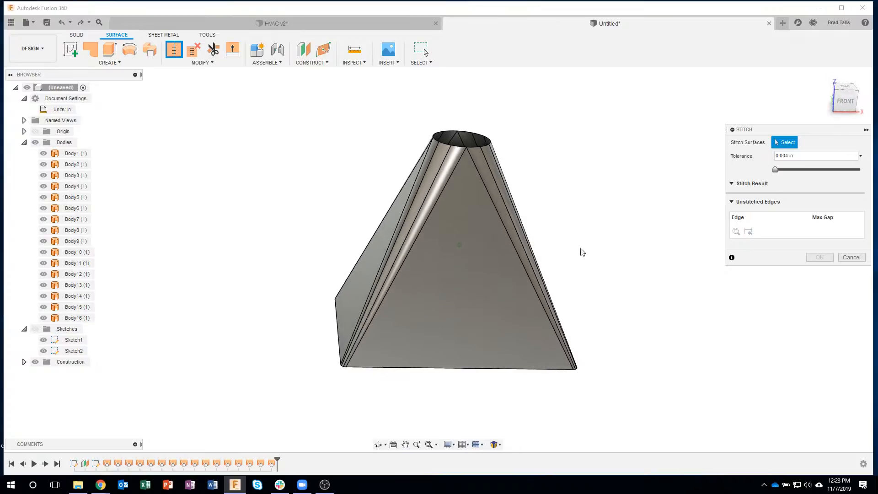
drag(585, 254, 763, 335)
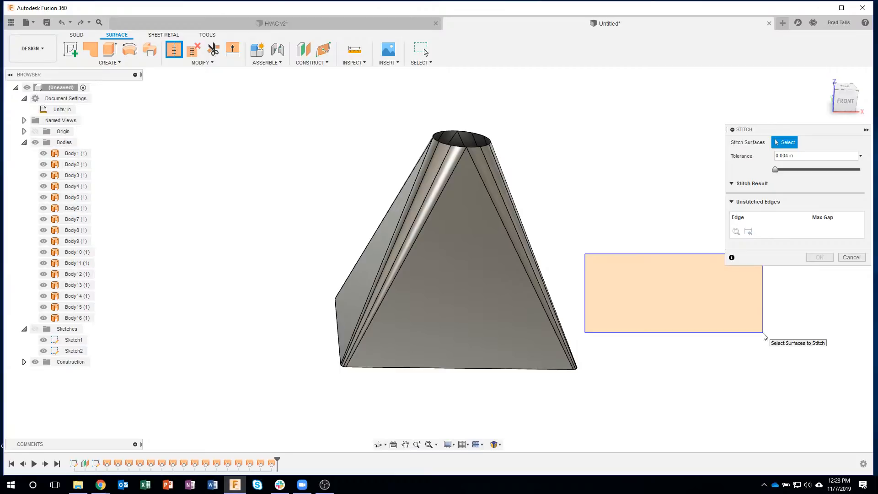
drag(763, 334, 339, 192)
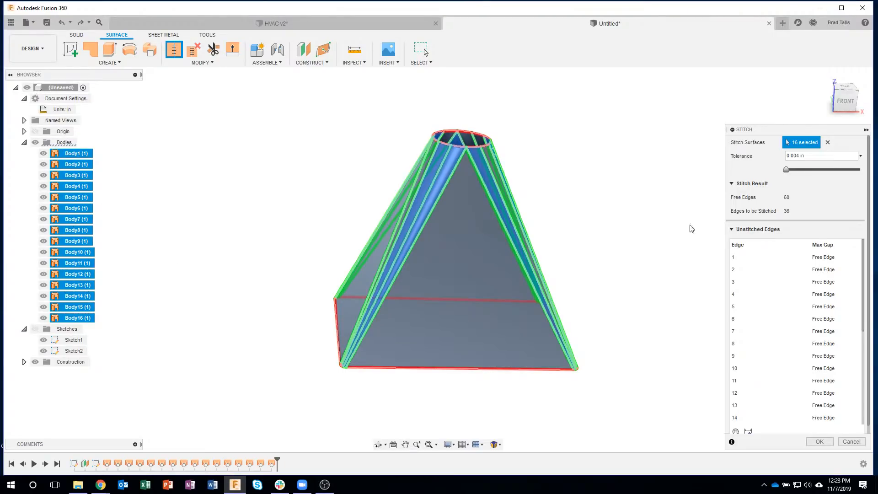
drag(792, 132, 771, 112)
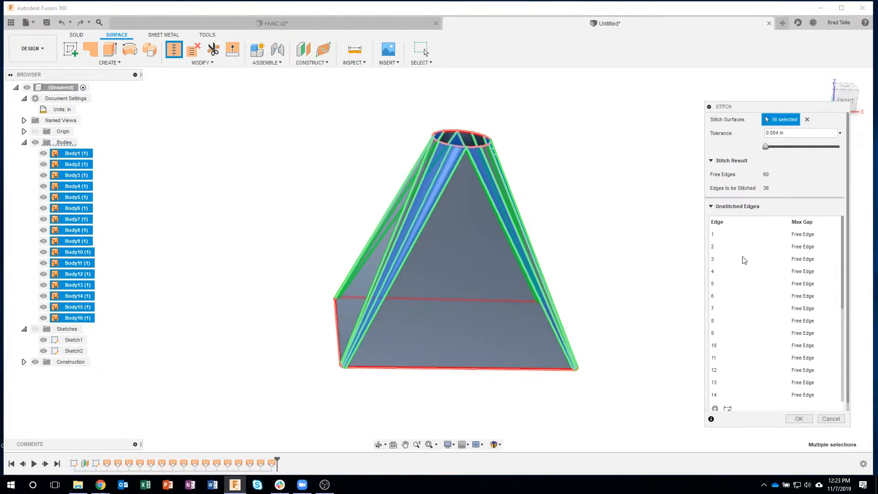
click(797, 419)
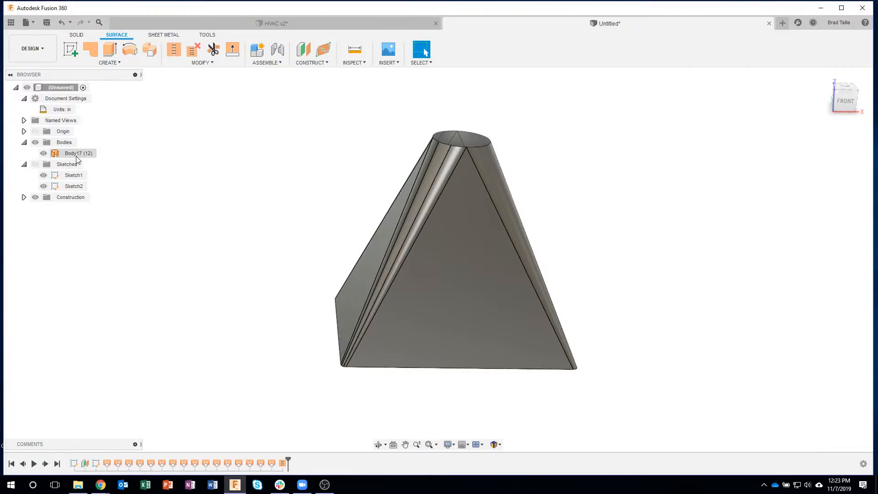
Step: Inspect the stitched transition body from several sides and undo the stitch
click(76, 154)
shift+middle_drag(160, 164, 467, 221)
click(259, 184)
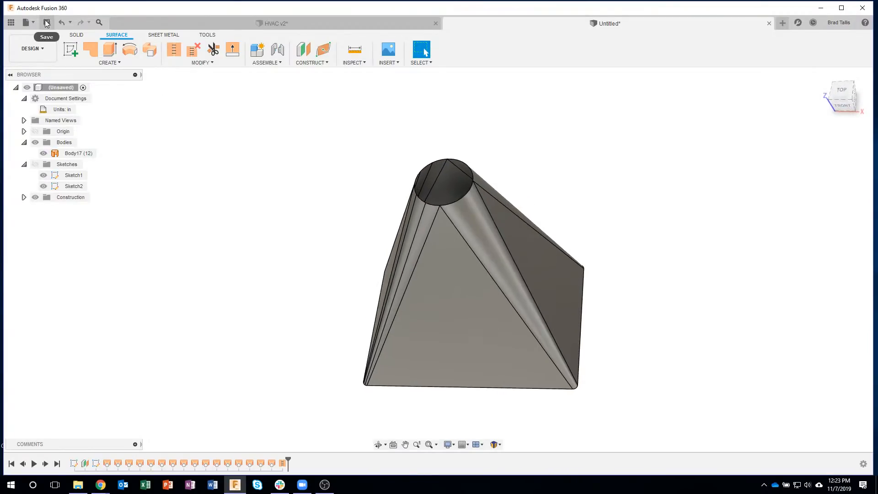
click(61, 22)
Step: Stitch the front triangular surface to the adjacent corner strip on its right side with a 0.004 in tolerance
shift+middle_drag(496, 218, 295, 160)
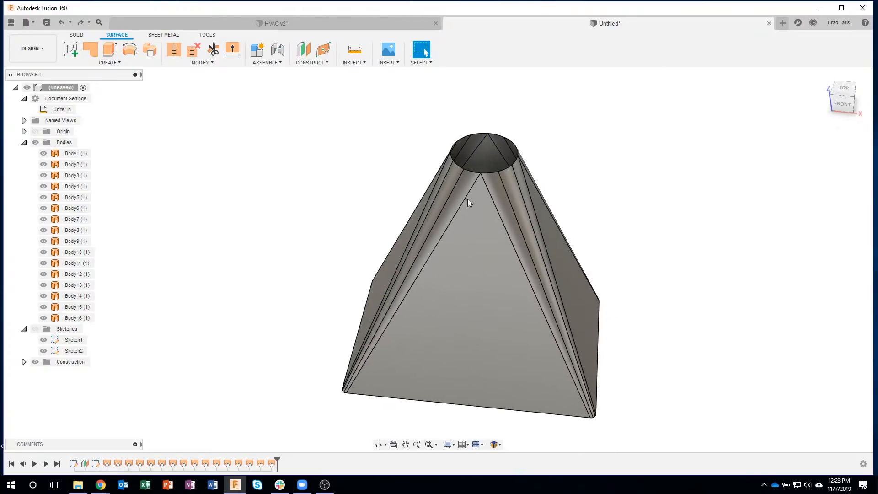
click(174, 49)
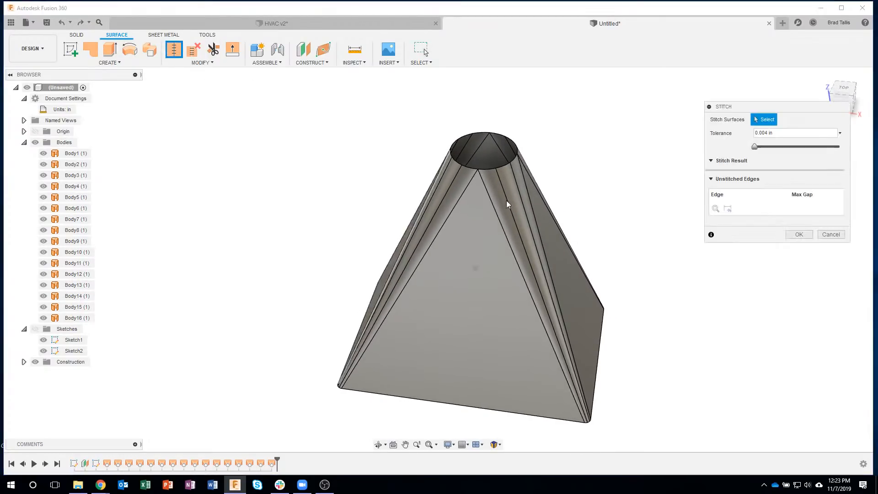
scroll(508, 199, up, 3)
click(457, 222)
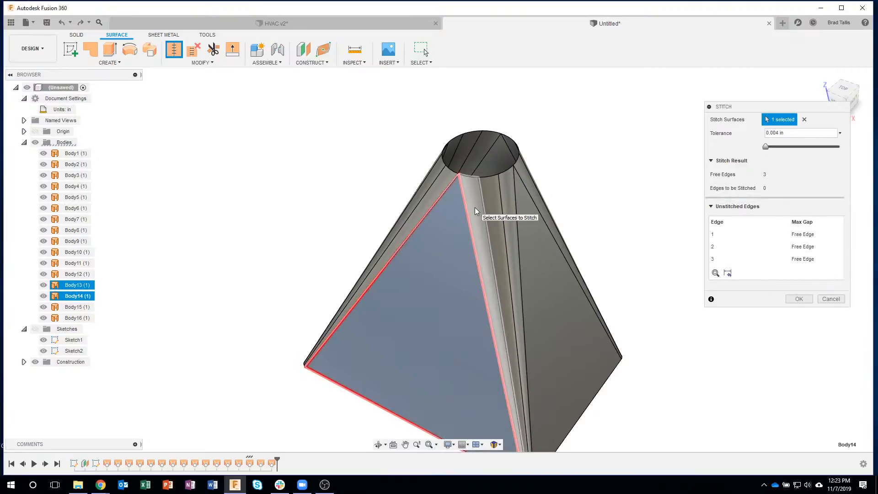
click(474, 211)
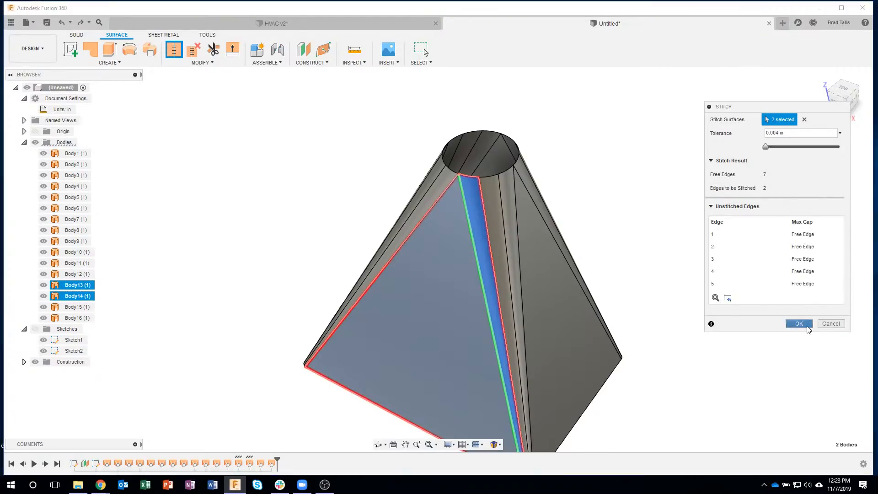
click(800, 324)
Step: Stitch the middle strip of the front right corner to the two-face body beside it with a 0.004 in tolerance
right_drag(745, 369, 728, 197)
click(473, 224)
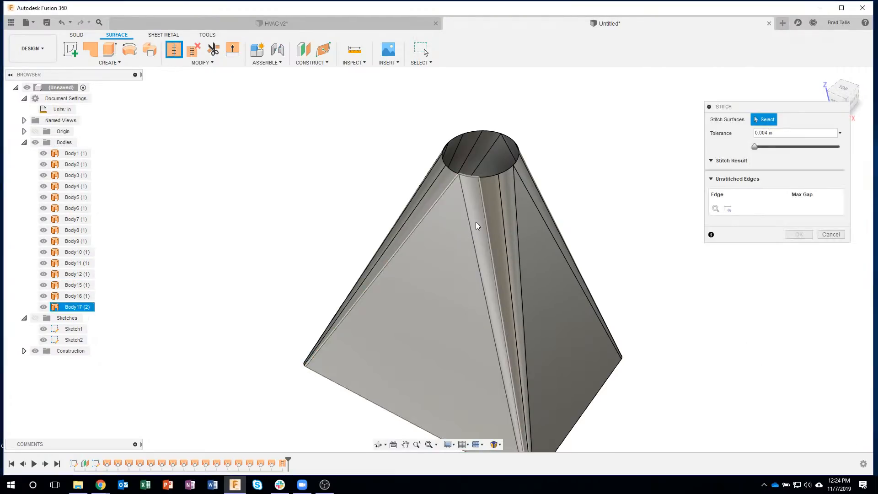
click(497, 212)
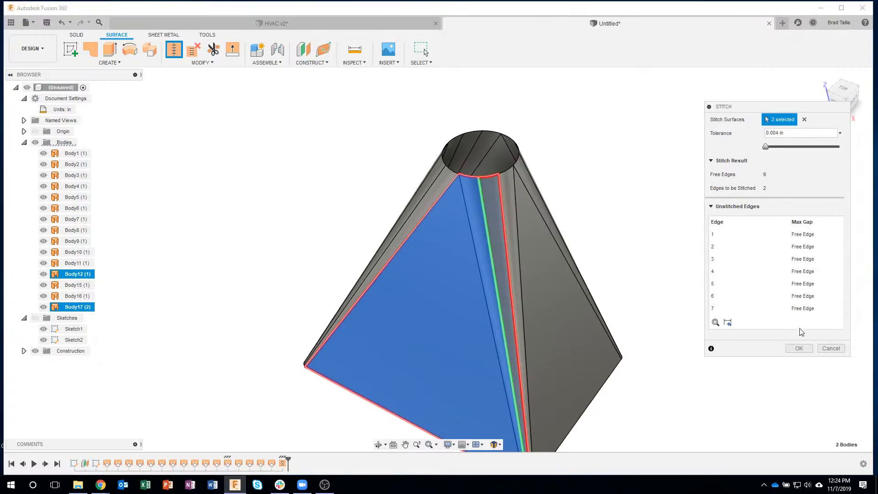
click(800, 348)
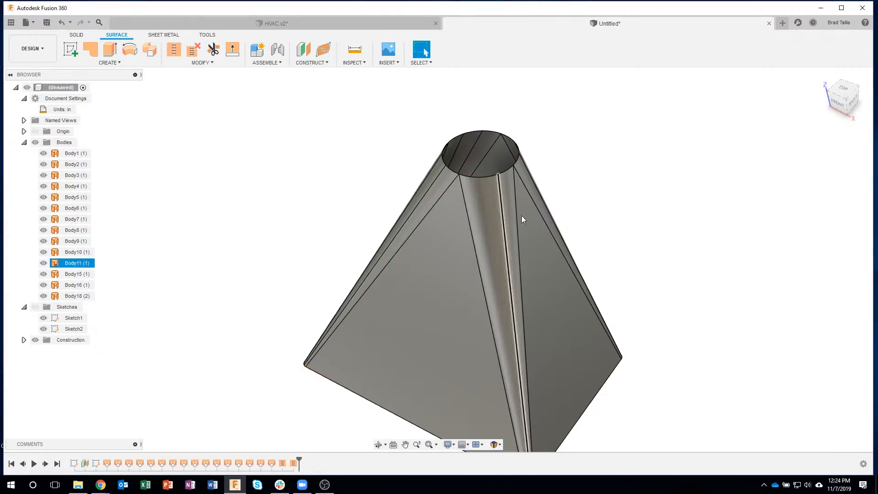
Step: Inspect the faces of the front right corner and undo the stitch of the middle strip
shift+middle_drag(517, 213, 319, 142)
click(319, 141)
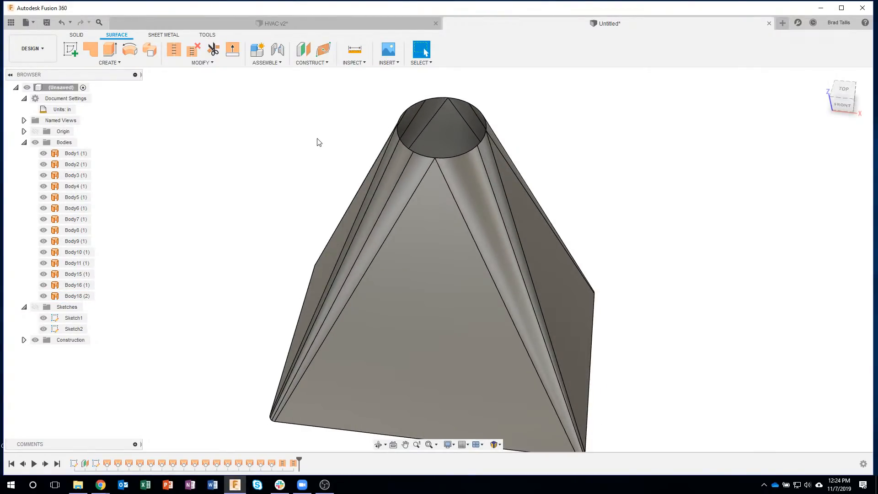
click(455, 206)
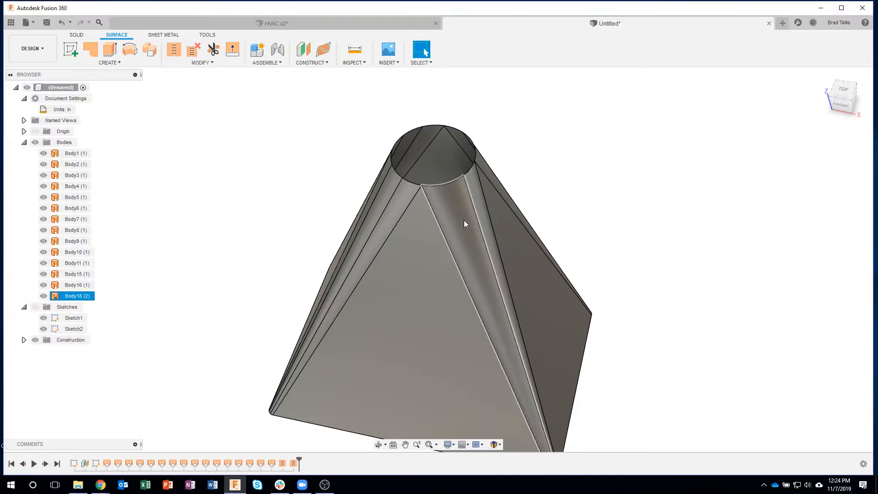
click(362, 141)
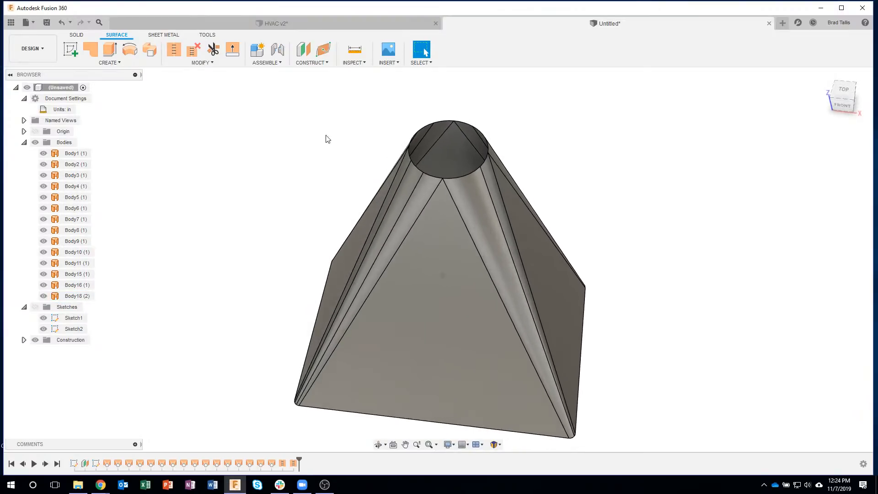
click(64, 24)
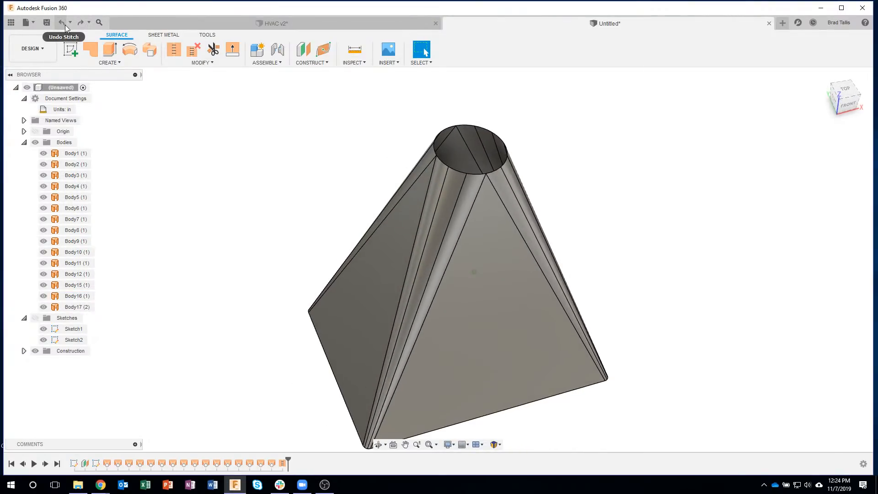
Step: Try stitching all 15 surface bodies with the tolerance reduced to 3.937E-07 in, and undo the stitch
click(172, 49)
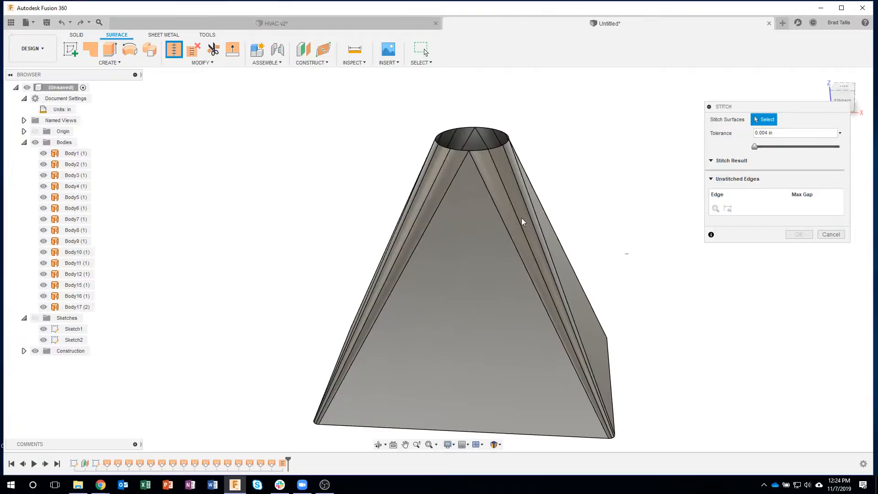
drag(628, 254, 347, 188)
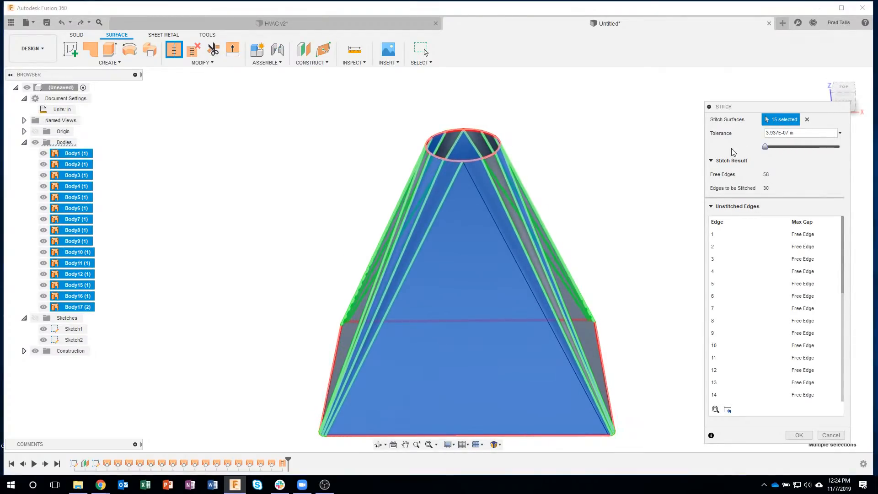
click(797, 435)
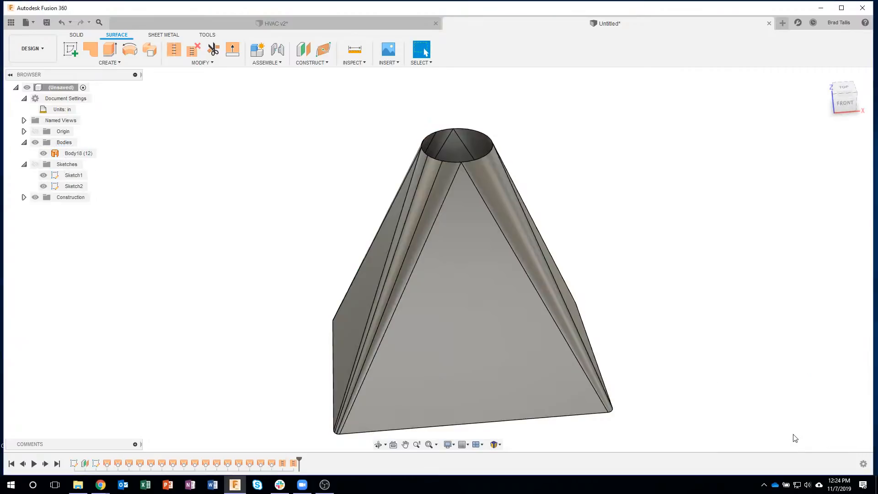
click(63, 23)
Step: Try stitching all 15 surface bodies with the tolerance raised to 0.048 in, inspect the corners, and undo the stitch
click(174, 49)
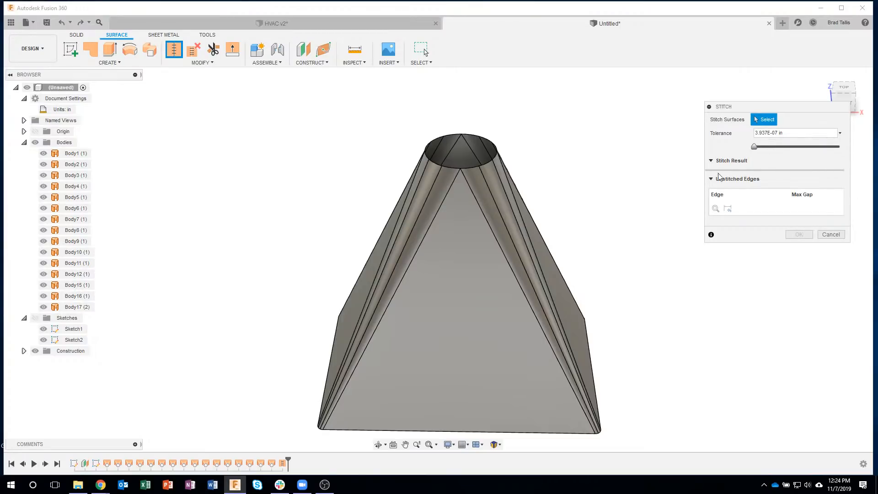
drag(588, 245, 313, 191)
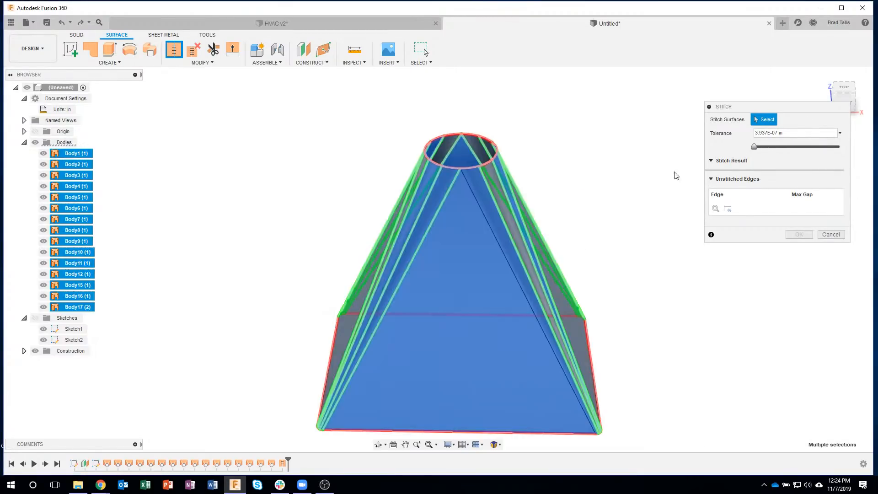
drag(767, 147, 775, 147)
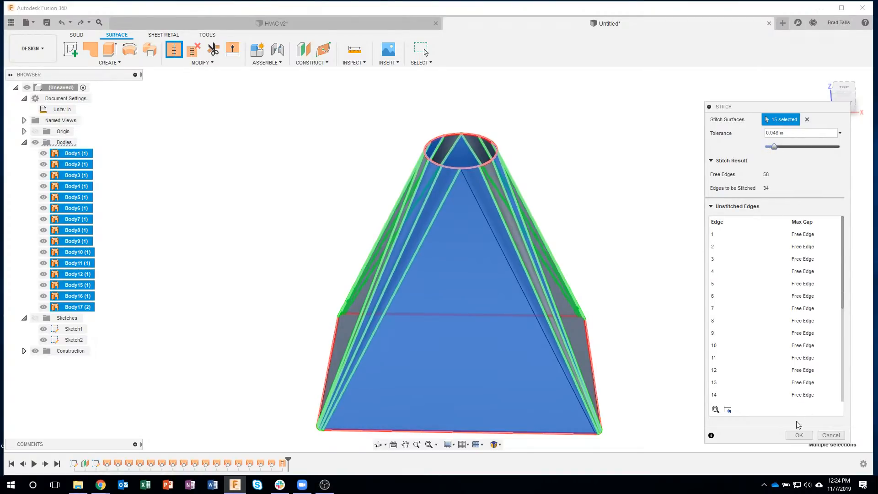
click(798, 434)
shift+middle_drag(559, 172, 626, 196)
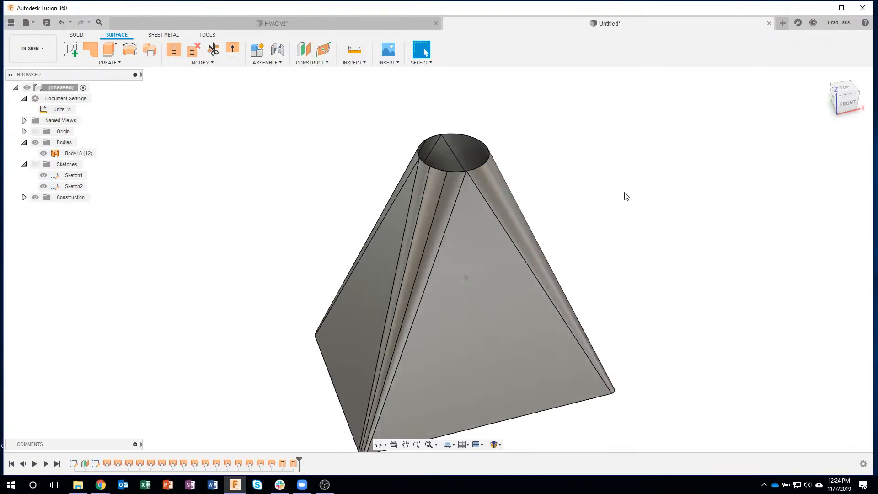
click(61, 23)
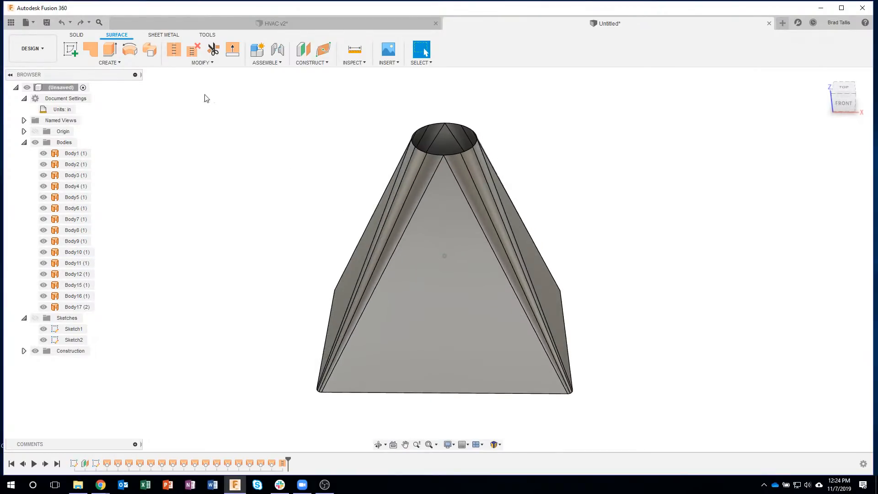
Step: Stitch all 15 surface bodies into one body with a 0.021 in tolerance and inspect the seams around the round opening
click(174, 51)
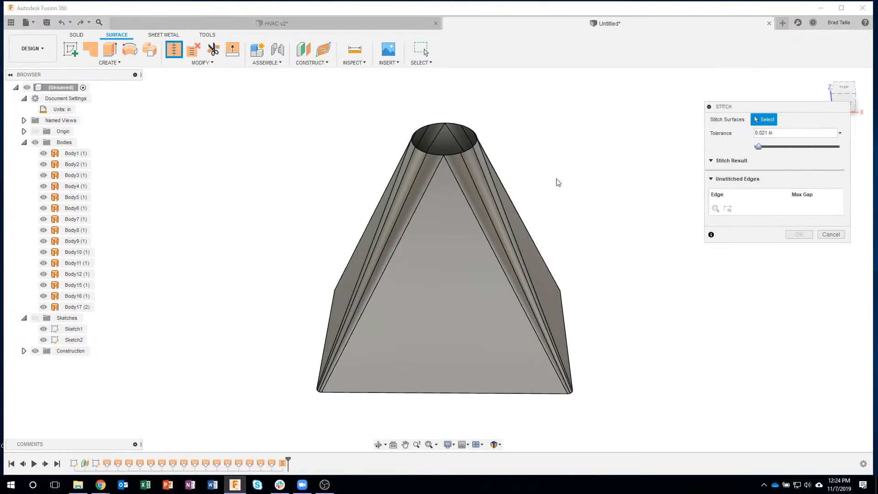
drag(585, 242, 330, 180)
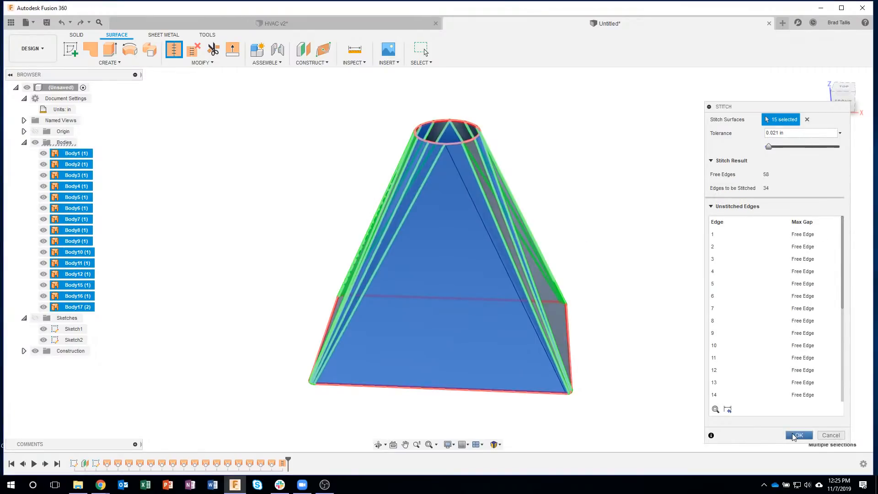
click(794, 434)
shift+middle_drag(548, 168, 515, 203)
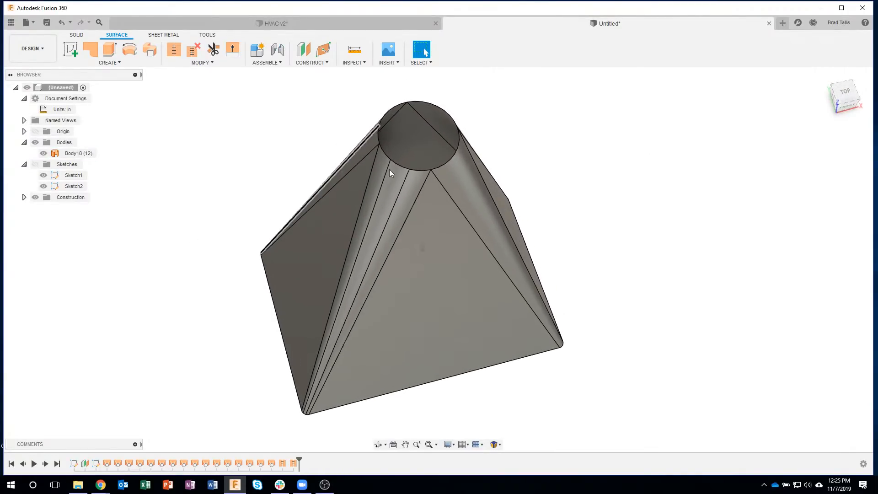
scroll(446, 171, up, 8)
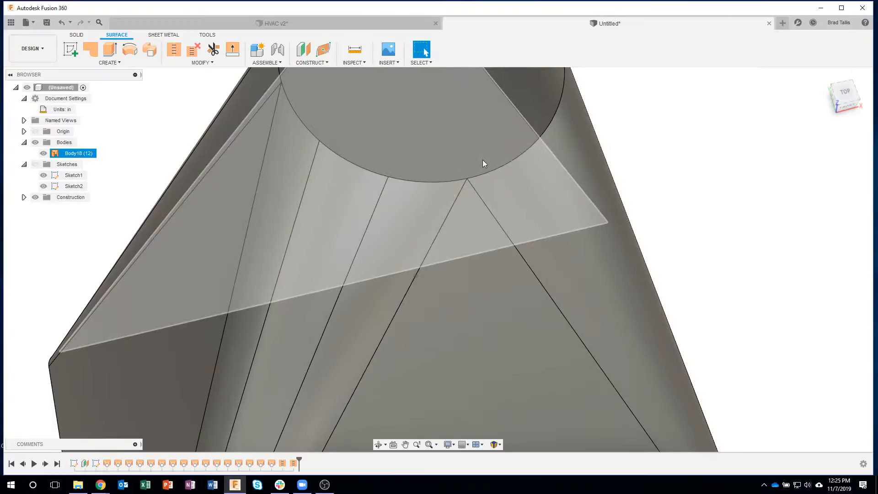
scroll(502, 194, down, 6)
shift+middle_drag(590, 157, 151, 158)
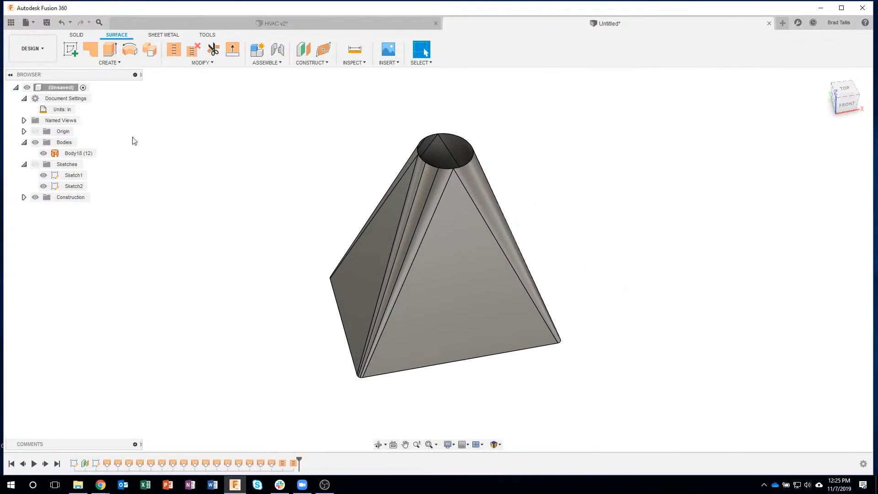
click(75, 154)
click(163, 155)
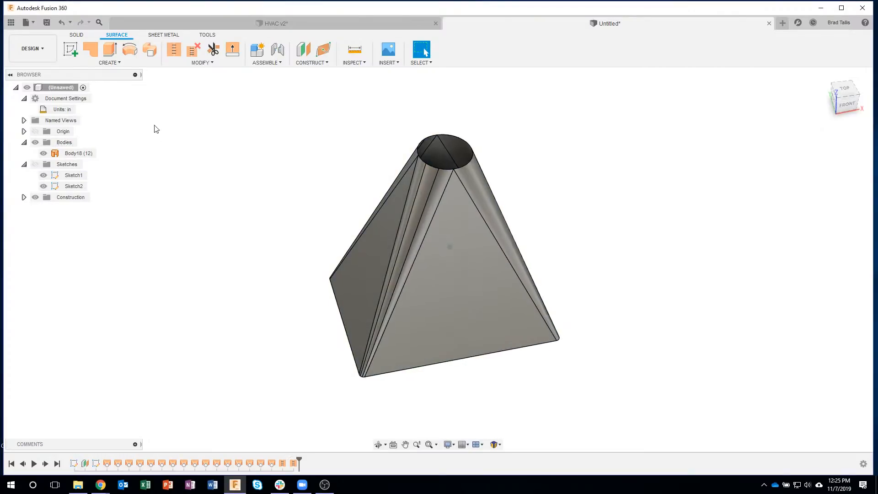
Step: Start a one-sided Thicken on the chained faces of the stitched transition and pull the thickness outward to about 0.218 in
click(122, 64)
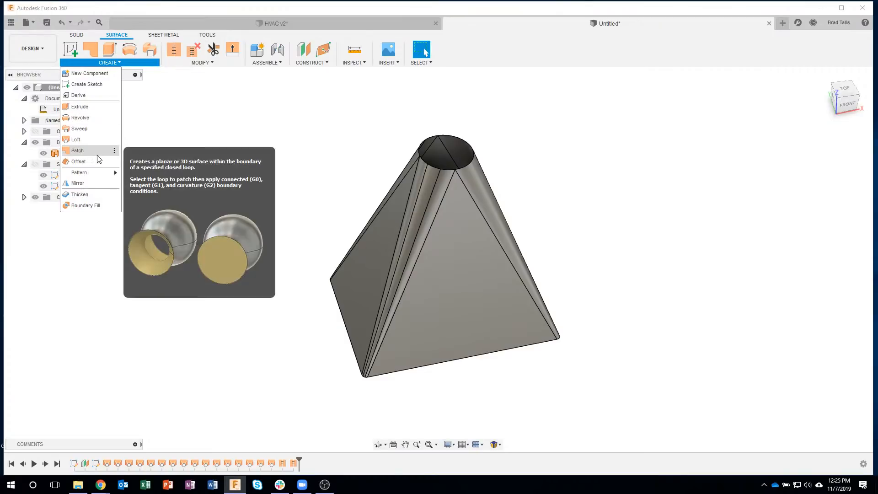
click(97, 196)
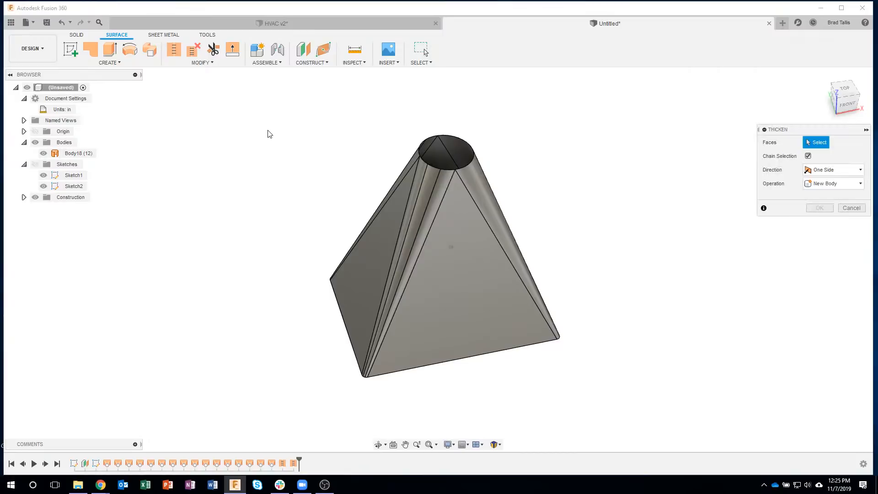
click(451, 228)
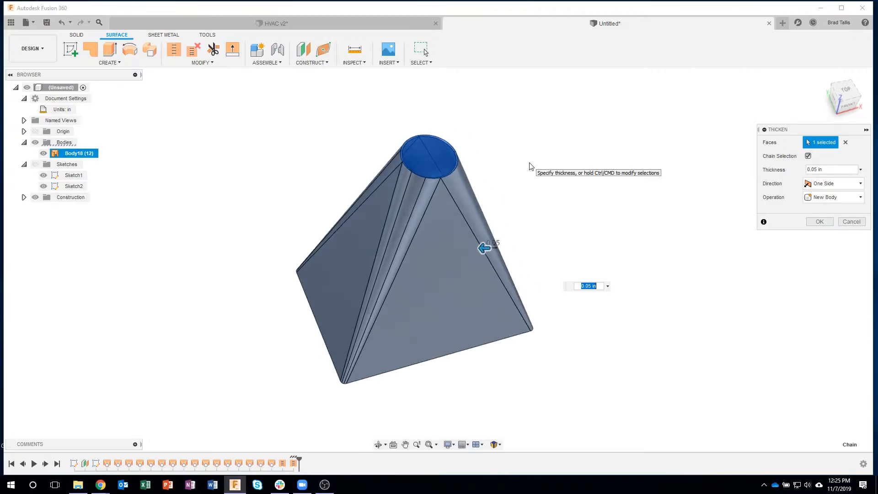
drag(471, 265, 470, 264)
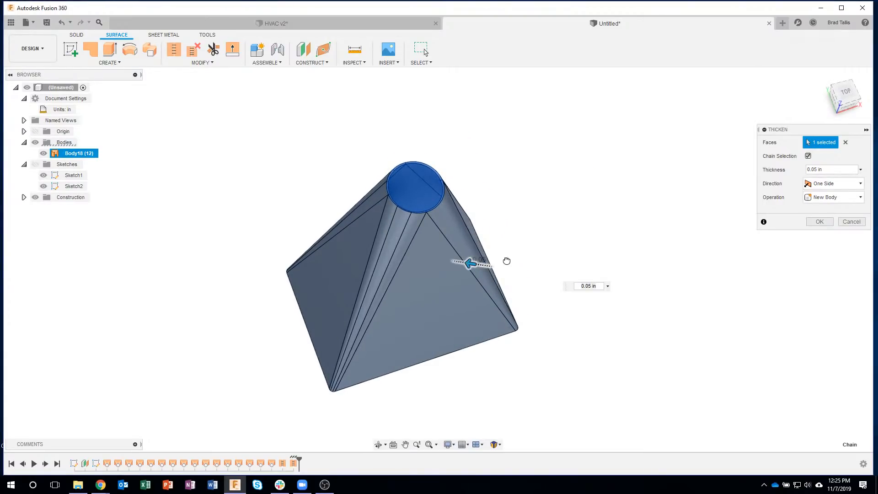
drag(507, 261, 507, 261)
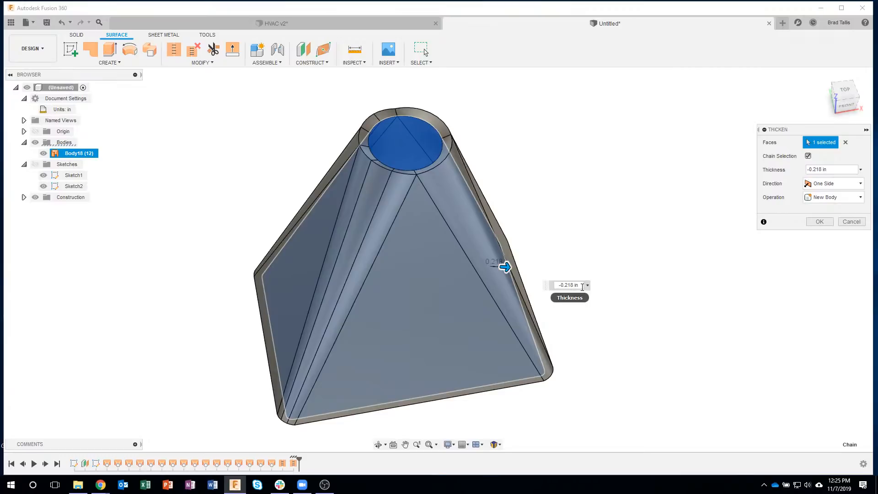
Step: Set the thickness to -0.05 in so the wall grows outward, and create the thickened transition as a new body
click(582, 286)
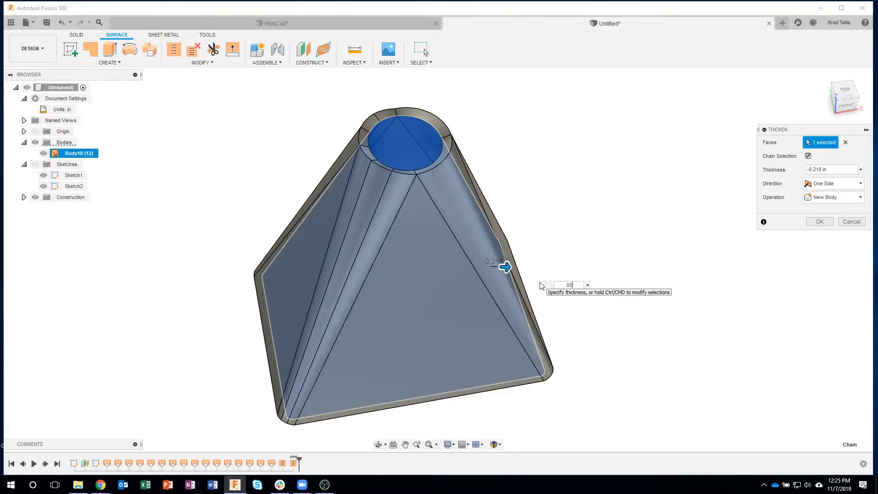
text(.05)
key(Return)
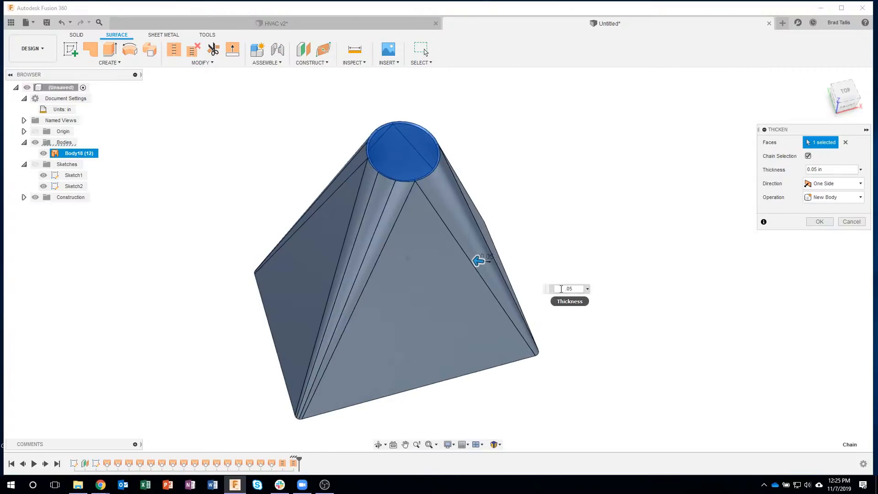
text(-)
key(Return)
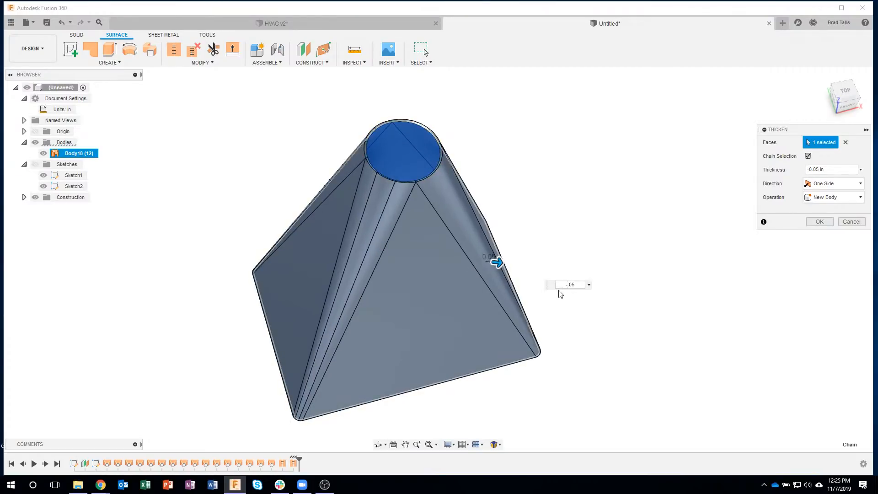
shift+middle_drag(458, 276, 485, 359)
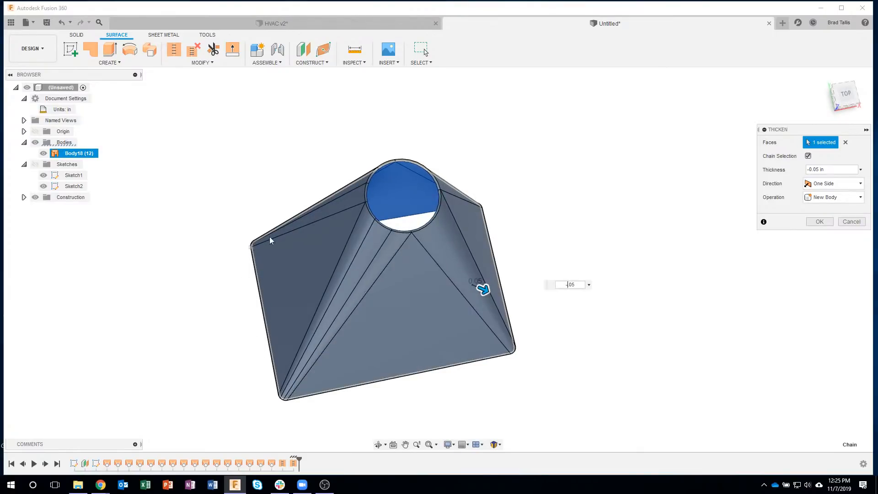
shift+middle_drag(405, 211, 417, 178)
shift+middle_drag(473, 230, 547, 198)
shift+middle_drag(575, 171, 598, 183)
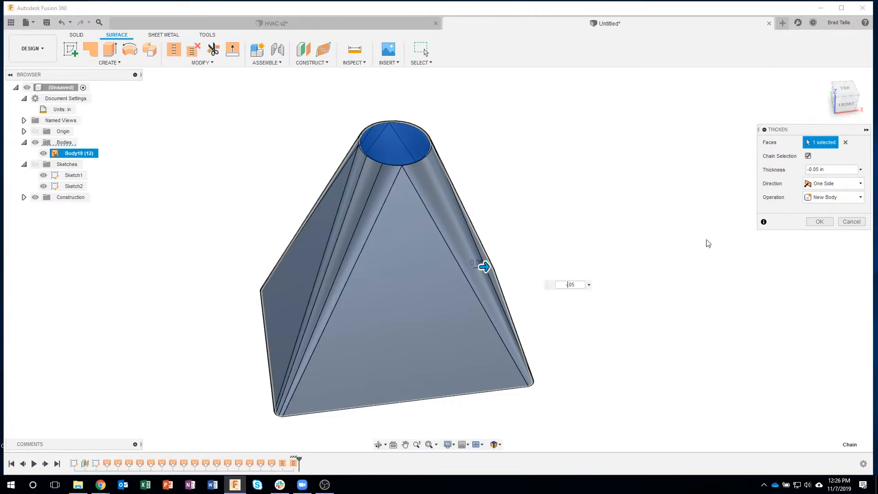
click(813, 222)
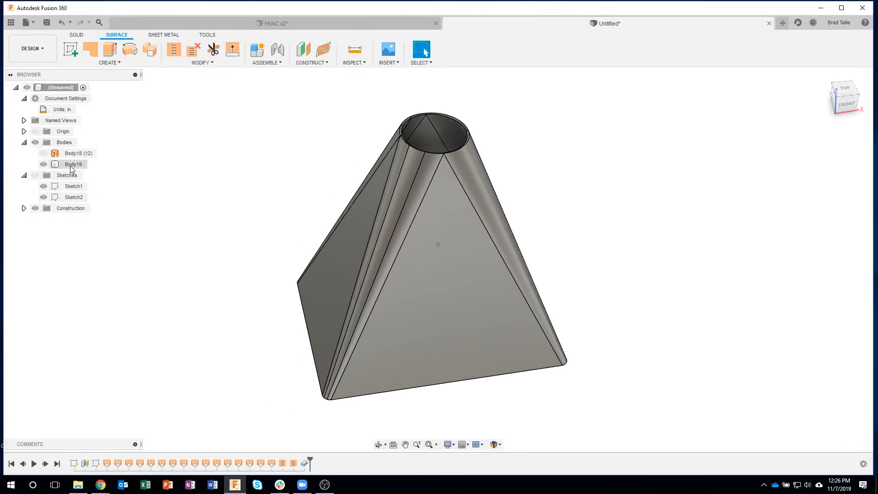
Step: Compare the thickened solid with the stitched surface body by switching their visibility, leaving only the solid shown
click(71, 165)
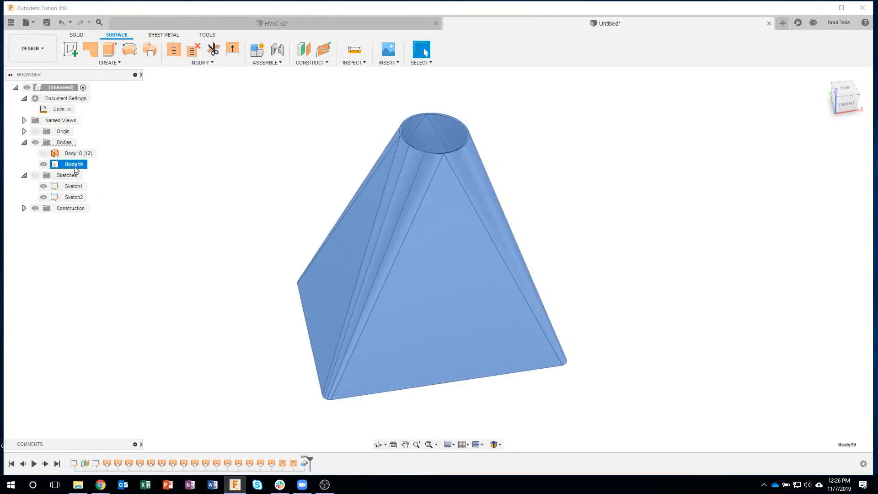
click(146, 236)
mouse_move(147, 256)
shift+middle_down()
mouse_move(153, 273)
mouse_move(139, 259)
shift+middle_up()
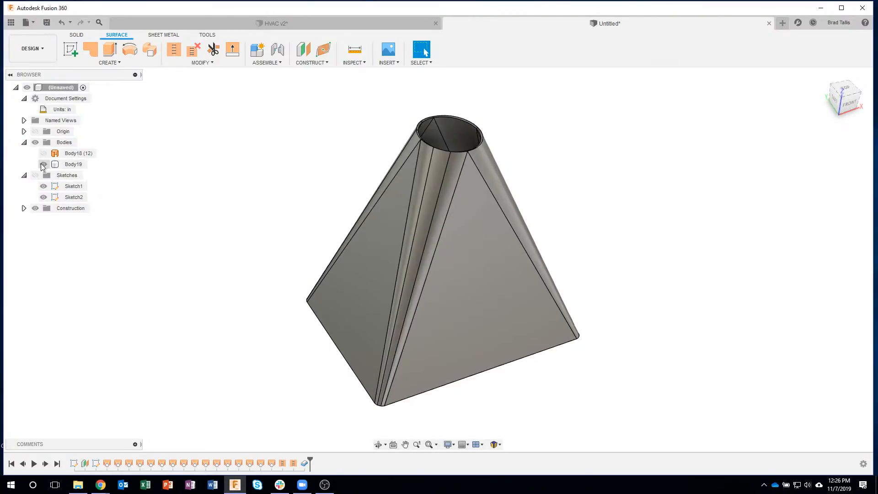
click(44, 163)
click(44, 153)
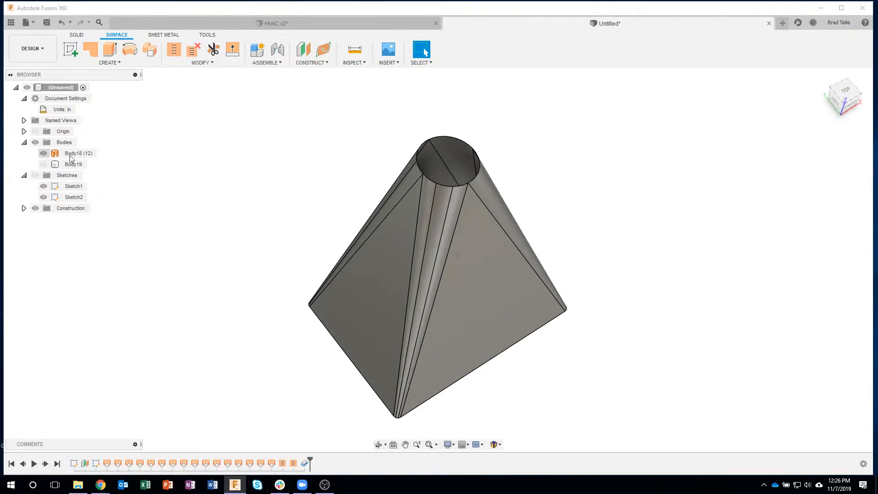
click(44, 153)
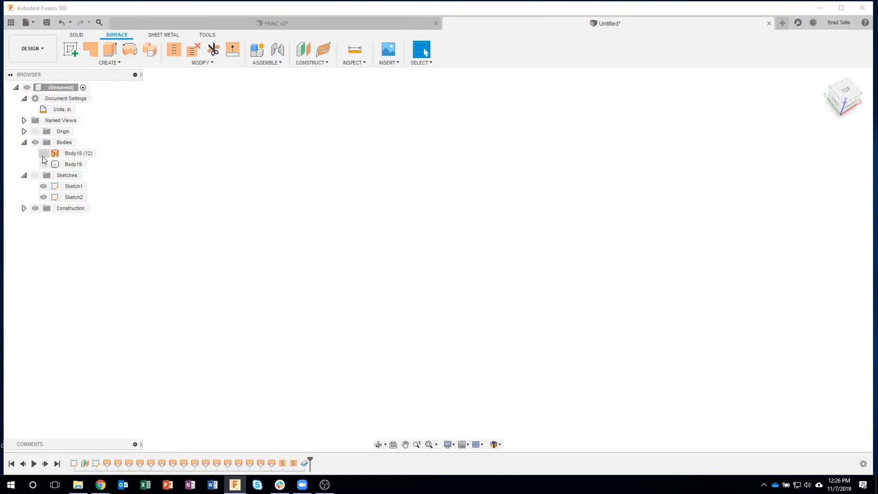
click(44, 164)
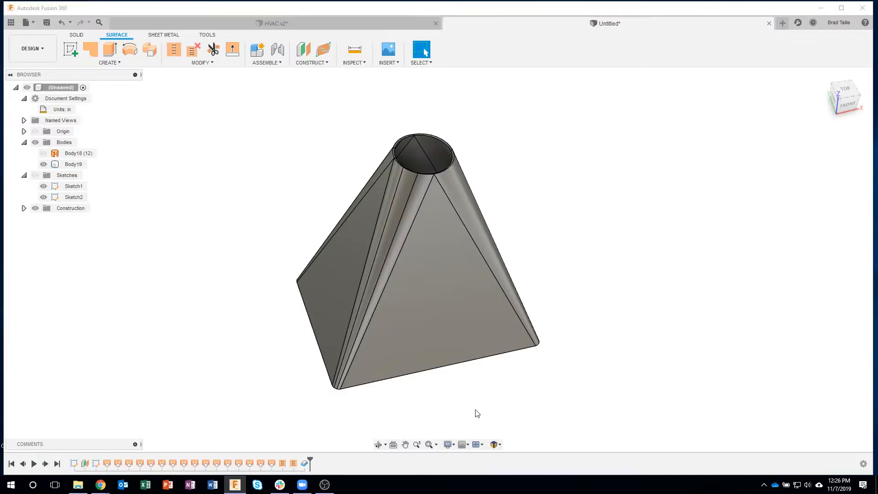
Step: Start a new sketch on the front origin plane through the transition
click(77, 37)
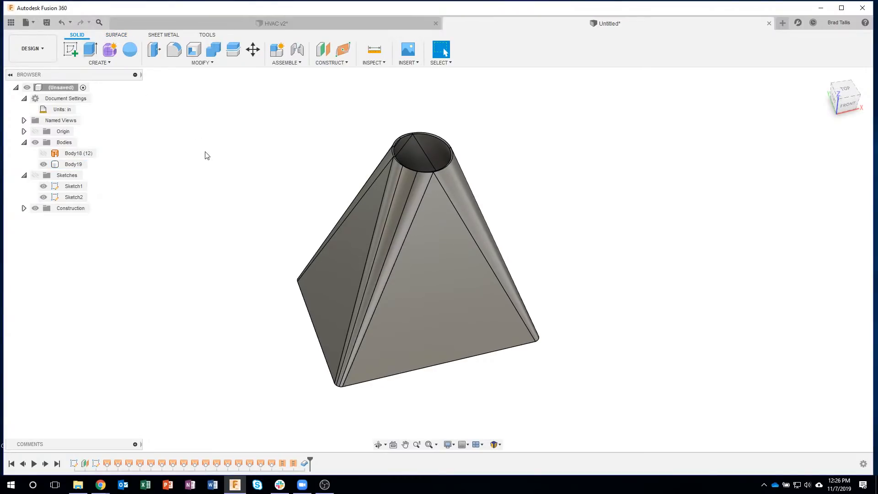
click(70, 49)
click(440, 283)
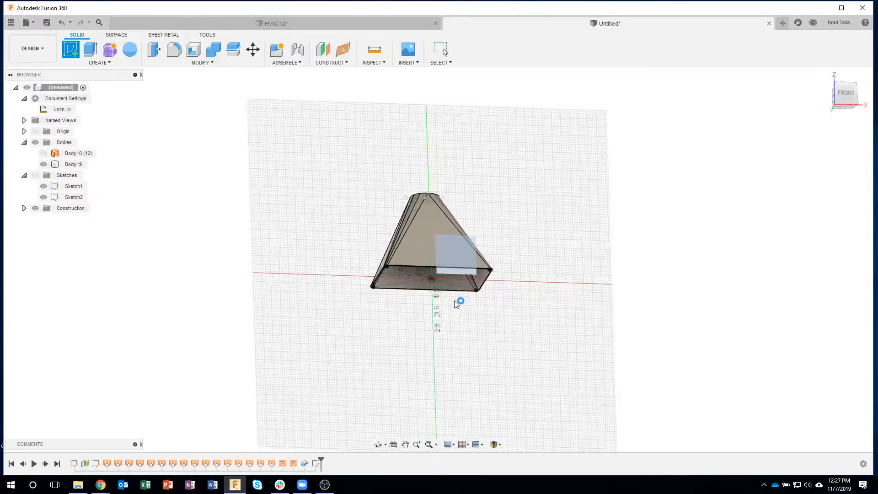
scroll(476, 209, up, 5)
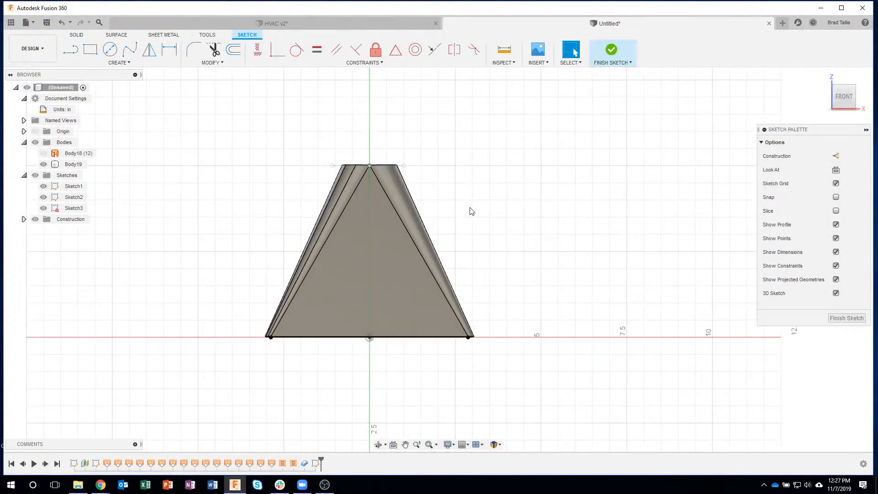
Step: Try a narrow vertical two-point rectangle spanning the transition's full height and undo it
click(91, 49)
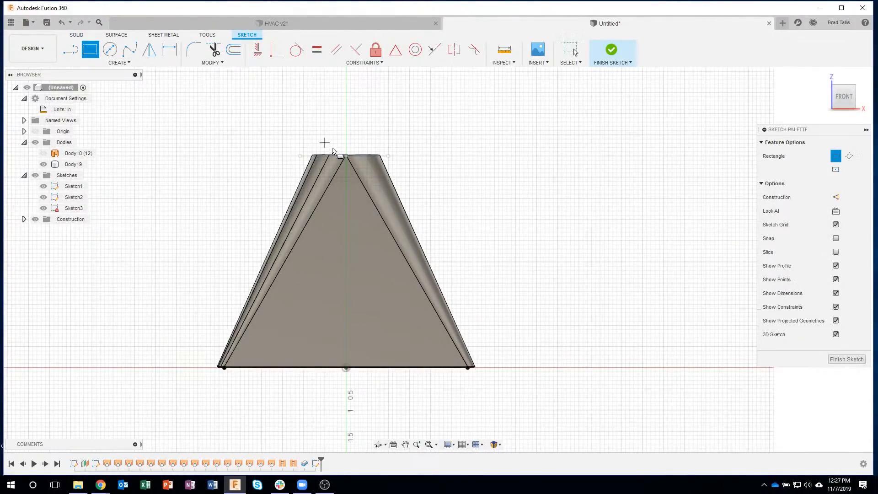
click(336, 134)
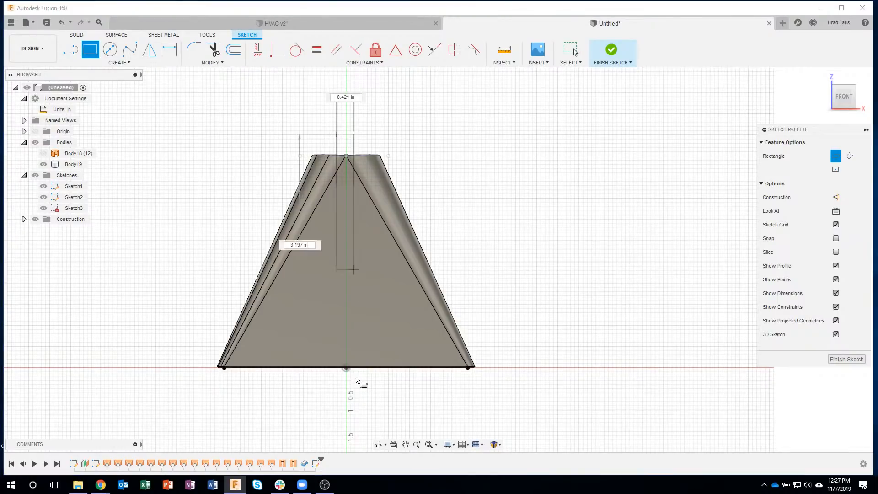
click(358, 389)
scroll(357, 96, up, 1)
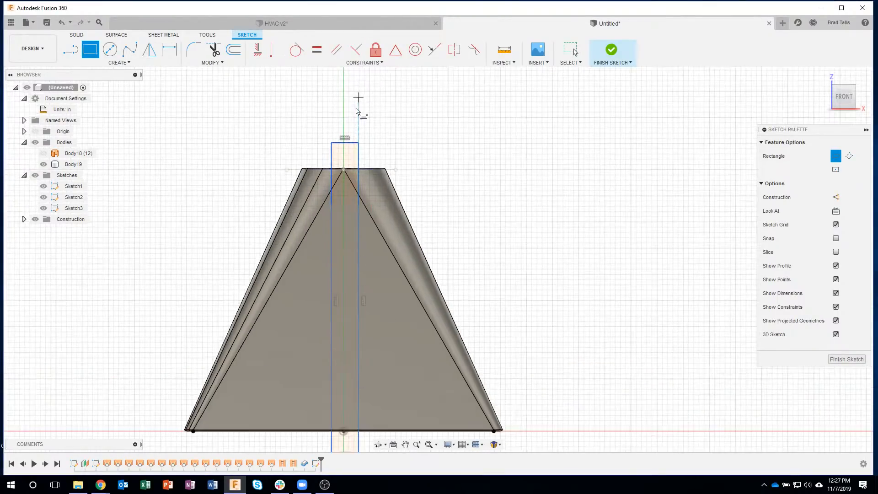
key(Escape)
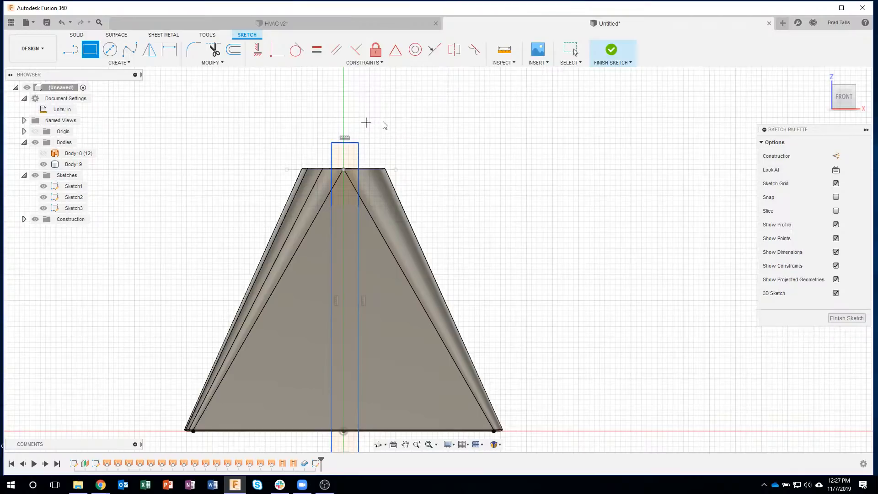
key(ctrl+z)
Step: Sketch a vertical rectangle 0.05 in wide and about 5.8 in tall near the centreline, extending past both ends of the transition
key(r)
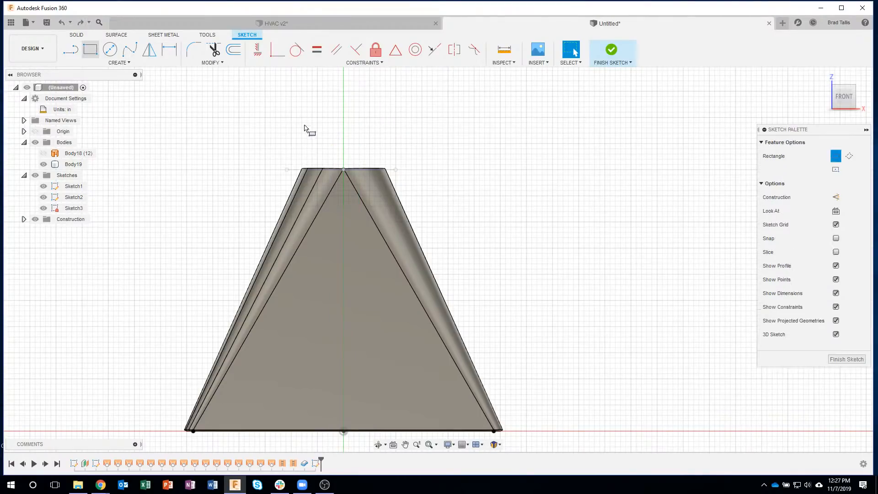
scroll(309, 131, down, 1)
click(332, 144)
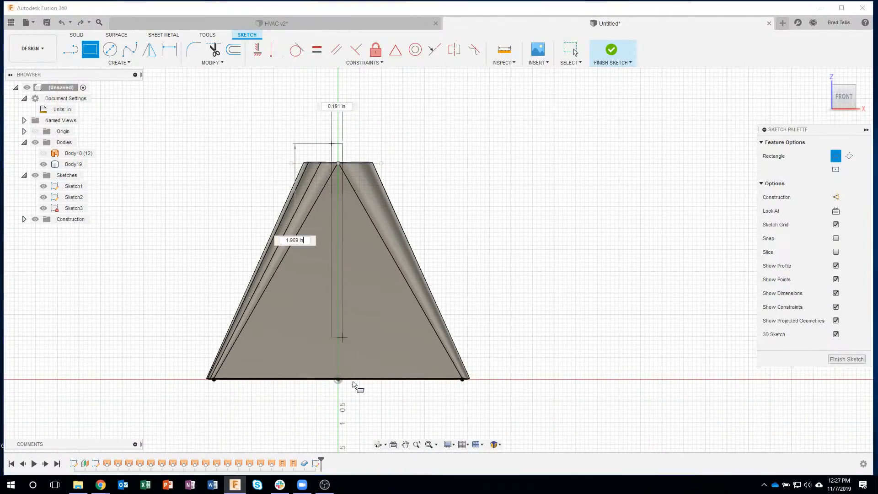
key(Tab)
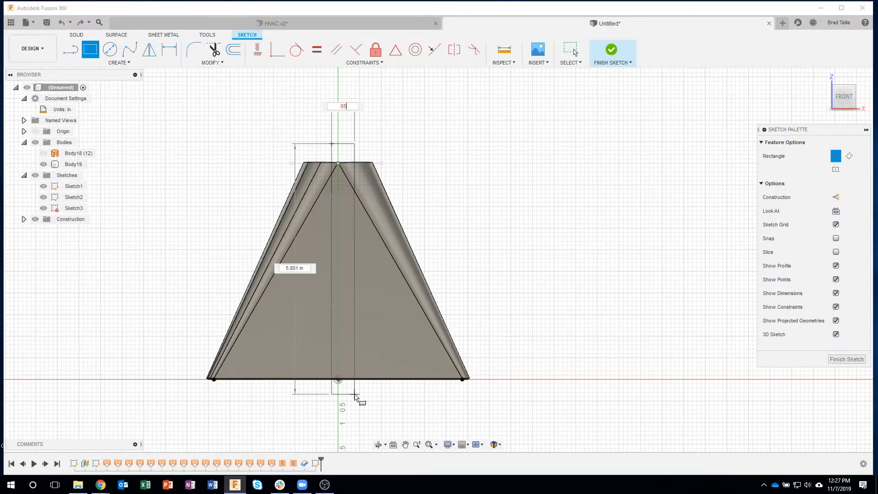
text(.05)
key(Tab)
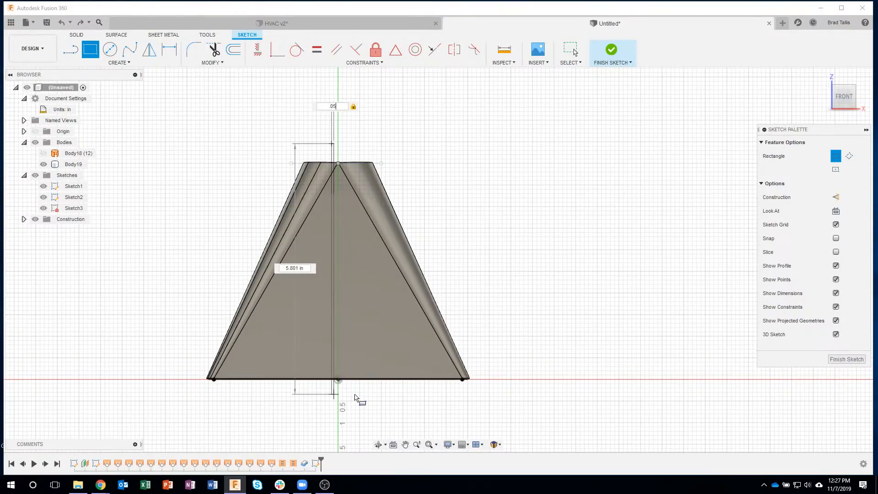
click(357, 397)
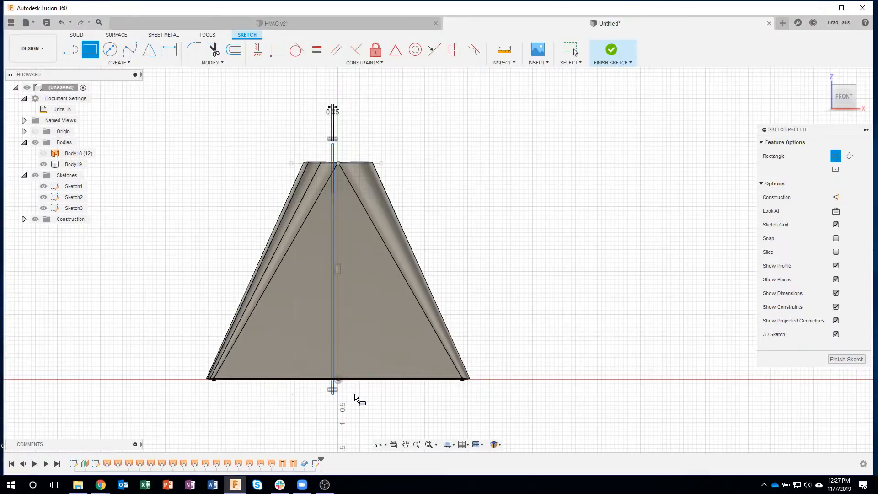
scroll(341, 151, up, 3)
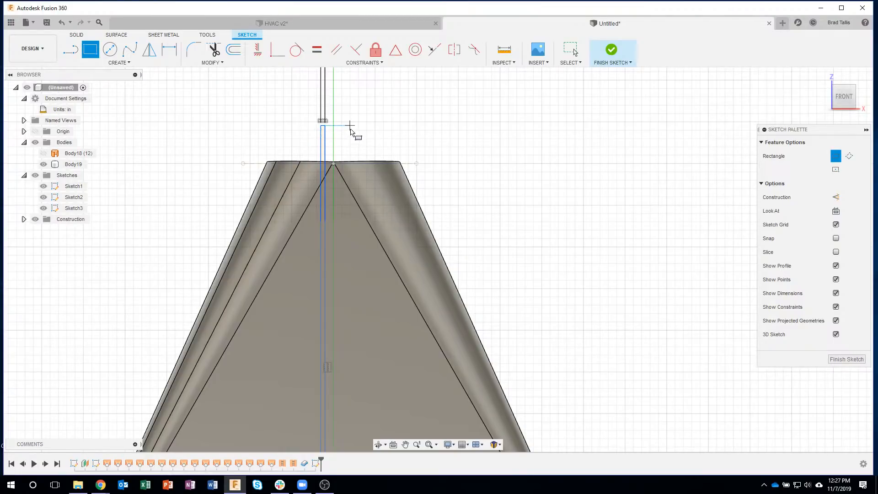
Step: Apply a midpoint constraint between the slit rectangle's short bottom edge and the origin, then finish the sketch
scroll(379, 234, down, 2)
scroll(380, 234, down, 2)
scroll(379, 291, up, 3)
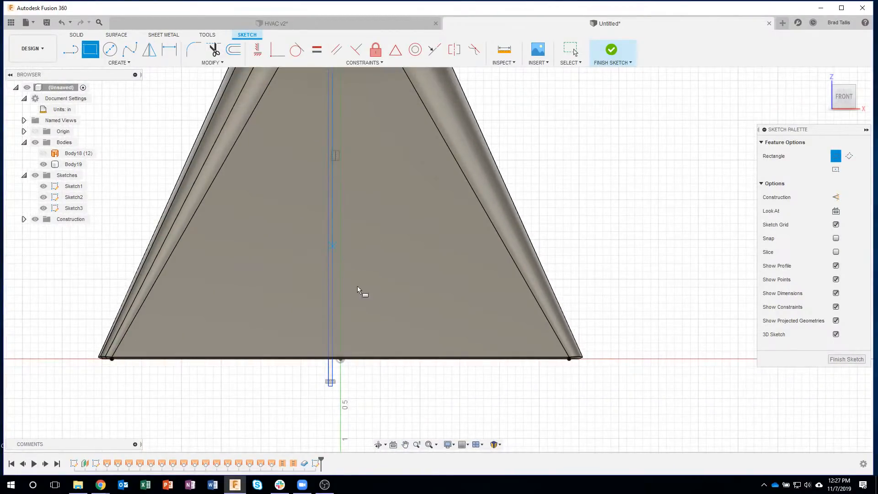
scroll(366, 377, up, 3)
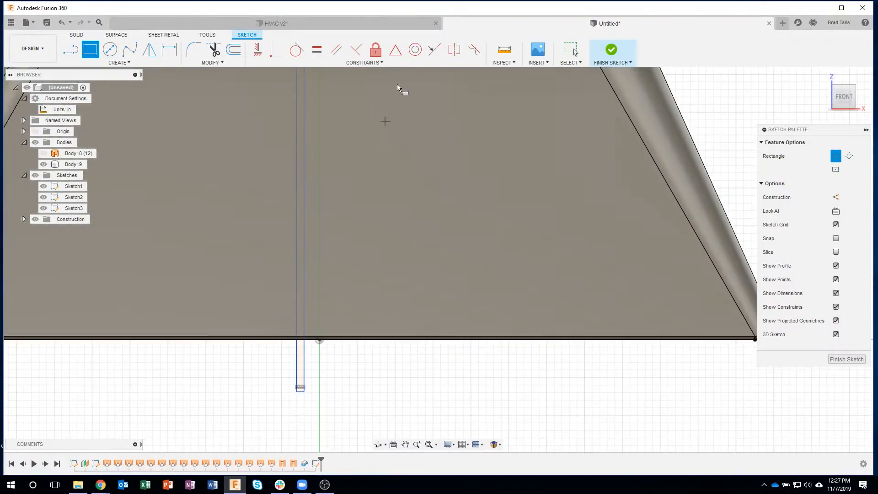
click(396, 50)
scroll(314, 409, up, 3)
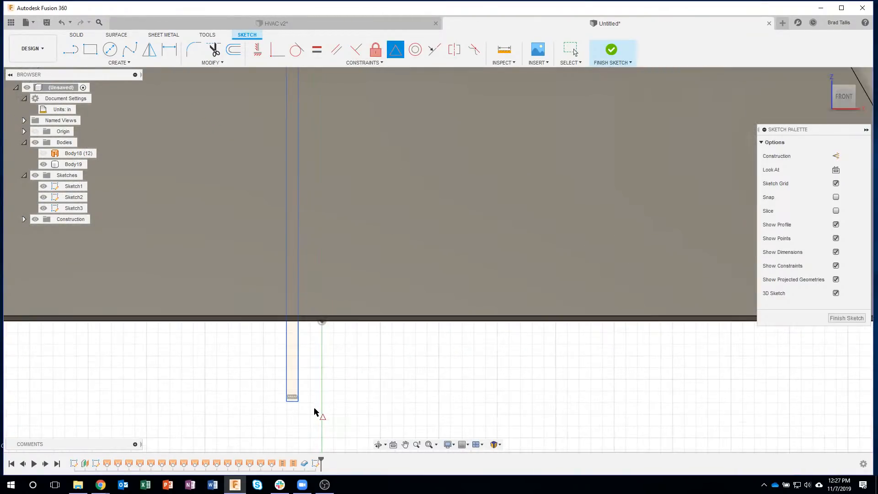
click(285, 398)
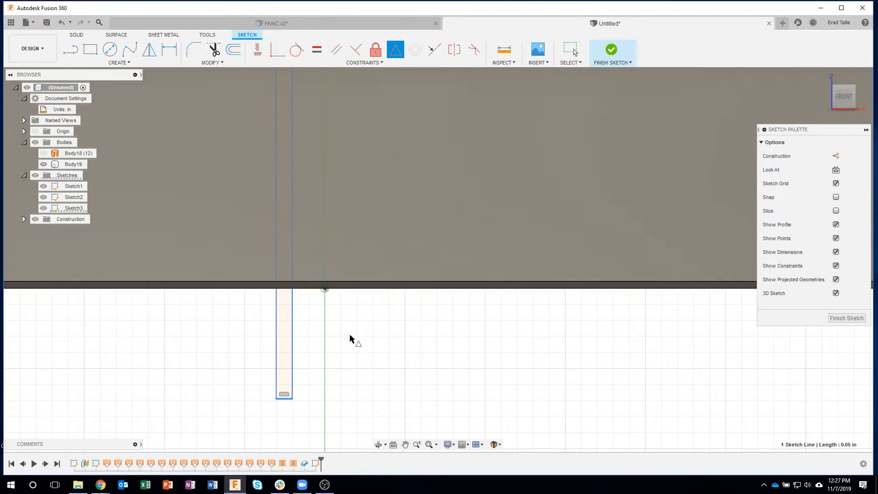
click(324, 288)
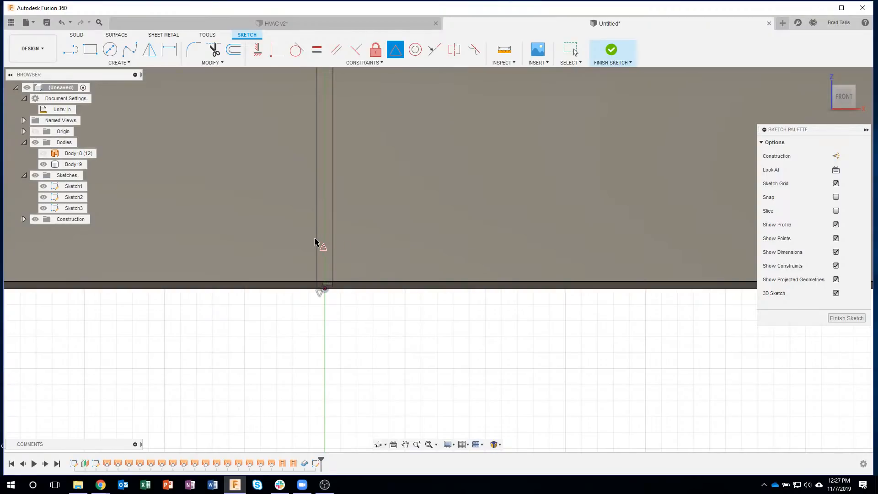
scroll(356, 348, down, 10)
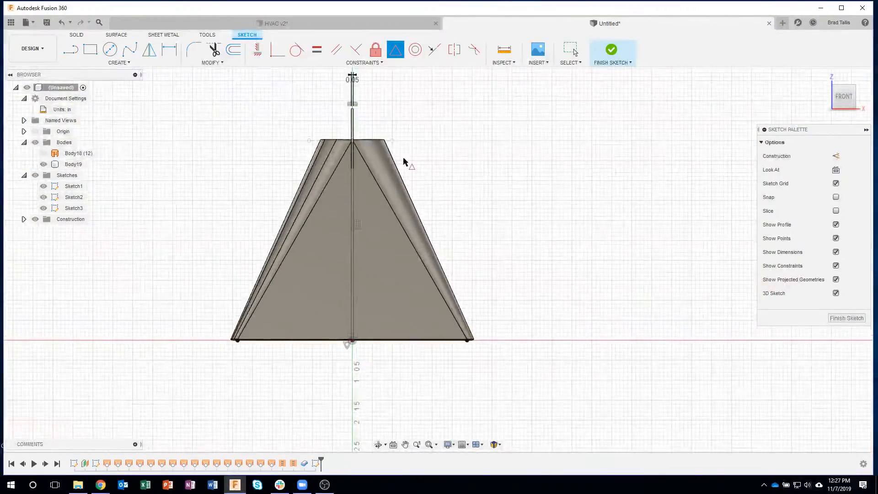
click(615, 52)
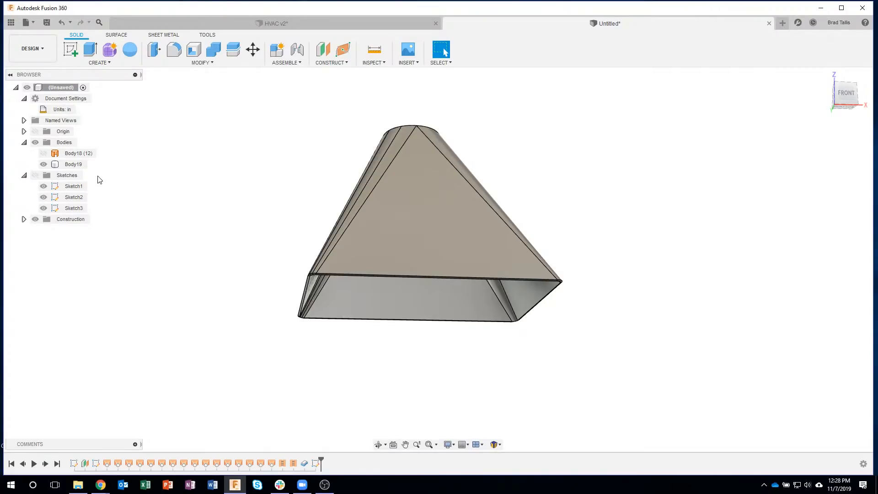
Step: Show the sketches again and hide the base rectangle and top circle sketches, leaving only the slit sketch displayed
click(35, 176)
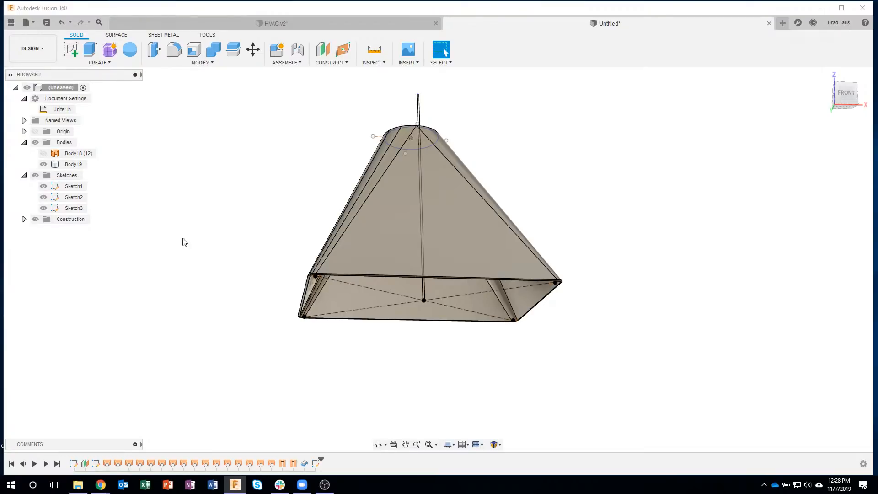
click(43, 186)
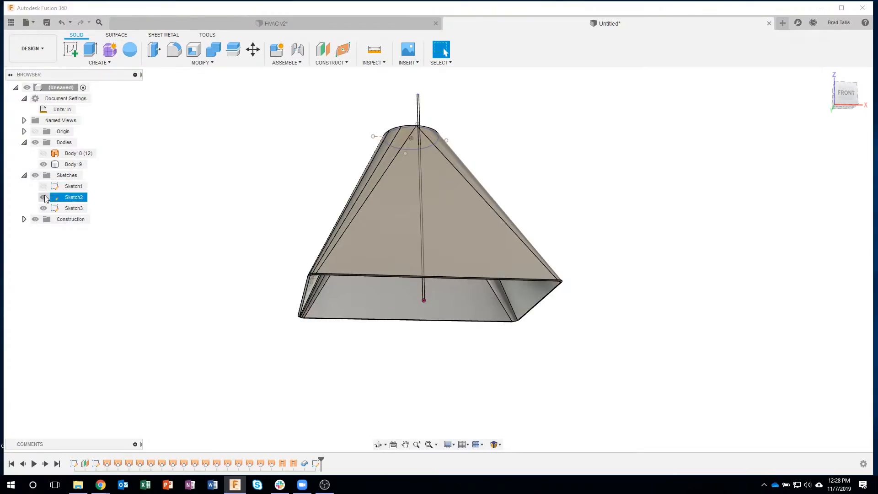
click(44, 197)
Step: Start an Extrude cut of the slit profile, extending about 2.97 in outward past the transition's front wall
shift+middle_drag(130, 309, 408, 136)
scroll(428, 141, up, 8)
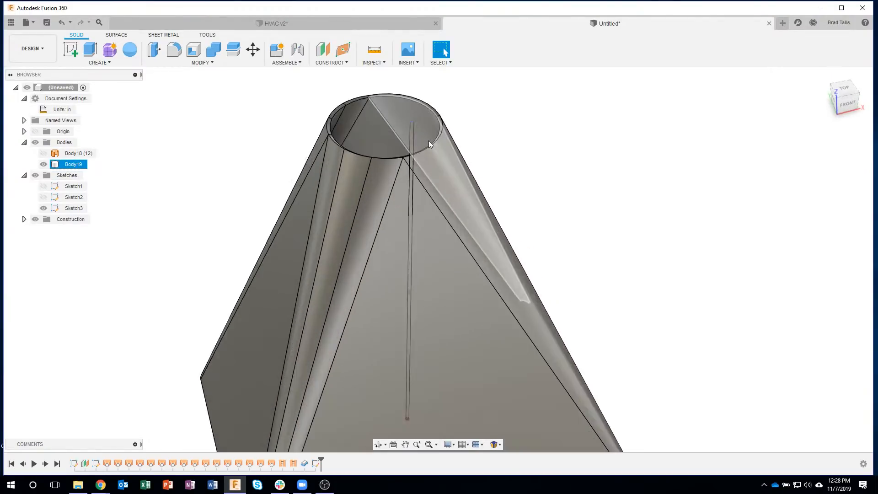
scroll(428, 145, up, 2)
scroll(369, 175, down, 5)
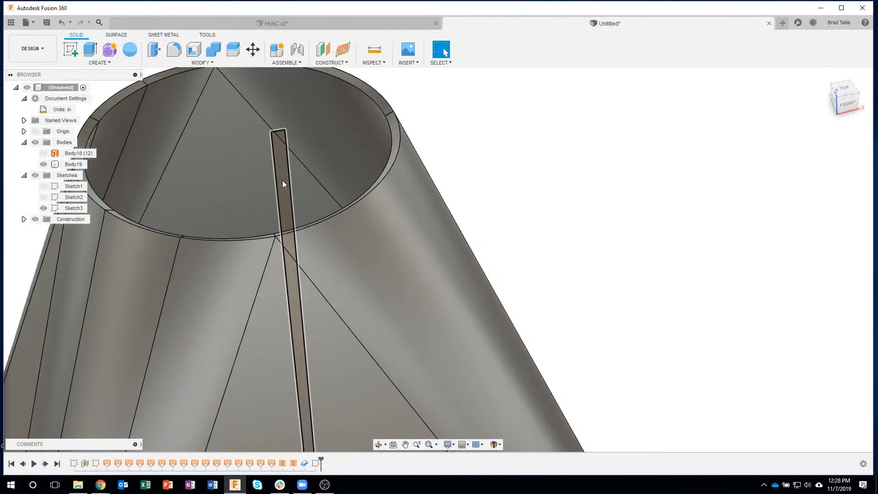
click(283, 184)
right_click(282, 184)
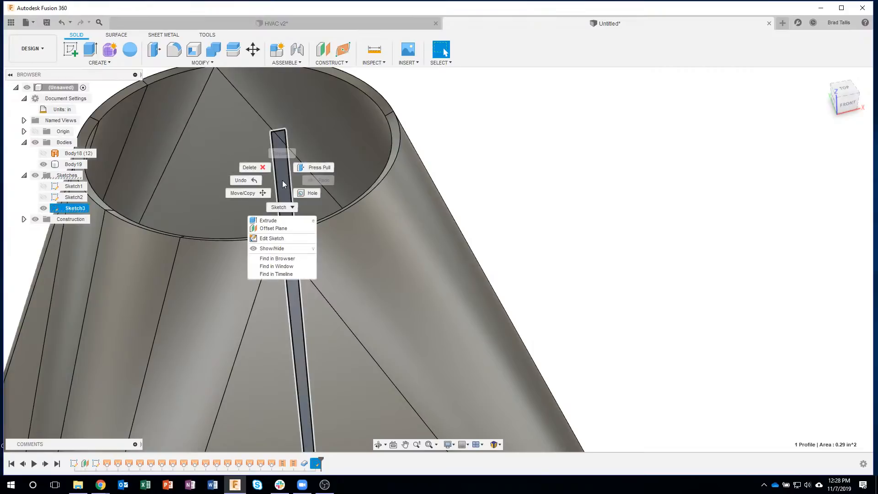
click(277, 220)
scroll(531, 221, down, 2)
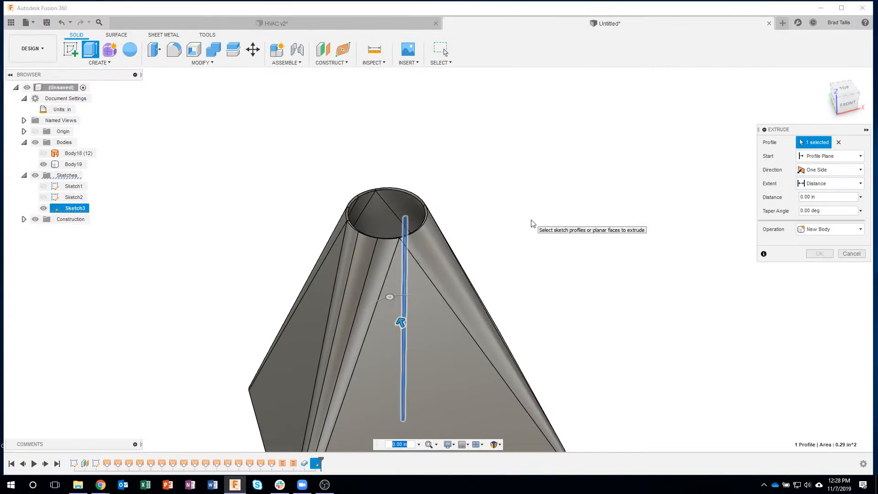
shift+middle_drag(531, 221, 460, 258)
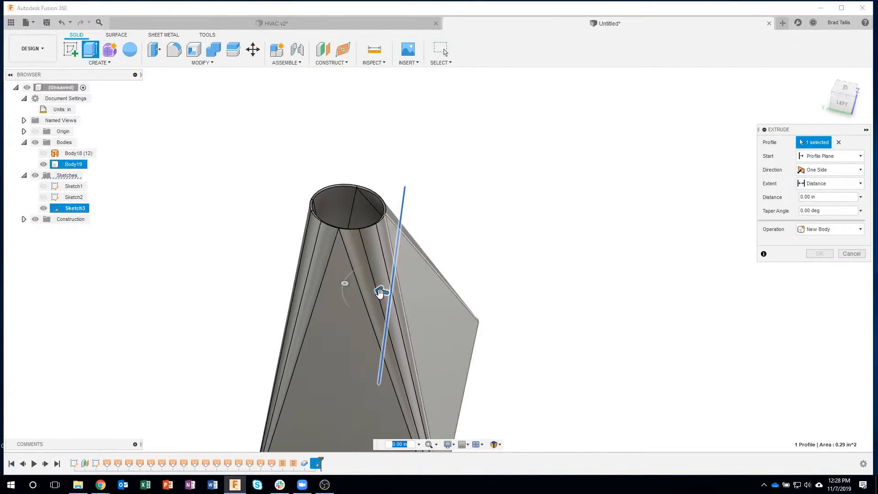
drag(386, 294, 509, 333)
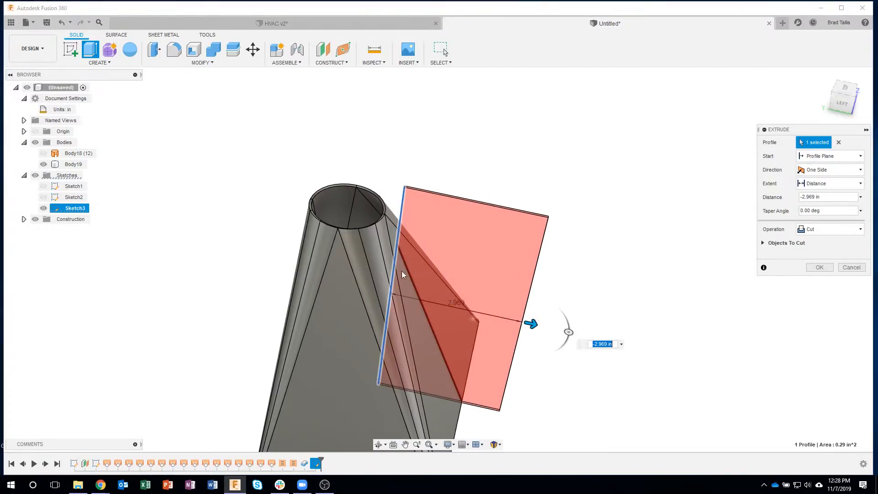
shift+middle_drag(402, 271, 668, 221)
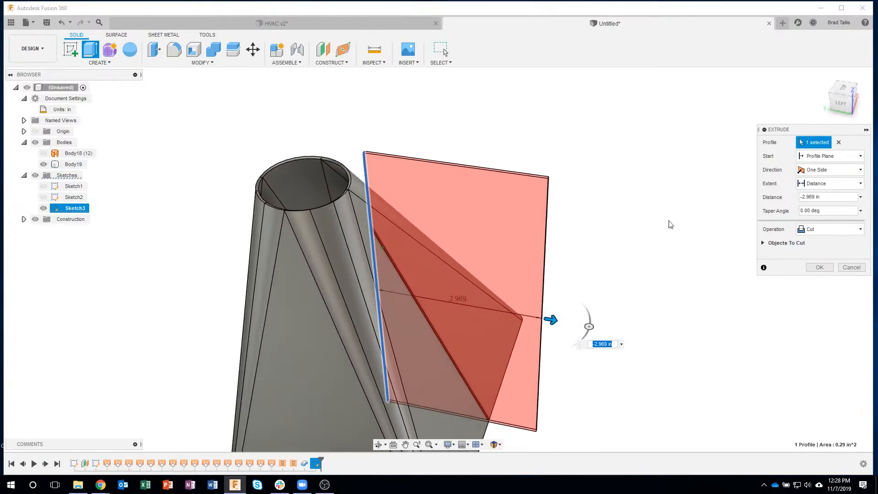
Step: Make the slit cut two-sided with a second side distance of about -0.65 in and complete the cut
click(835, 170)
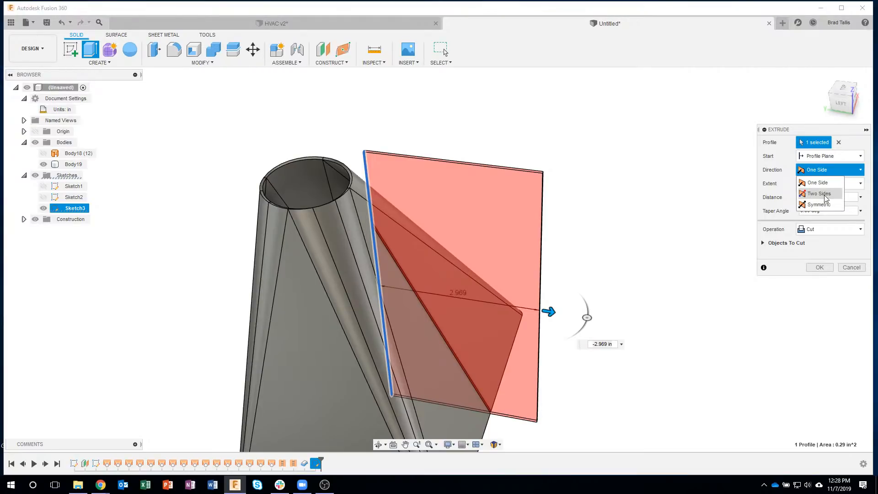
click(820, 194)
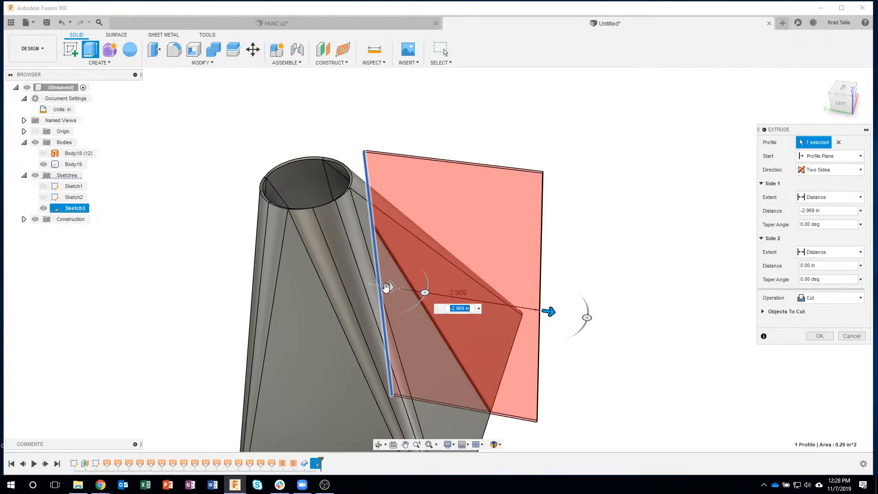
drag(386, 288, 351, 277)
shift+middle_drag(577, 341, 630, 343)
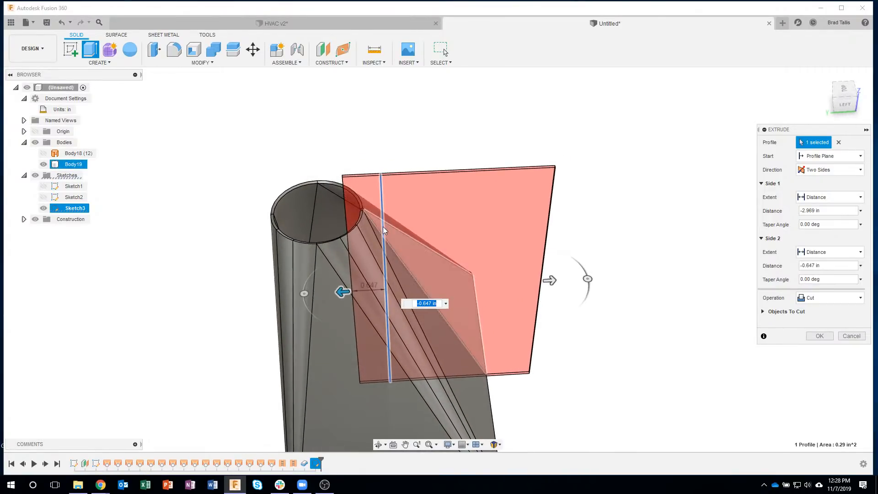
shift+middle_drag(514, 265, 526, 310)
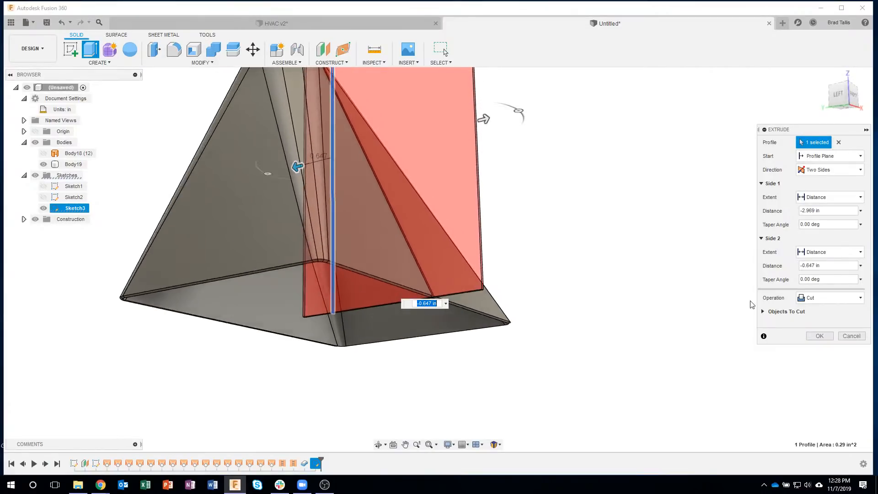
mouse_move(752, 303)
shift+middle_down()
mouse_move(791, 342)
mouse_move(800, 366)
shift+middle_up()
middle_drag(800, 365, 801, 306)
click(812, 338)
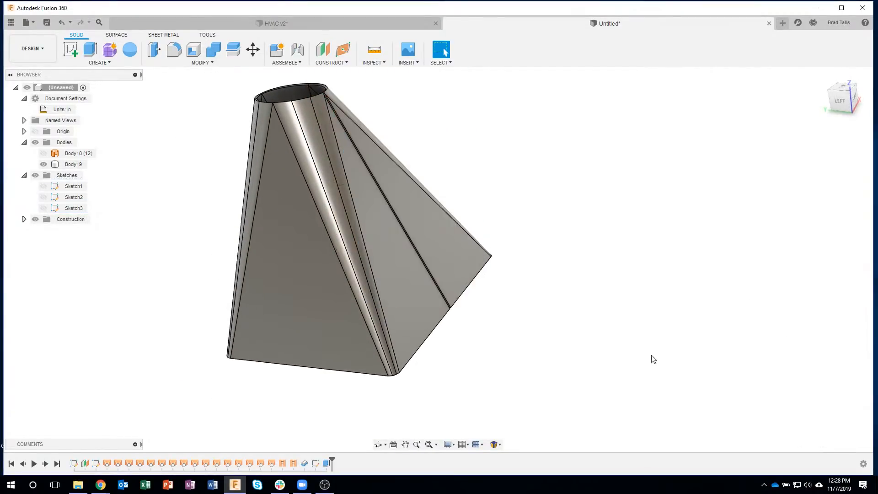
shift+middle_drag(653, 358, 546, 363)
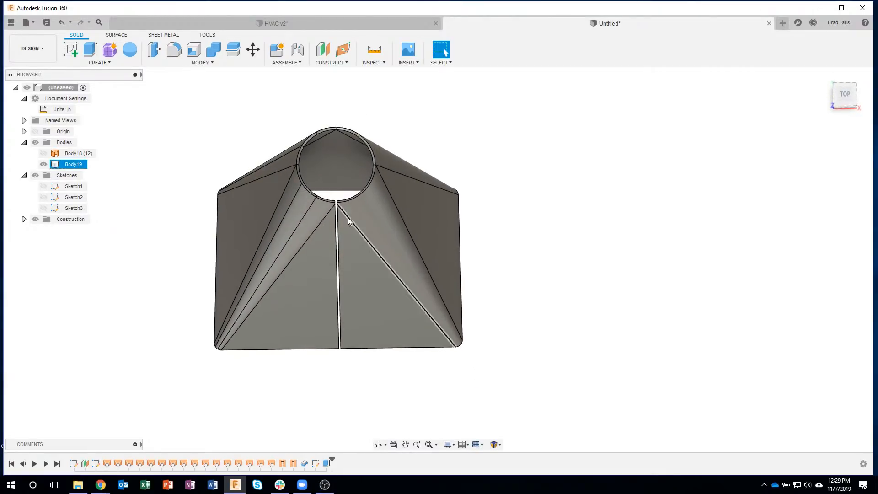
click(347, 358)
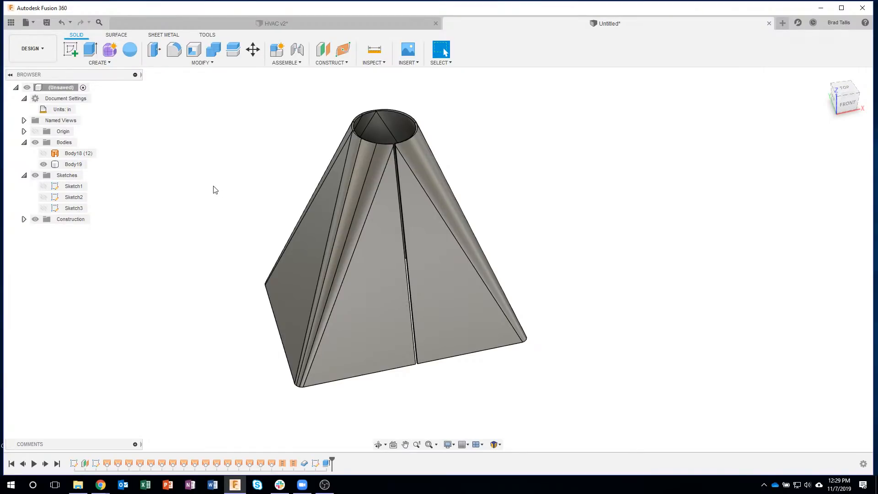
Step: Convert the slit transition body to sheet metal using the Aluminum (in) rule, and review the converted rule's settings
click(161, 37)
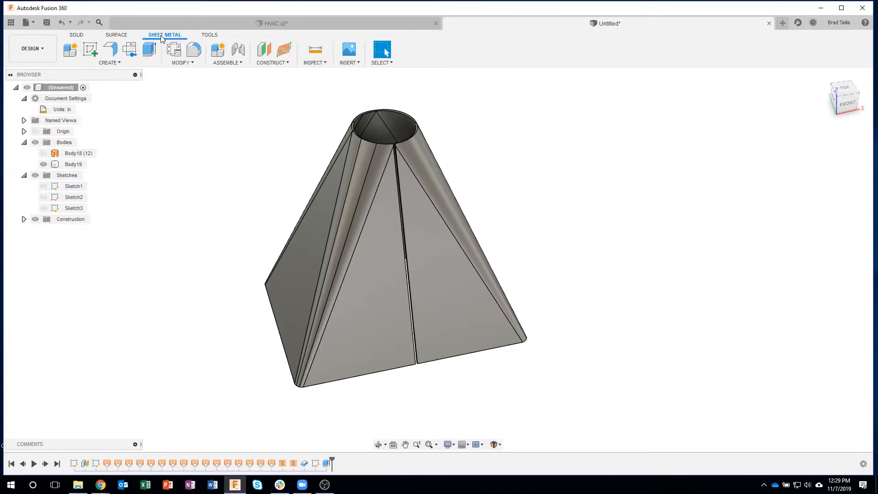
click(109, 64)
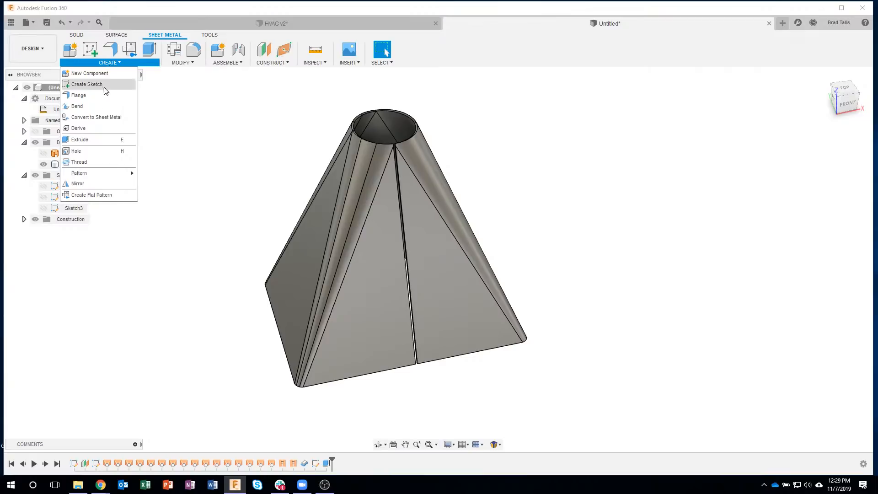
click(96, 117)
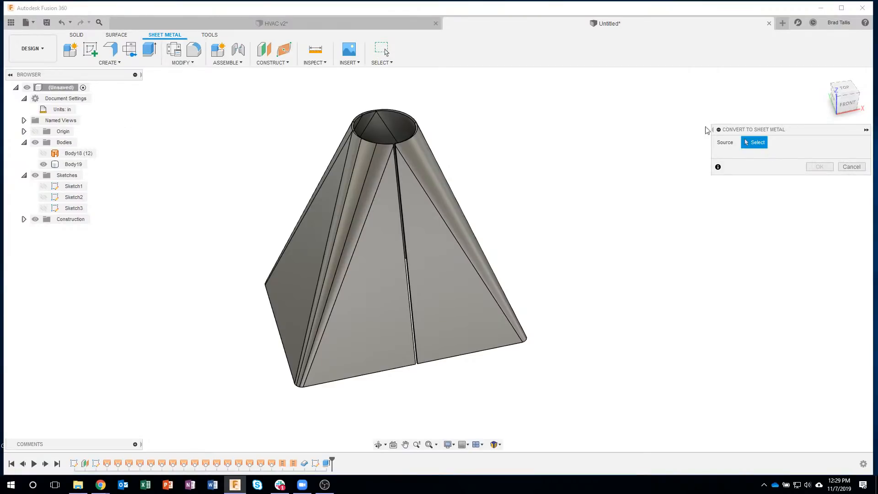
click(371, 256)
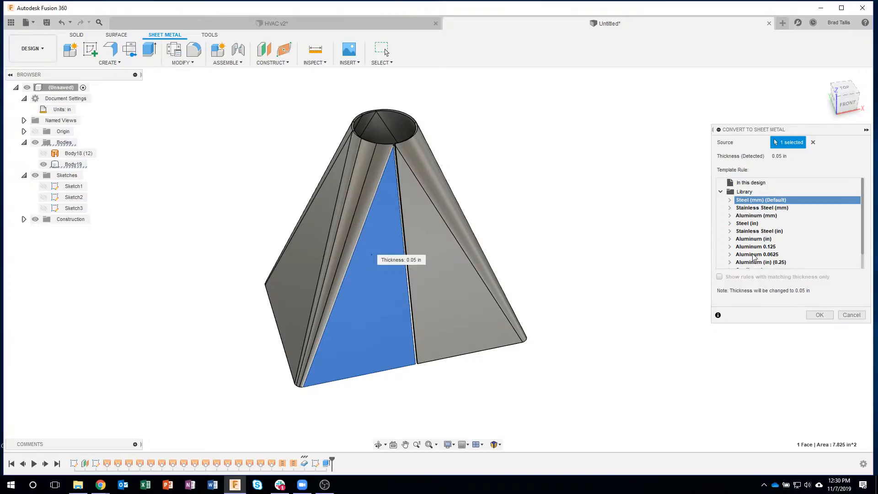
click(755, 239)
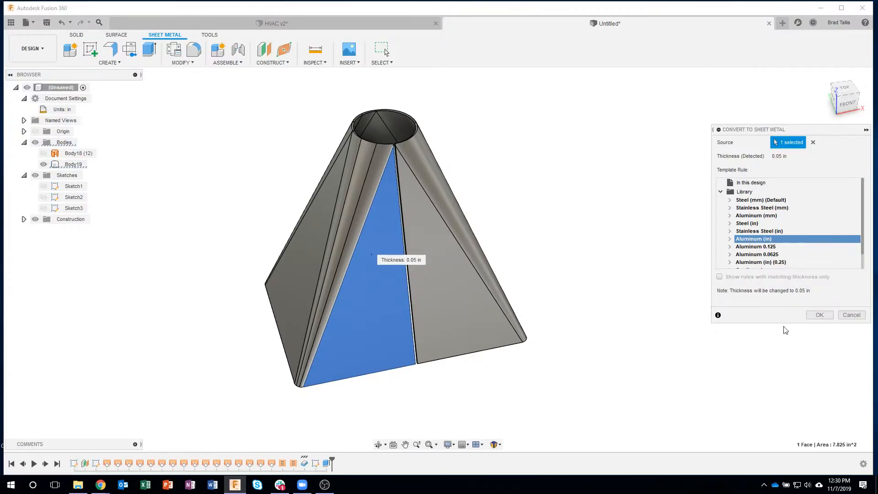
click(826, 315)
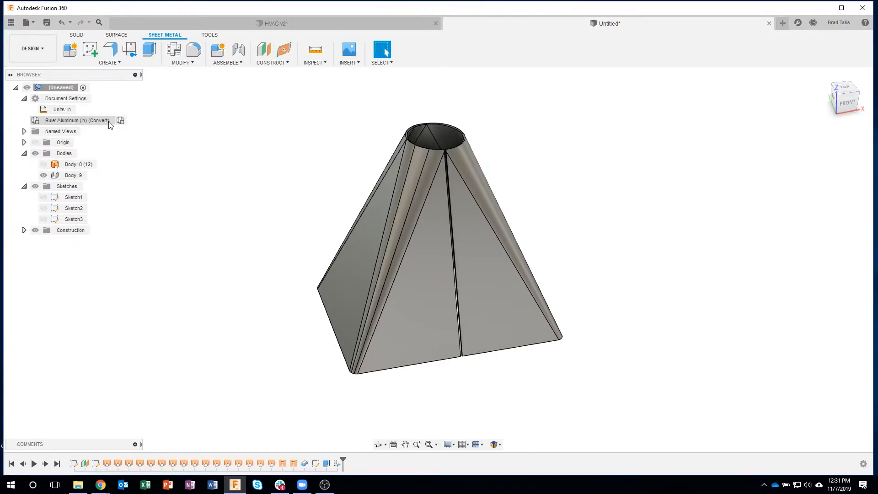
click(121, 122)
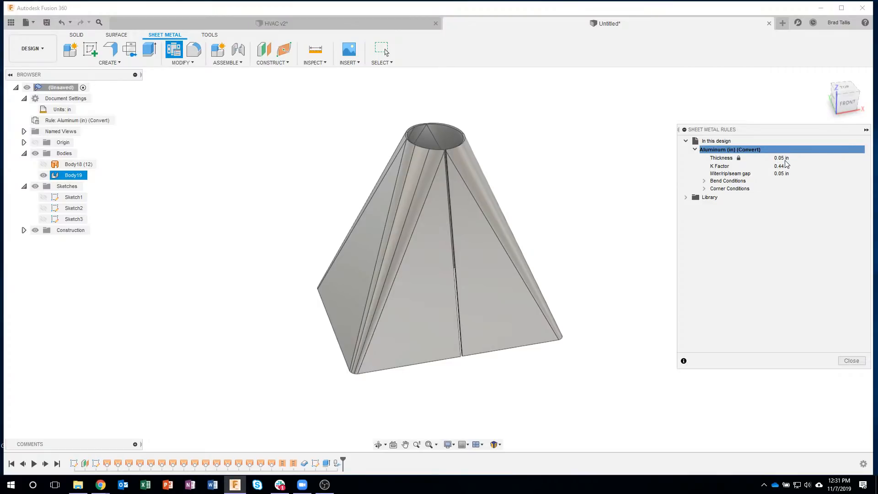
click(851, 360)
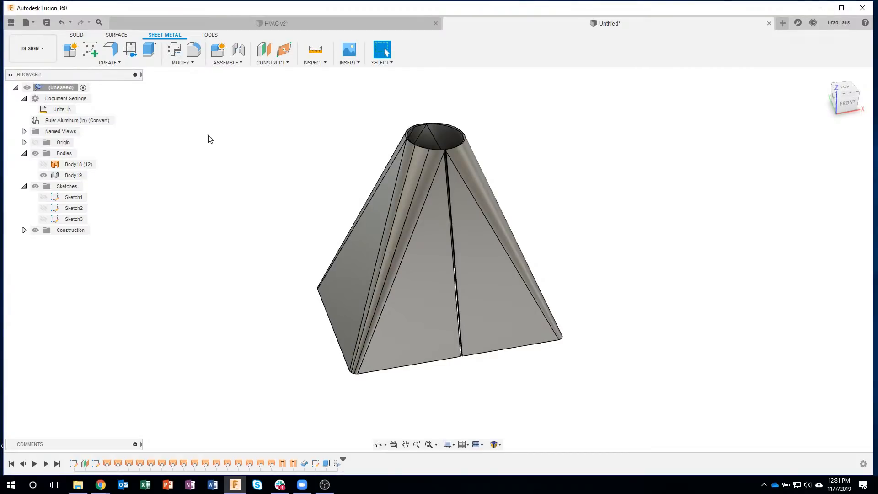
Step: Unfold all bends of the sheet metal transition, keeping the front face left of the slit stationary
click(178, 64)
click(182, 76)
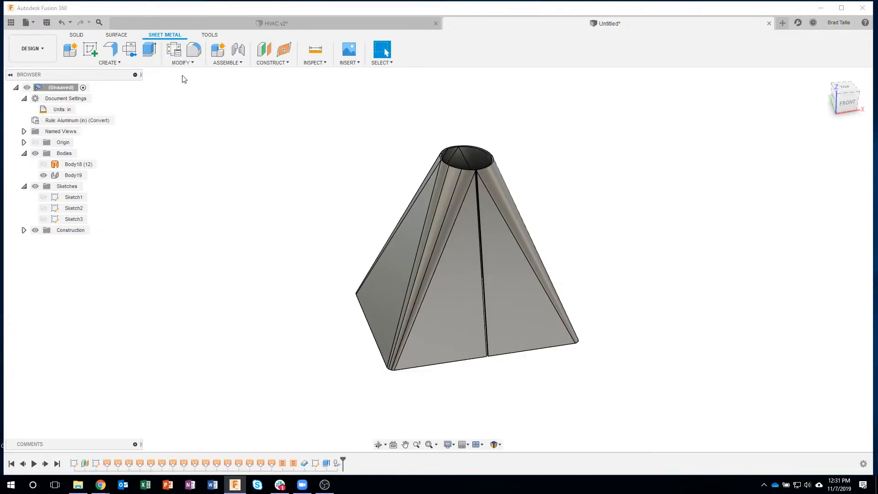
click(430, 289)
scroll(505, 299, down, 5)
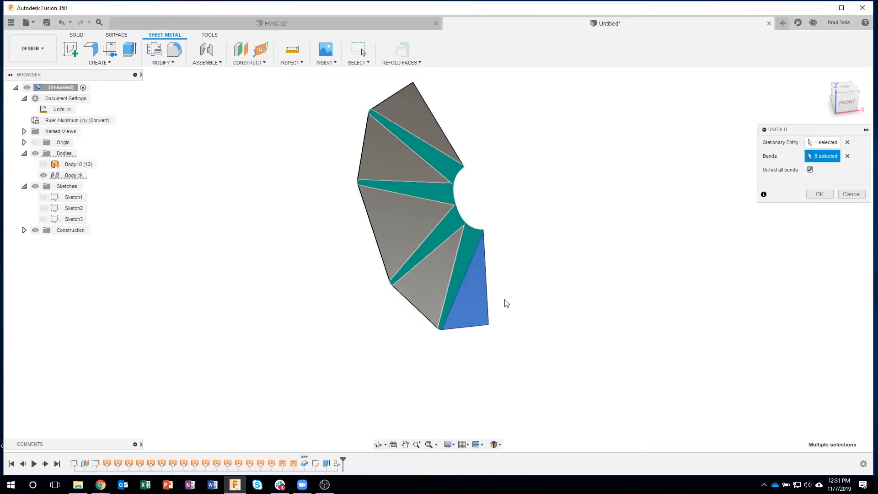
shift+middle_drag(504, 300, 630, 231)
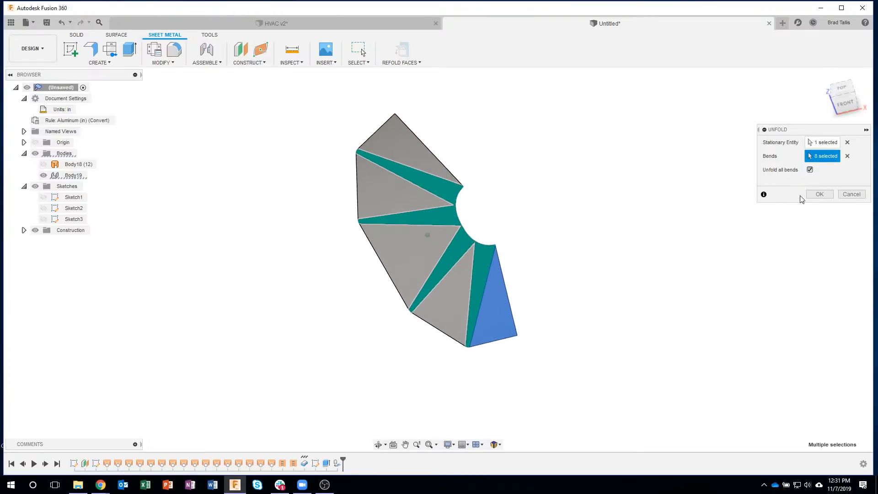
click(818, 194)
scroll(523, 254, up, 4)
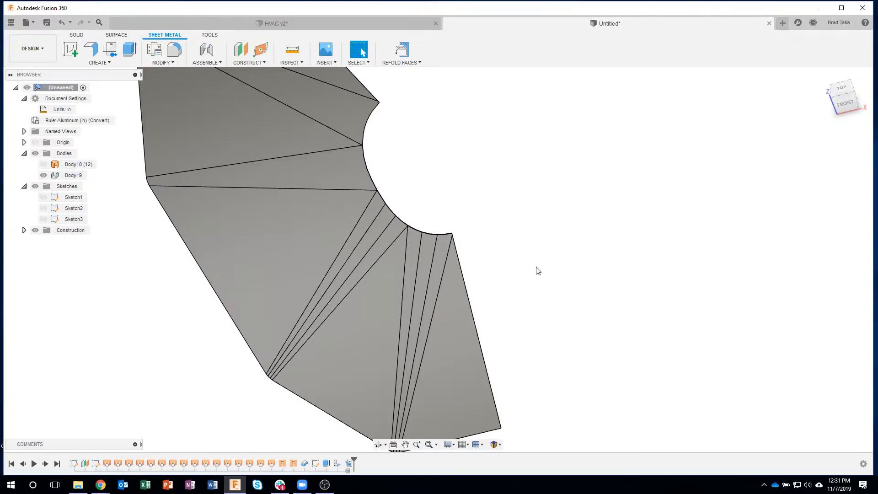
Step: Review the flattened transition from several angles and refold its faces into the three-dimensional shape
scroll(535, 269, down, 2)
shift+middle_drag(543, 240, 450, 147)
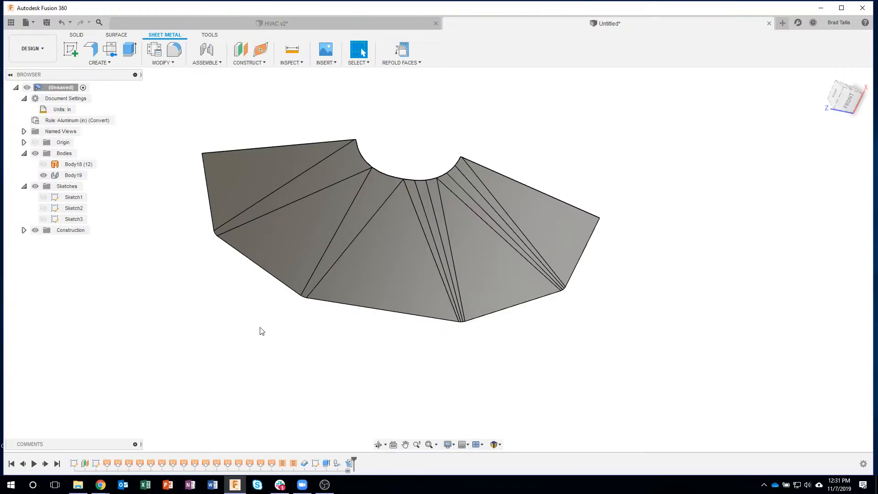
click(379, 258)
key(Escape)
shift+middle_drag(618, 364, 610, 174)
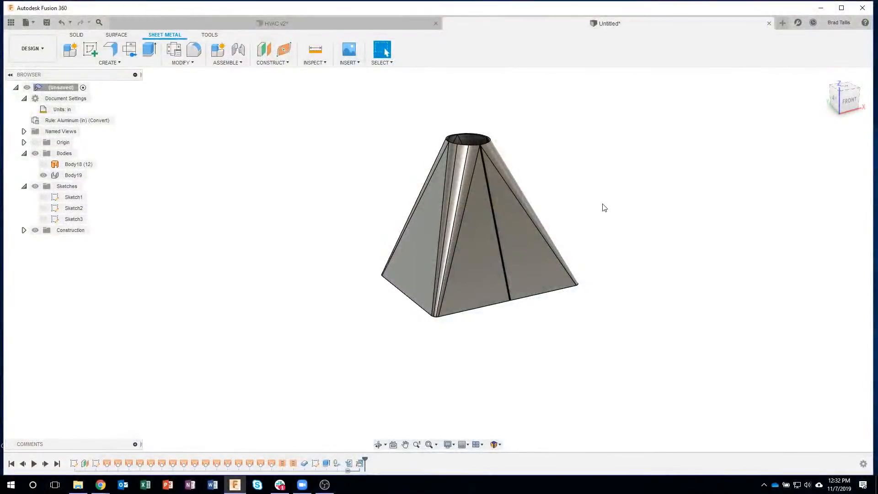
Step: Examine the refolded transition's corner bends, slit and open bottom edges from the side and from below
shift+middle_drag(603, 204, 503, 301)
scroll(504, 302, up, 3)
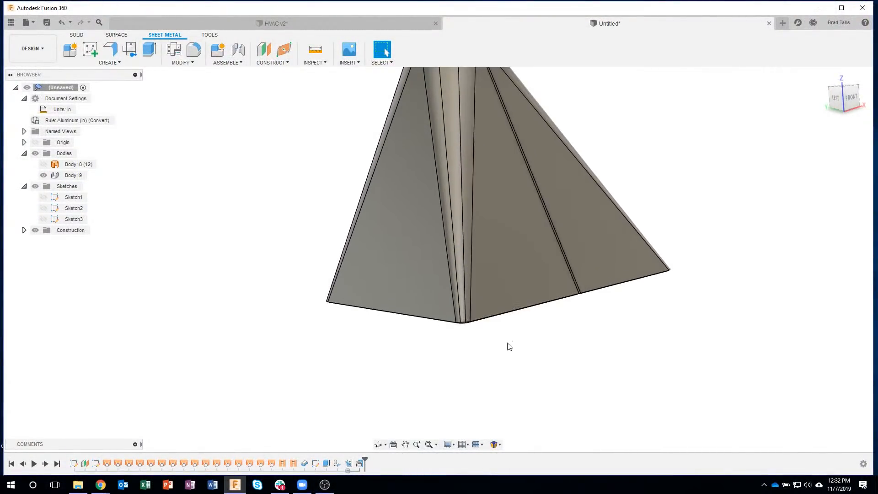
shift+middle_drag(508, 346, 510, 393)
shift+middle_drag(499, 331, 501, 372)
scroll(499, 368, down, 2)
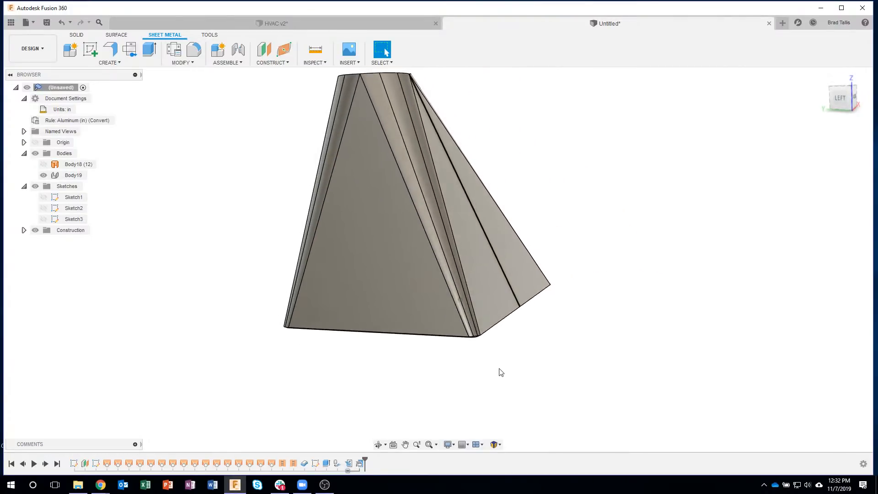
shift+drag(499, 369, 435, 371)
shift+middle_drag(435, 370, 482, 257)
scroll(592, 255, up, 2)
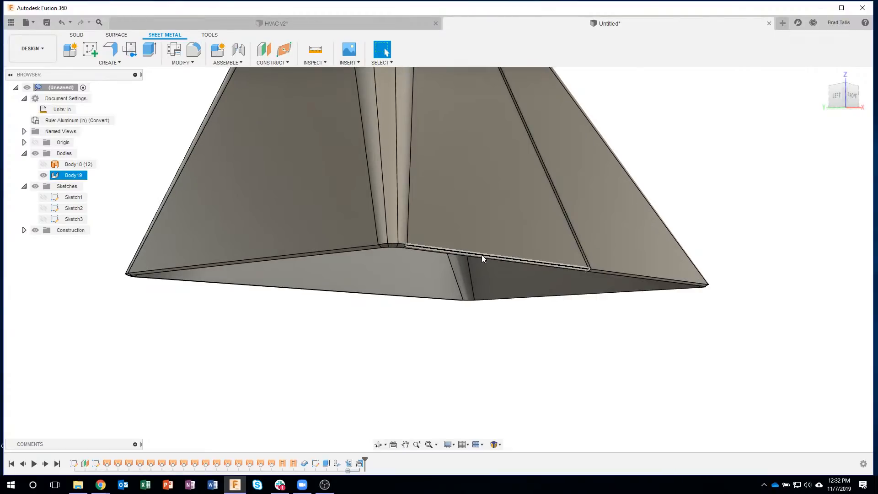
Step: Try a flange about 0.55 in high on the front wall's bottom edge left of the slit
click(481, 256)
right_click(482, 259)
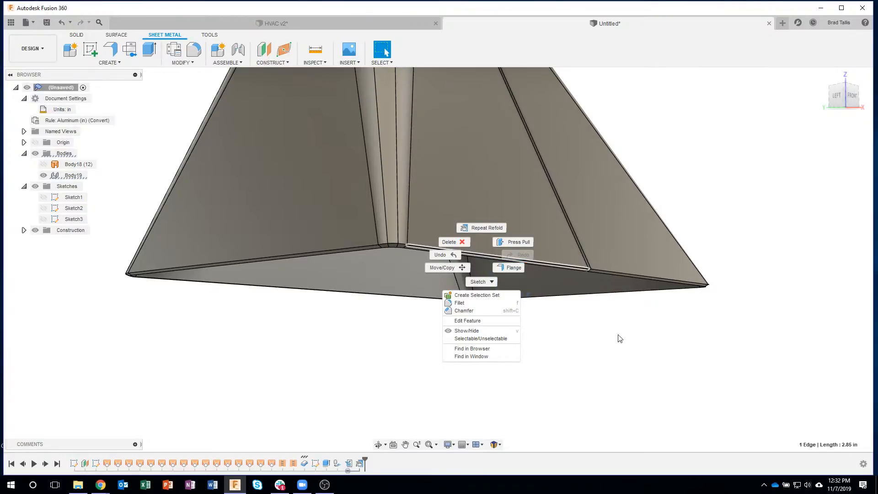
click(631, 345)
scroll(591, 389, down, 5)
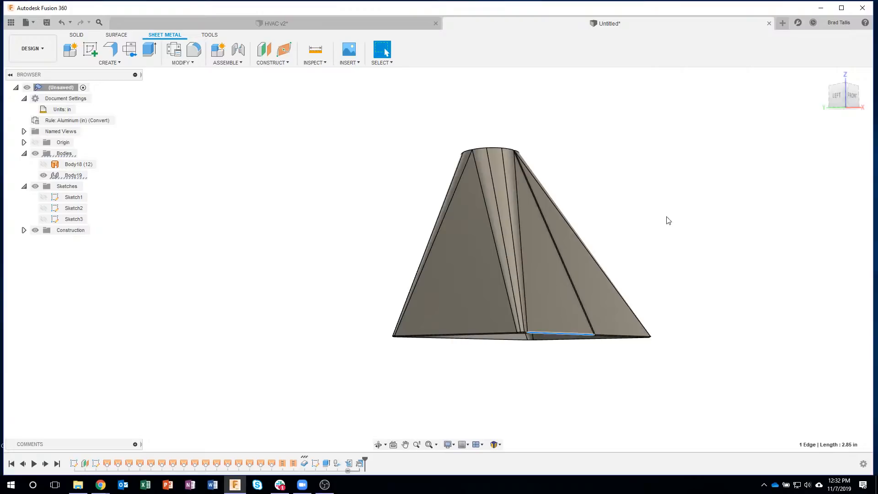
shift+middle_drag(668, 220, 585, 192)
right_drag(559, 151, 613, 211)
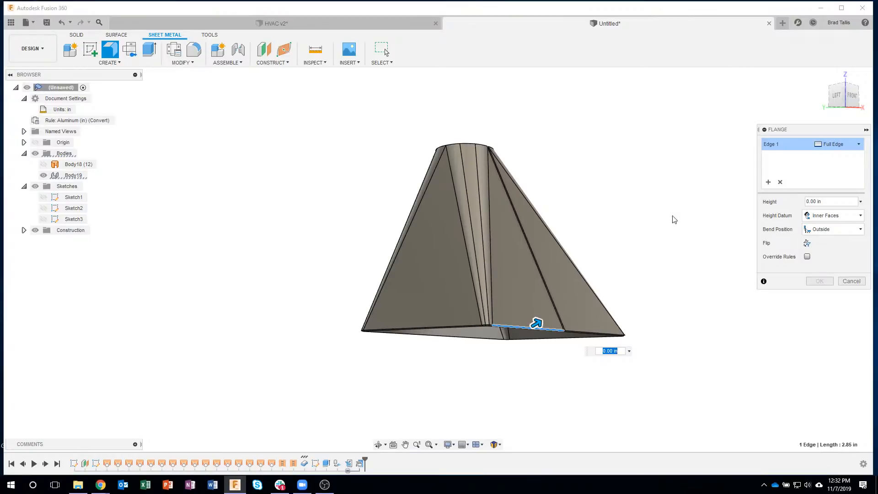
right_click(615, 173)
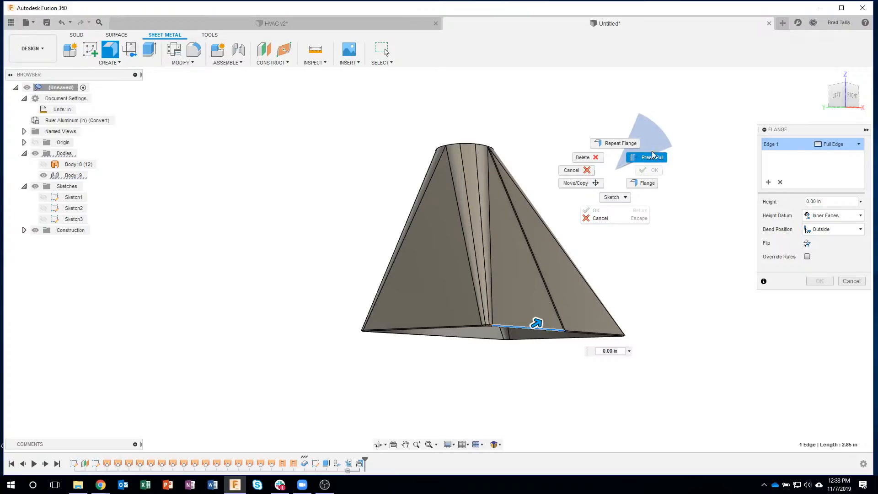
click(612, 197)
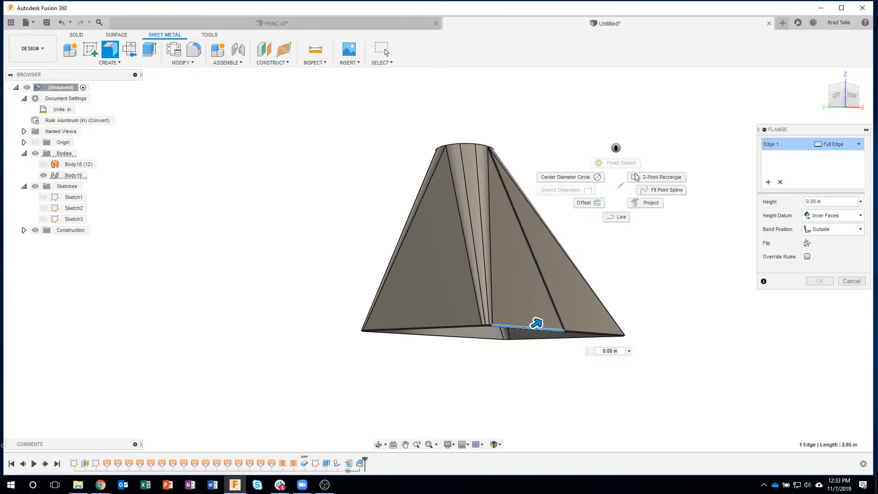
click(616, 148)
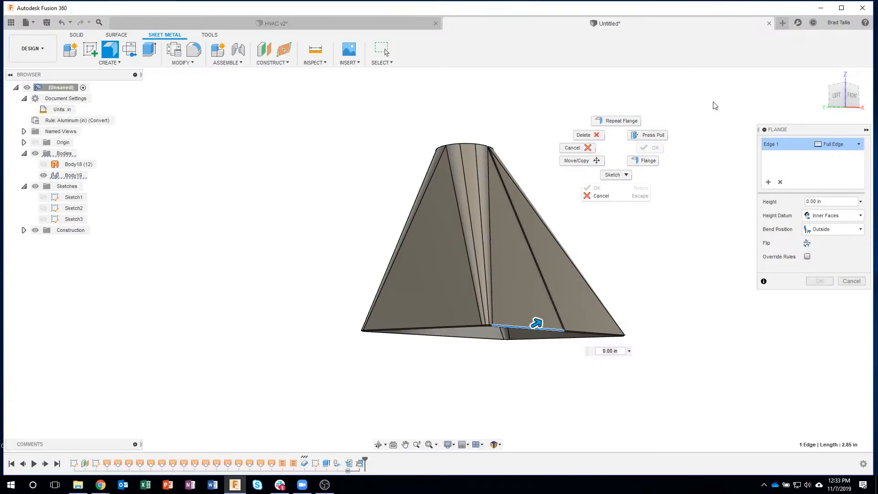
click(673, 259)
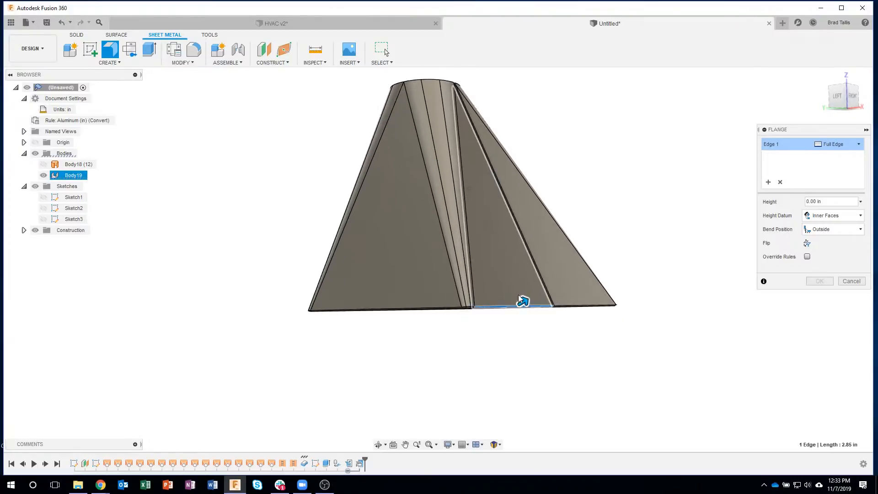
drag(534, 295, 549, 285)
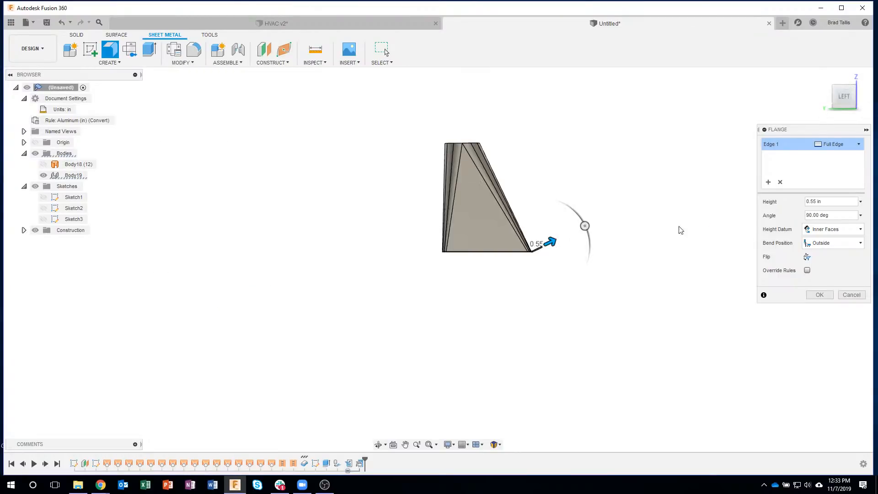
Step: Try angling the trial flange to about -26 degrees and then -180 degrees, and cancel the flange
scroll(558, 256, up, 5)
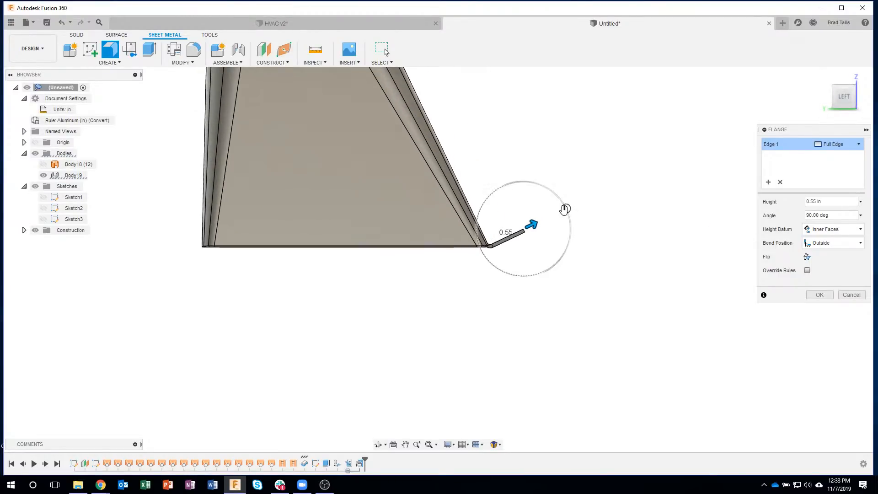
drag(570, 226, 537, 284)
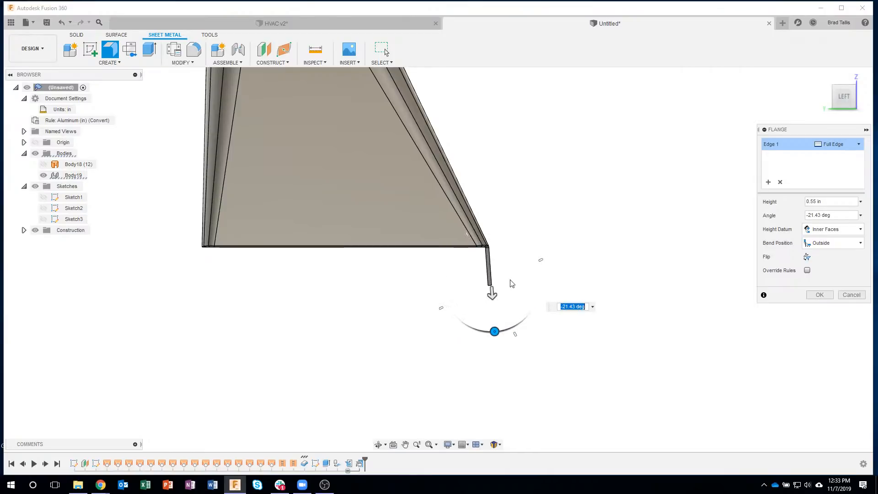
scroll(510, 286, up, 3)
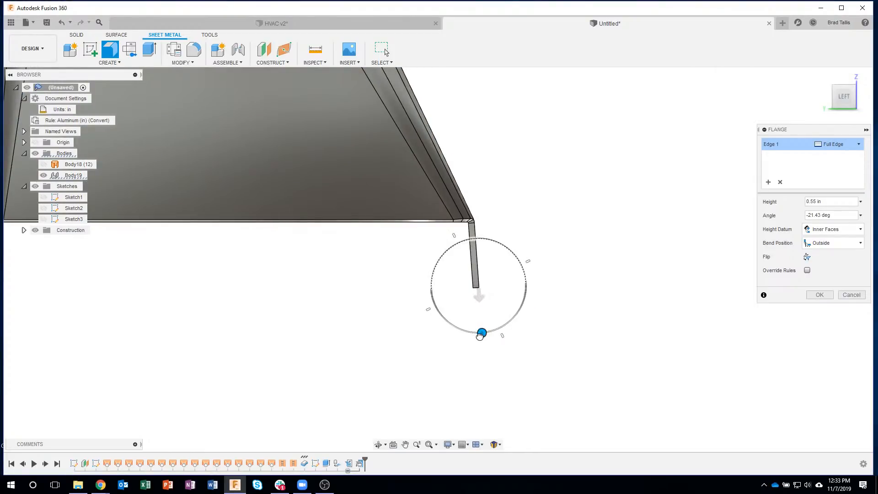
drag(480, 335, 477, 336)
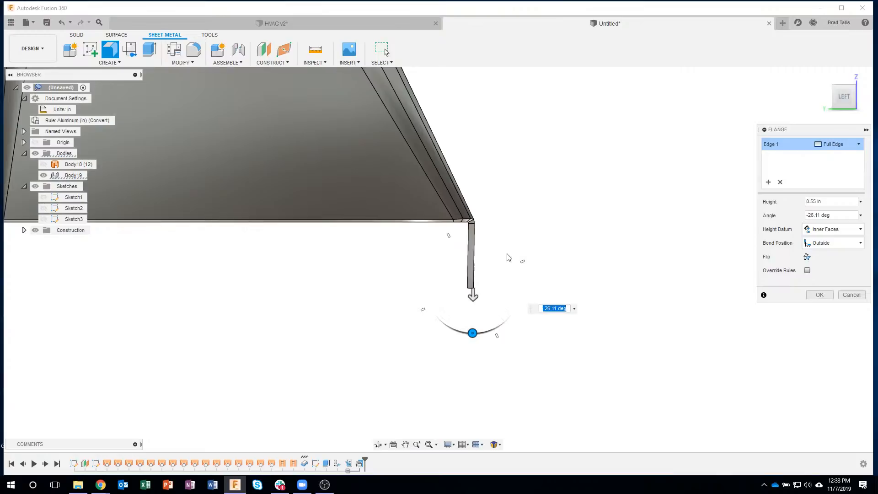
scroll(506, 257, up, 4)
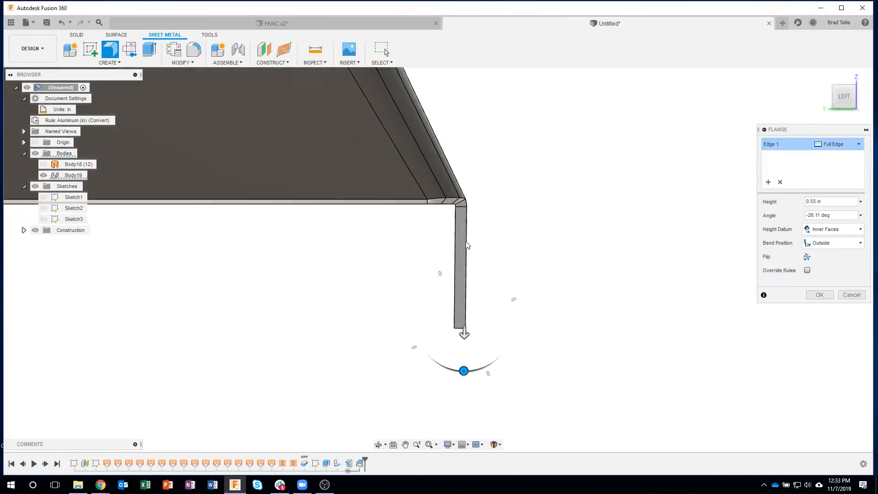
scroll(468, 238, up, 3)
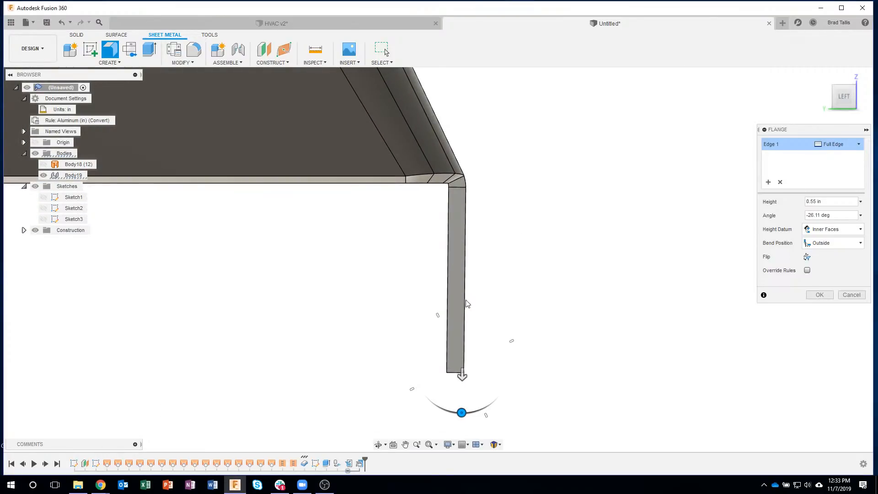
shift+middle_drag(463, 356, 495, 357)
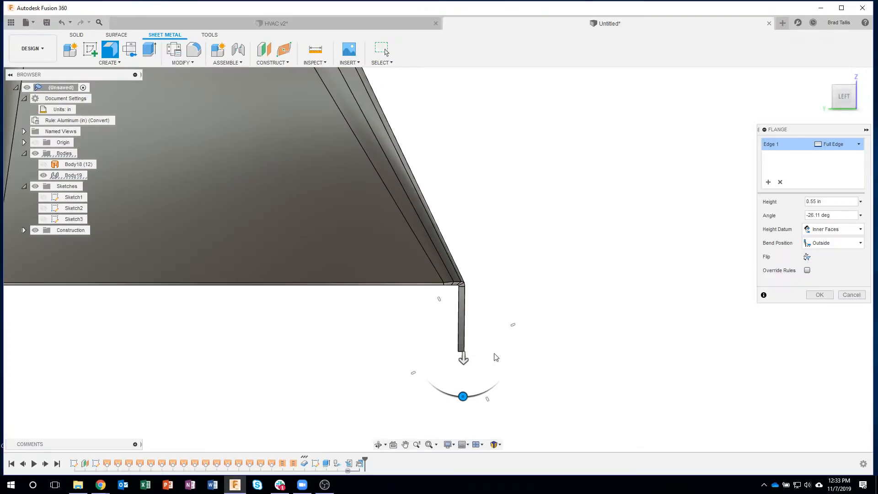
drag(488, 364, 504, 319)
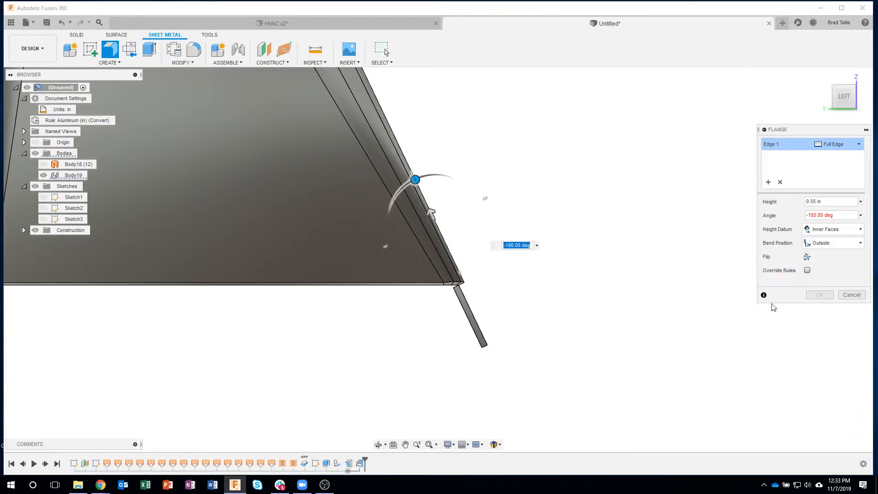
click(850, 294)
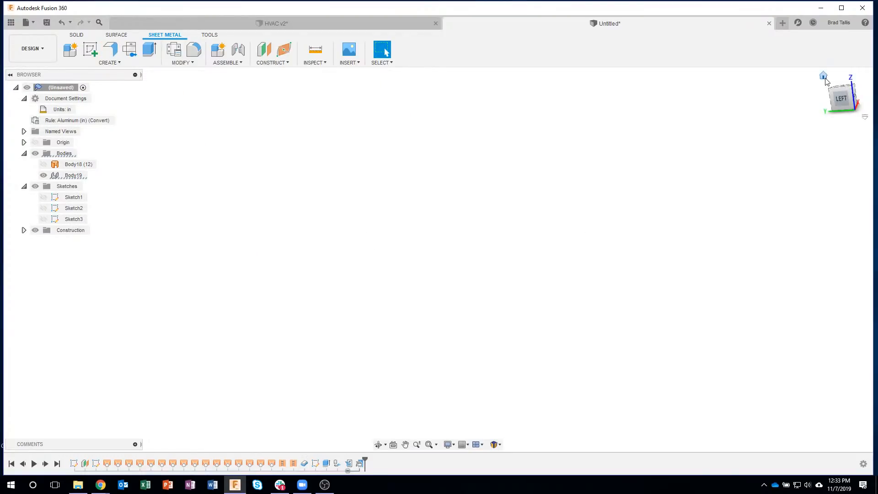
Step: Start a flange about 0.537 in high on the bottom front edge left of the slit, angled about -12.38 degrees
click(823, 77)
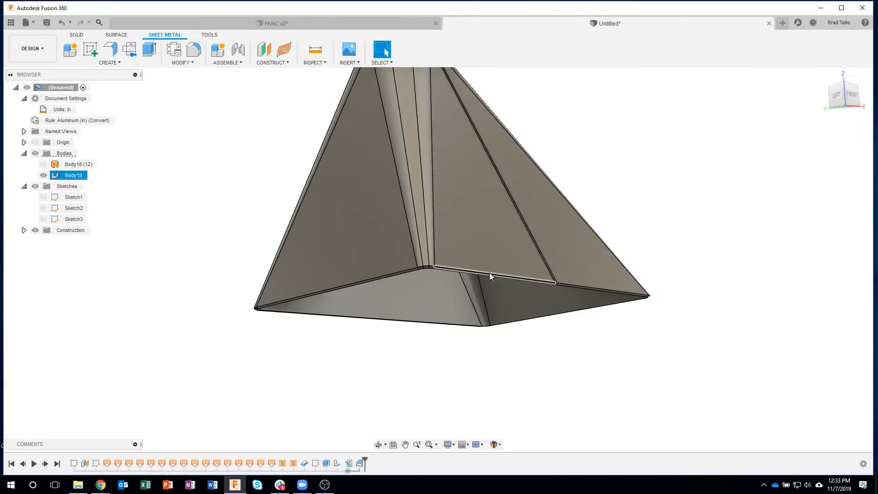
click(489, 274)
right_click(489, 273)
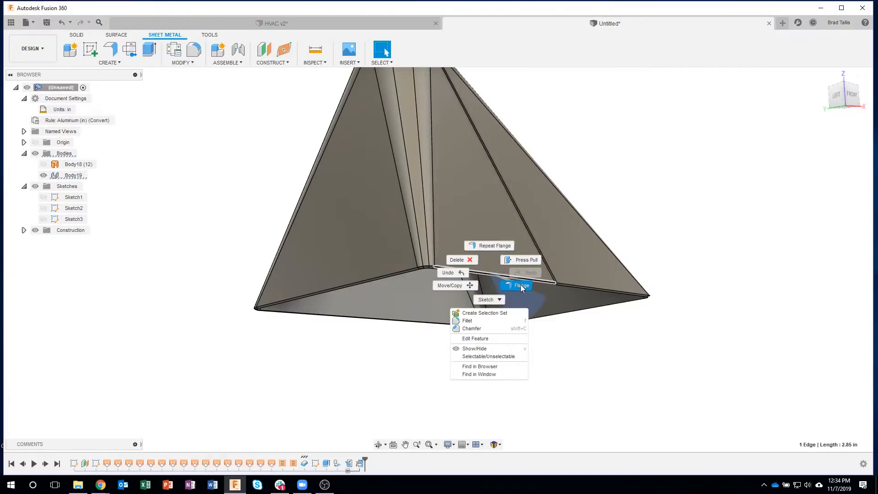
click(553, 278)
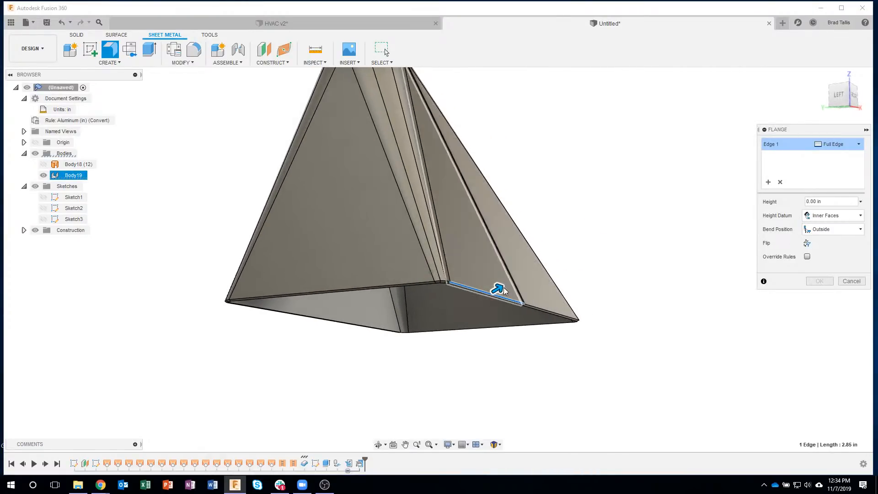
drag(505, 287, 530, 273)
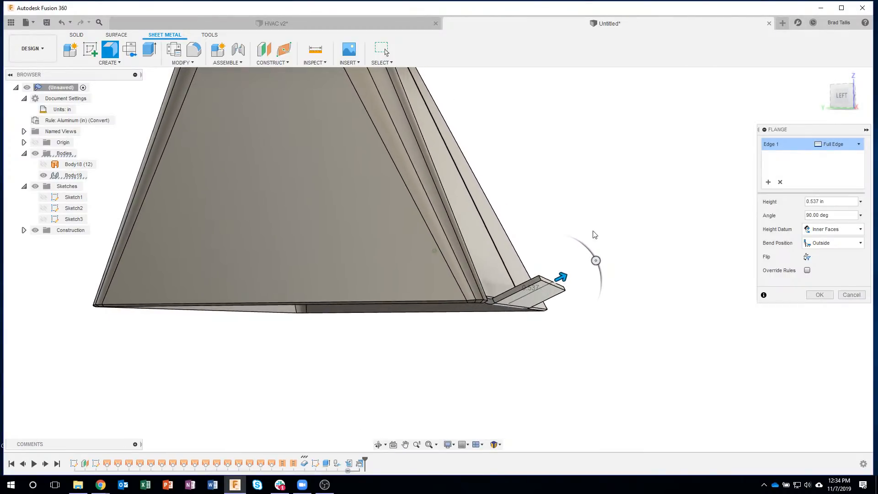
drag(599, 245, 540, 385)
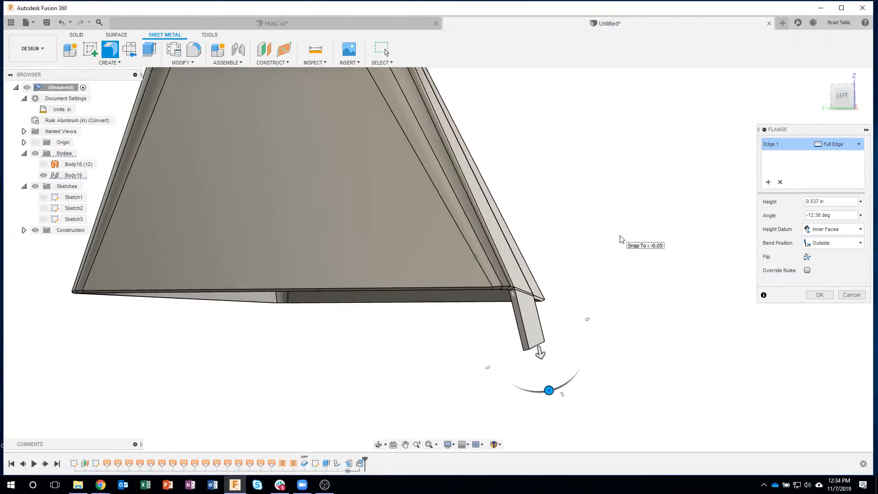
shift+middle_drag(587, 256, 719, 212)
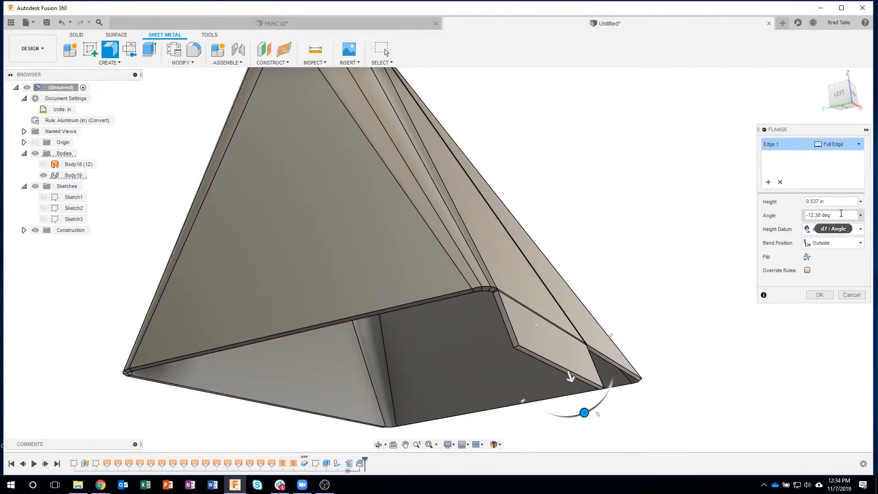
Step: Set the flange angle to 25.49 degrees by measuring between the sloped front face and the vertical front origin plane
click(860, 215)
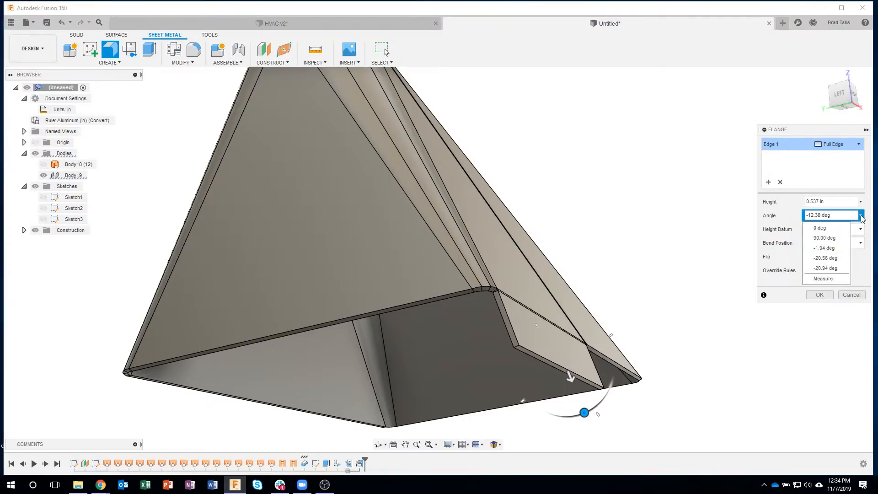
click(830, 279)
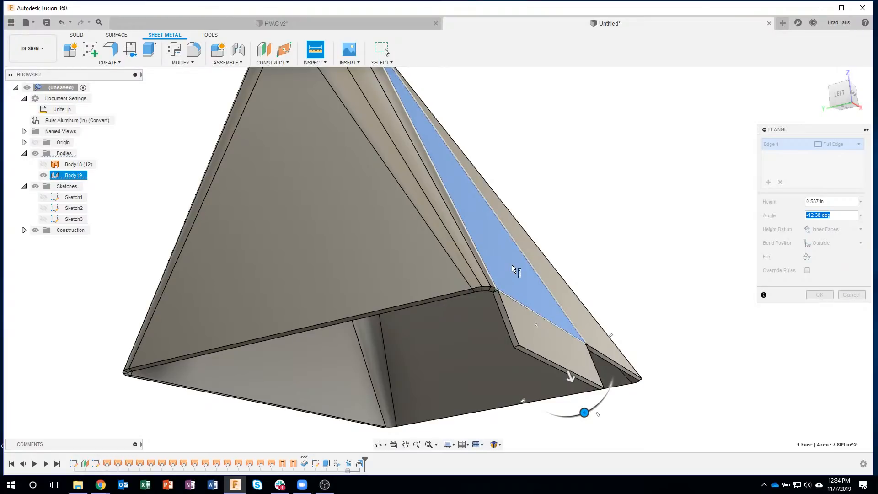
shift+middle_drag(512, 267, 490, 221)
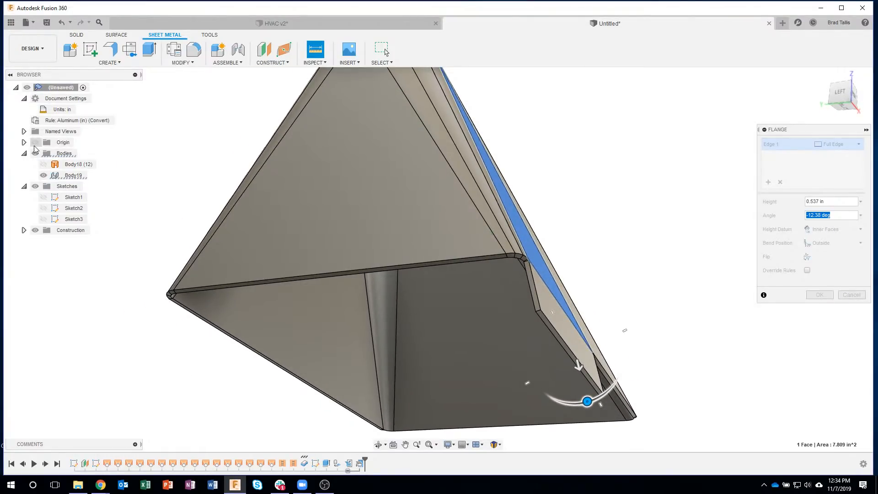
click(35, 144)
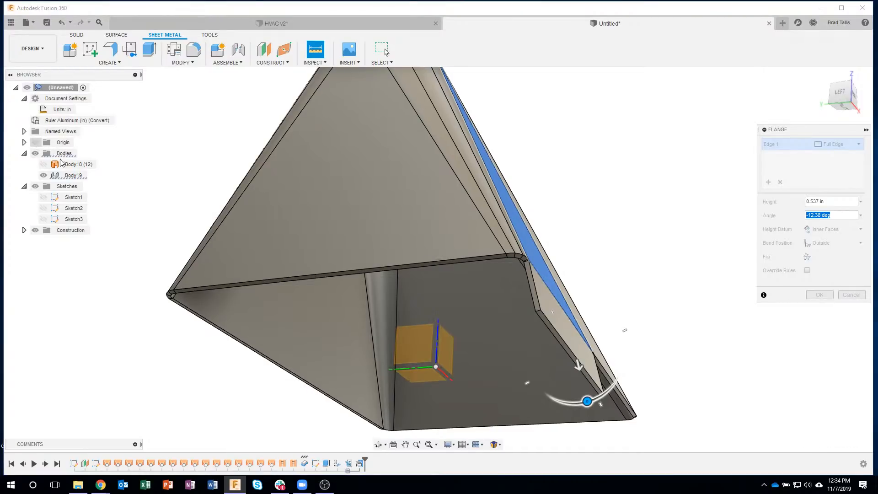
shift+middle_drag(255, 269, 469, 339)
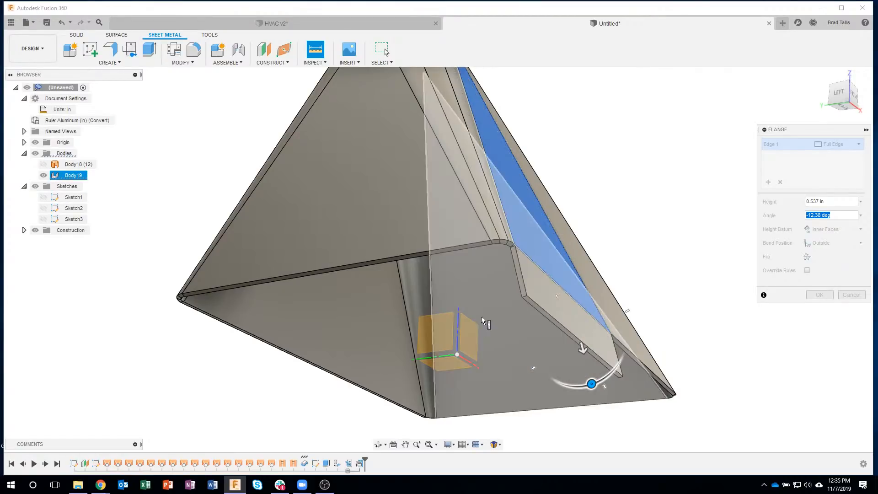
click(469, 339)
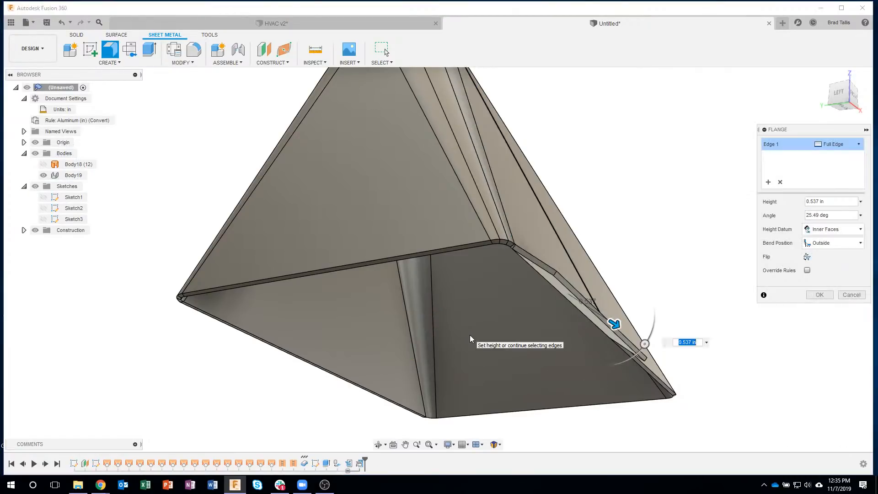
shift+middle_drag(682, 235, 681, 234)
shift+middle_drag(681, 236, 547, 302)
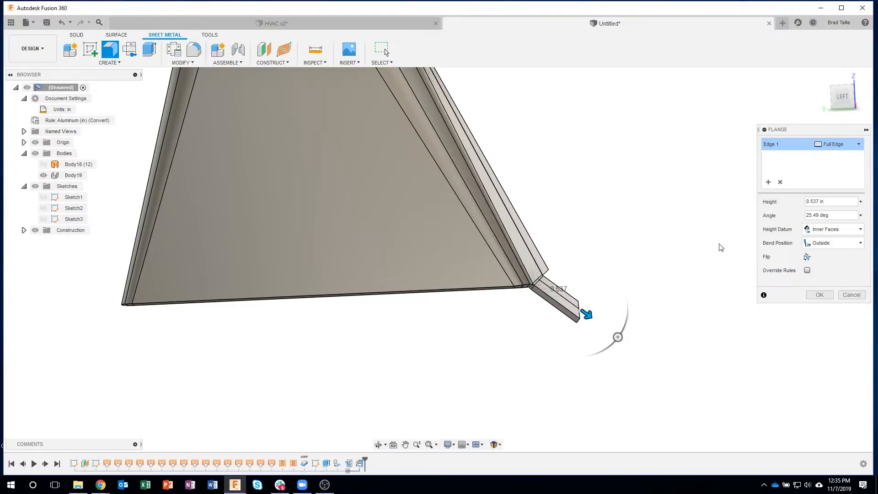
Step: Change the flange angle to -25.49 degrees and create the flange
drag(808, 215, 827, 216)
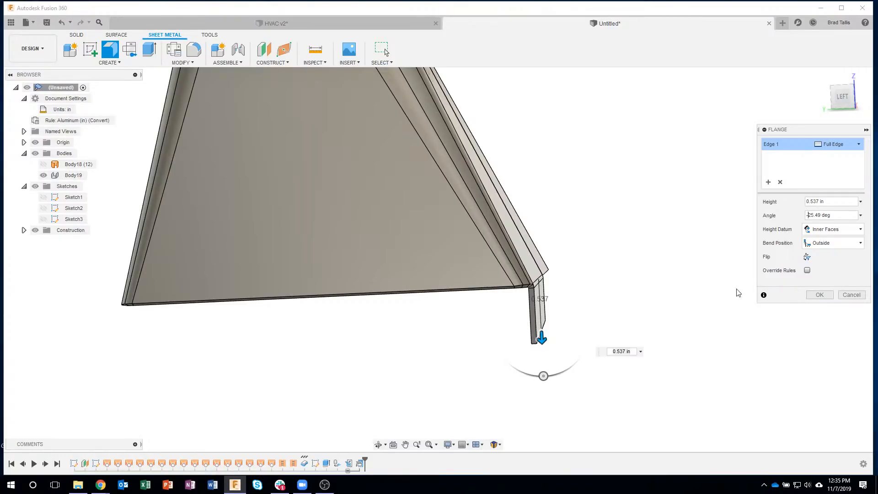
click(818, 295)
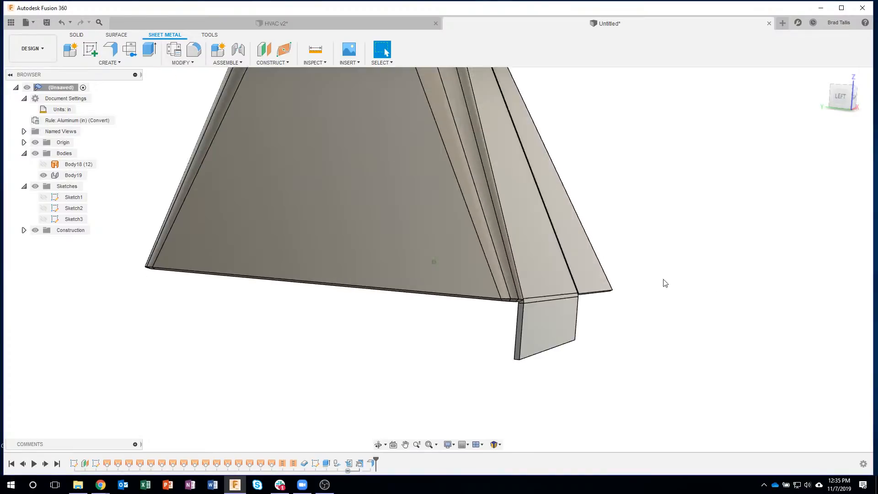
Step: Show the origin planes and start a flange about 0.379 in high on the bottom front edge right of the slit
shift+middle_drag(663, 279, 108, 145)
click(36, 142)
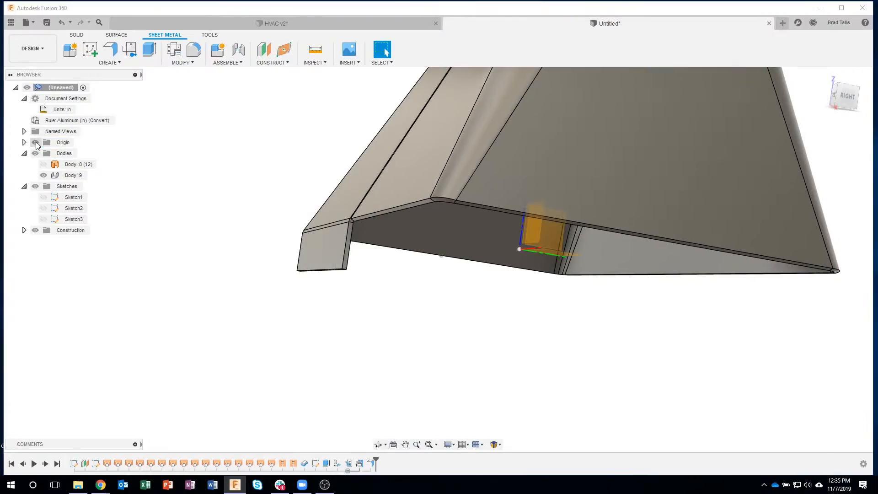
right_click(378, 212)
click(404, 226)
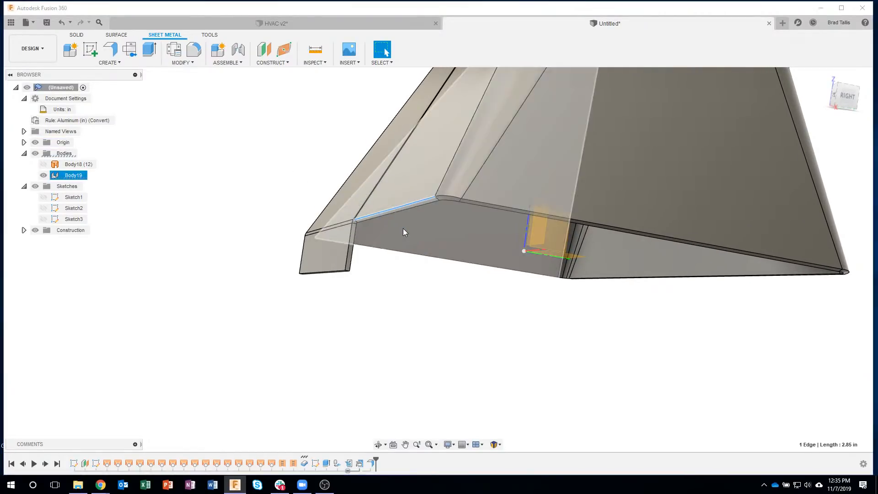
drag(362, 195, 333, 176)
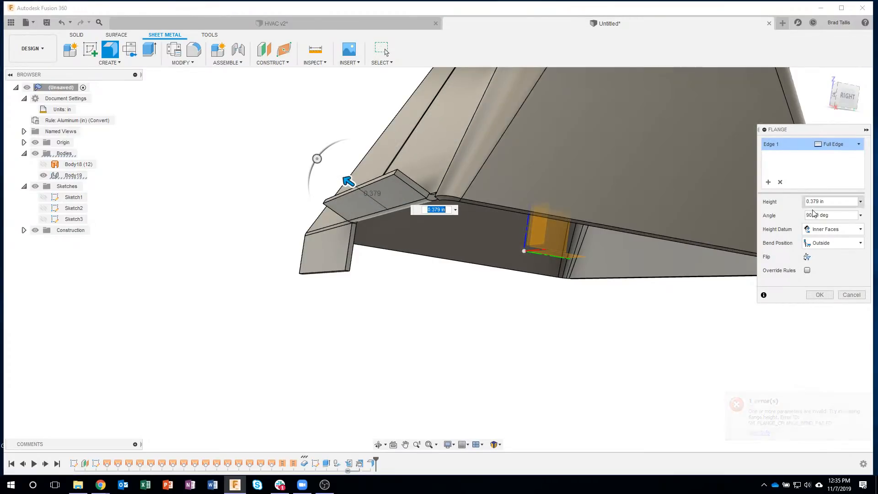
Step: Set this flange's angle to -25.49 degrees by measuring between the sloped front face and the vertical front origin plane and negating it
click(861, 217)
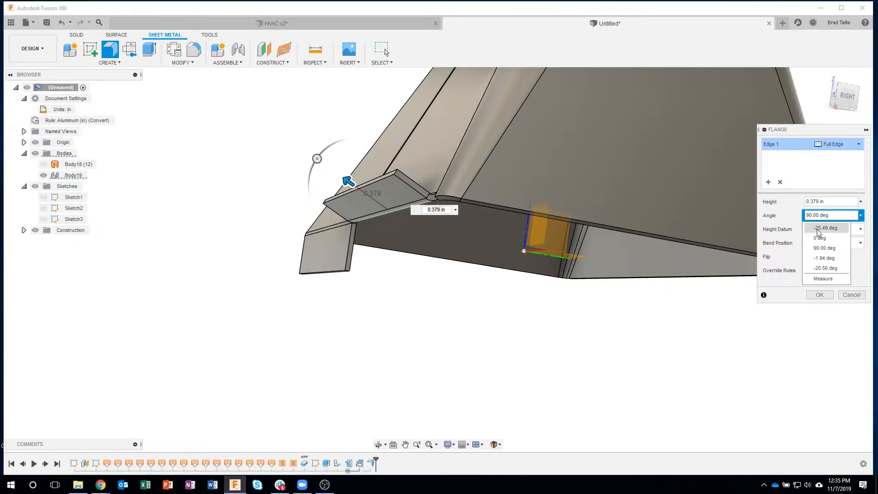
click(823, 279)
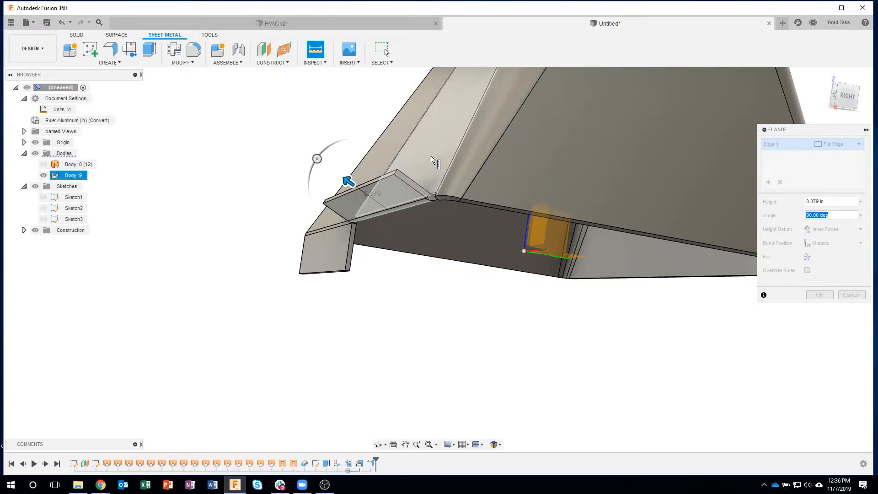
click(430, 150)
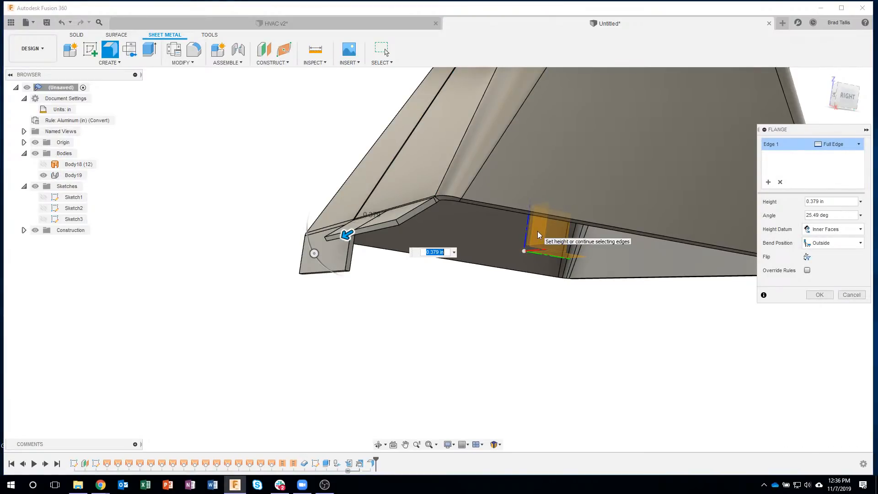
click(807, 215)
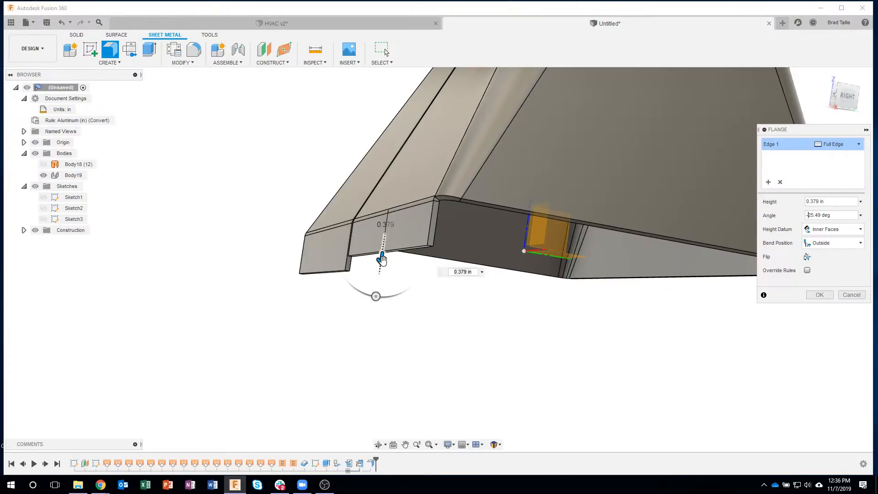
Step: Set the flange's height datum to Outer Faces and its height to 0.5 in, and create it
drag(382, 258, 348, 274)
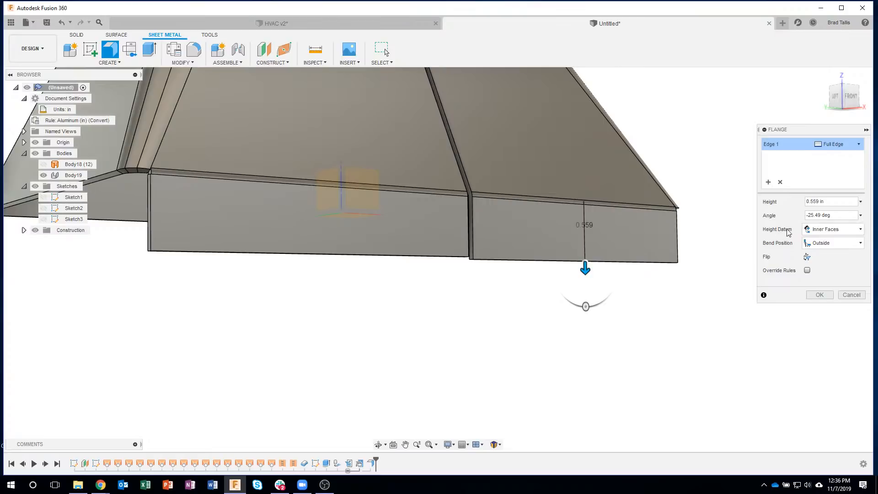
click(830, 229)
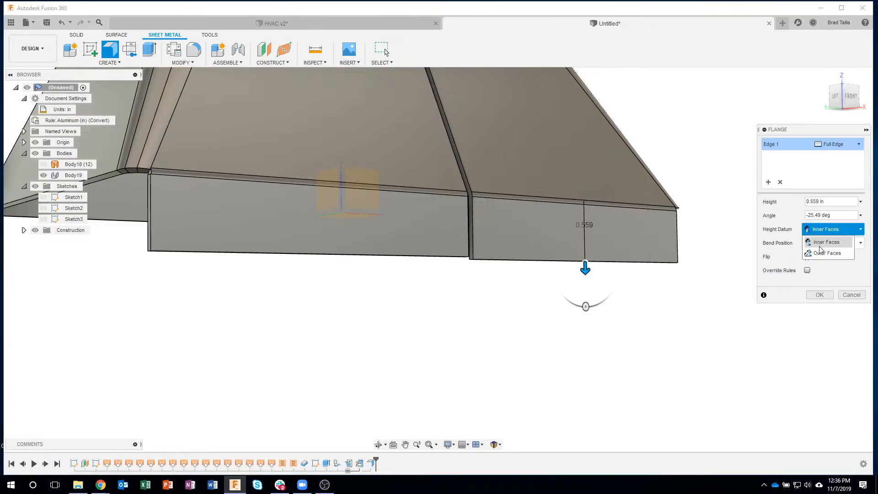
click(821, 253)
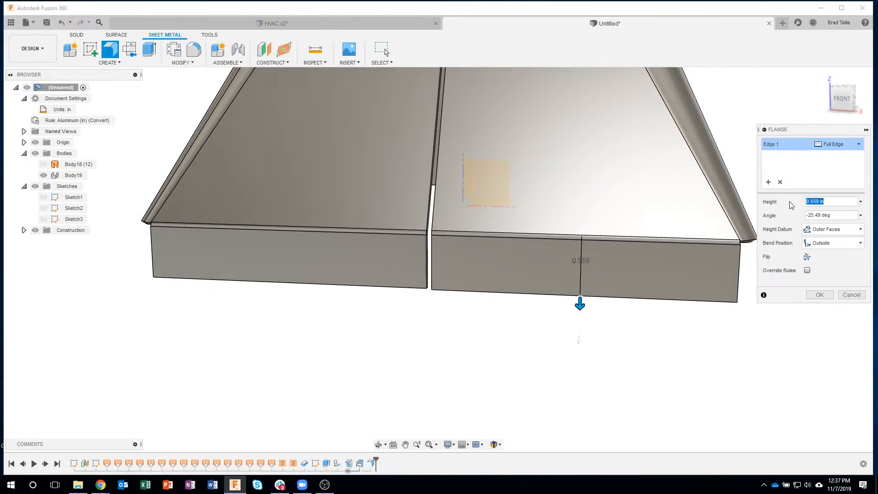
key(BackSpace)
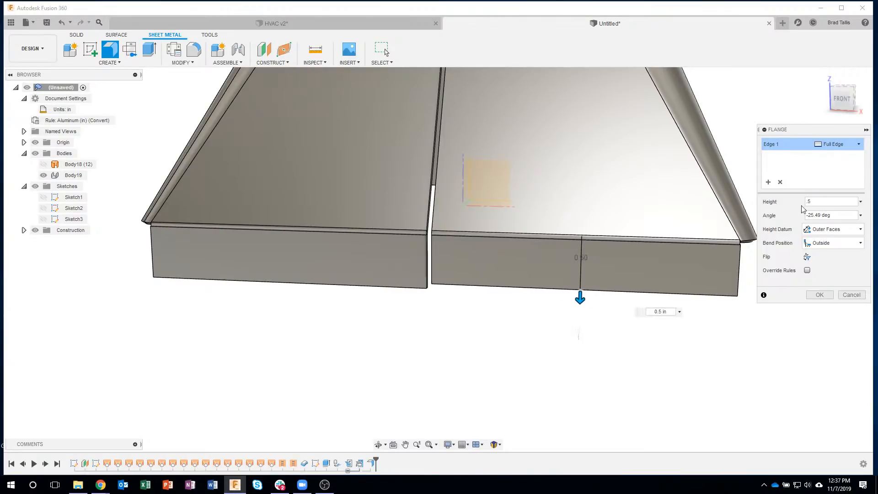
click(819, 293)
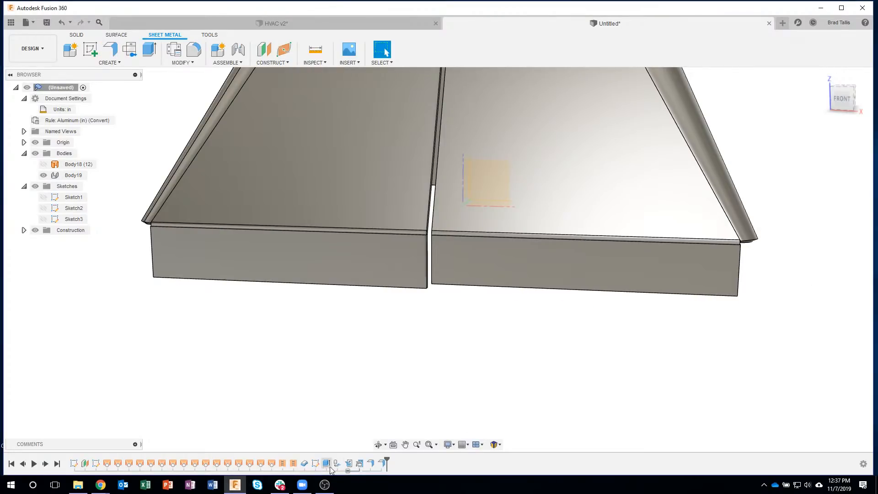
Step: Edit the flange left of the slit to a height of 0.5 in with the Outer Faces height datum
double_click(372, 465)
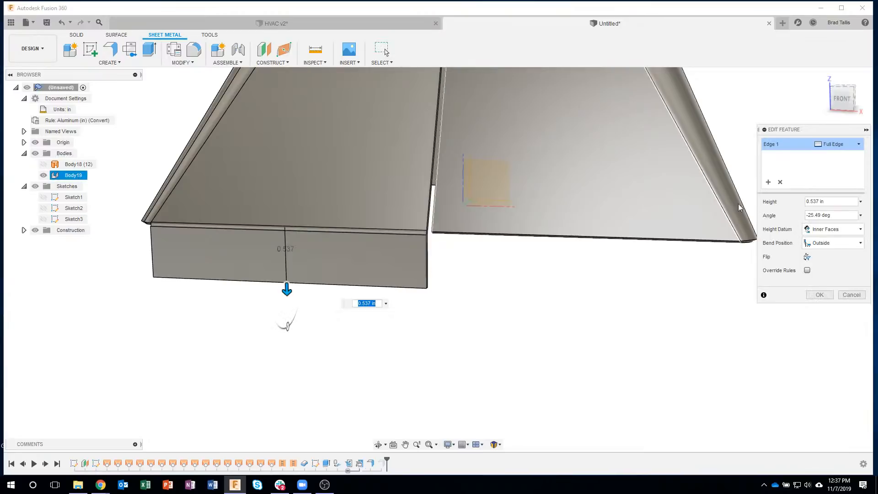
click(831, 202)
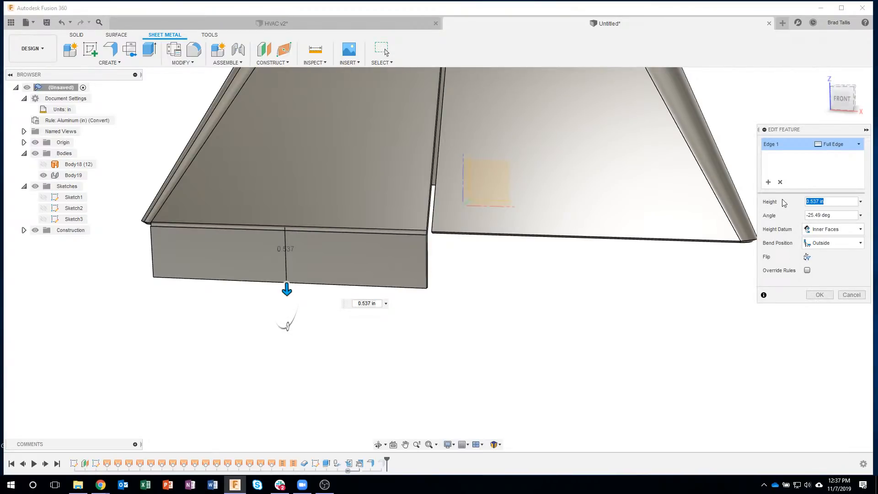
click(836, 229)
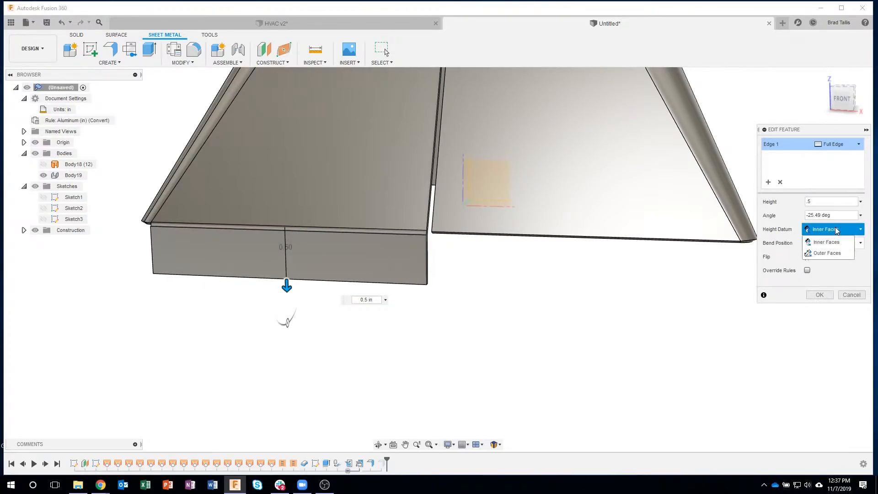
click(833, 251)
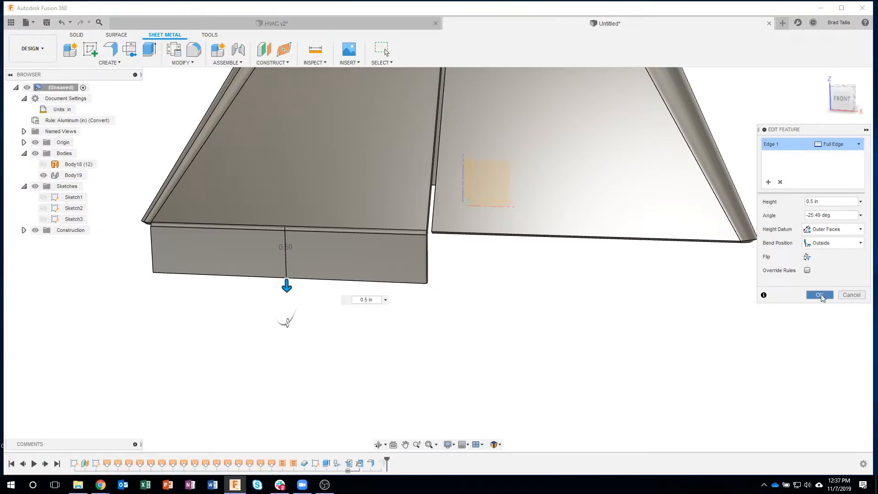
click(820, 295)
Step: Start a flange about 0.457 in high on the left wall's bottom edge
shift+middle_drag(454, 362, 310, 209)
click(353, 225)
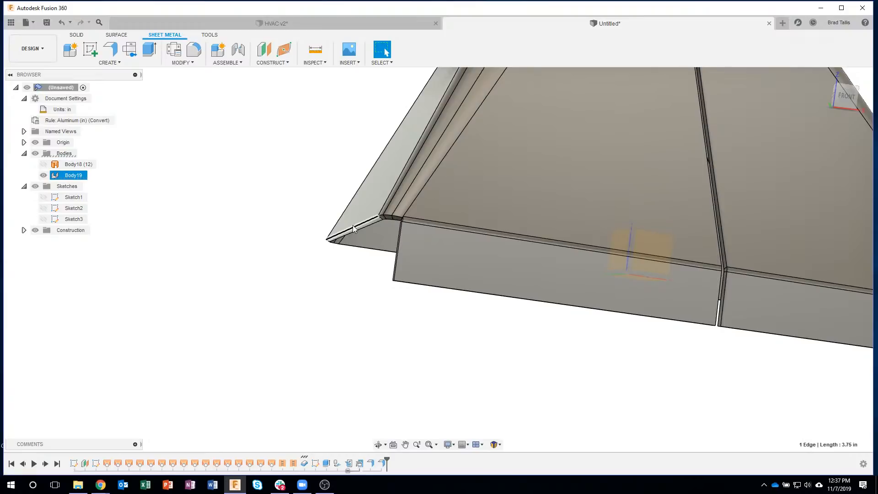
right_click(353, 225)
click(376, 242)
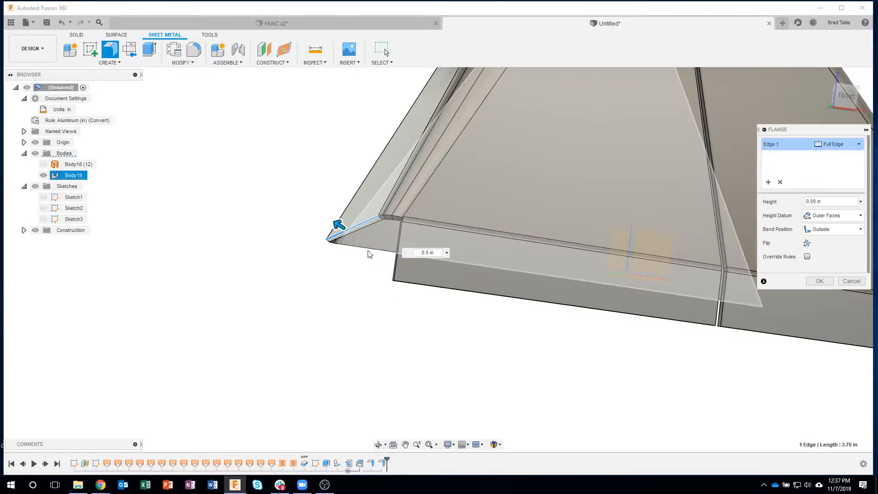
drag(337, 223, 300, 199)
Step: Set the left wall flange's angle to -24.23 degrees by measuring between the sloped left face and the vertical side origin plane and negating it
click(860, 216)
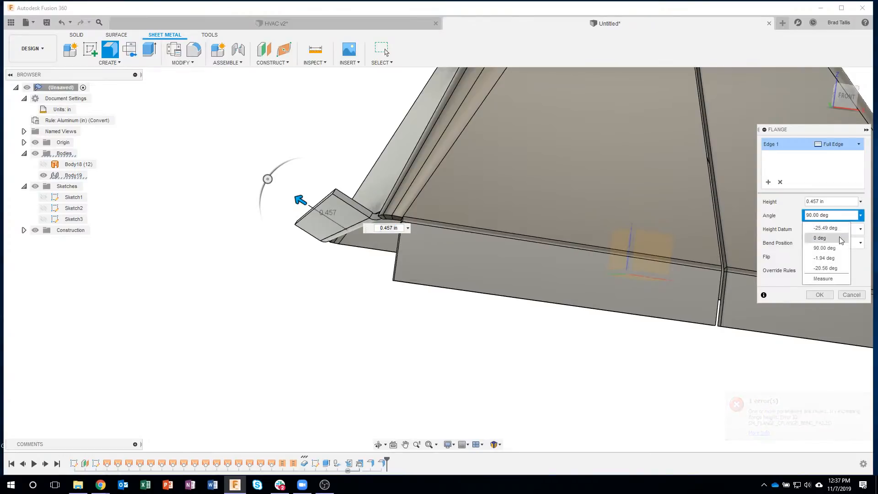
click(817, 281)
shift+middle_drag(563, 245, 378, 187)
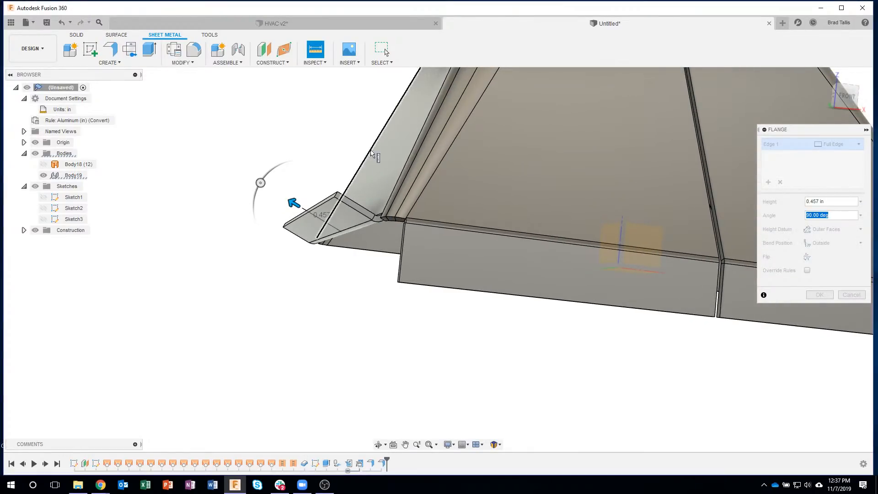
click(373, 162)
shift+middle_drag(438, 212, 469, 295)
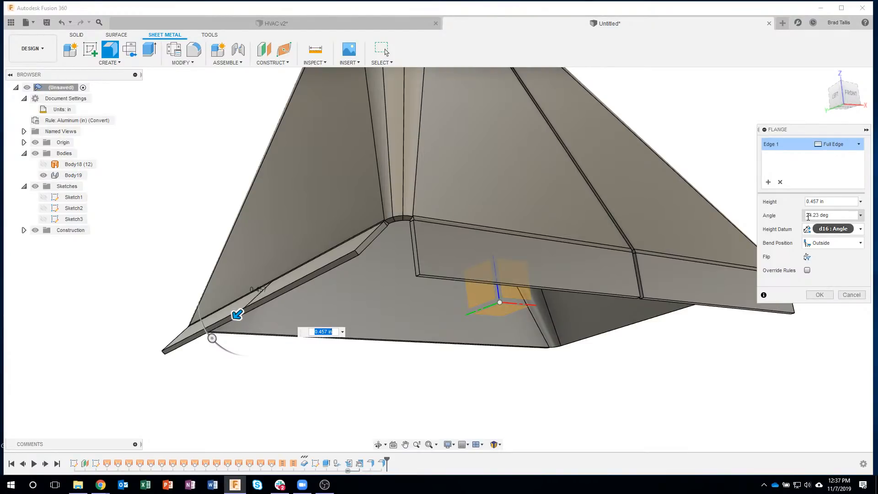
click(812, 217)
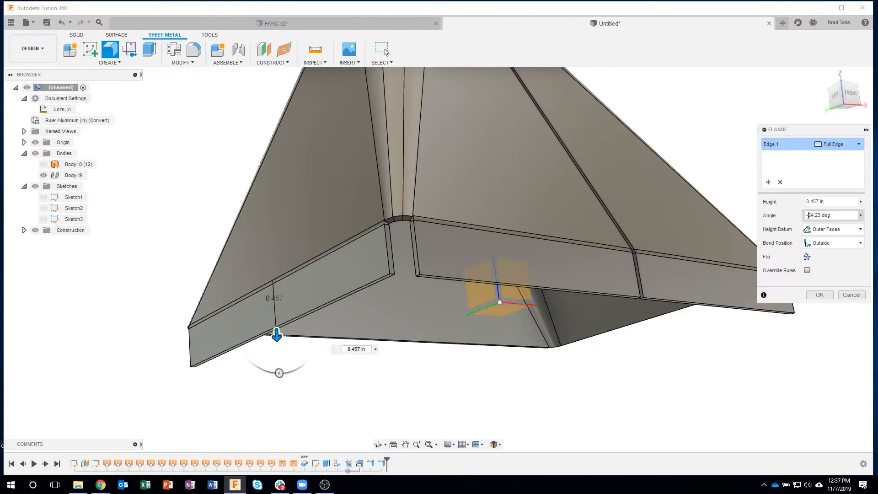
Step: Set the left wall flange's height to 0.5 in and create it
click(860, 201)
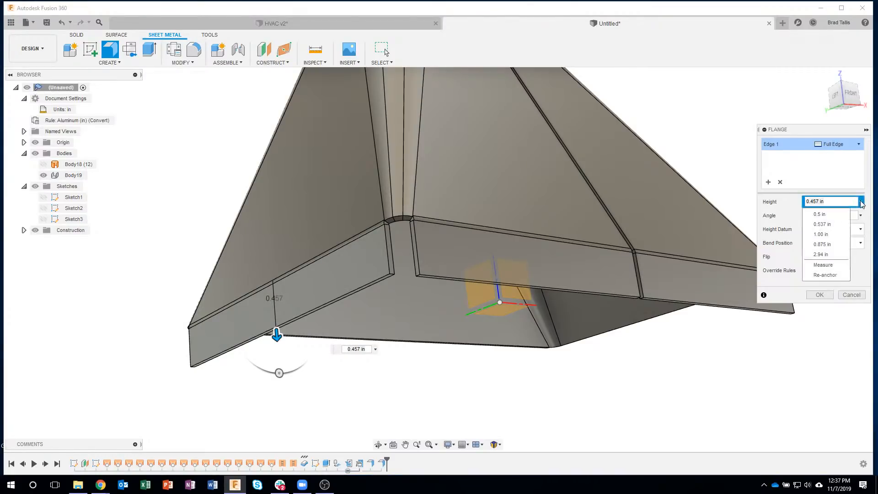
click(847, 214)
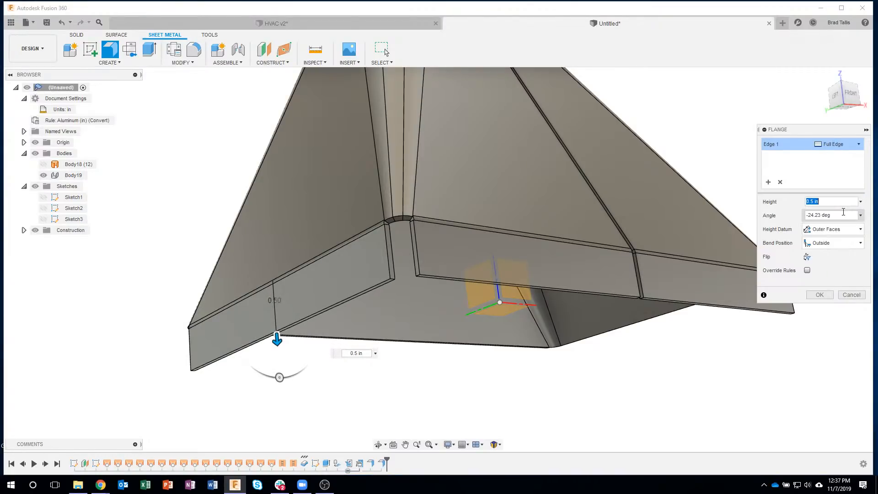
click(813, 294)
Step: Start a flange about 0.715 in high on the right wall's bottom edge
scroll(550, 408, down, 5)
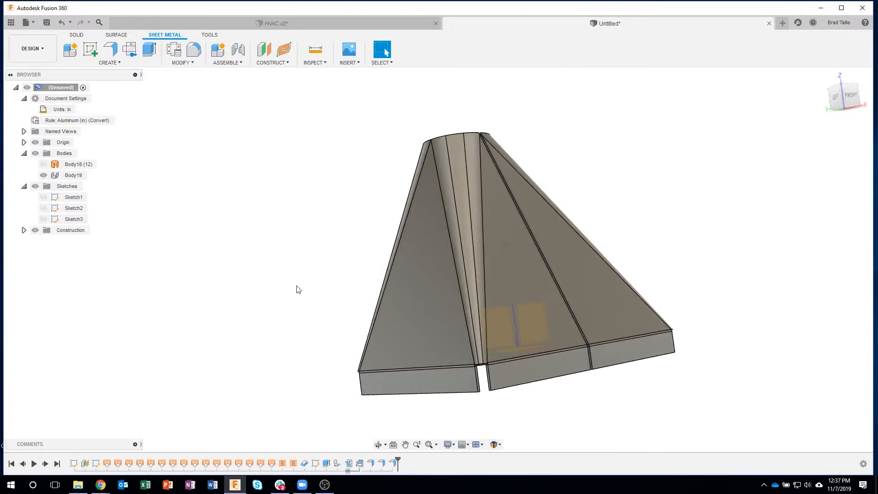
shift+middle_drag(298, 289, 611, 321)
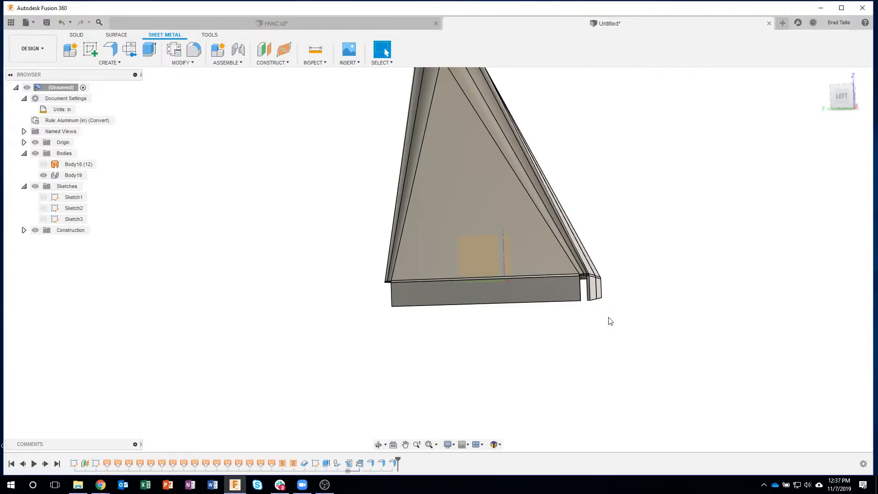
shift+middle_drag(570, 312, 256, 200)
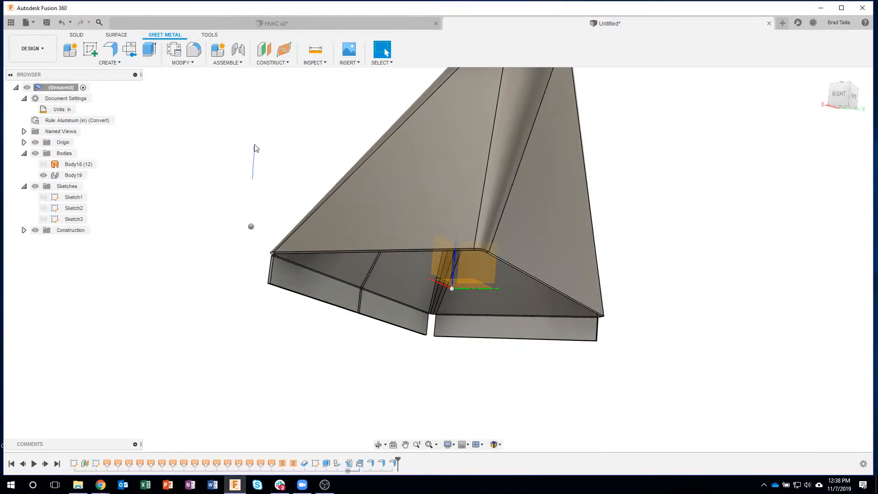
key(i)
click(851, 225)
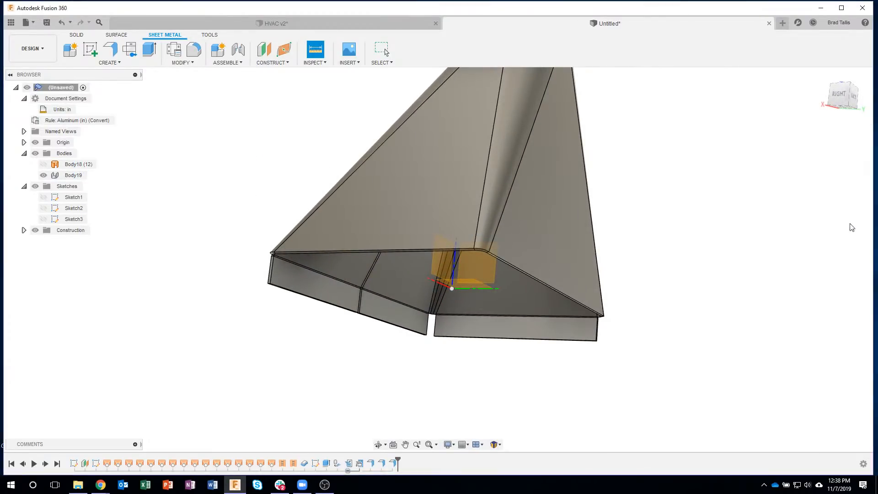
click(110, 48)
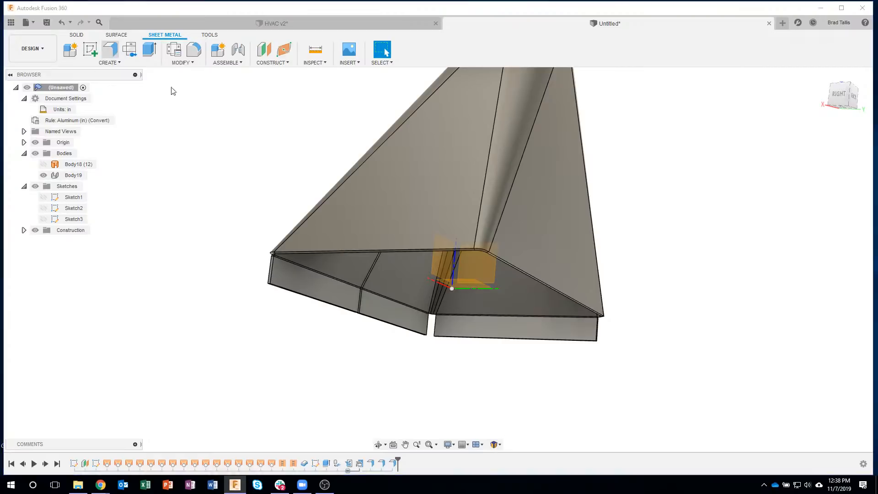
click(342, 251)
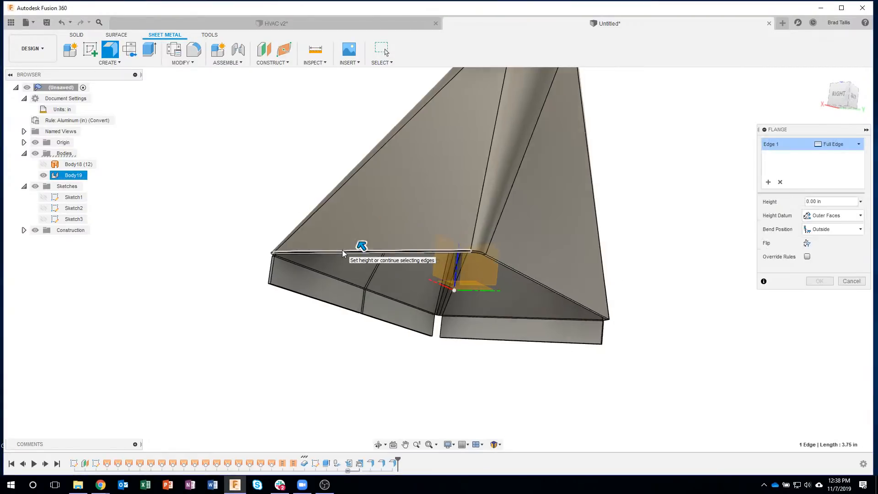
drag(346, 248, 322, 224)
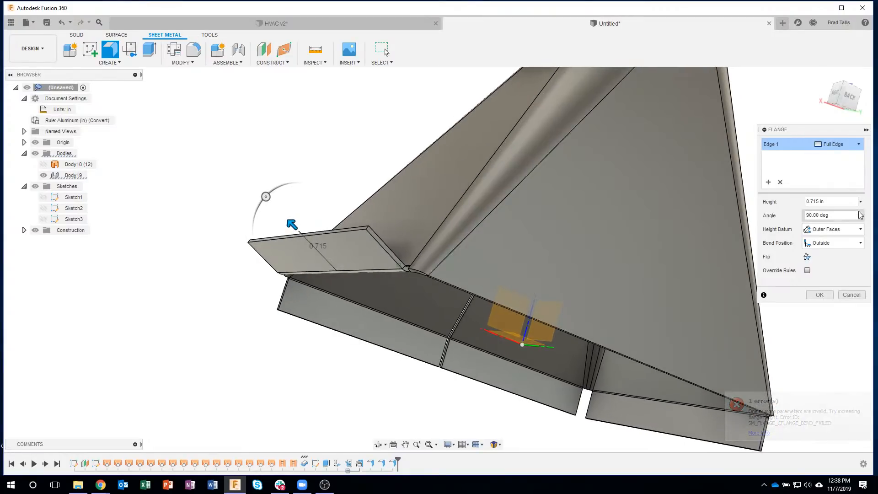
Step: Set the right wall flange's angle to -24.23 degrees and its height to 0.5 in, and create it
click(861, 215)
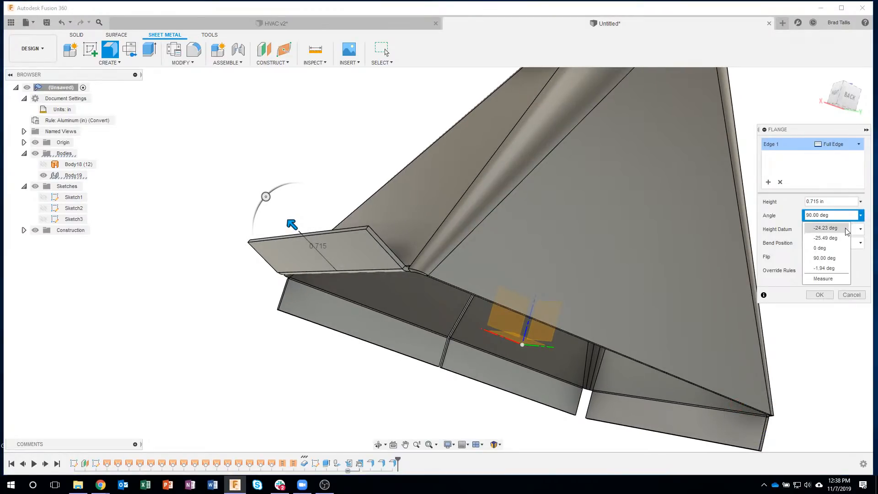
click(846, 229)
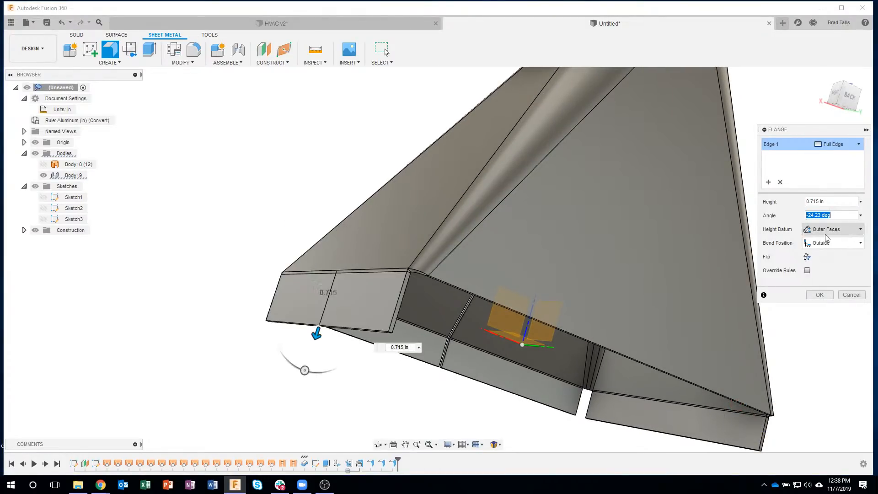
click(862, 203)
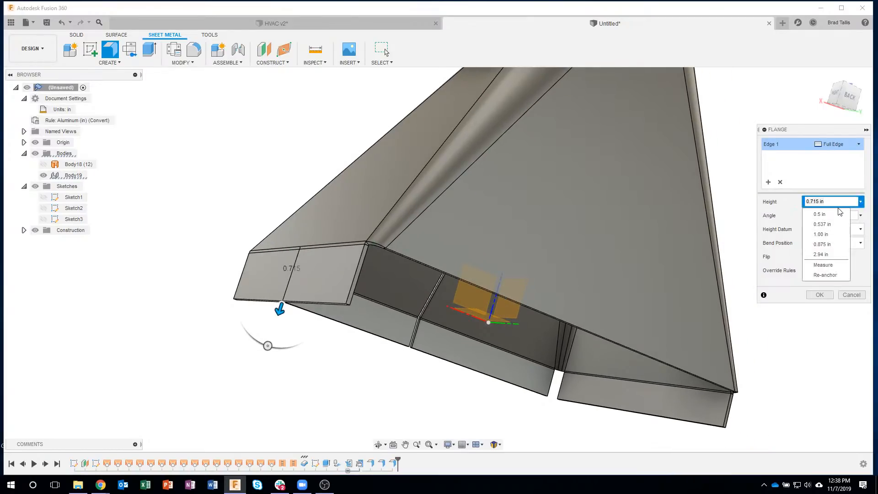
click(821, 231)
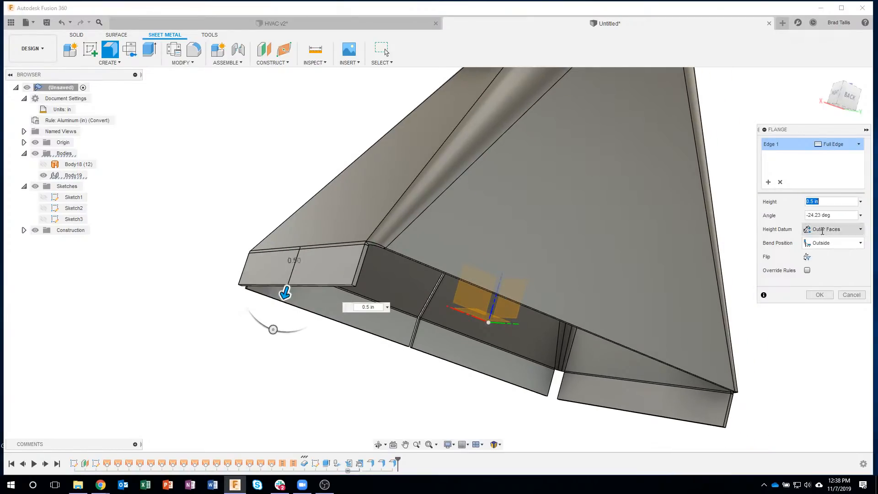
click(817, 294)
Step: Start a flange about 0.51 in high on the back wall's bottom edge
shift+middle_drag(780, 237, 868, 103)
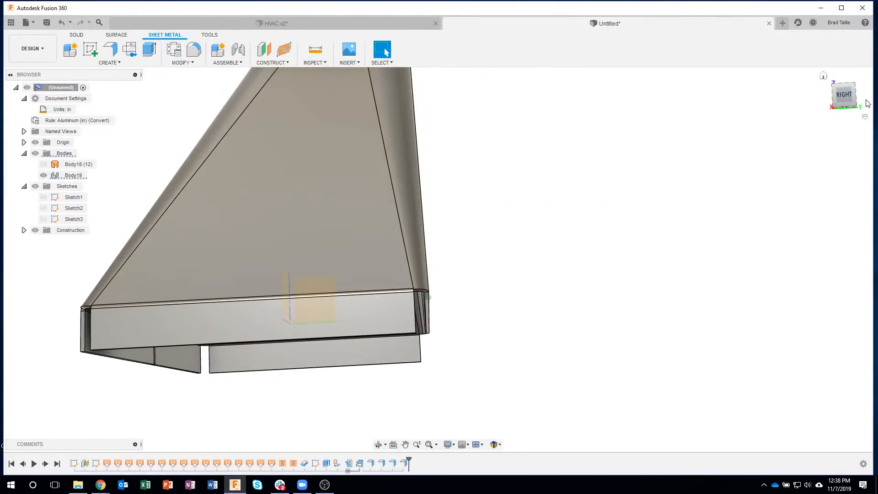
click(844, 95)
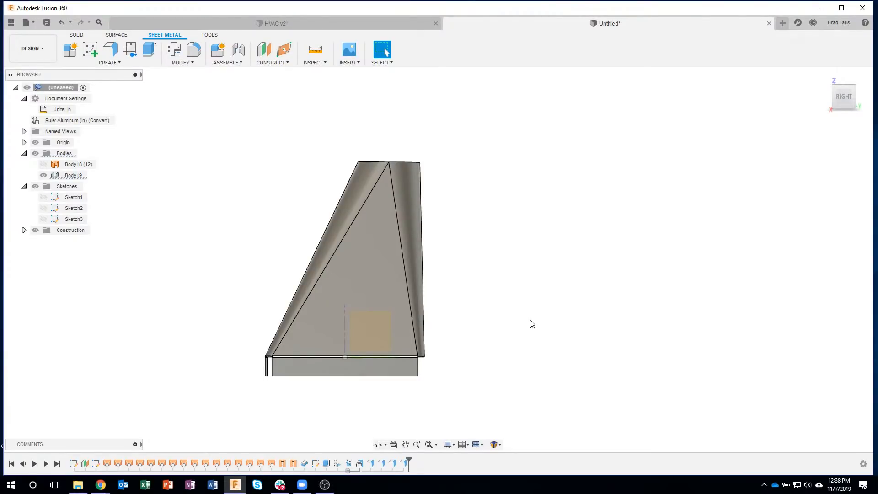
scroll(530, 319, up, 3)
shift+middle_drag(531, 320, 394, 205)
scroll(407, 172, up, 1)
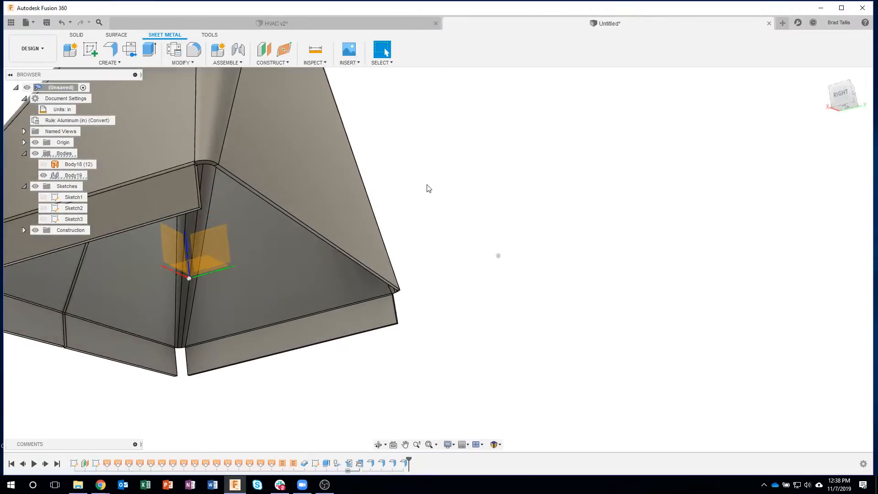
right_click(266, 196)
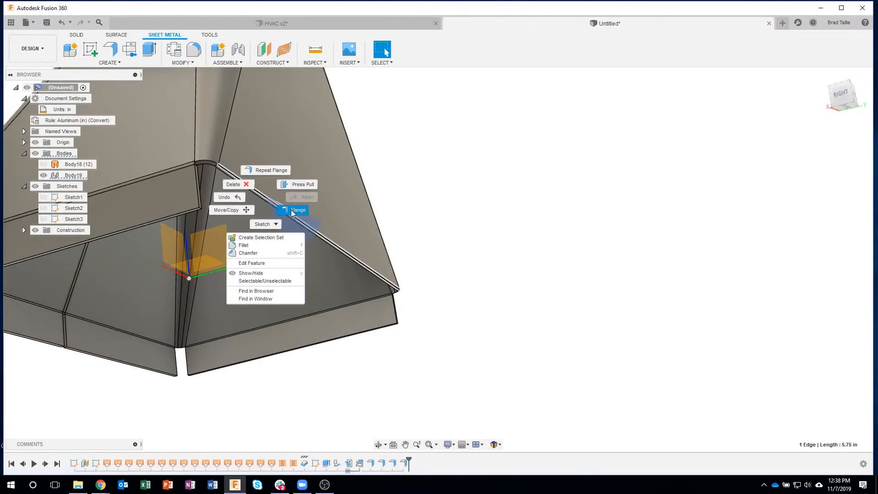
click(292, 210)
shift+middle_drag(445, 194, 359, 273)
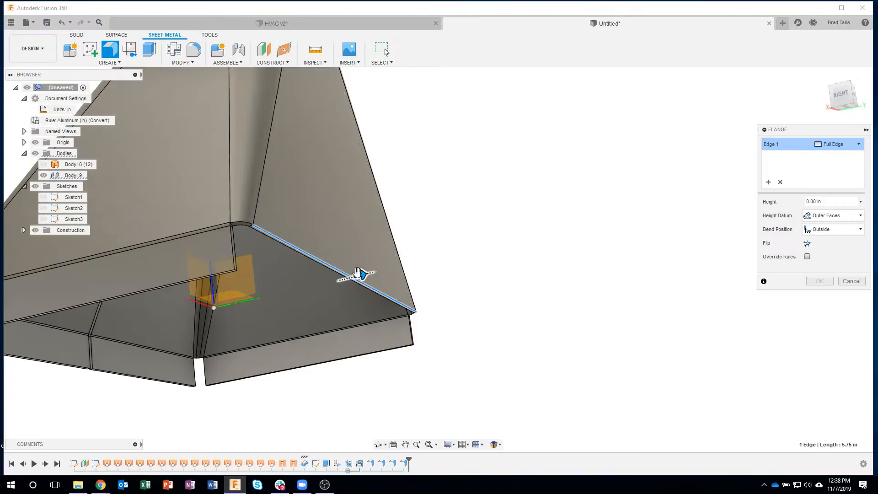
drag(360, 274, 396, 265)
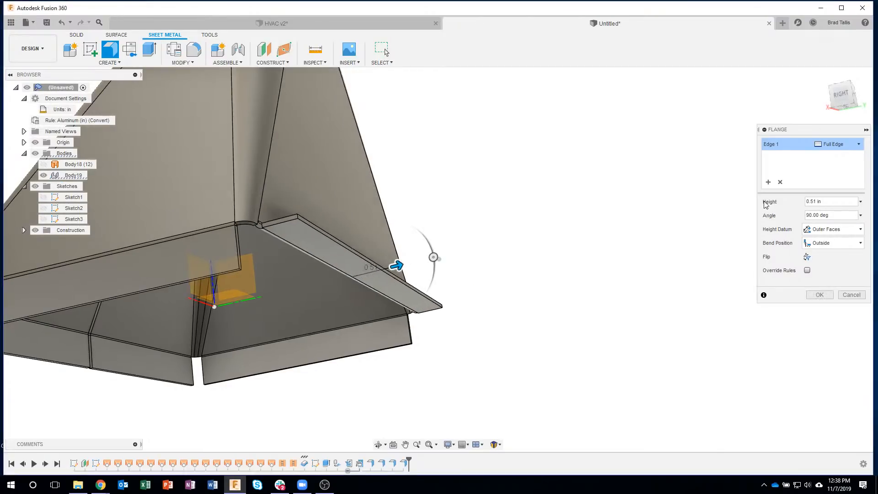
Step: Set the back flange's angle to -1.33 degrees by measuring the back face against the vertical XZ origin plane and negating it, and finish with a new height
click(859, 216)
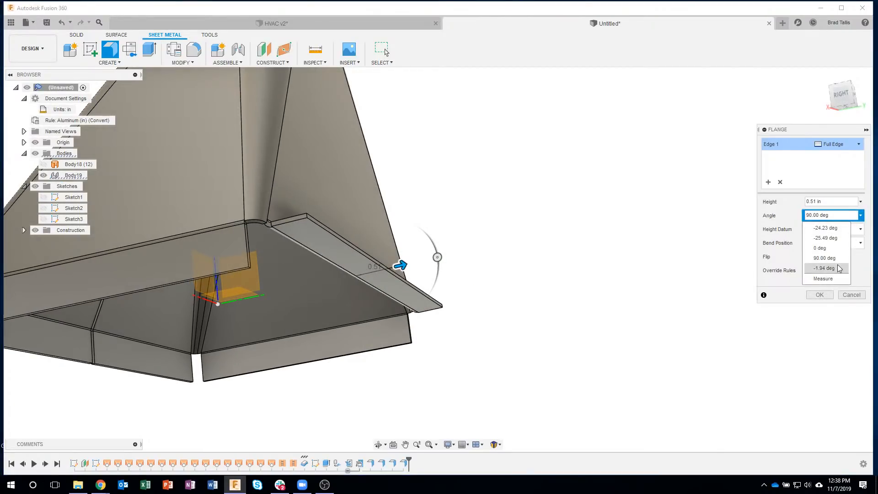
click(829, 278)
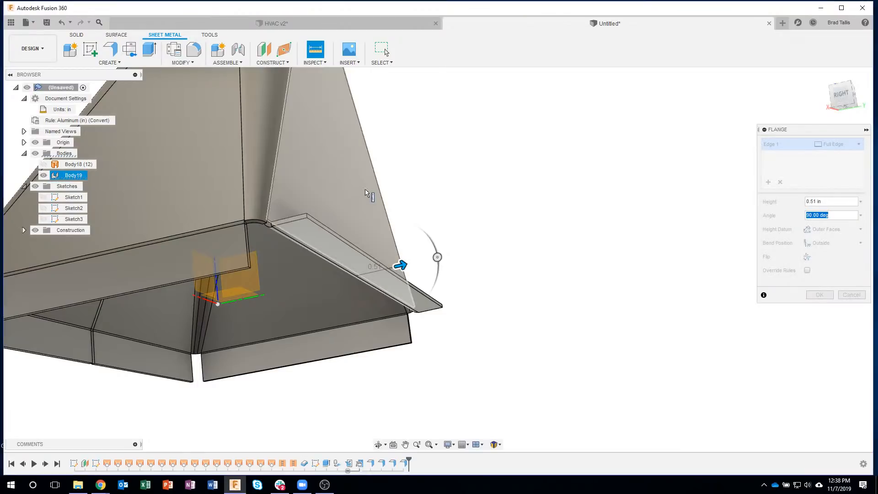
click(351, 193)
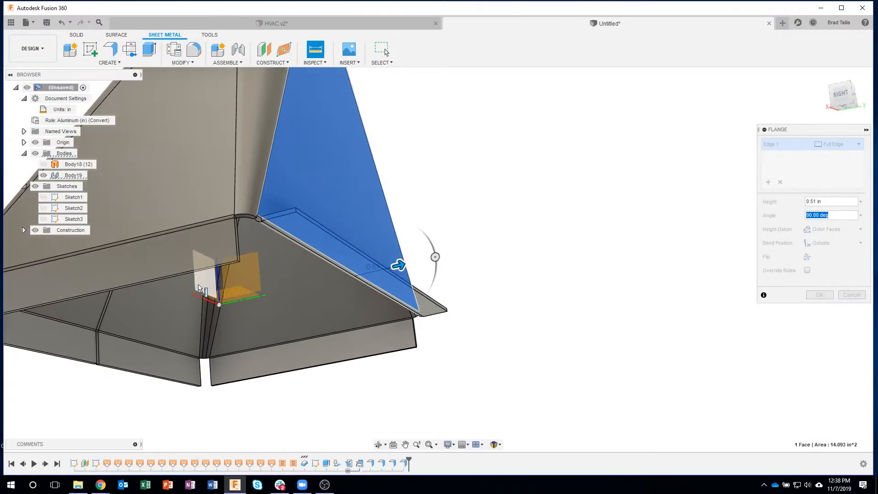
click(199, 289)
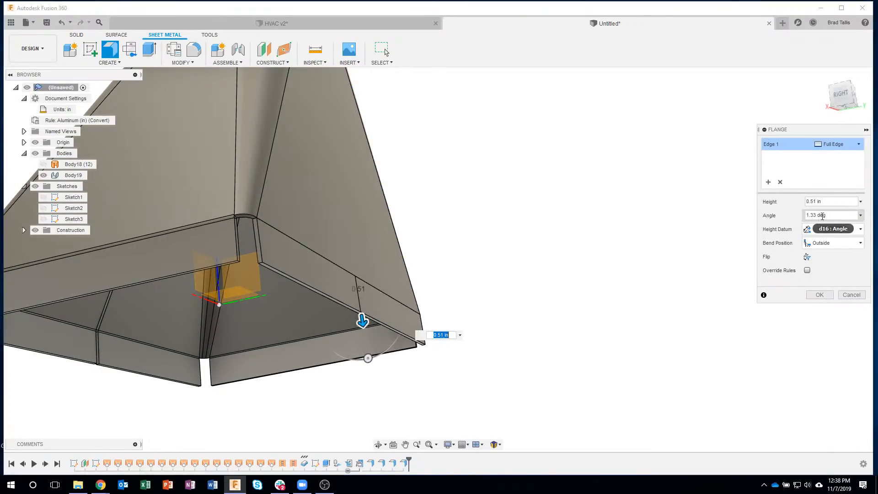
click(807, 215)
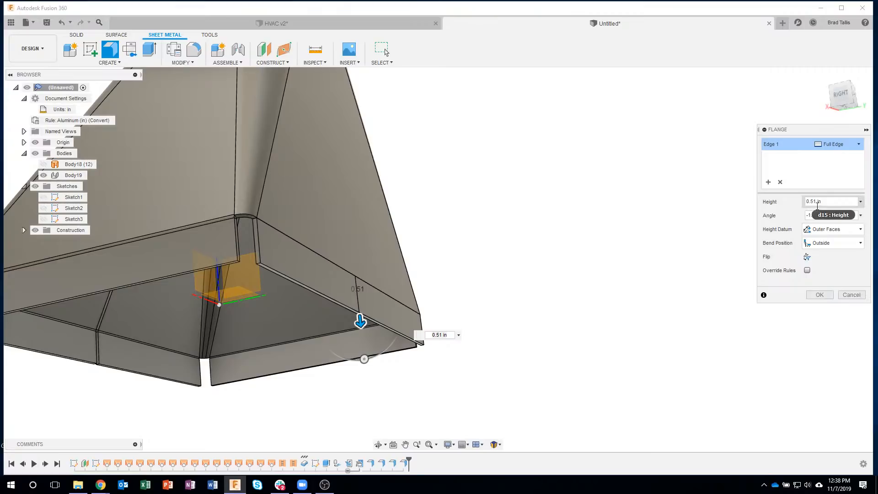
click(808, 202)
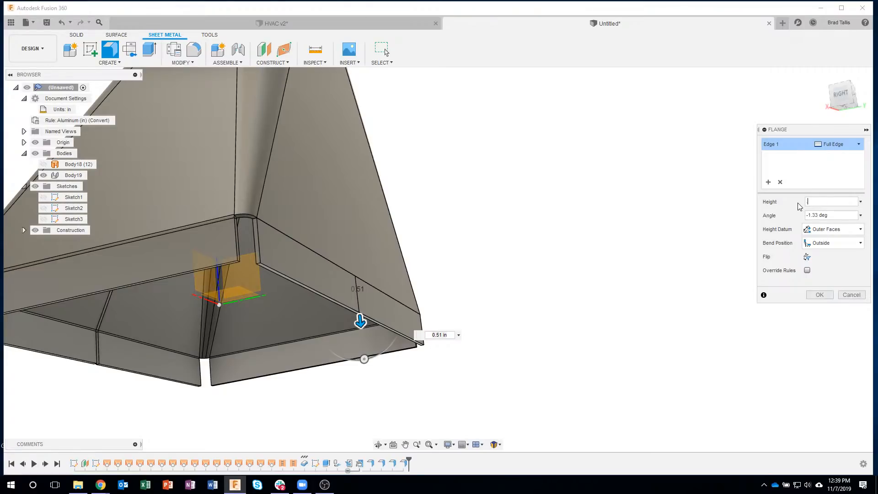
key(Return)
Step: Unfold all bends with the flange left of the slit as the stationary entity, and undo the unfold
shift+middle_drag(746, 175, 467, 260)
scroll(553, 247, down, 5)
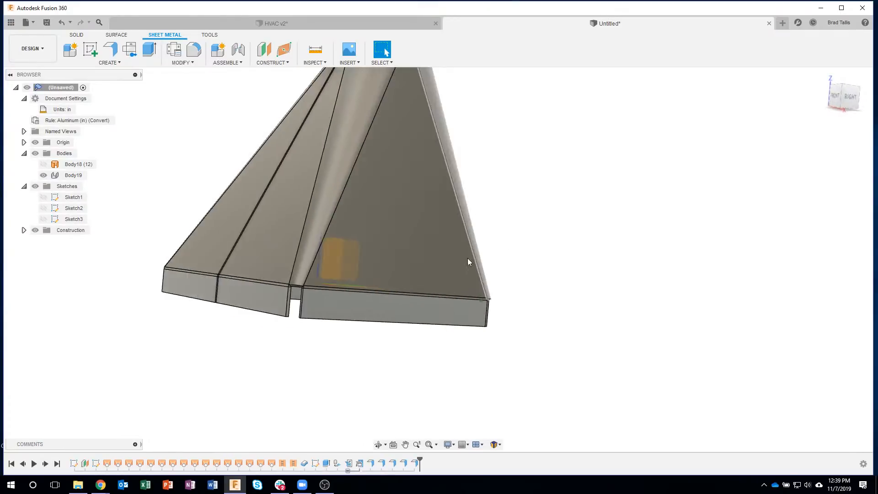
scroll(467, 260, down, 5)
shift+middle_drag(411, 223, 302, 187)
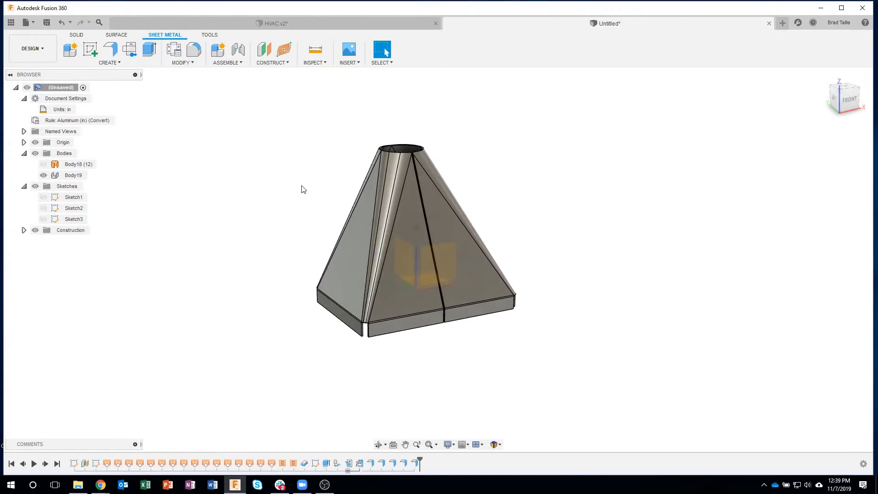
click(324, 254)
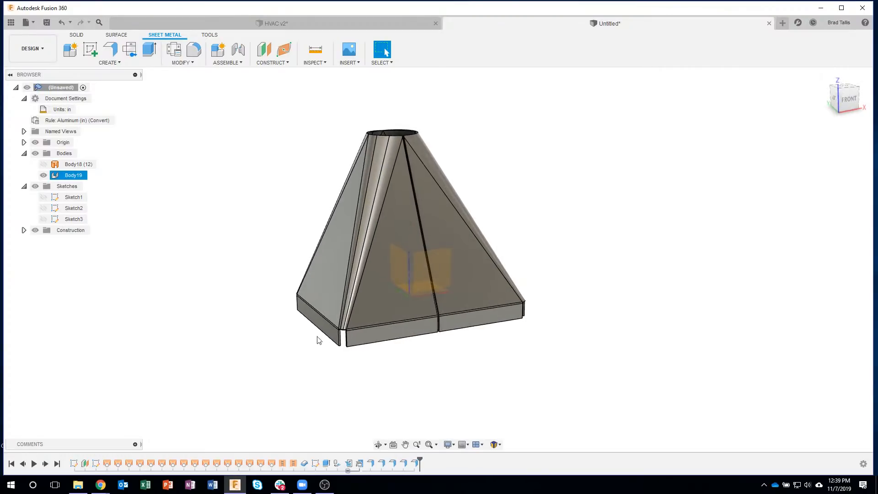
click(222, 114)
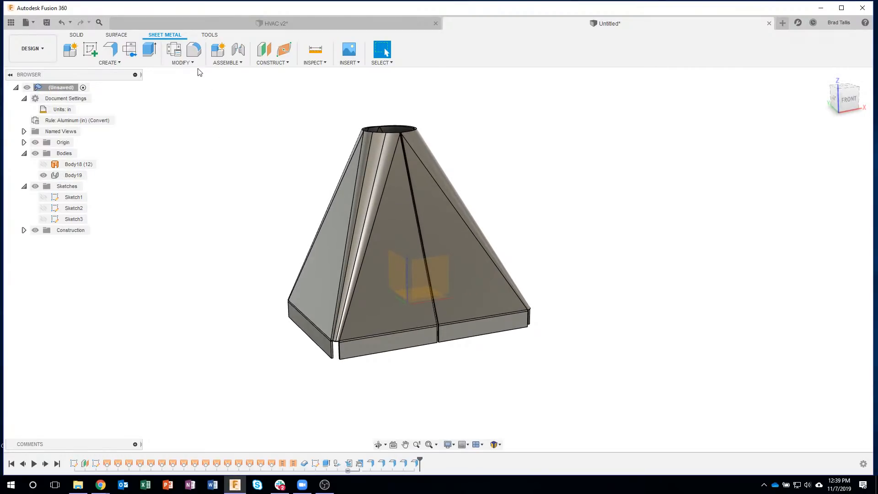
click(190, 64)
click(187, 73)
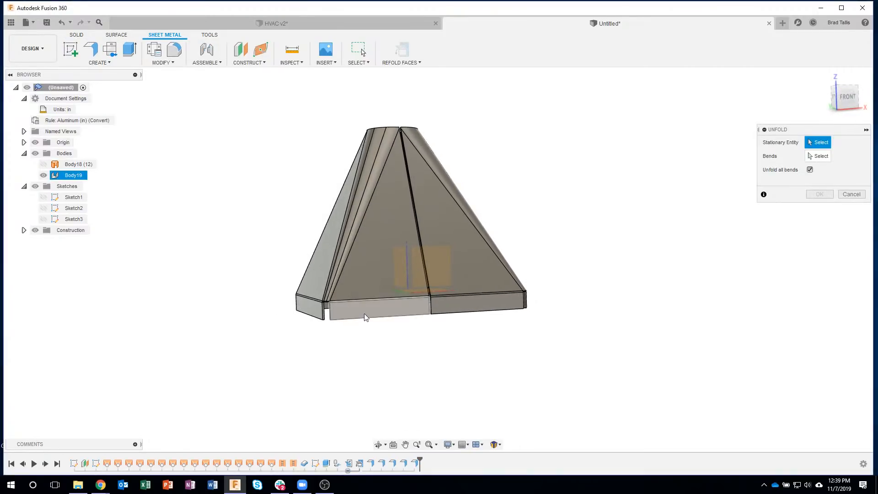
click(366, 319)
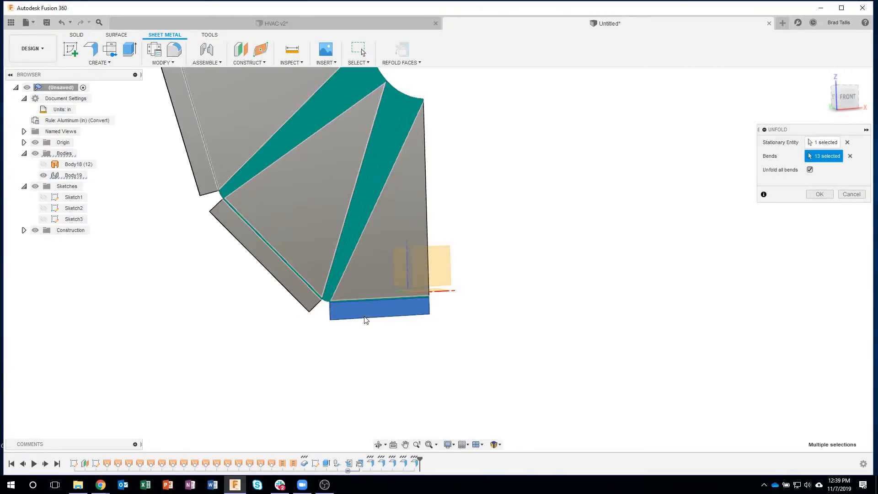
click(823, 196)
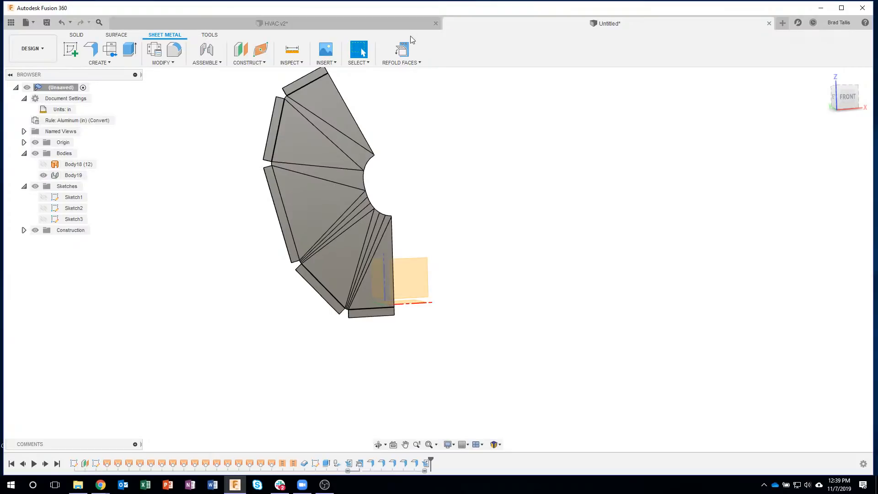
click(62, 23)
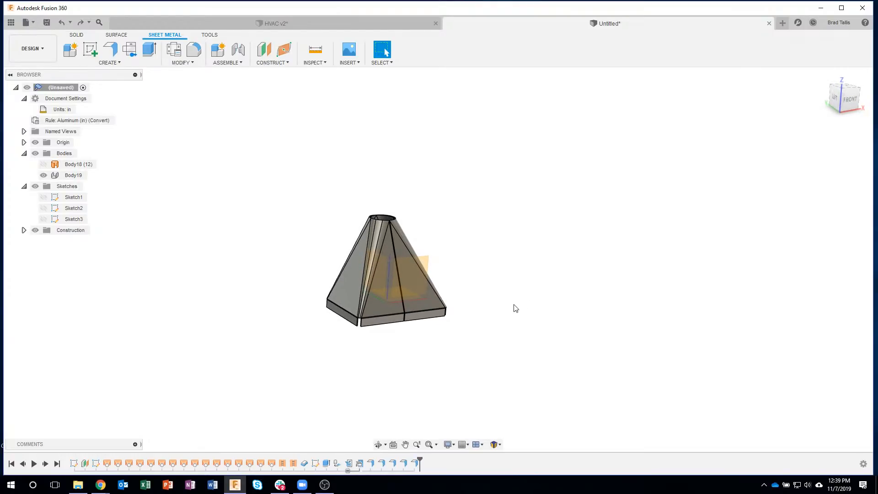
Step: Edit the construction plane beneath the top circle and set its offset distance from the XY plane to 3 in
scroll(464, 245, up, 5)
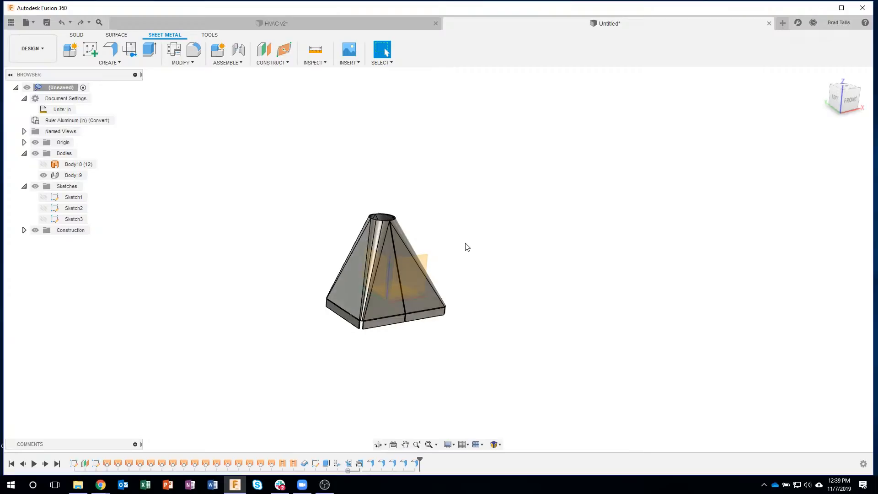
scroll(465, 249, up, 5)
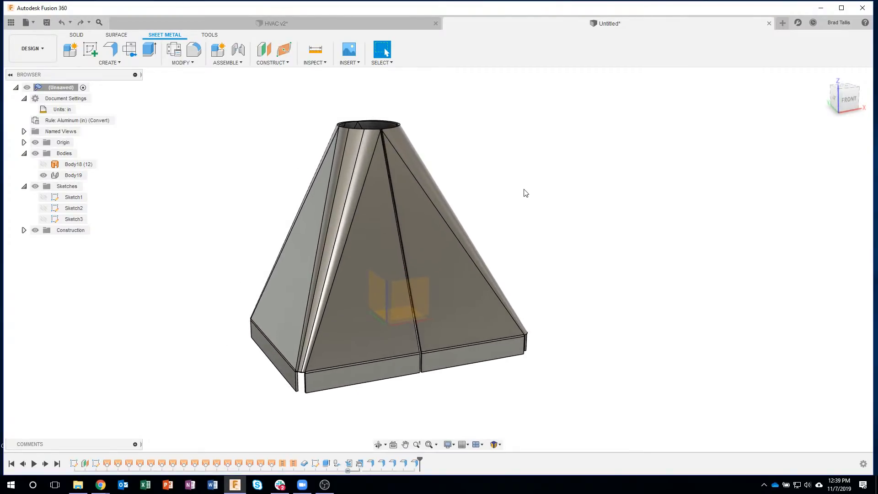
shift+middle_drag(523, 189, 548, 195)
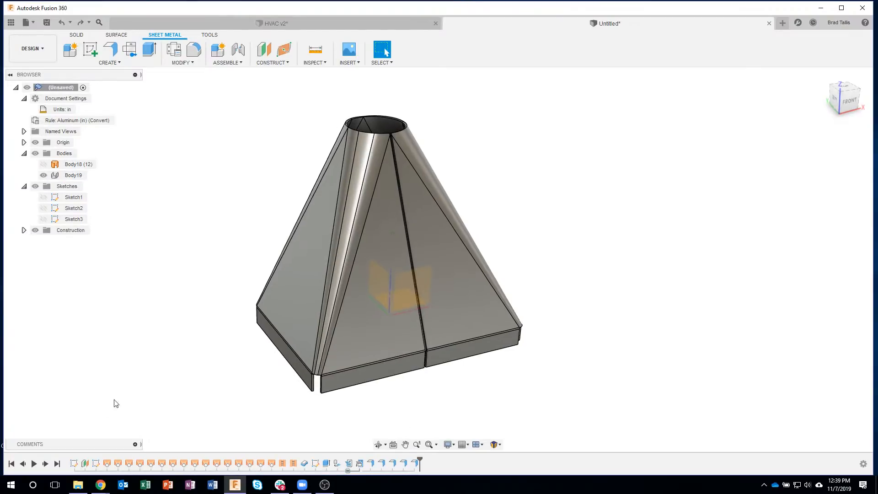
click(85, 465)
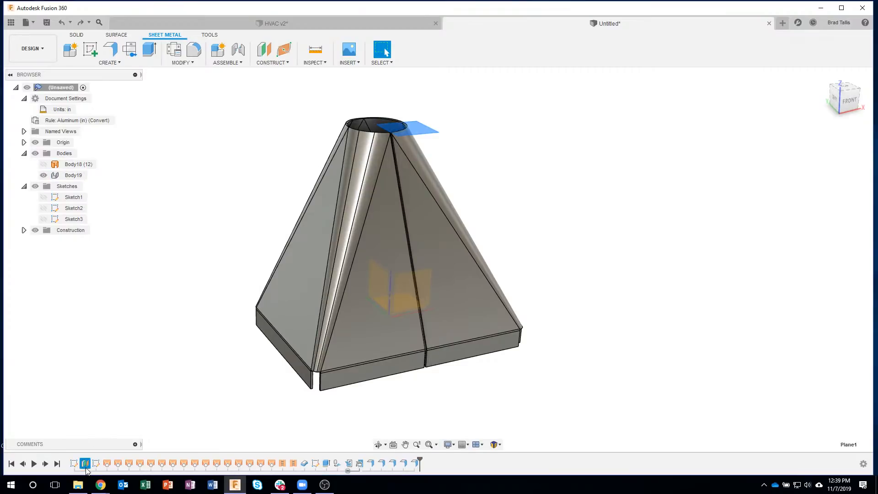
double_click(85, 464)
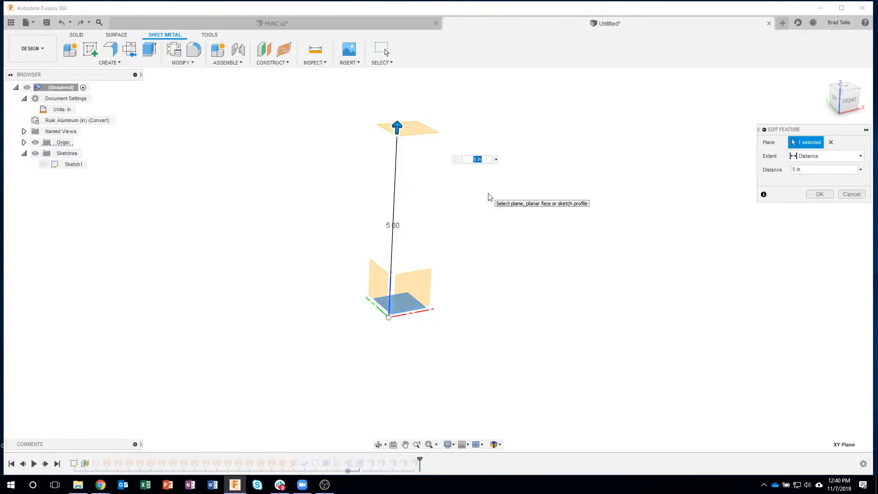
text(3)
key(Return)
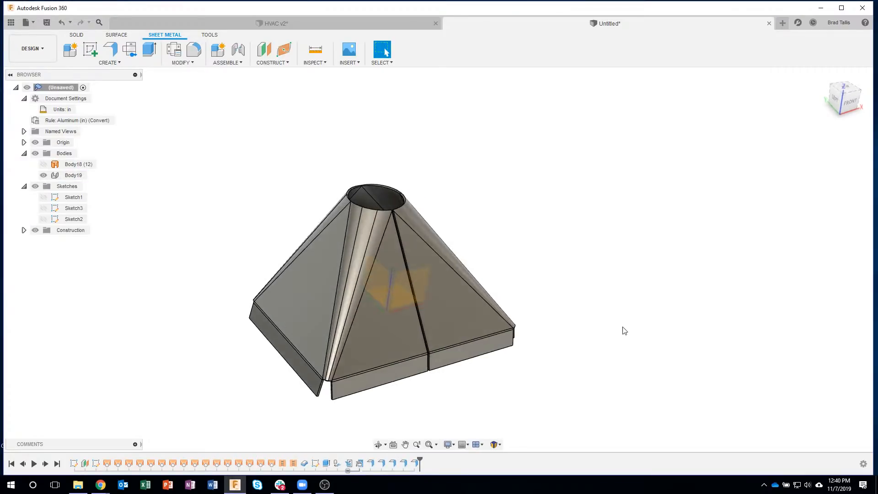
Step: Open the top circle's sketch for editing and show the base rectangle sketch as a reference
shift+middle_drag(624, 330, 115, 443)
double_click(73, 219)
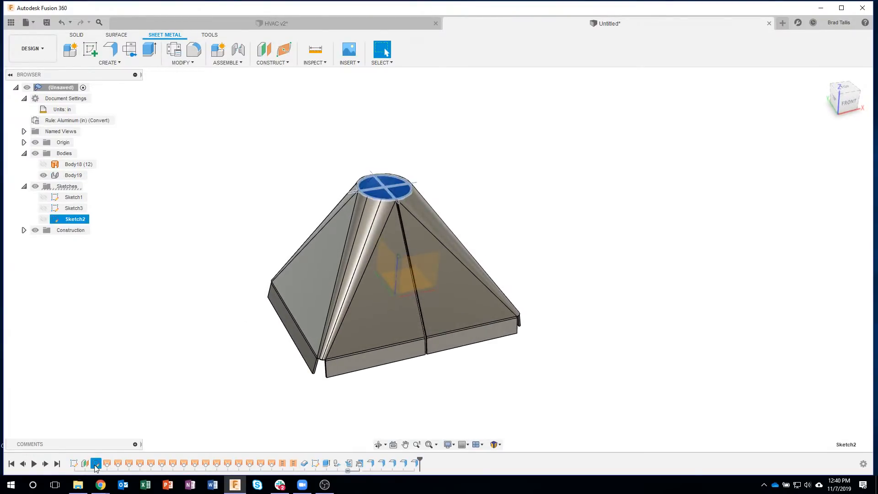
middle_drag(353, 366, 451, 210)
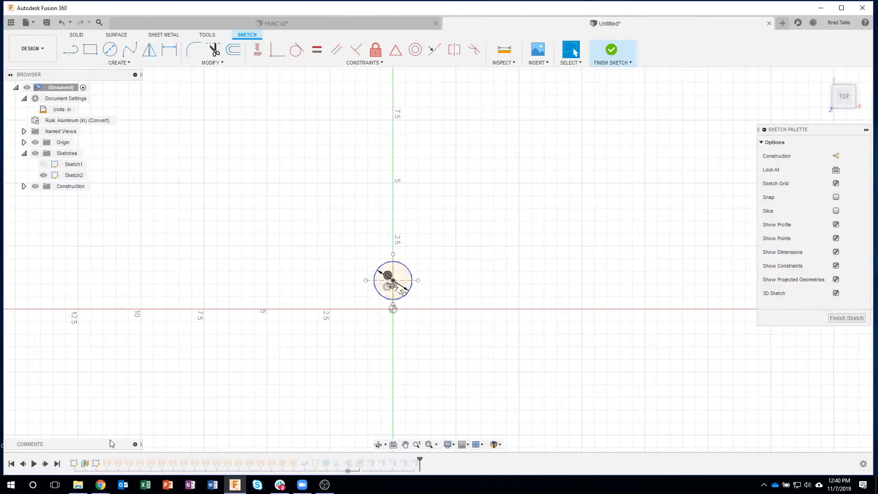
click(43, 164)
scroll(414, 306, up, 2)
scroll(413, 308, up, 3)
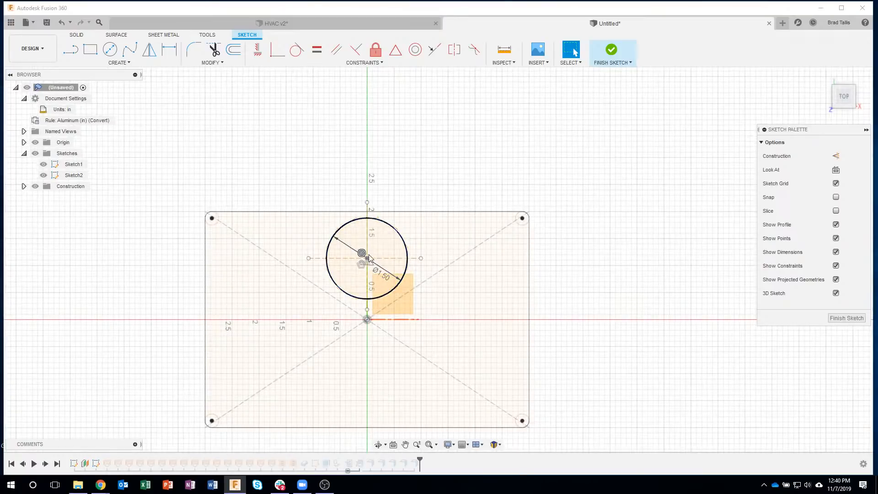
Step: Move the 1.50 in circle's centre onto the origin, finish the sketch, and hide the base rectangle sketch
drag(367, 288, 368, 325)
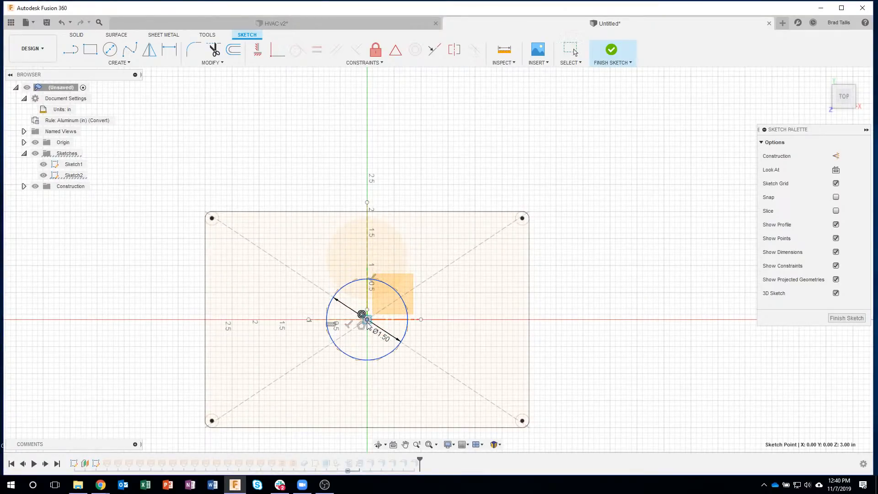
key(Escape)
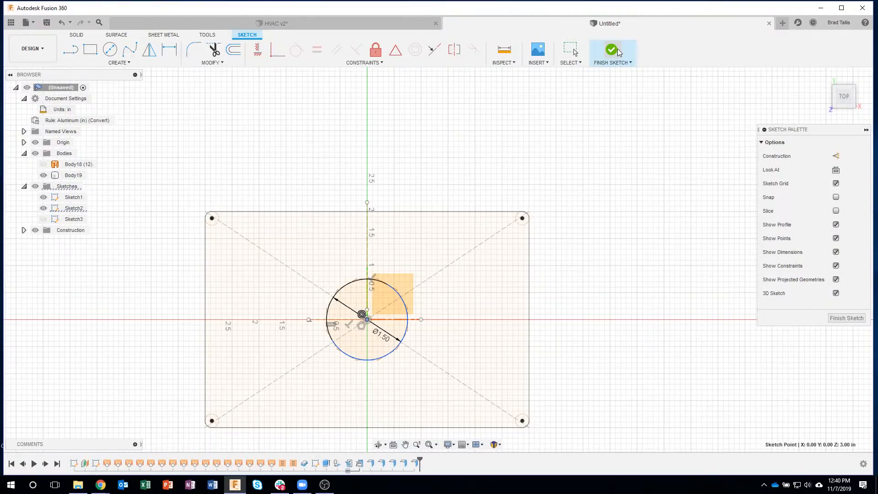
click(617, 52)
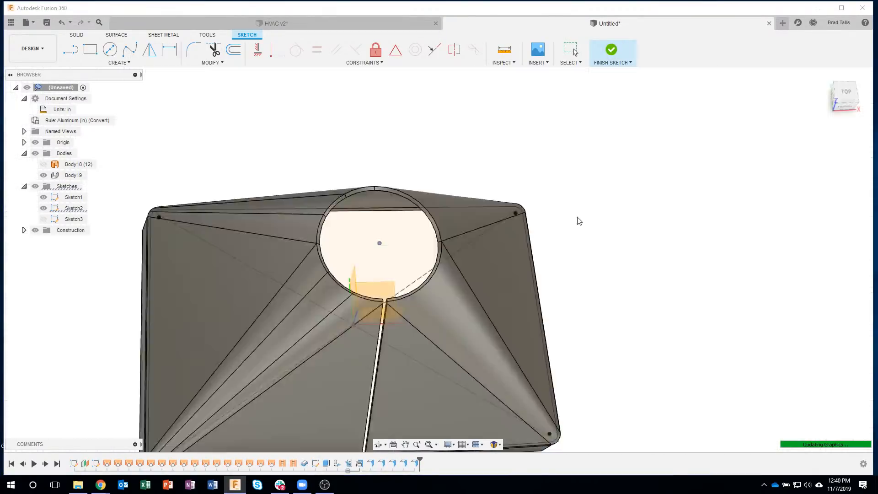
mouse_move(611, 229)
shift+middle_down()
mouse_move(391, 215)
mouse_move(108, 177)
mouse_move(43, 180)
mouse_move(42, 196)
shift+middle_up()
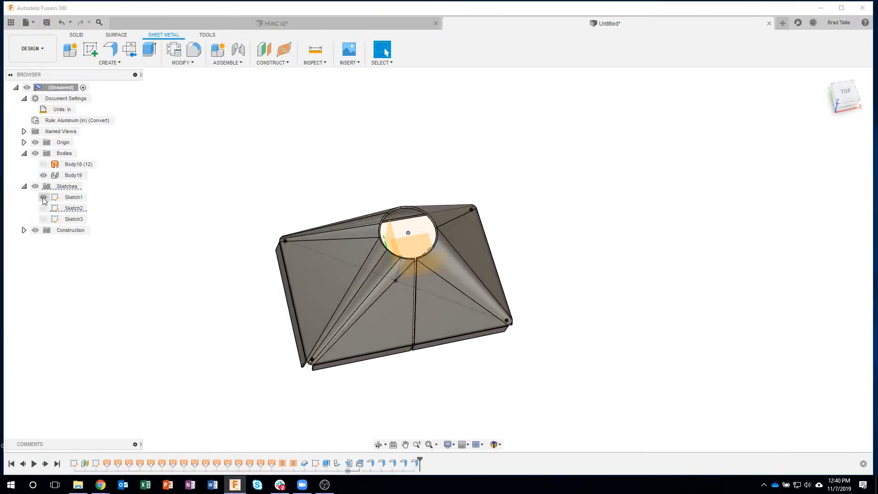
click(43, 196)
mouse_move(143, 196)
shift+middle_down()
mouse_move(45, 180)
mouse_move(200, 183)
mouse_move(241, 171)
mouse_move(251, 254)
mouse_move(399, 339)
mouse_move(588, 266)
mouse_move(305, 361)
shift+middle_up()
click(44, 177)
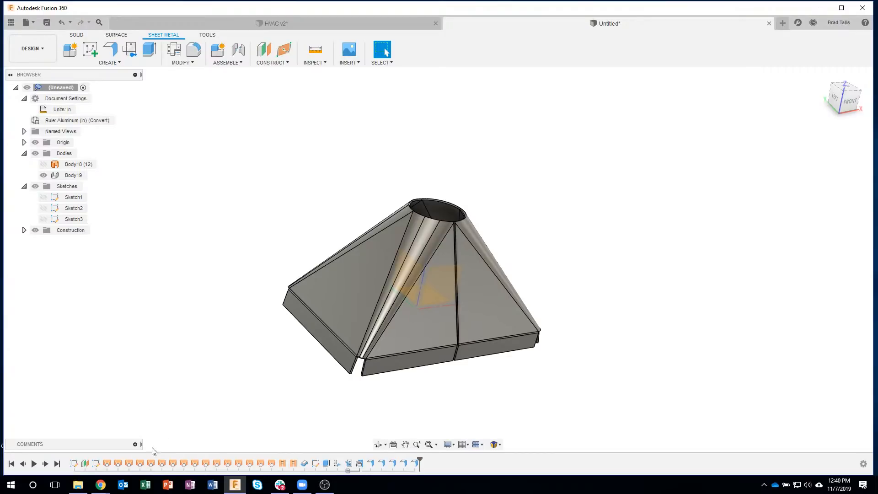
Step: Group all consecutive loft features together with the two surface stitch features in the timeline
click(110, 463)
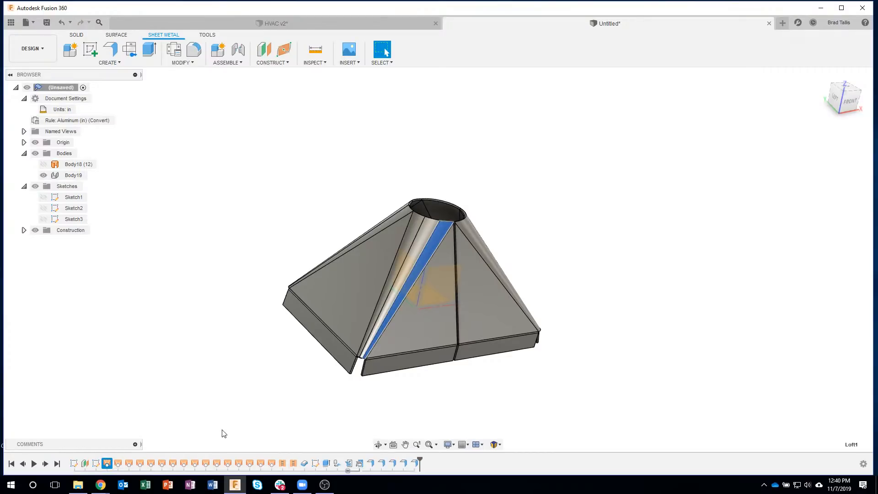
shift+click(272, 463)
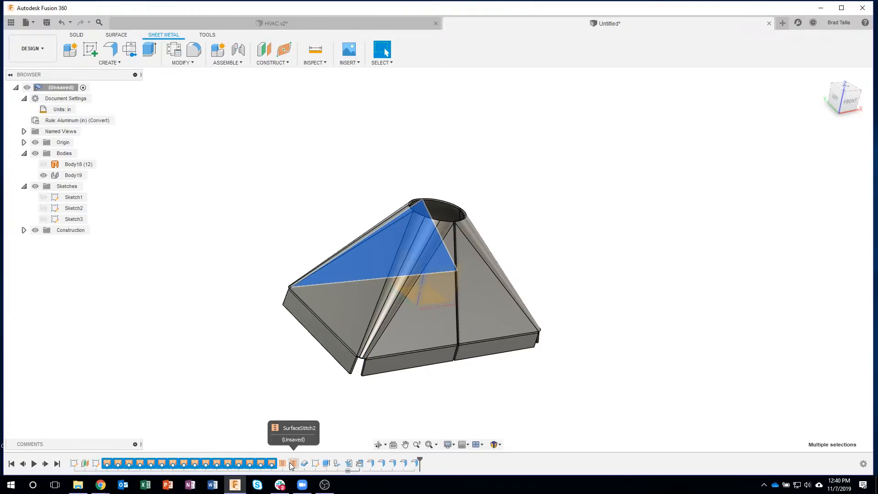
shift+click(294, 463)
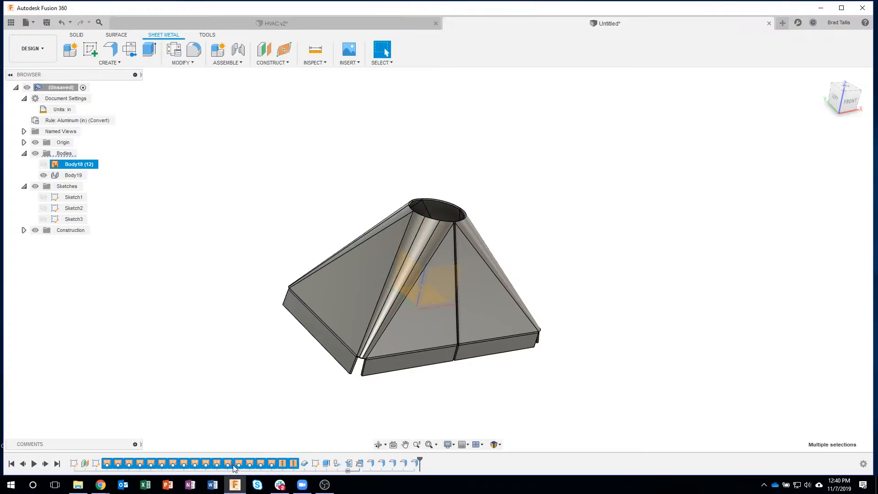
right_click(215, 464)
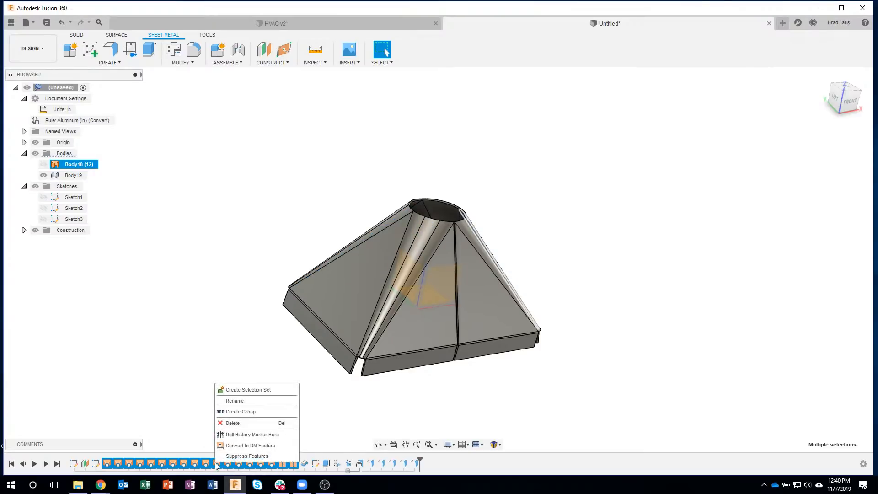
click(252, 414)
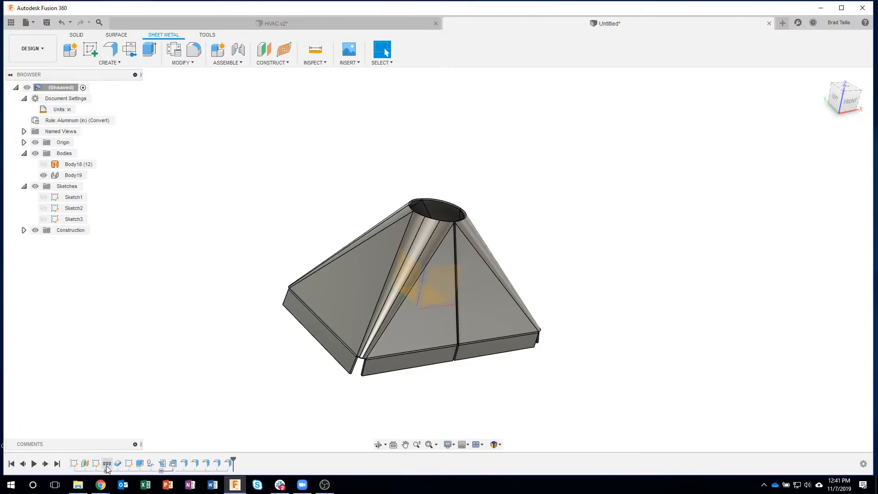
mouse_move(106, 466)
Step: Group the five edge flange features at the end of the timeline
click(184, 463)
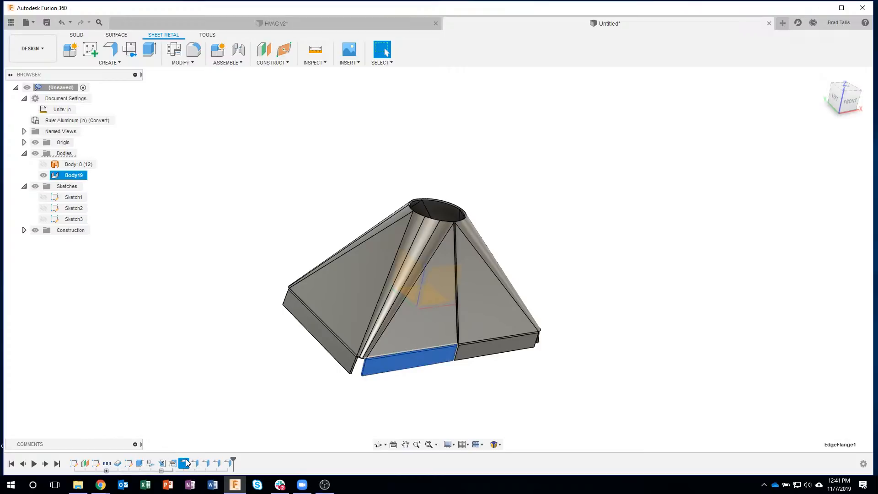
shift+click(229, 464)
right_click(228, 464)
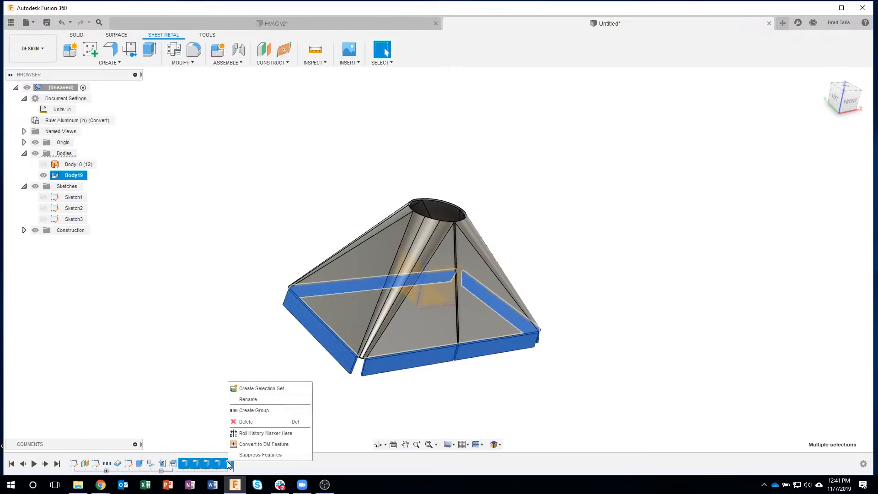
click(260, 412)
mouse_move(189, 466)
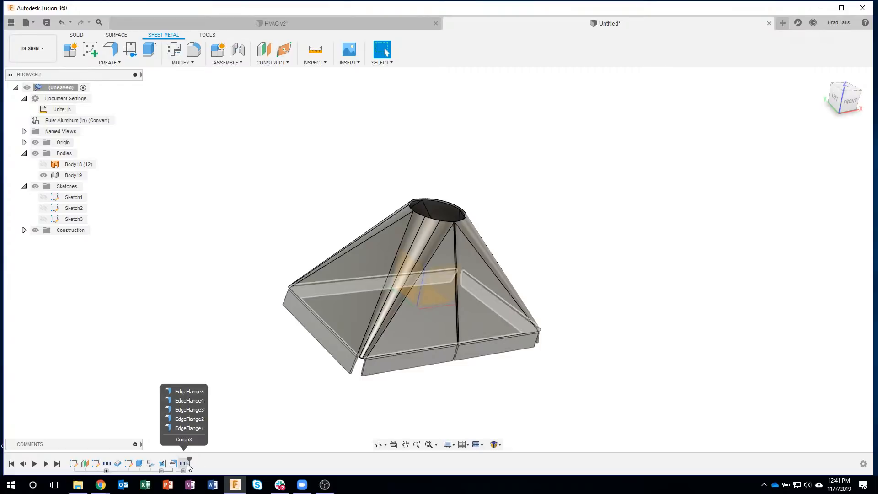
Step: Rename the timeline group of edge flanges as tabs
right_click(184, 464)
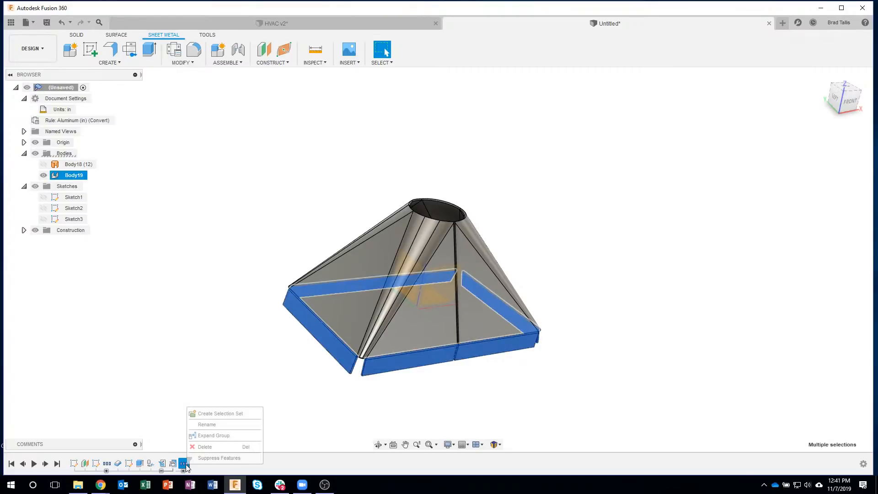
click(207, 425)
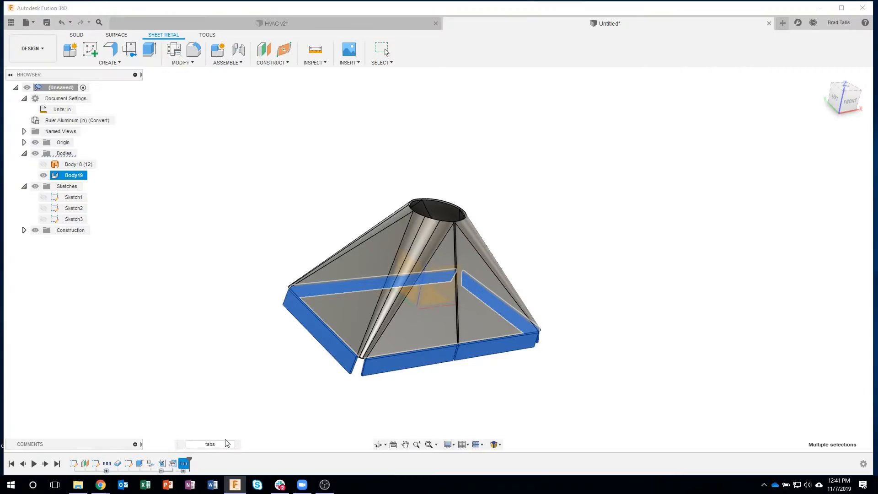
key(Return)
mouse_move(184, 463)
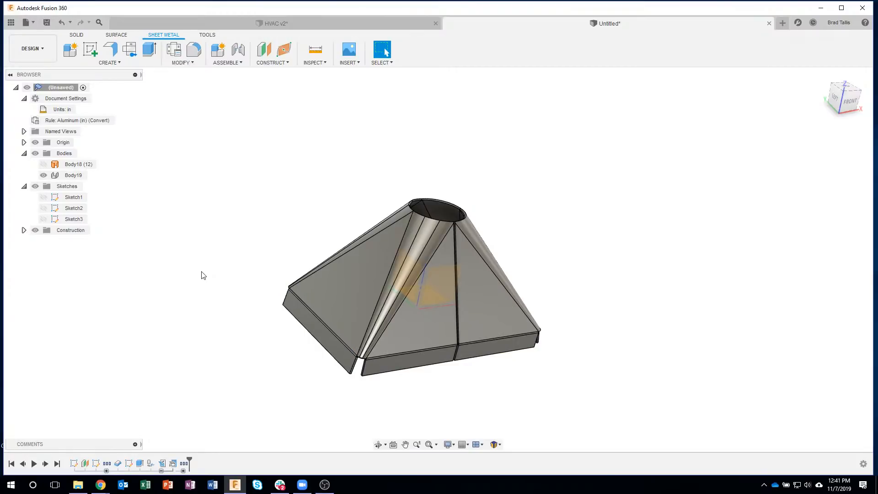
Step: Edit the left wall's flange, EdgeFlange3, setting its angle to -36.87 degrees by measuring the left face against the YZ origin plane and negating it
shift+middle_drag(530, 181, 266, 328)
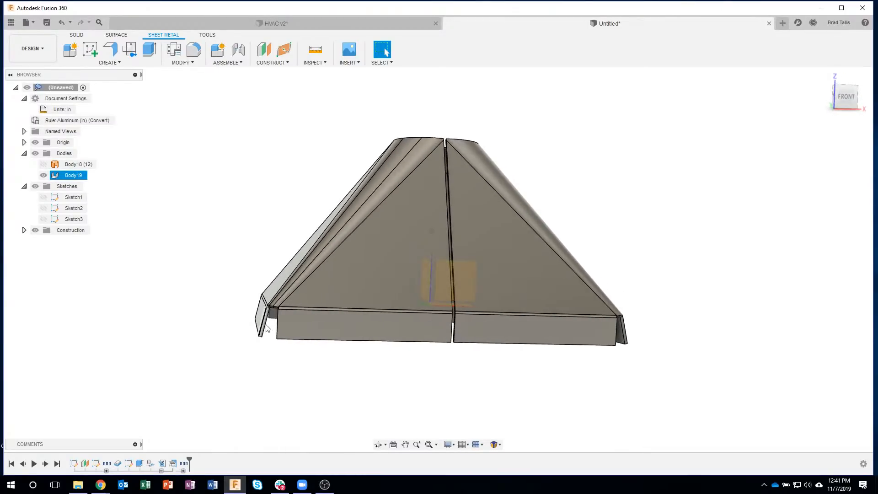
shift+middle_drag(276, 289, 243, 352)
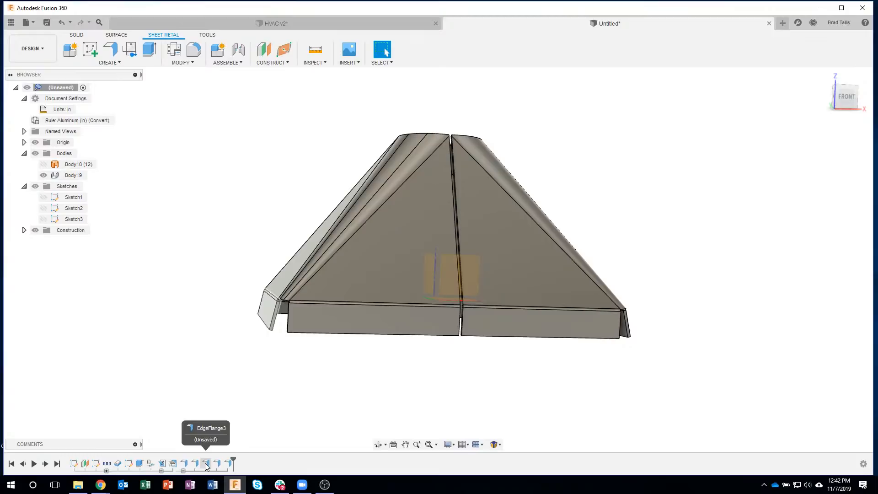
click(206, 464)
shift+middle_drag(597, 246, 459, 218)
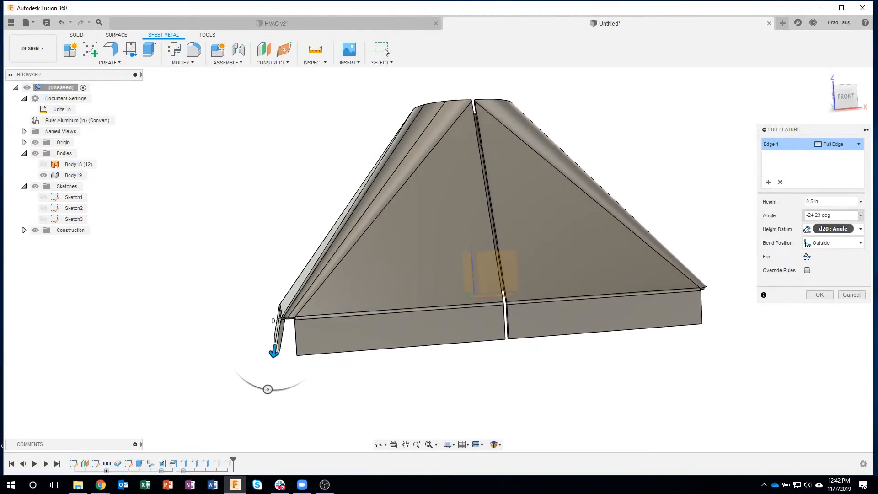
click(862, 216)
click(823, 279)
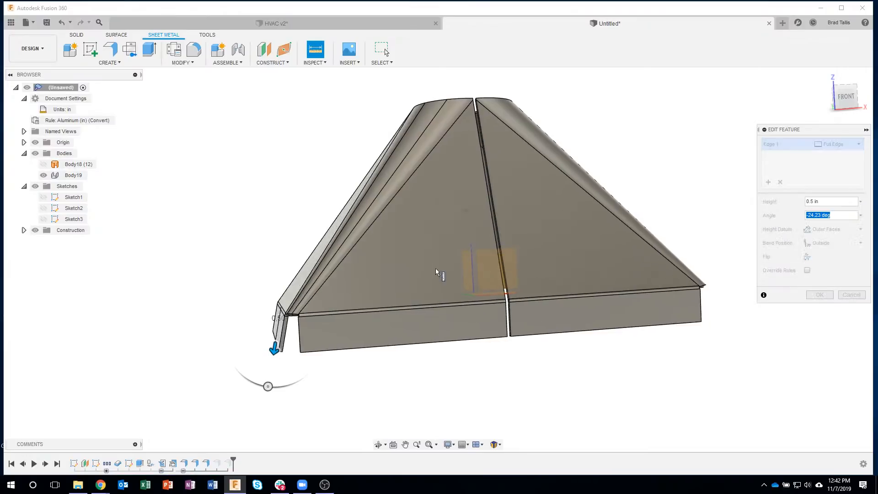
shift+middle_drag(441, 274, 466, 268)
click(322, 270)
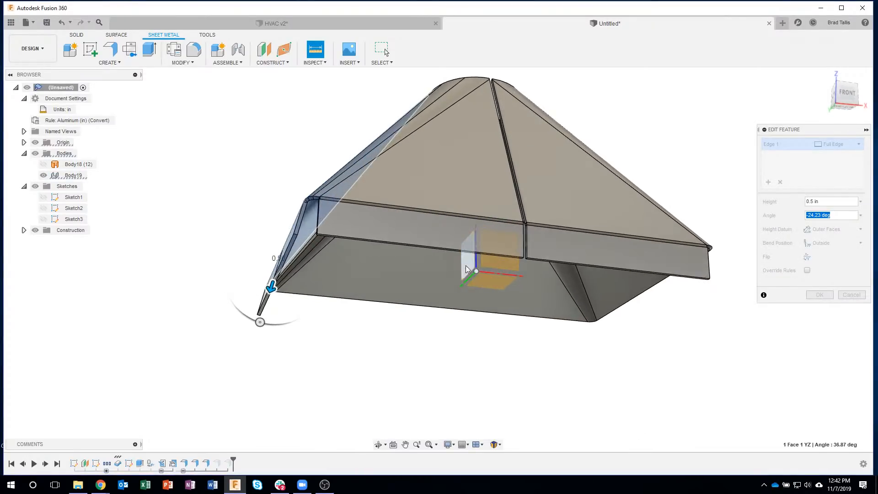
click(466, 268)
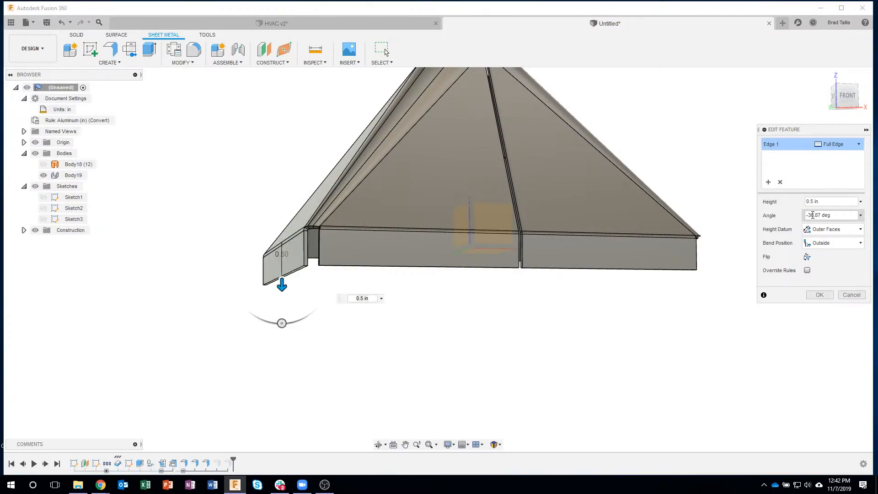
shift+middle_drag(686, 213, 581, 325)
click(820, 294)
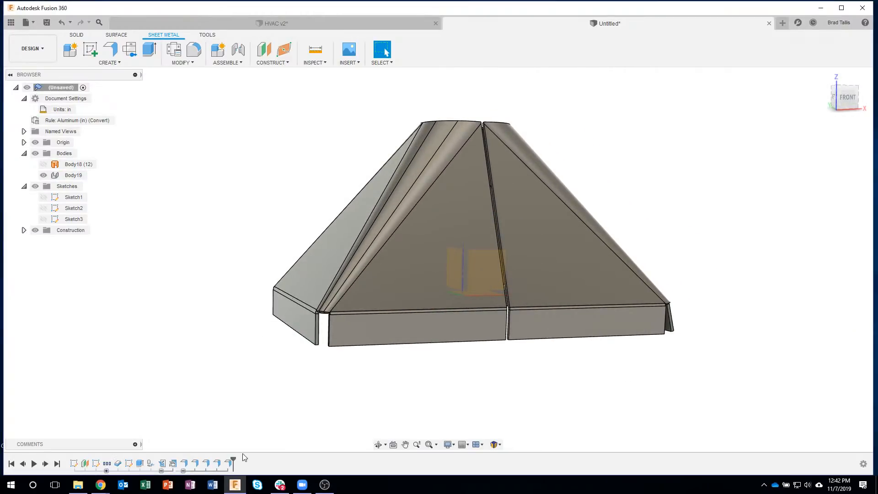